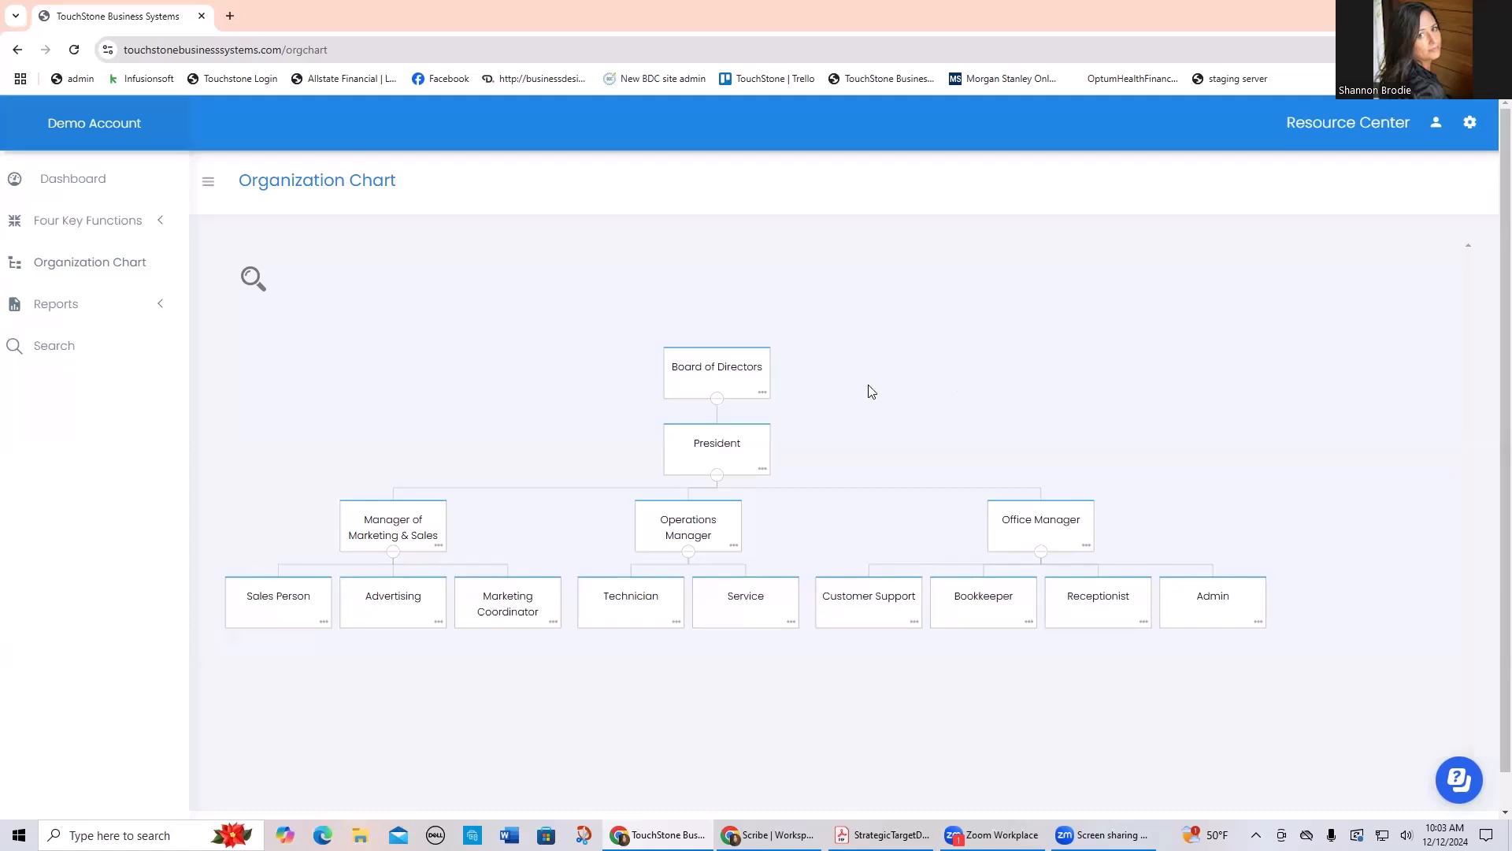
# Step: Create a process named "Loom" in the Information Technology sub function of Administration and Finance
pyautogui.click(98, 227)
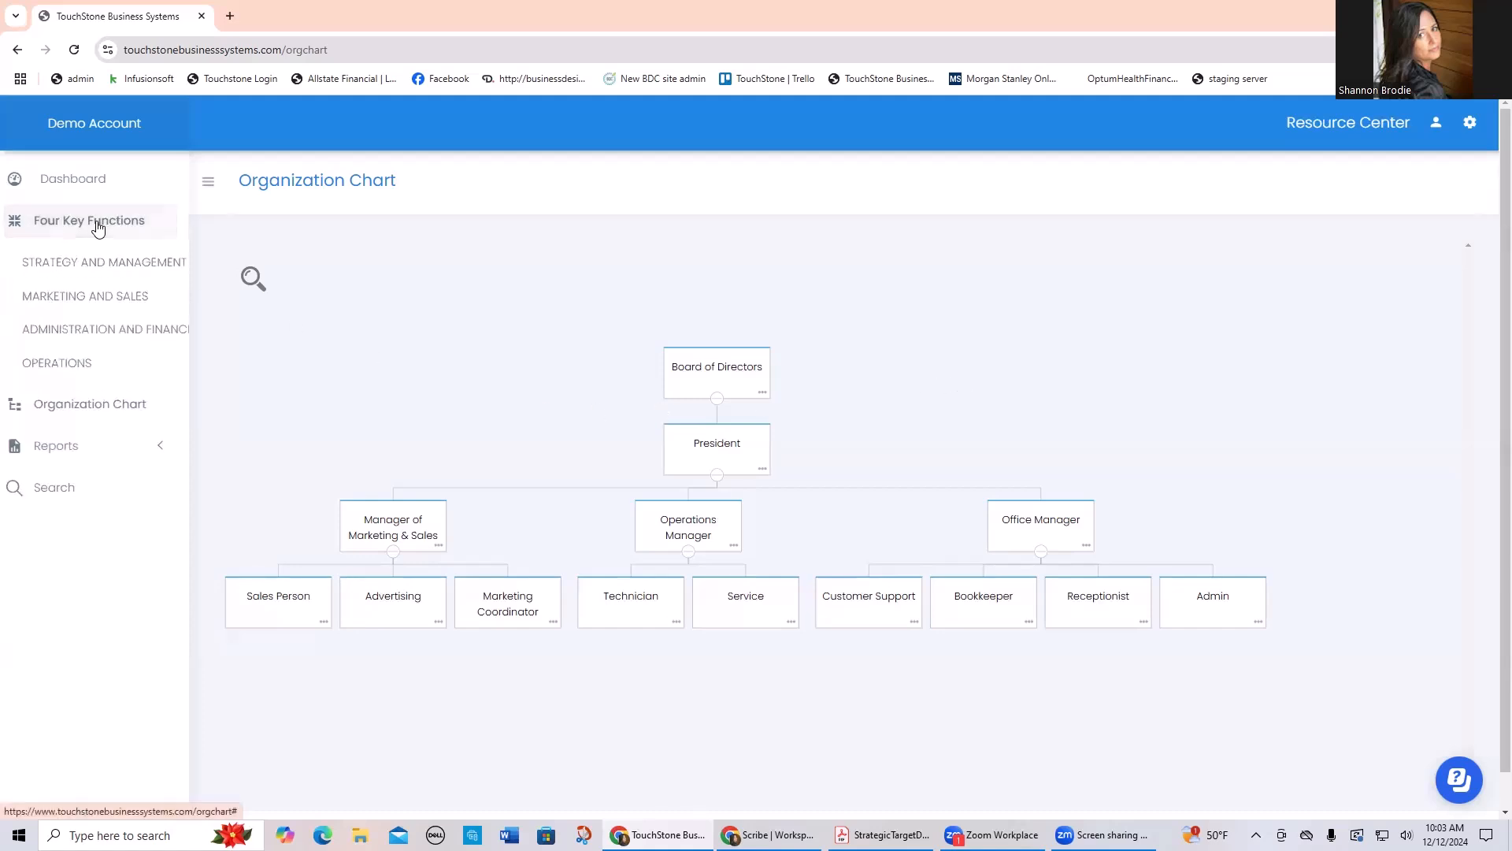
pyautogui.click(132, 329)
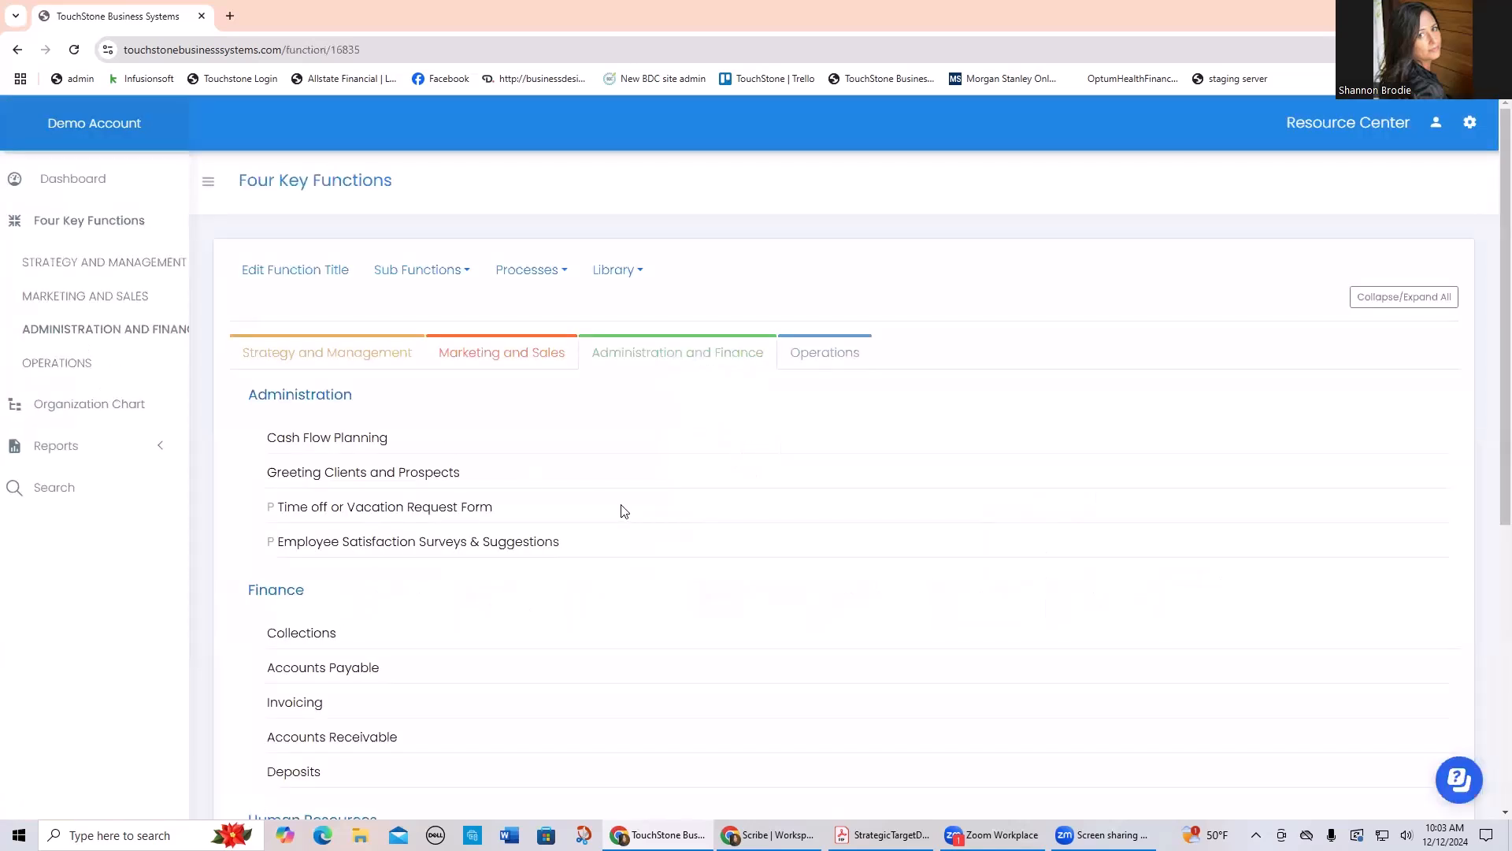
pyautogui.click(531, 271)
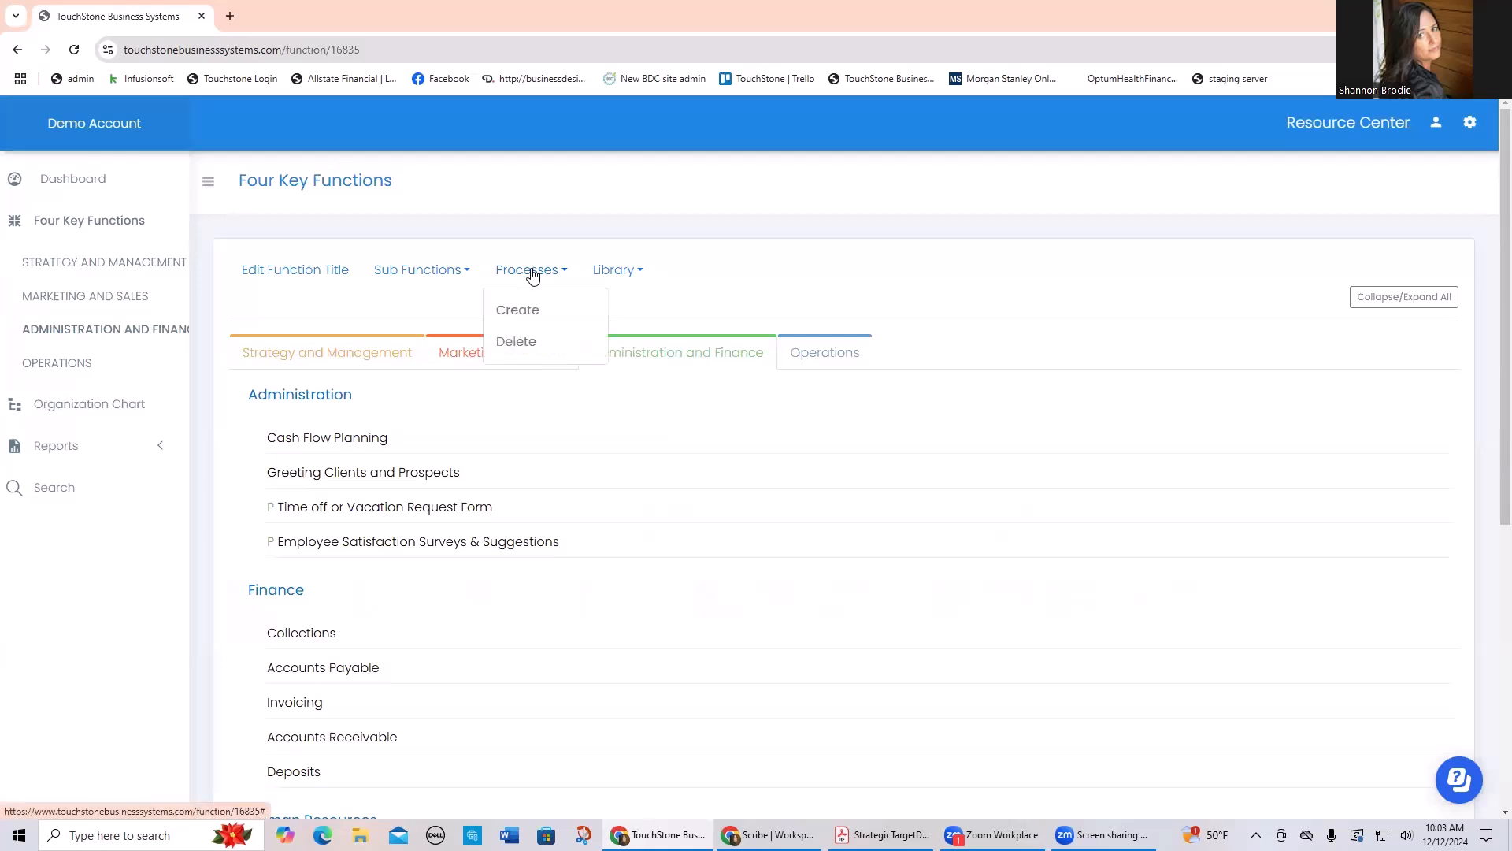
pyautogui.click(530, 312)
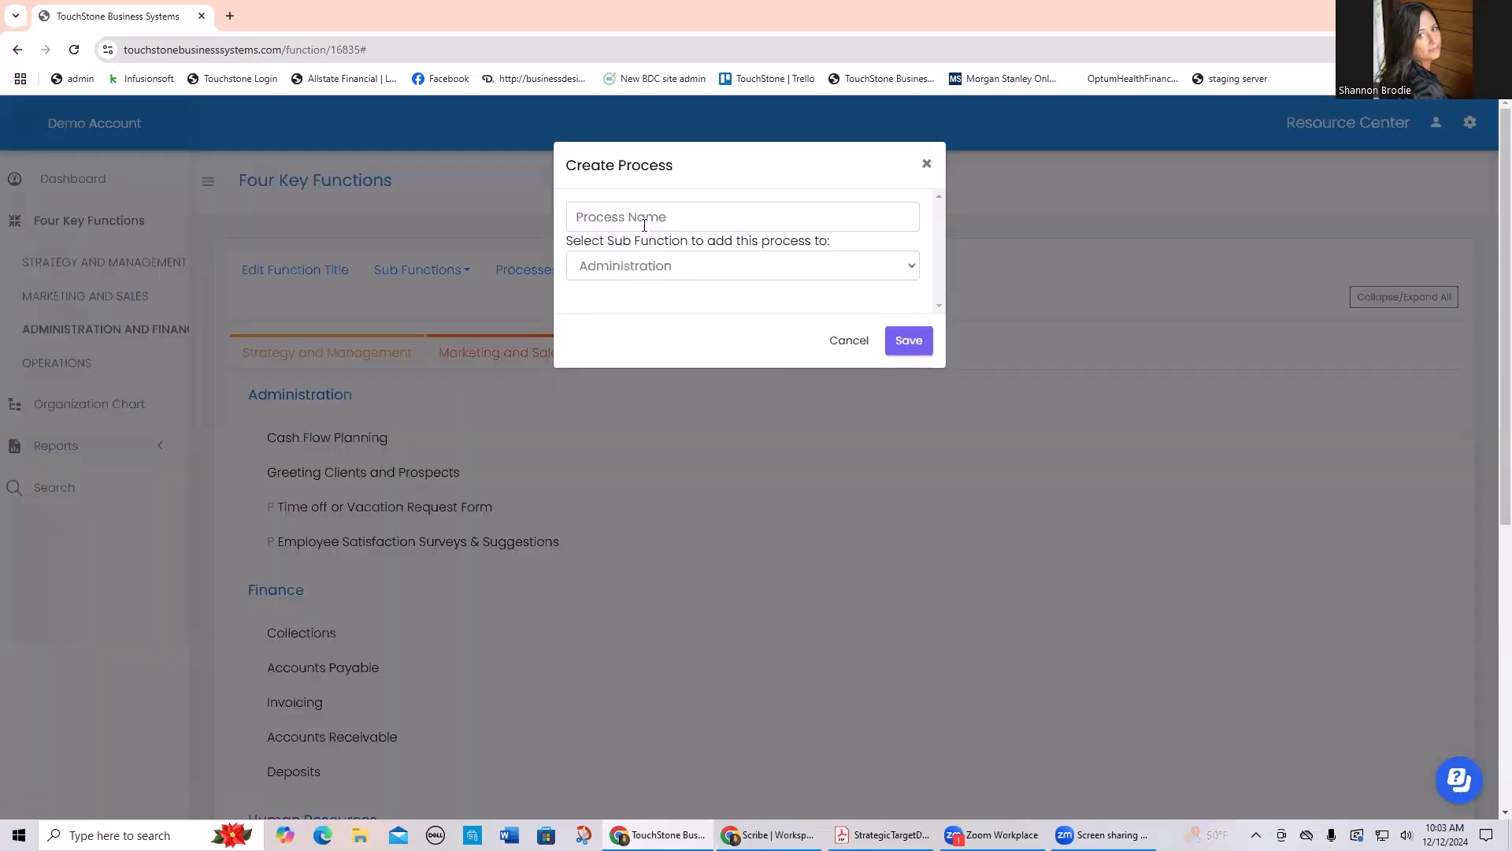
pyautogui.click(659, 214)
pyautogui.write('Loom')
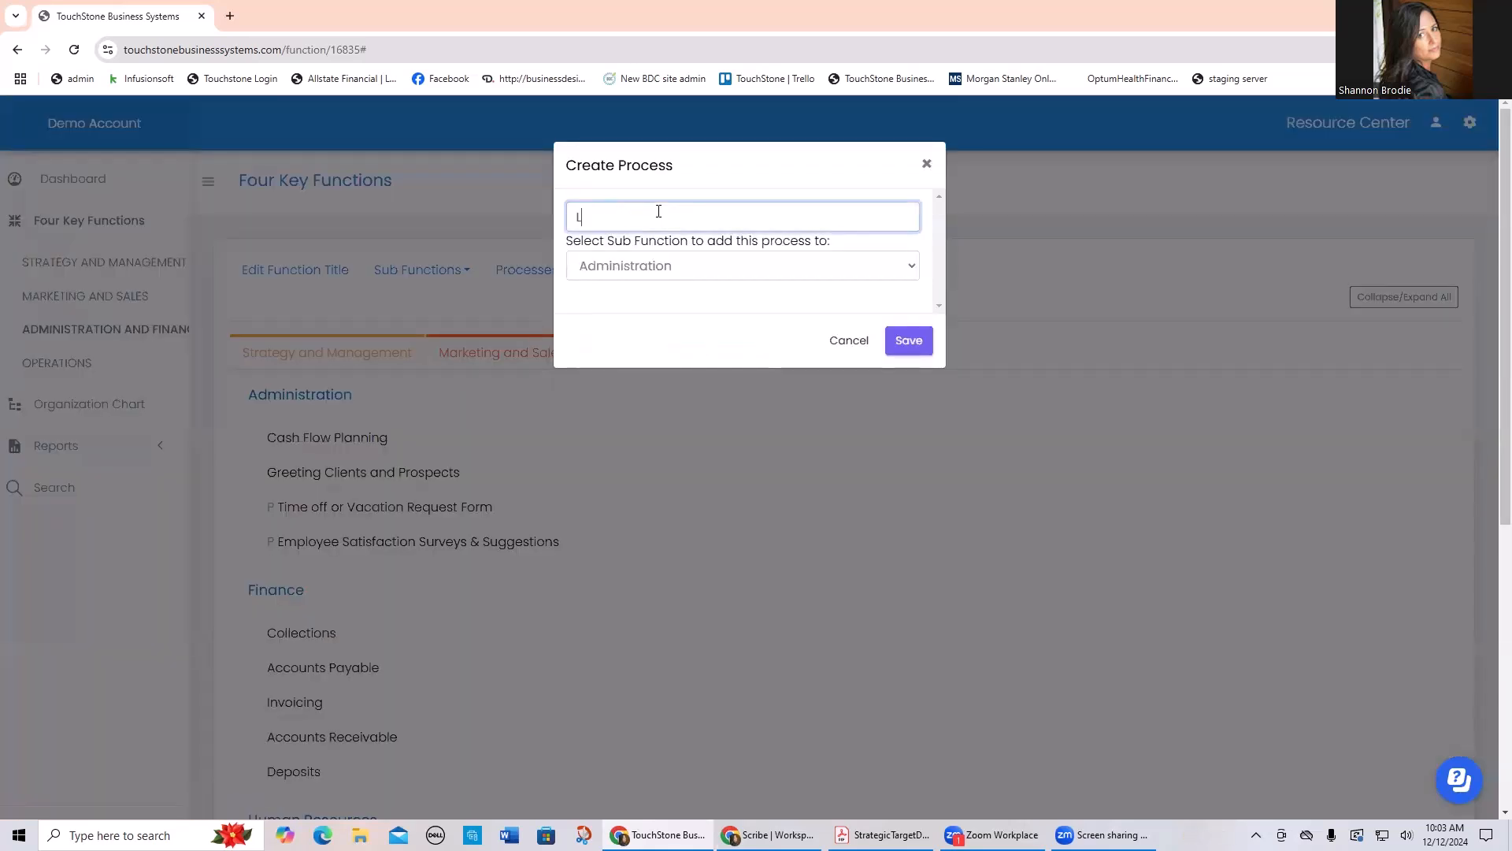
pyautogui.click(654, 267)
pyautogui.click(682, 350)
pyautogui.click(906, 340)
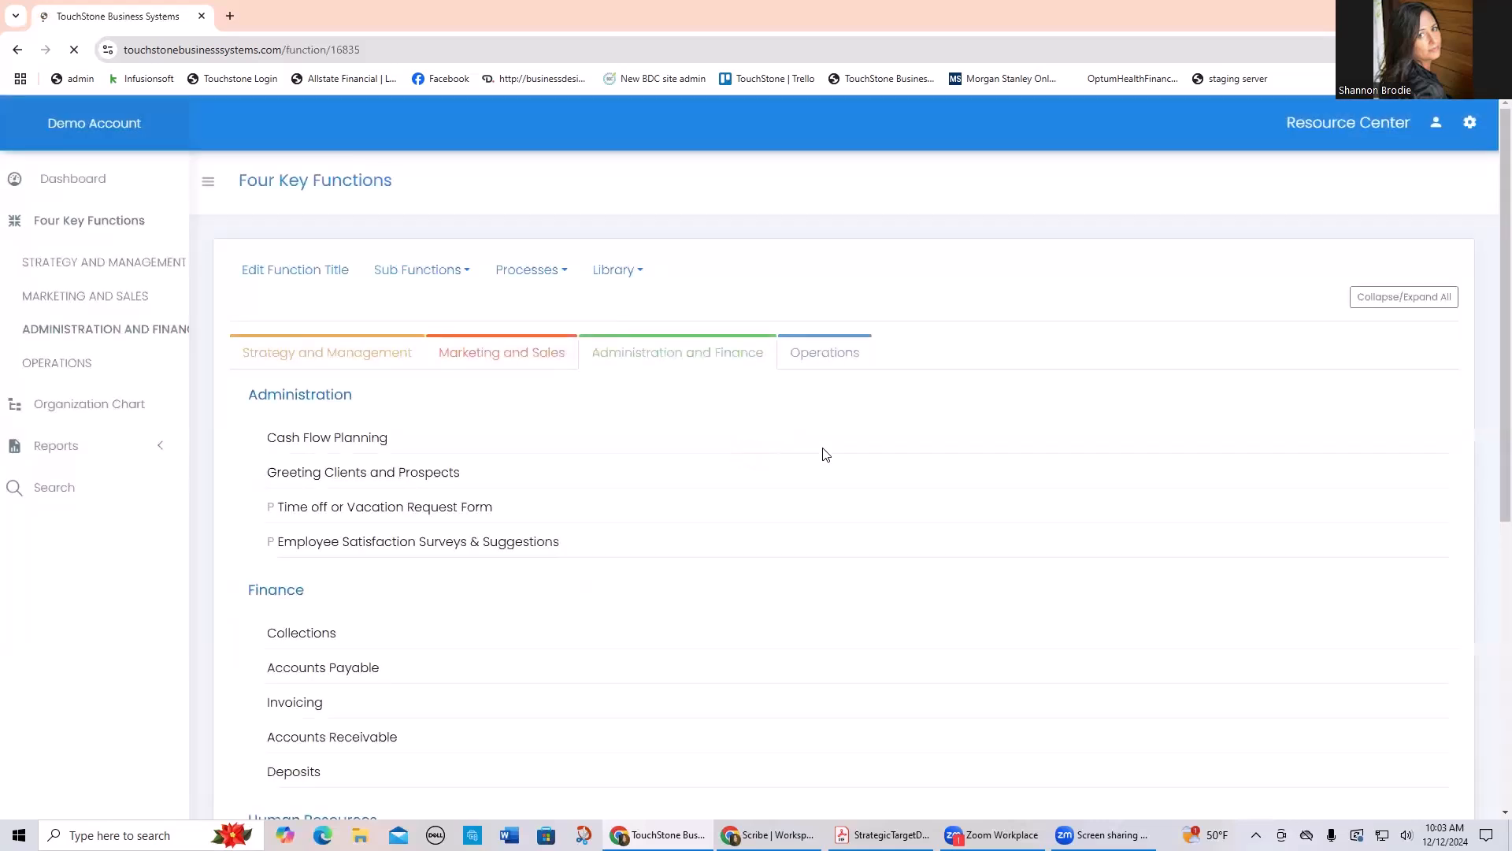
# Step: Open the Loom process under Information Technology and save its objective as "Loom how to's"
pyautogui.scroll(-6, 820, 453)
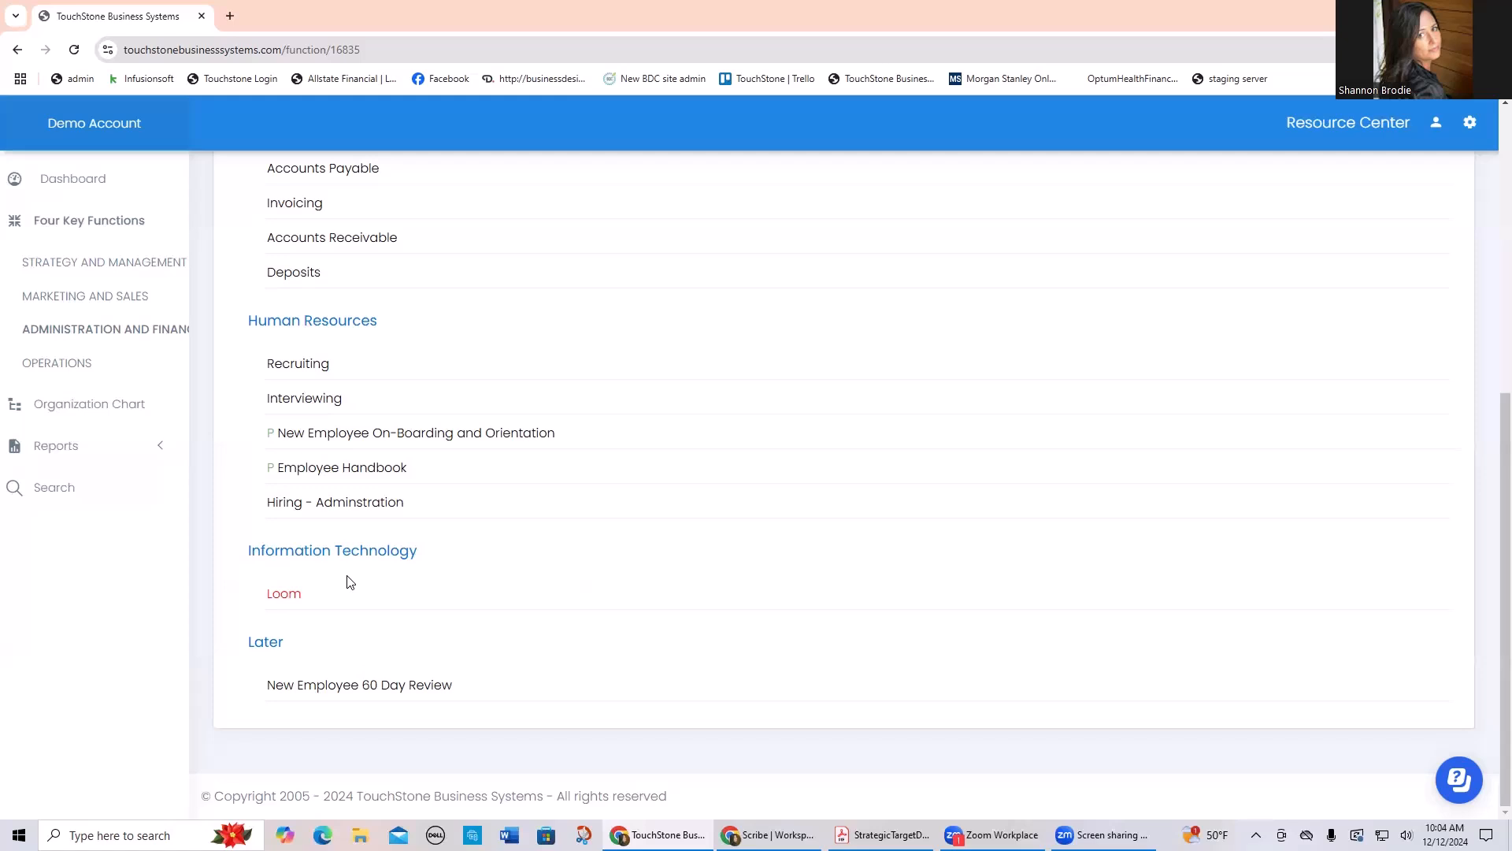
pyautogui.click(284, 595)
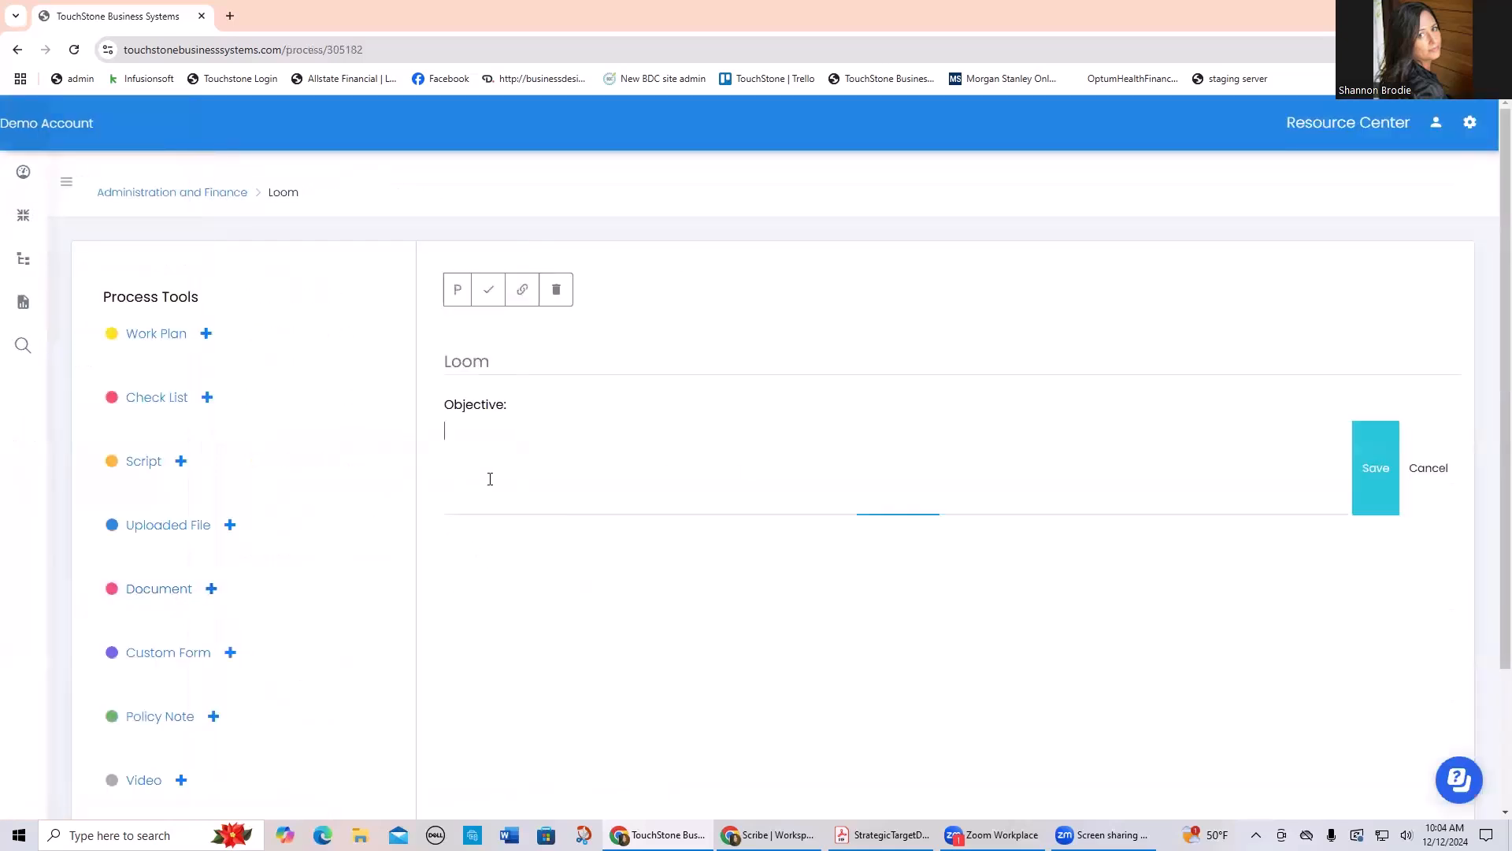
pyautogui.write("Loom How to's")
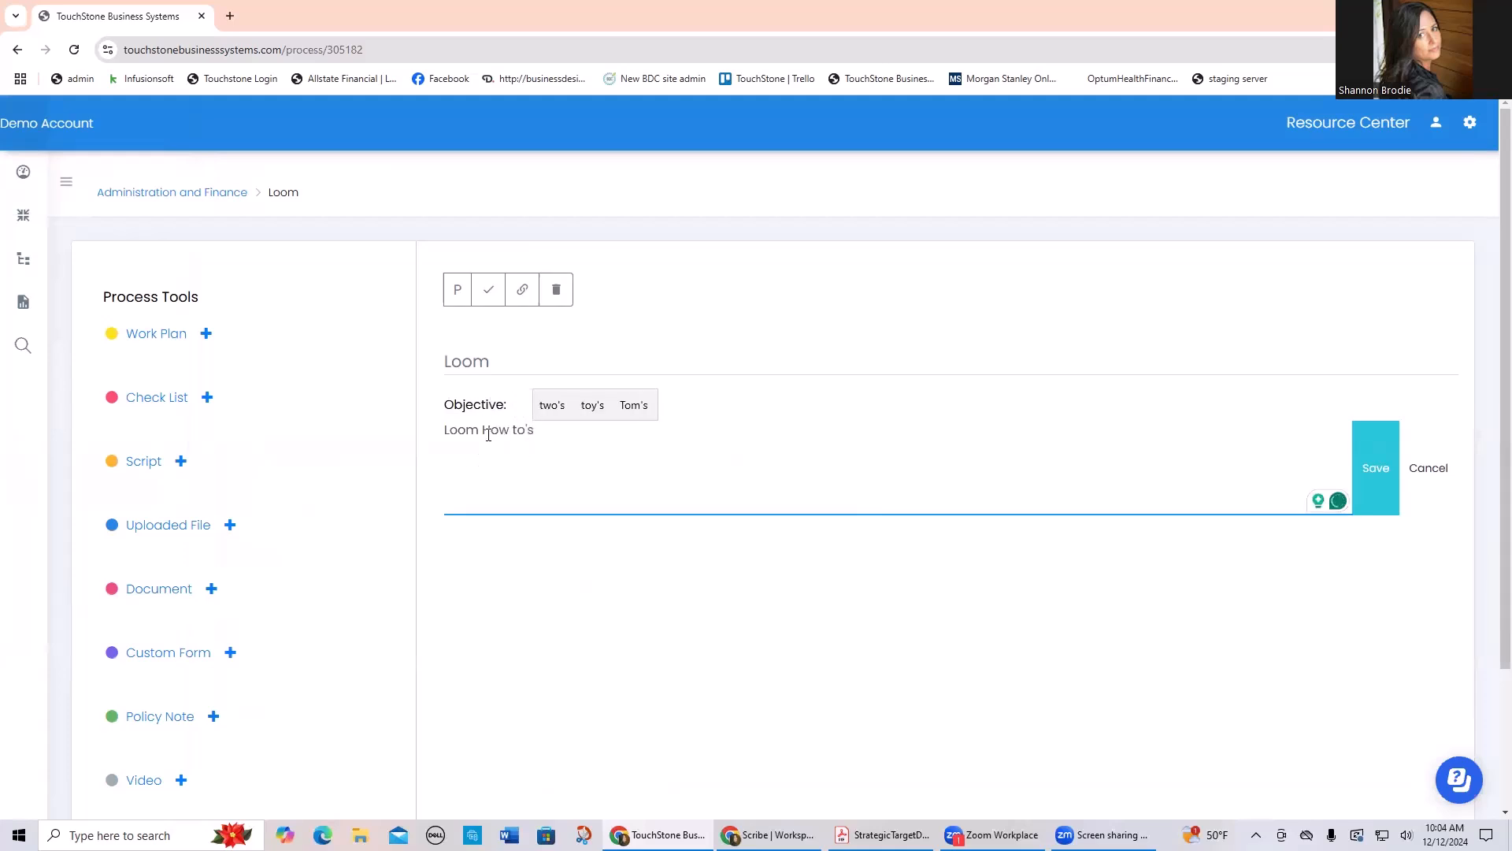
pyautogui.press('BackSpace')
pyautogui.write('h')
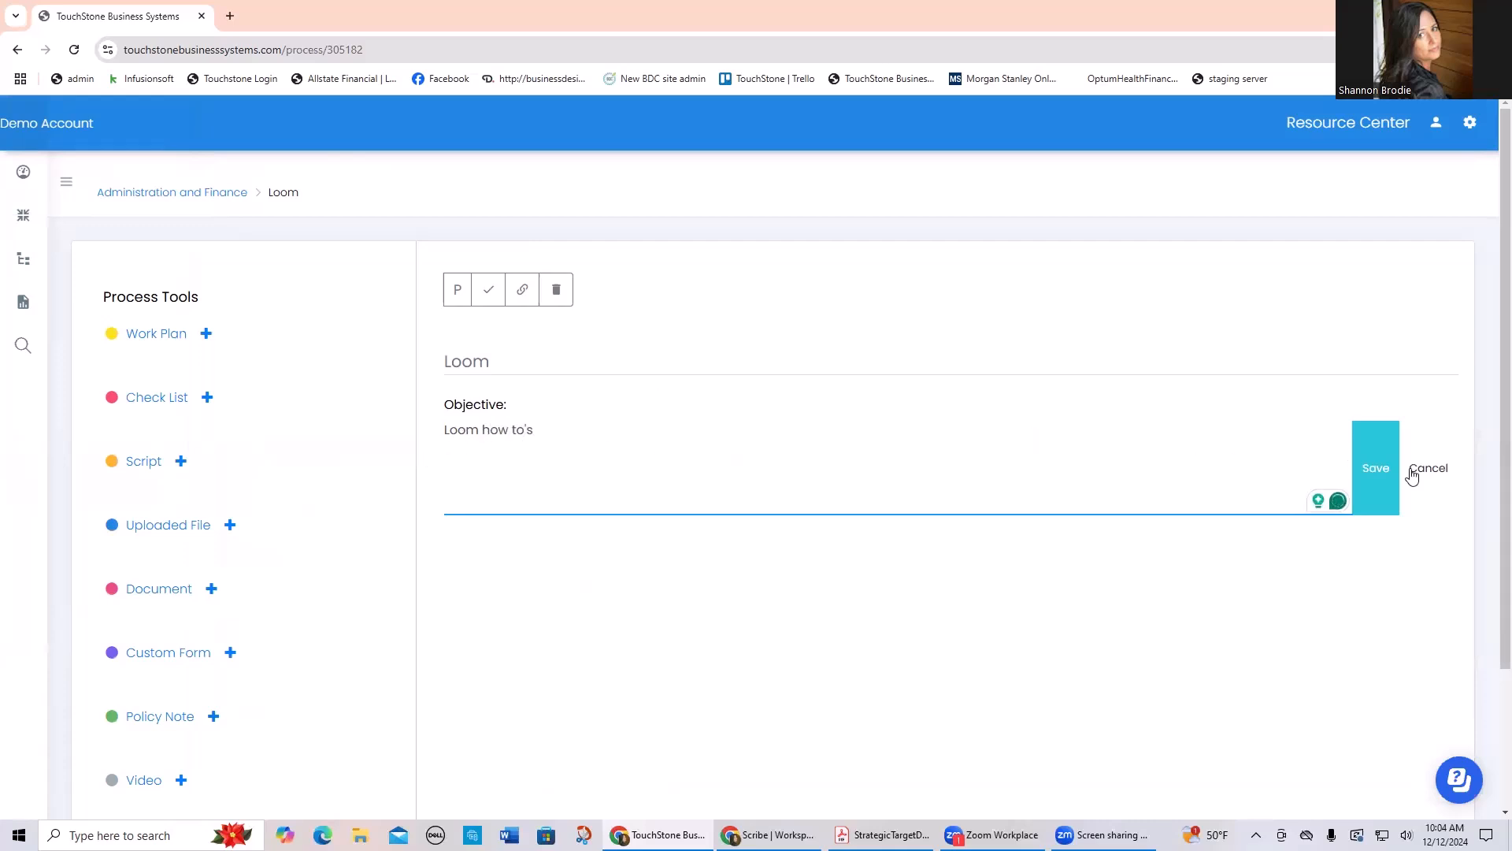
pyautogui.click(1375, 470)
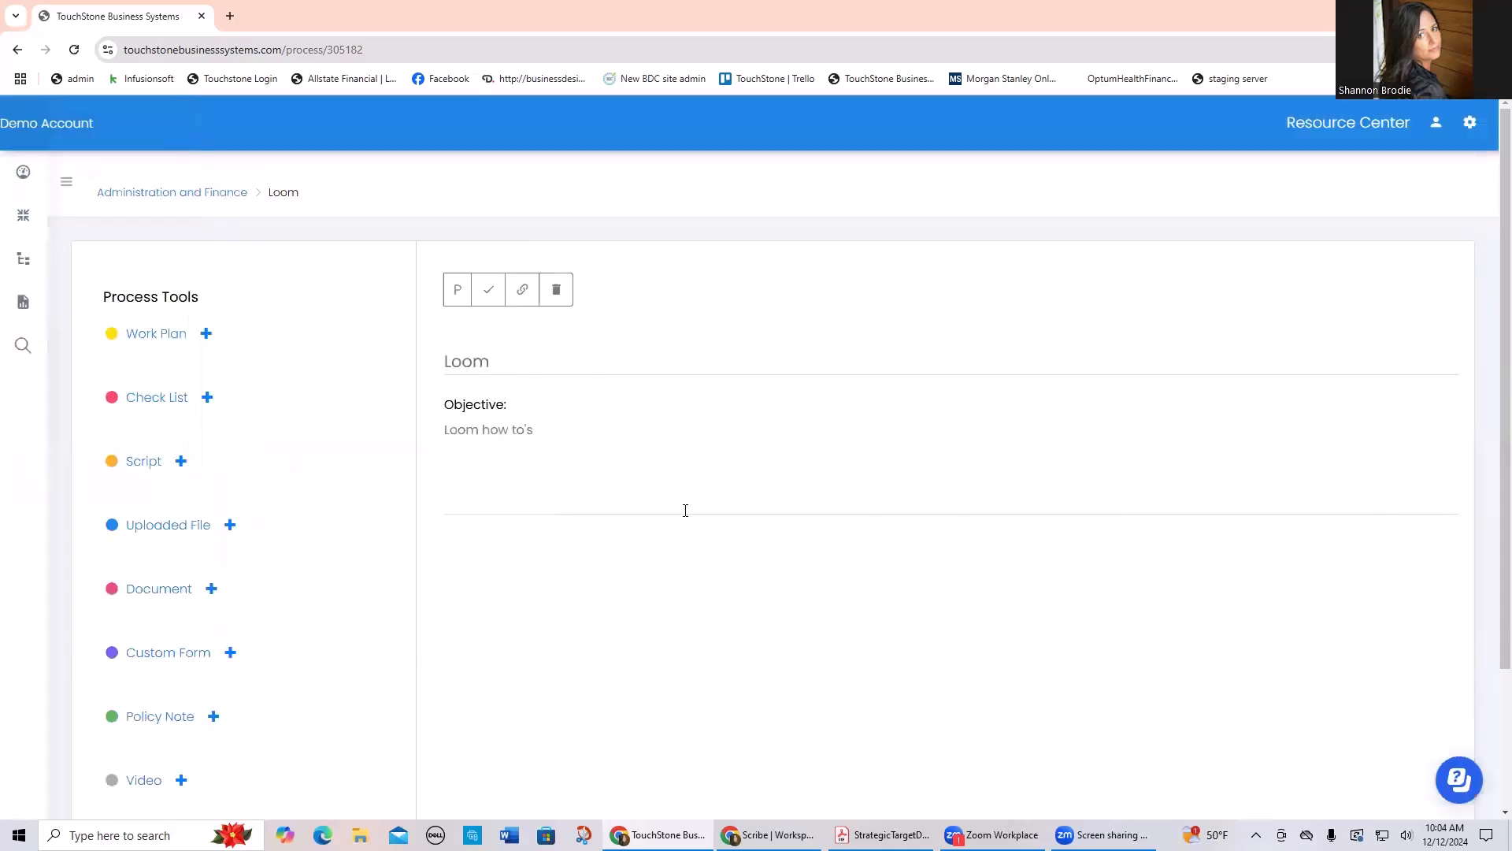
# Step: Create a work plan titled "Loom Videos" for the Loom process, leaving its objective blank
pyautogui.click(206, 338)
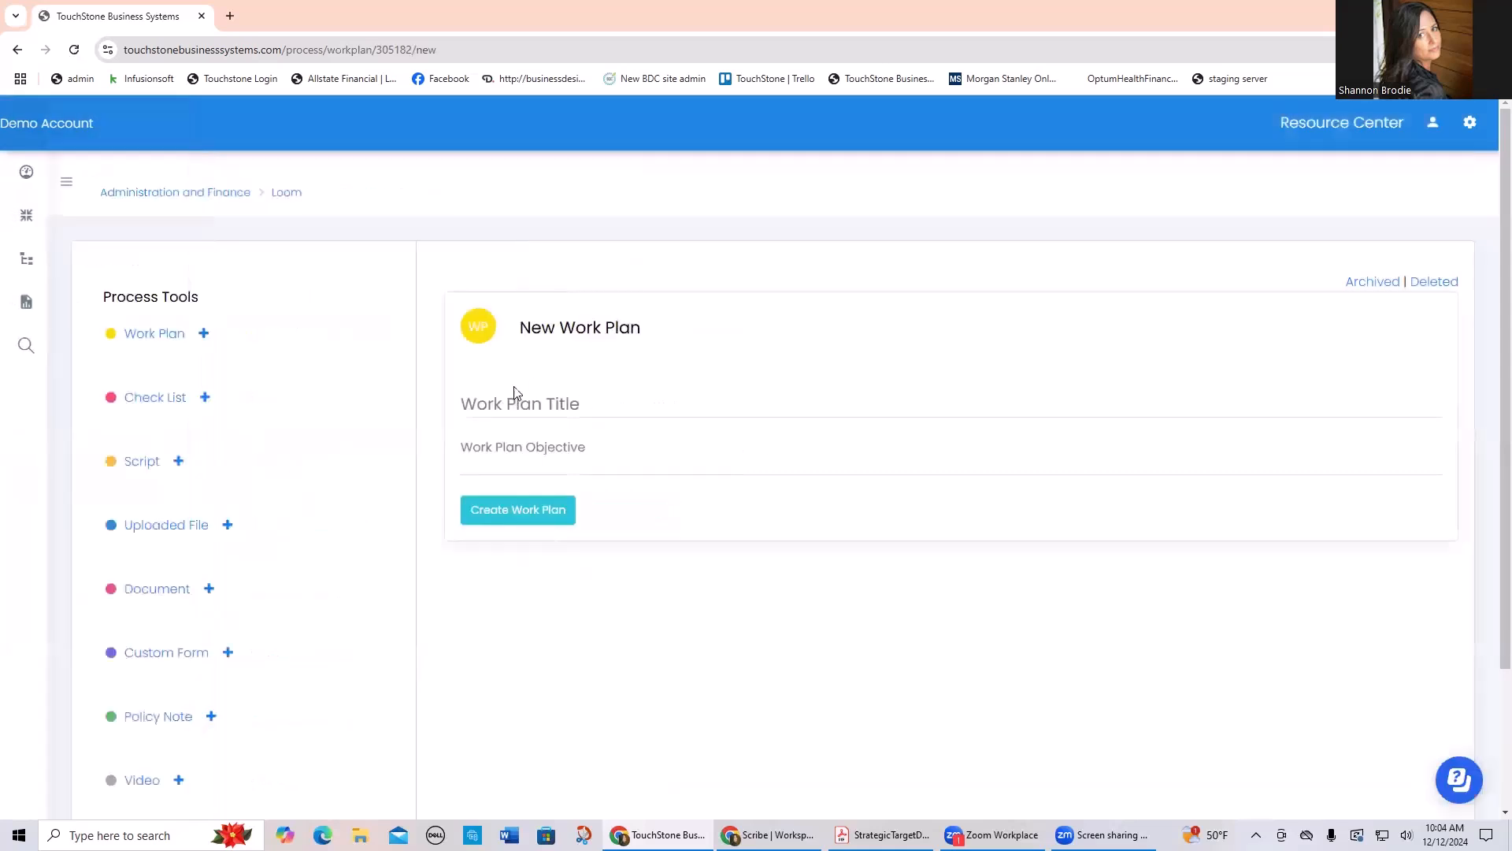
pyautogui.click(517, 397)
pyautogui.write('Loom viedos')
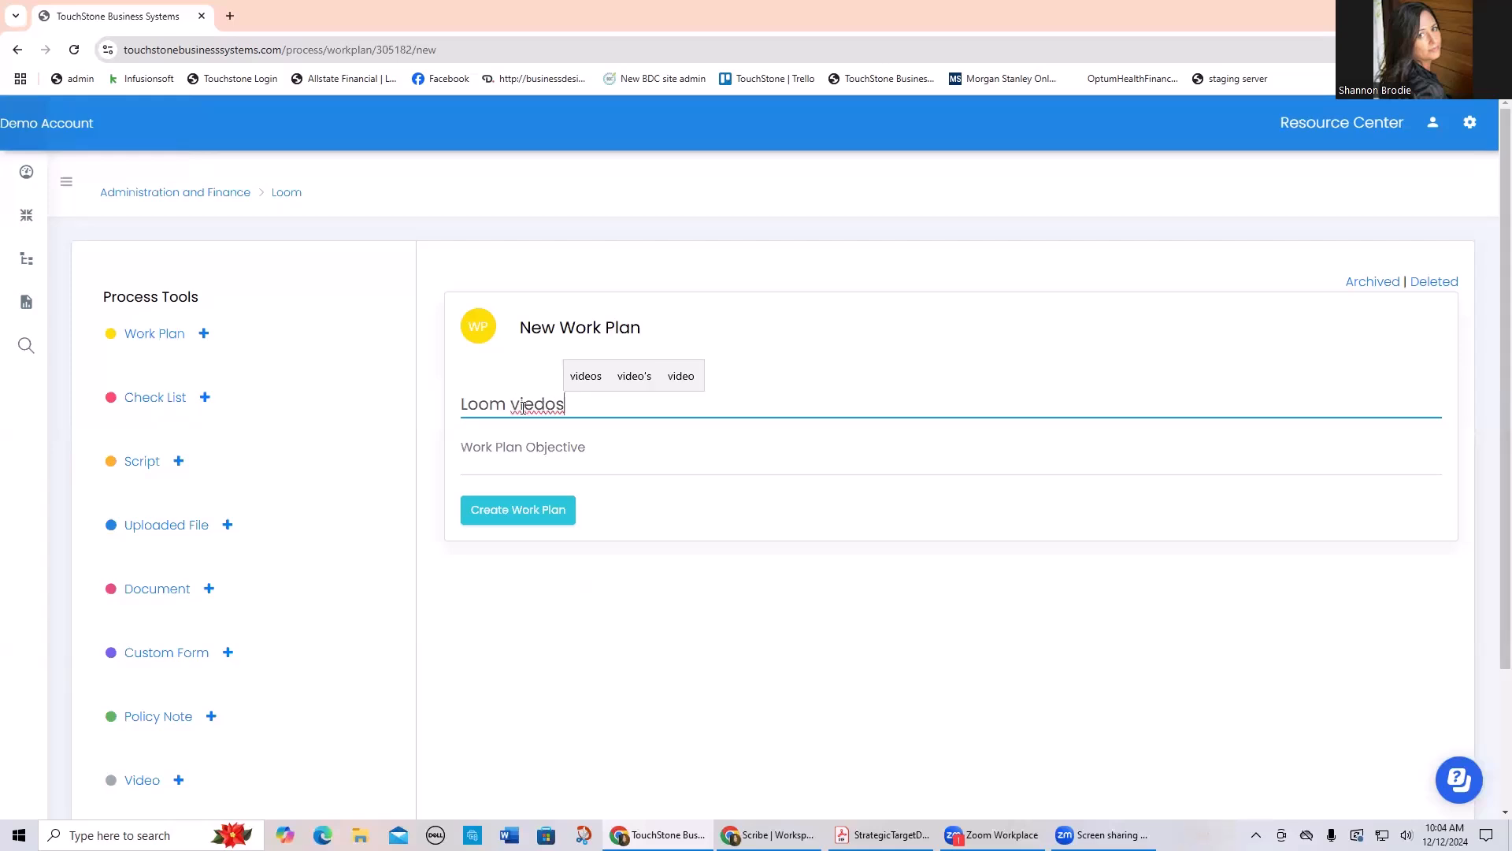
pyautogui.click(523, 407)
pyautogui.press('BackSpace')
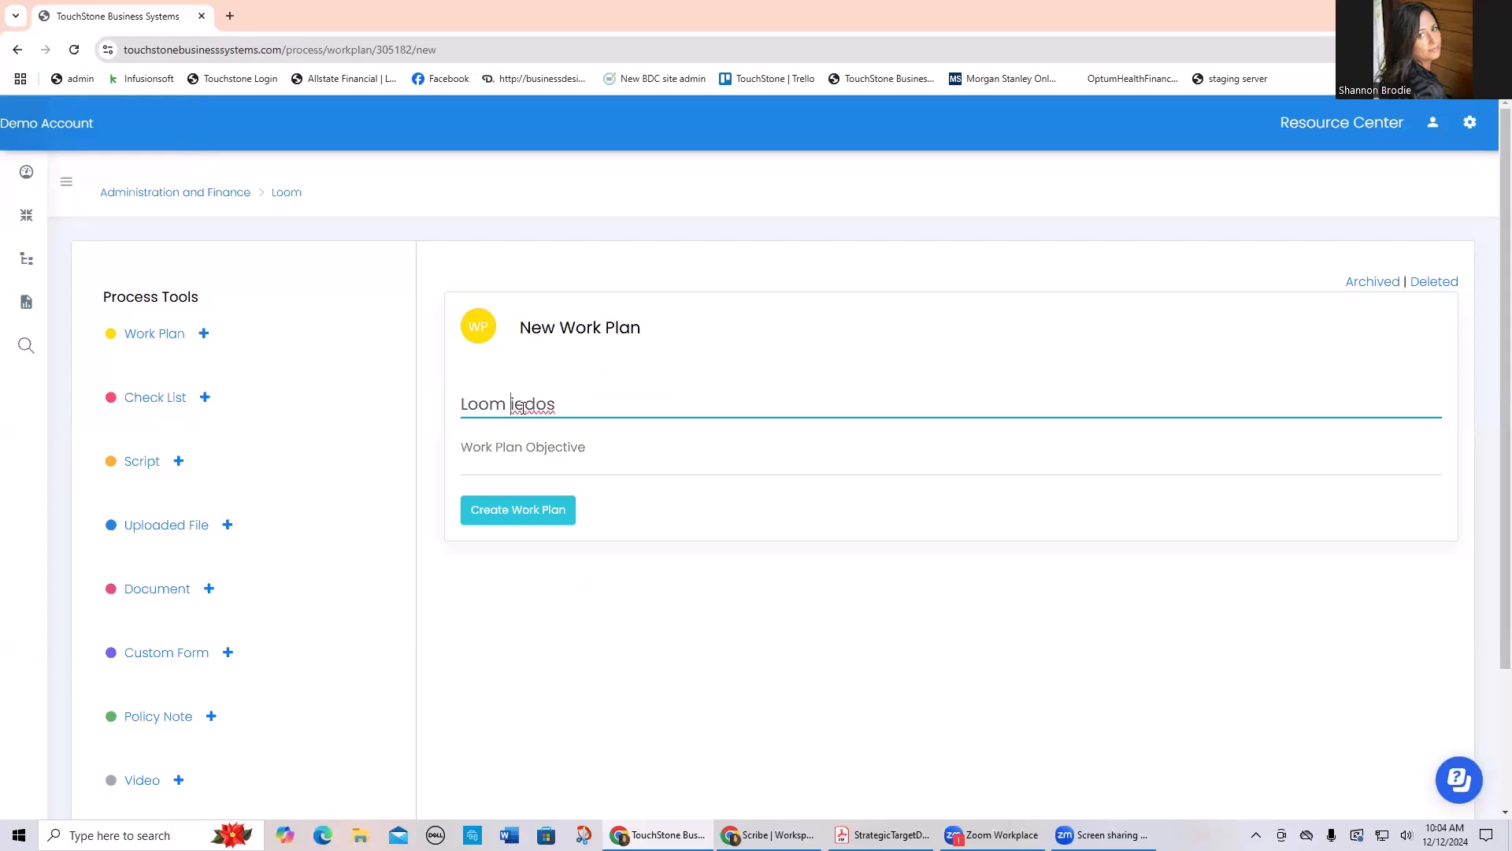
pyautogui.write('V')
pyautogui.rightClick(543, 415)
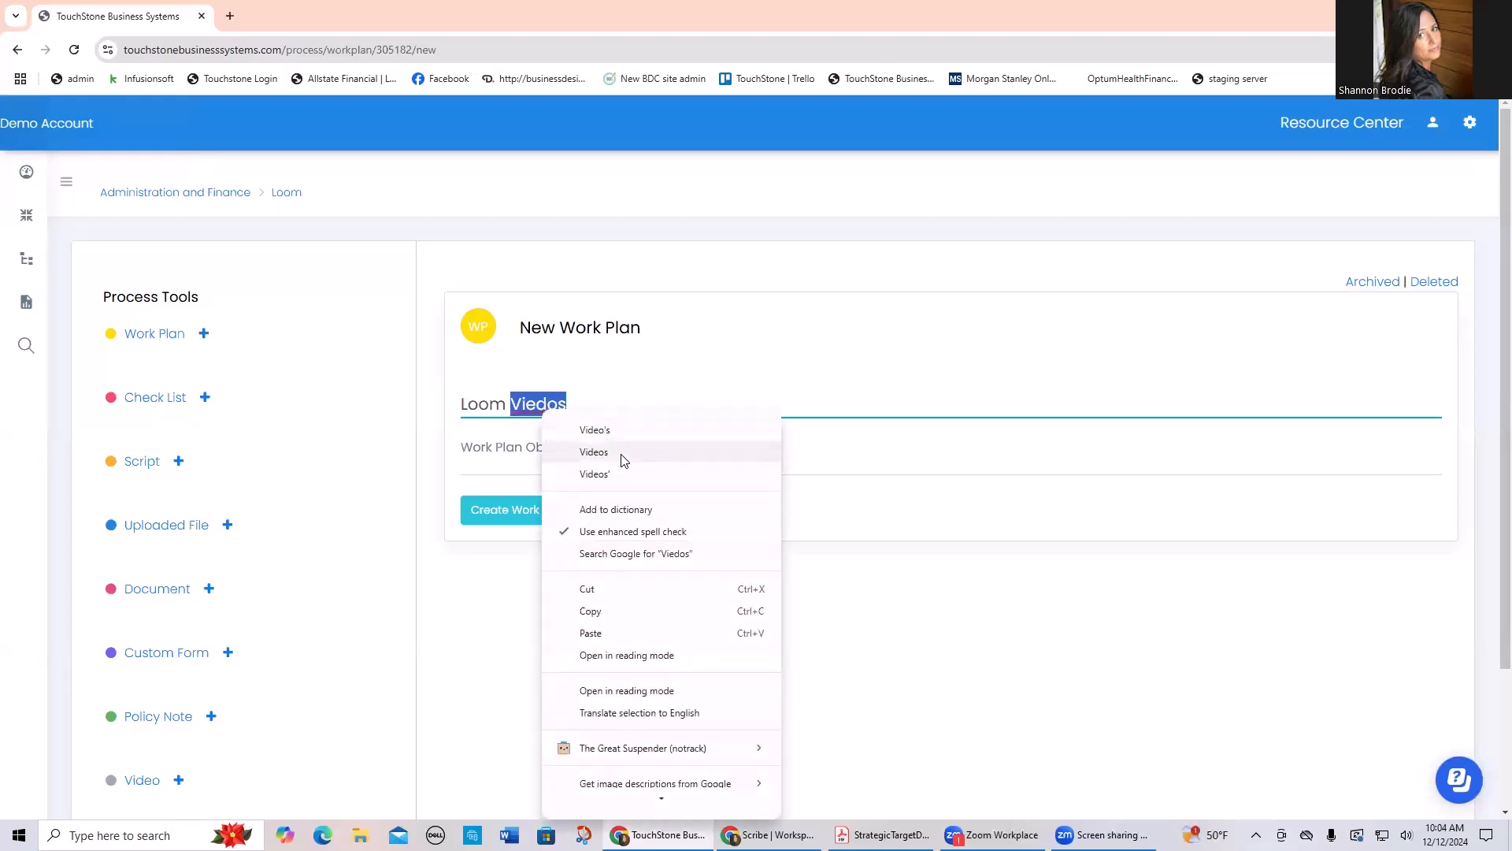
pyautogui.click(626, 452)
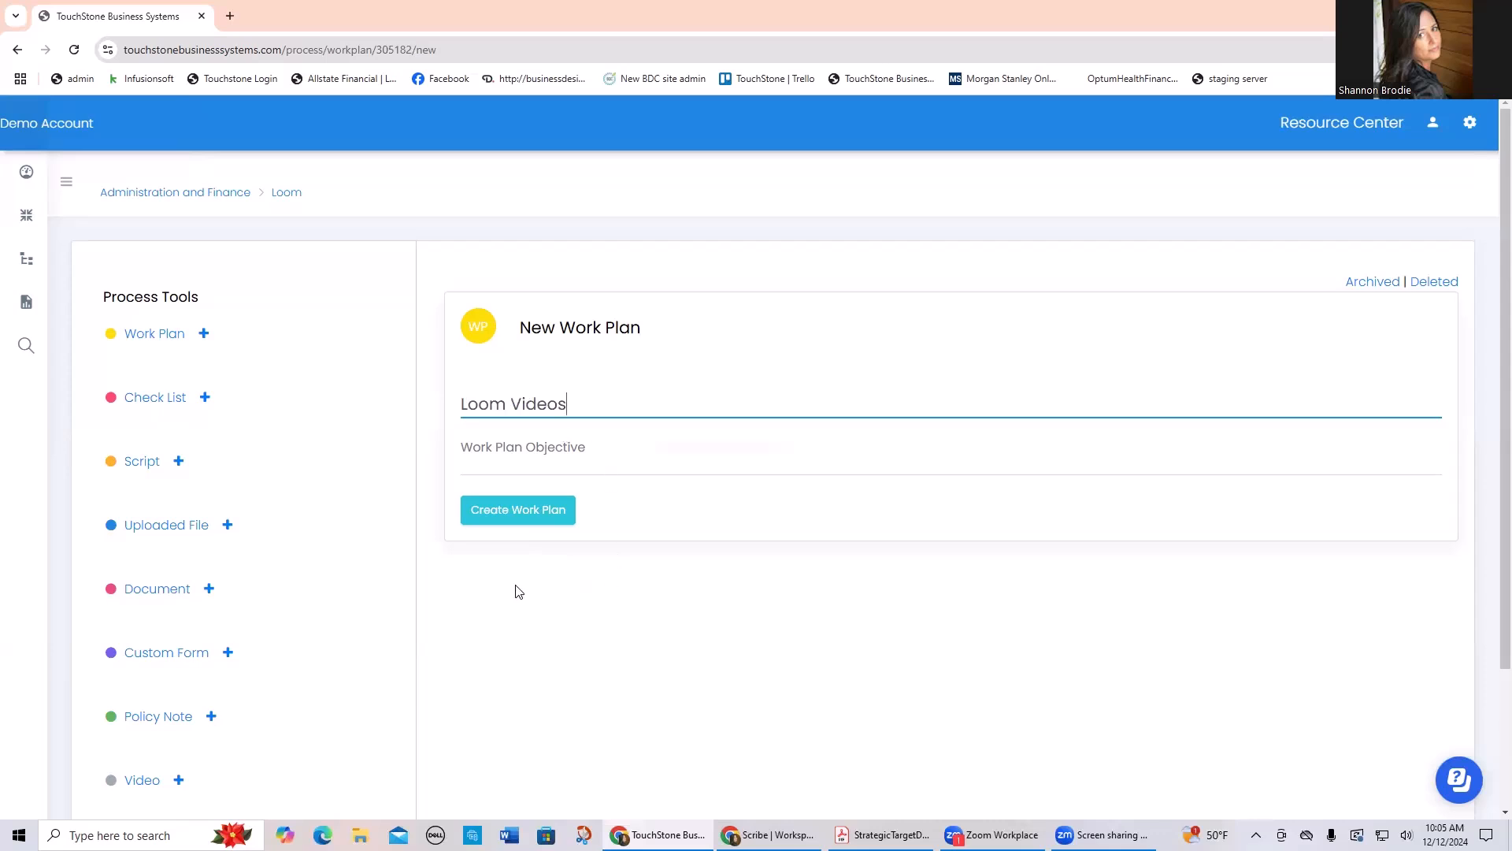
pyautogui.click(526, 512)
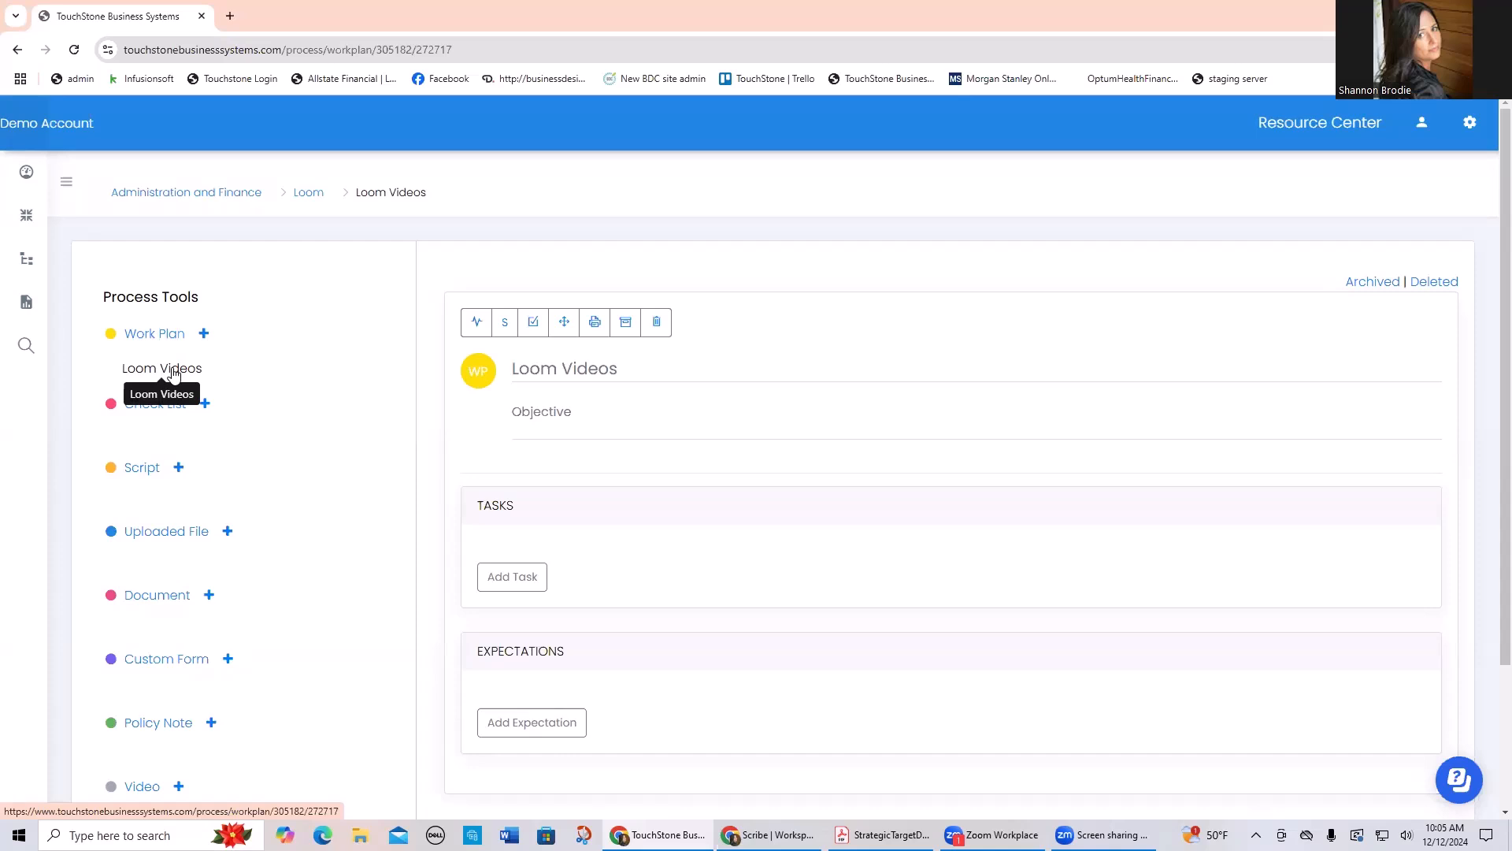
# Step: Open the work plan's Embed Scribe dialog, and launch the Loom recorder extension in the Scribe browser window
pyautogui.click(505, 323)
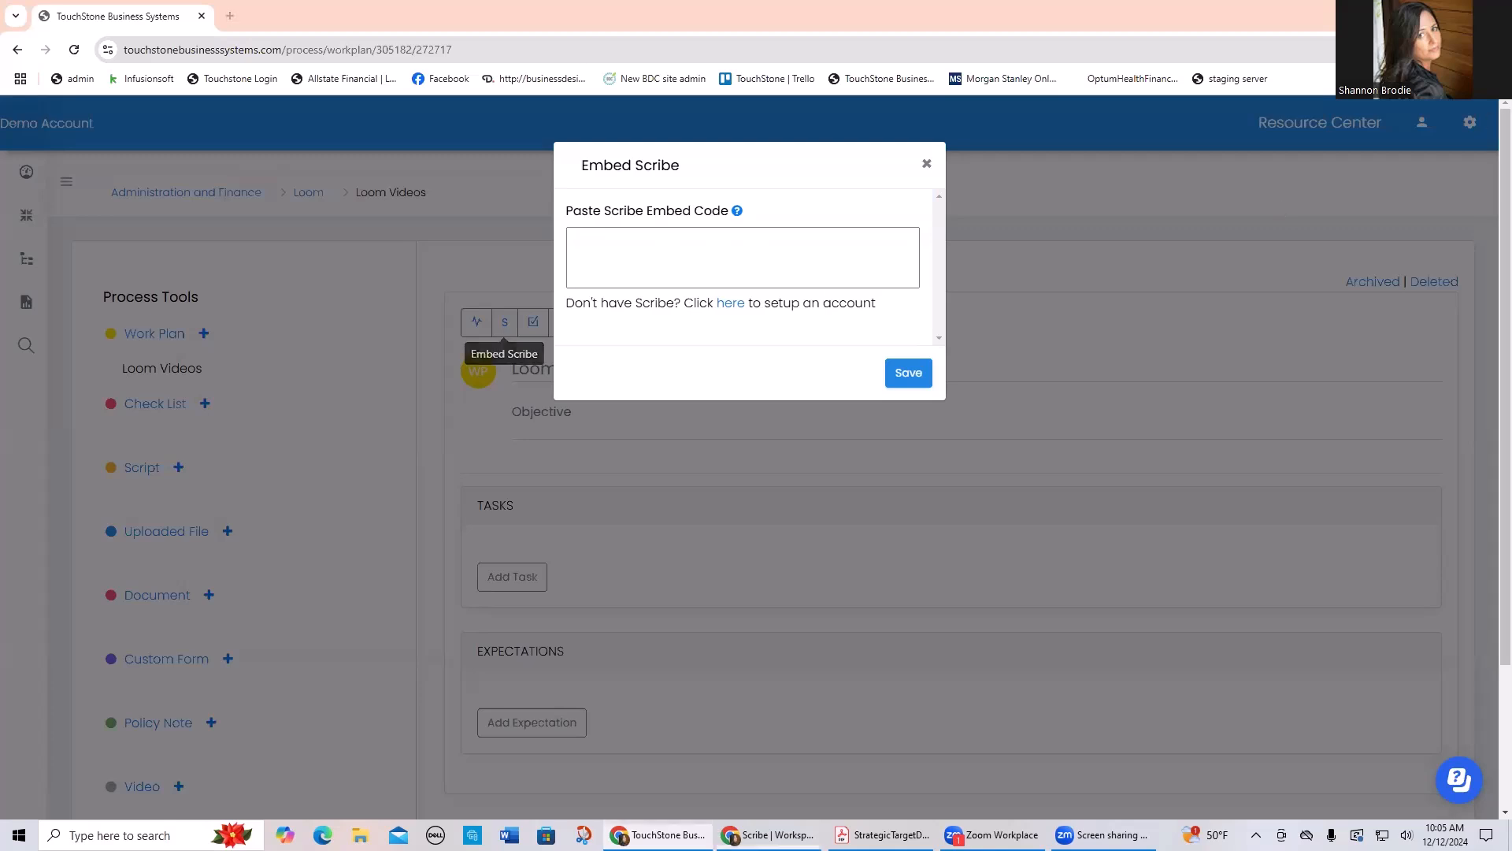
pyautogui.hotkey('alt', 'Tab')
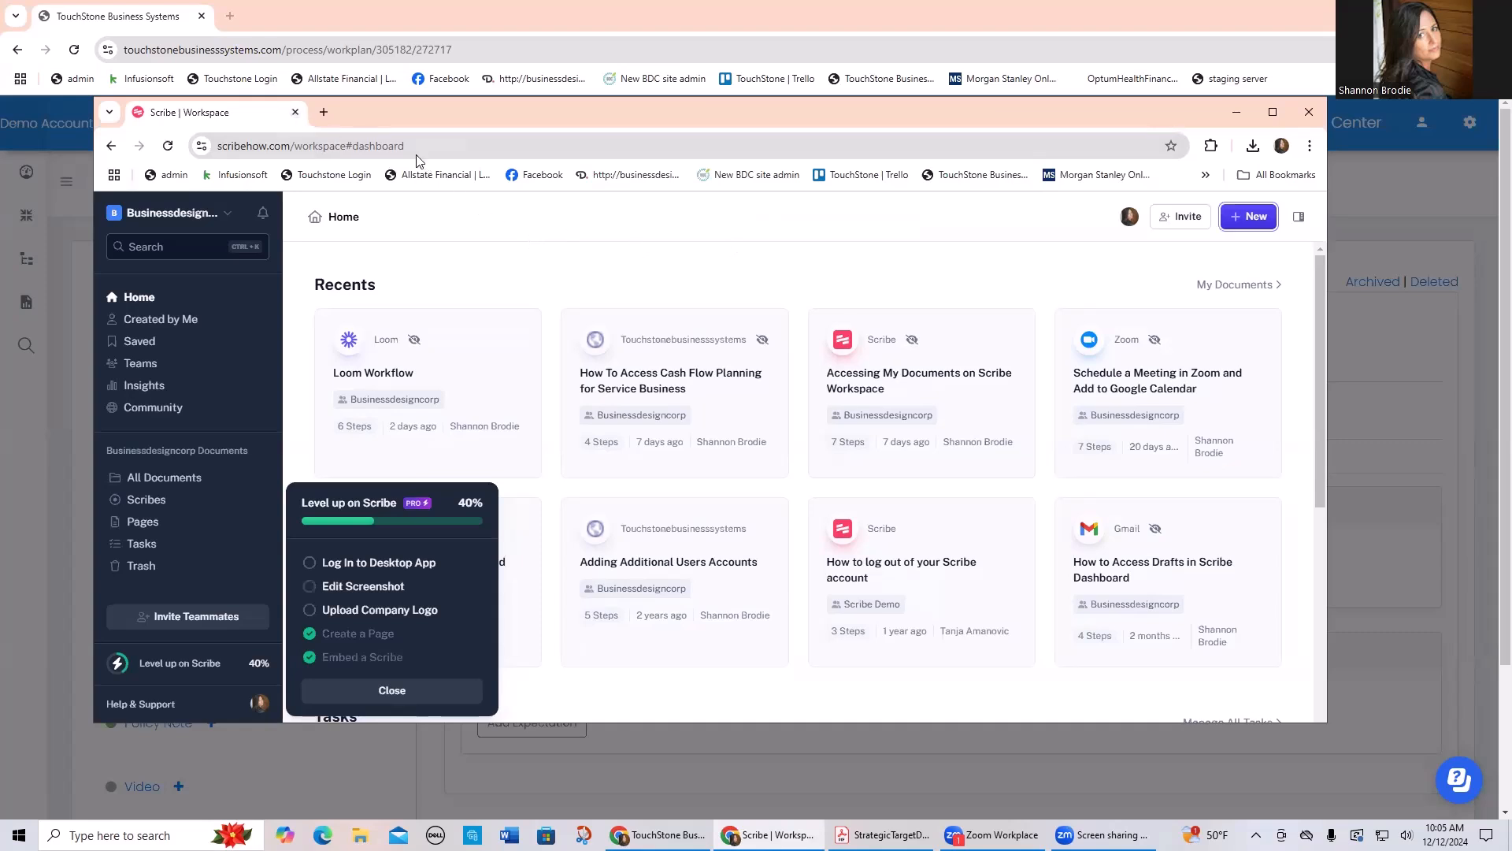
pyautogui.click(324, 113)
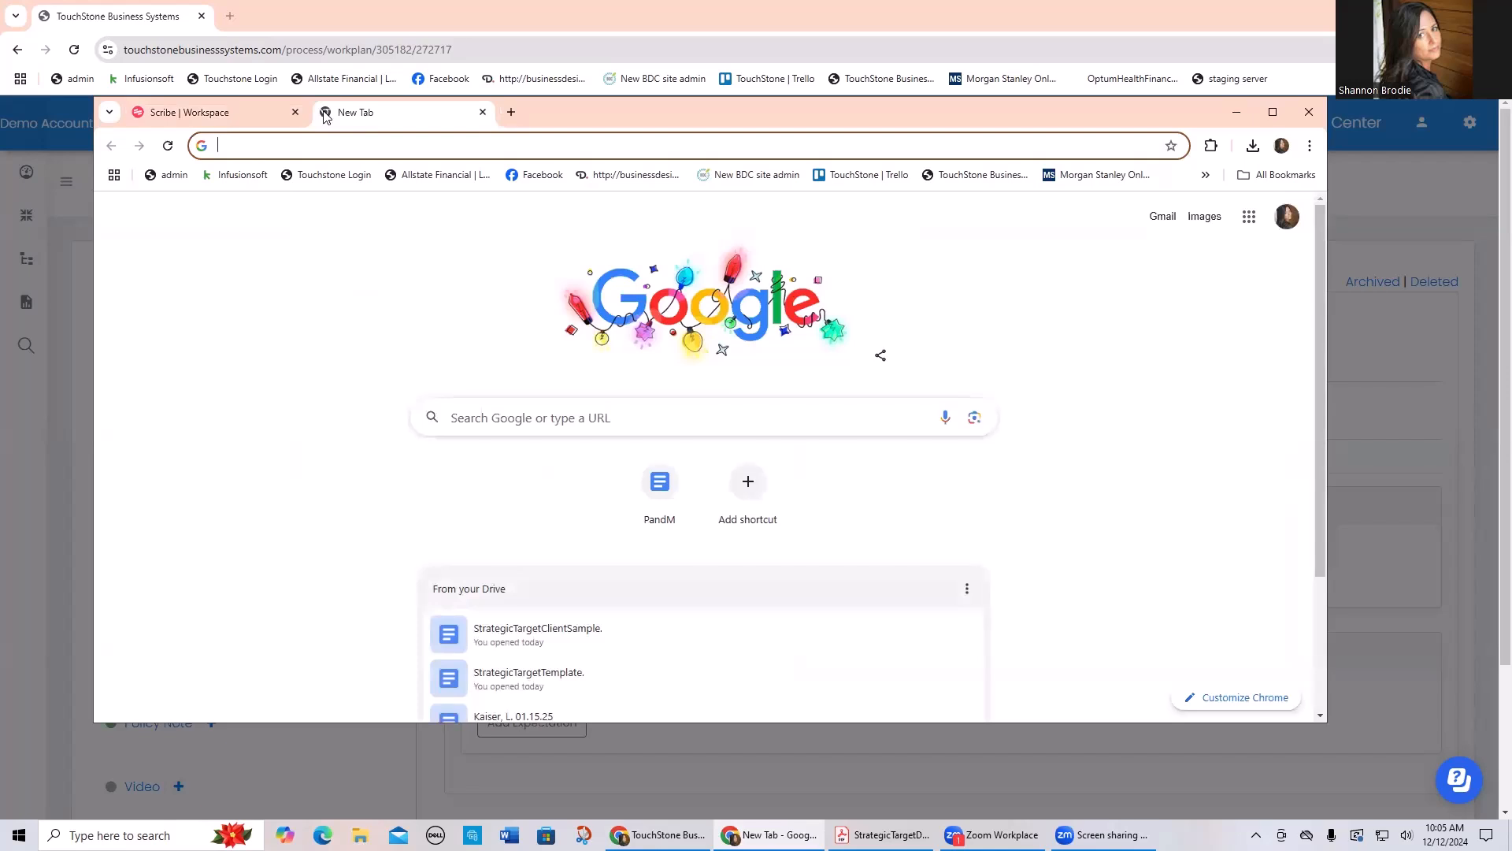
pyautogui.click(1211, 147)
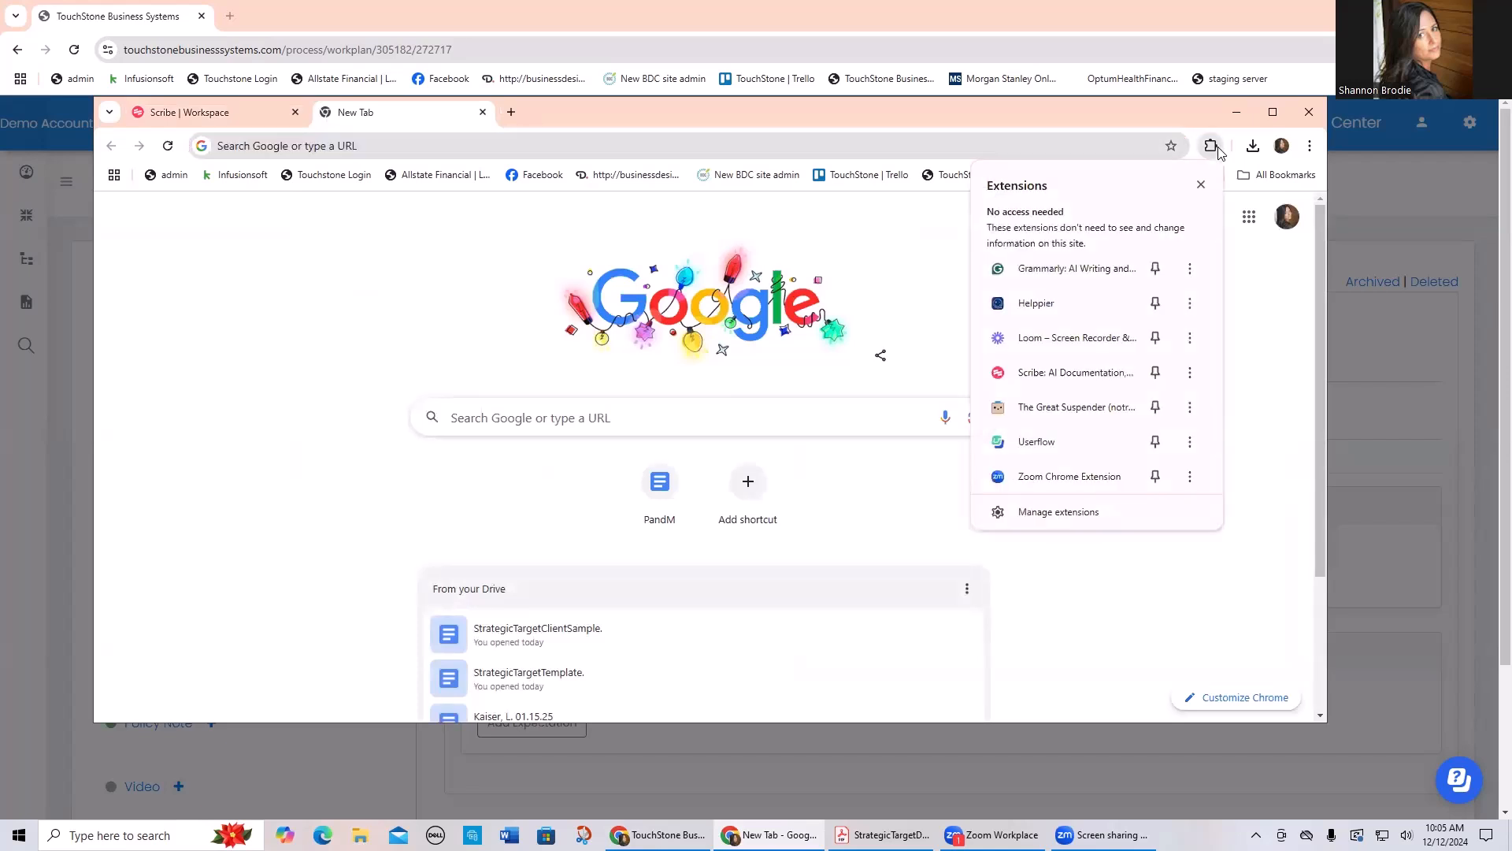
pyautogui.click(1113, 337)
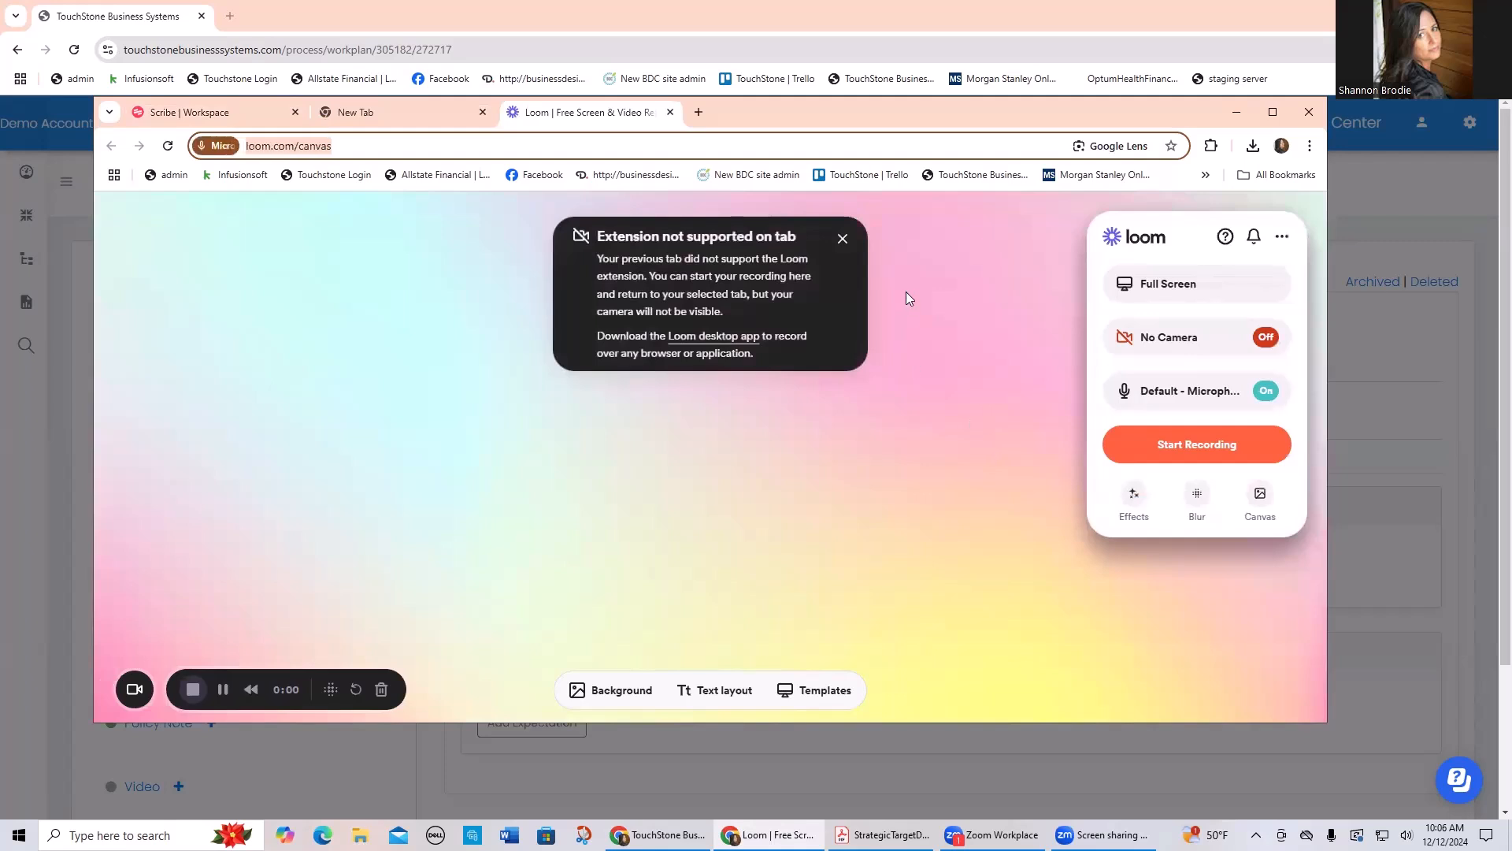
pyautogui.click(843, 238)
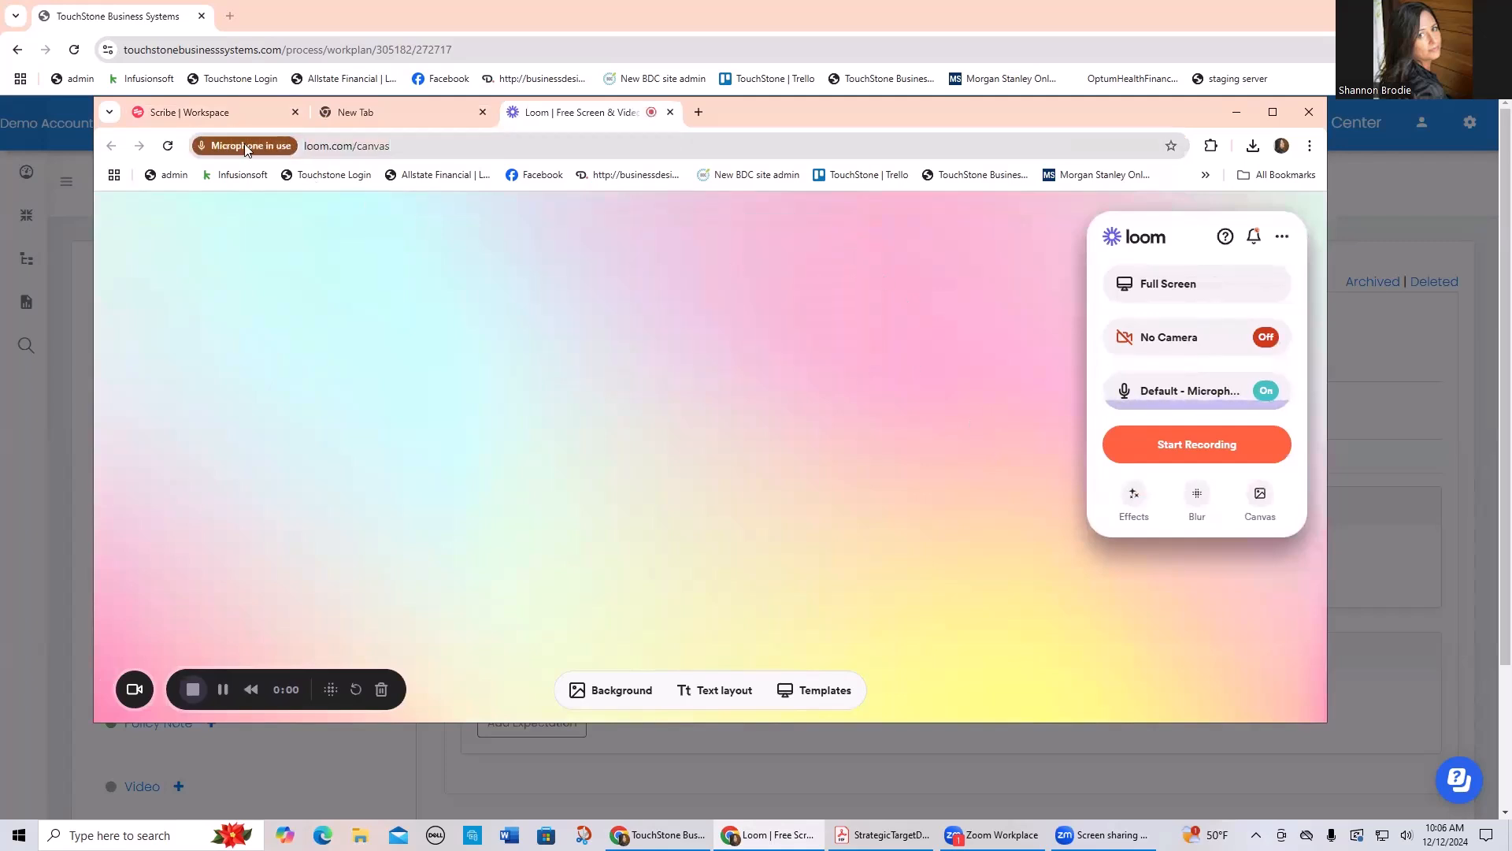
# Step: Start a new browser capture from the Scribe workspace, targeting the open Loom page
pyautogui.click(246, 110)
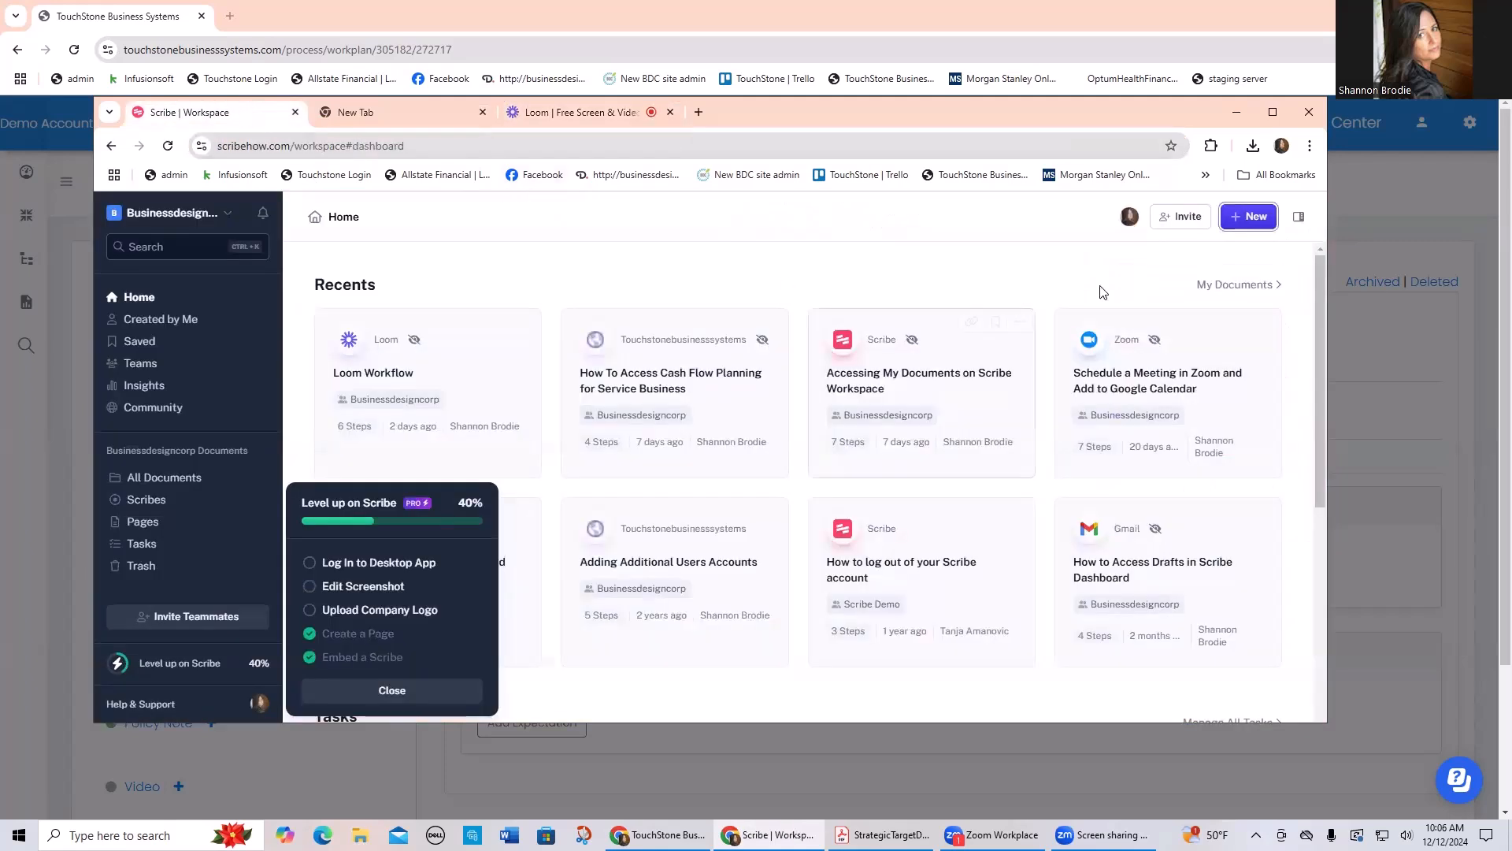
pyautogui.click(1260, 217)
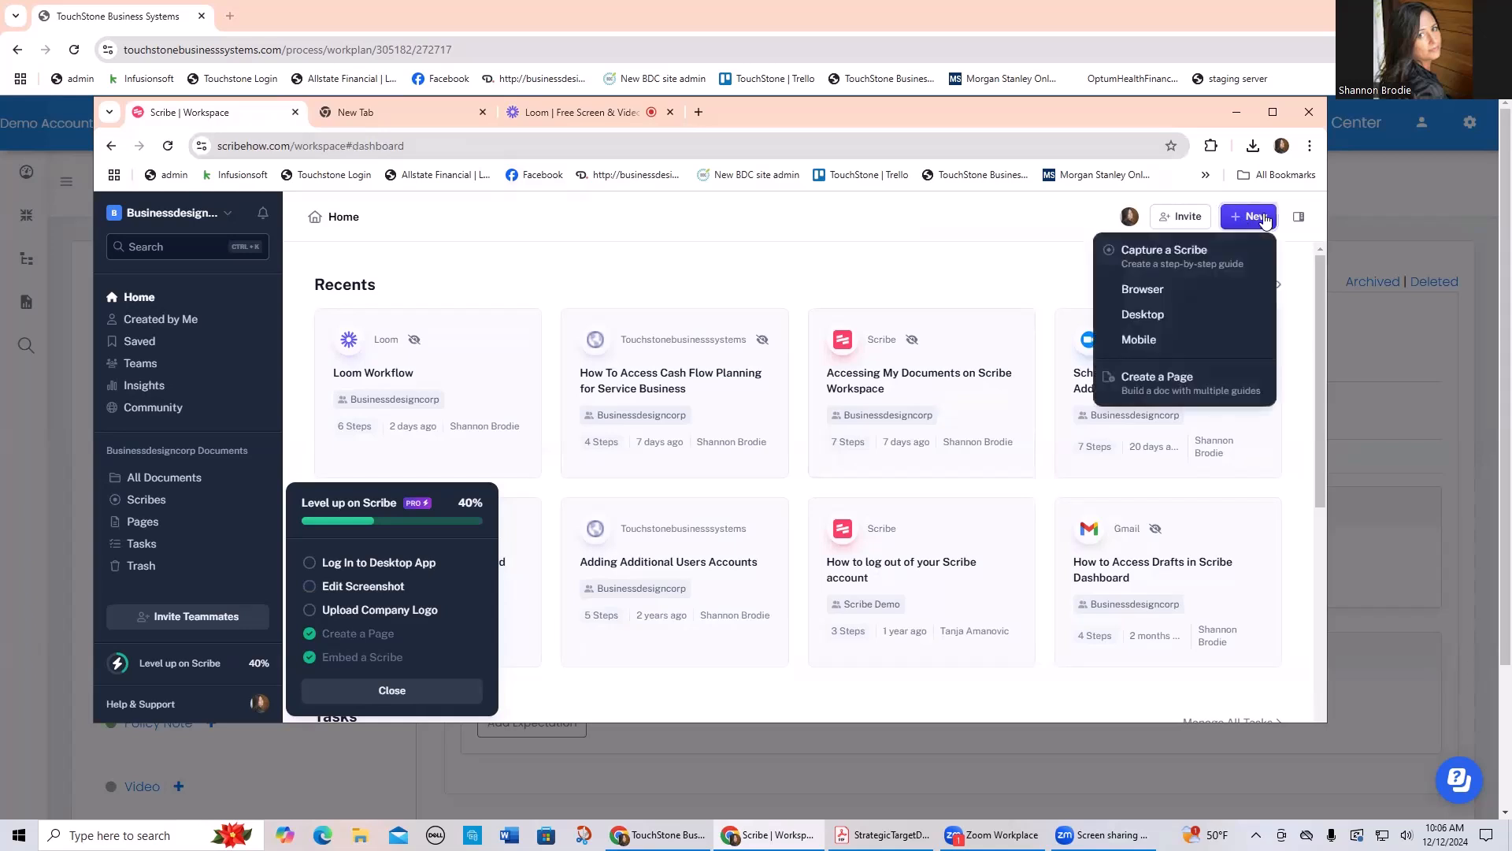
pyautogui.click(1143, 289)
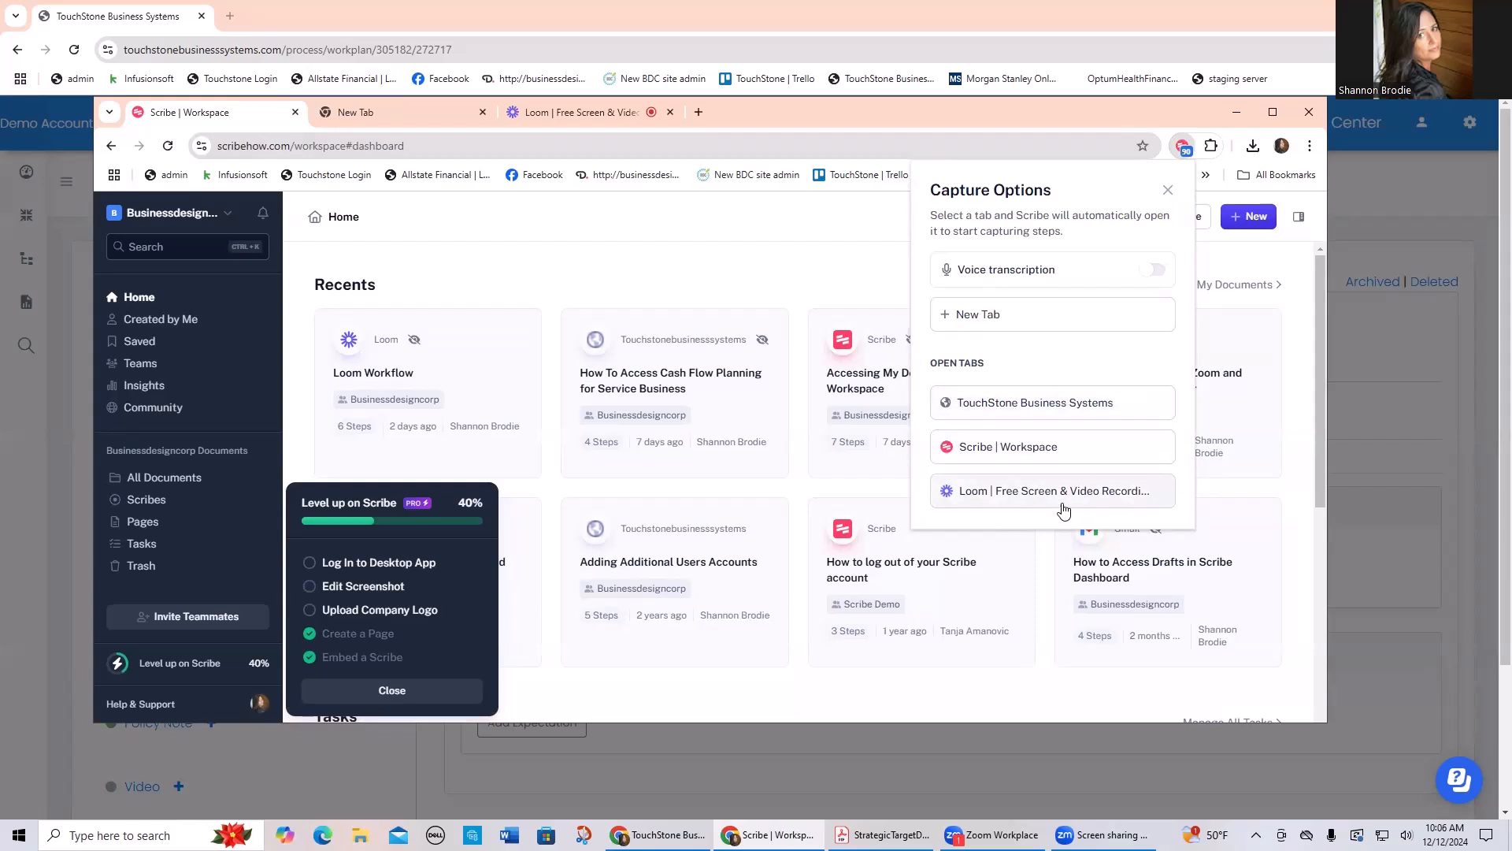
pyautogui.click(1034, 497)
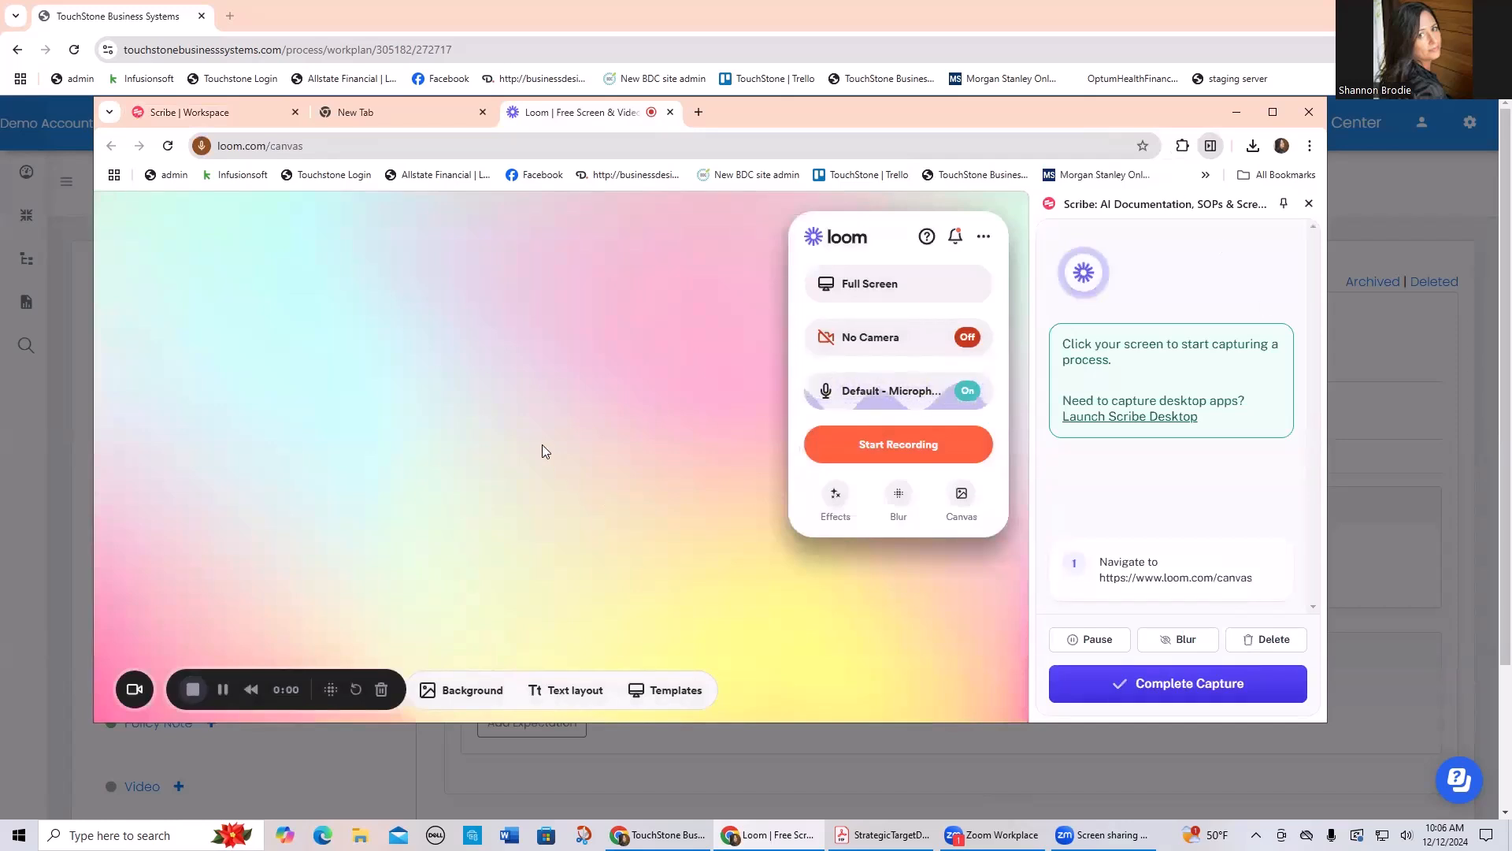
# Step: Capture switching Loom's recording source to Window and back to Full Screen
pyautogui.click(857, 293)
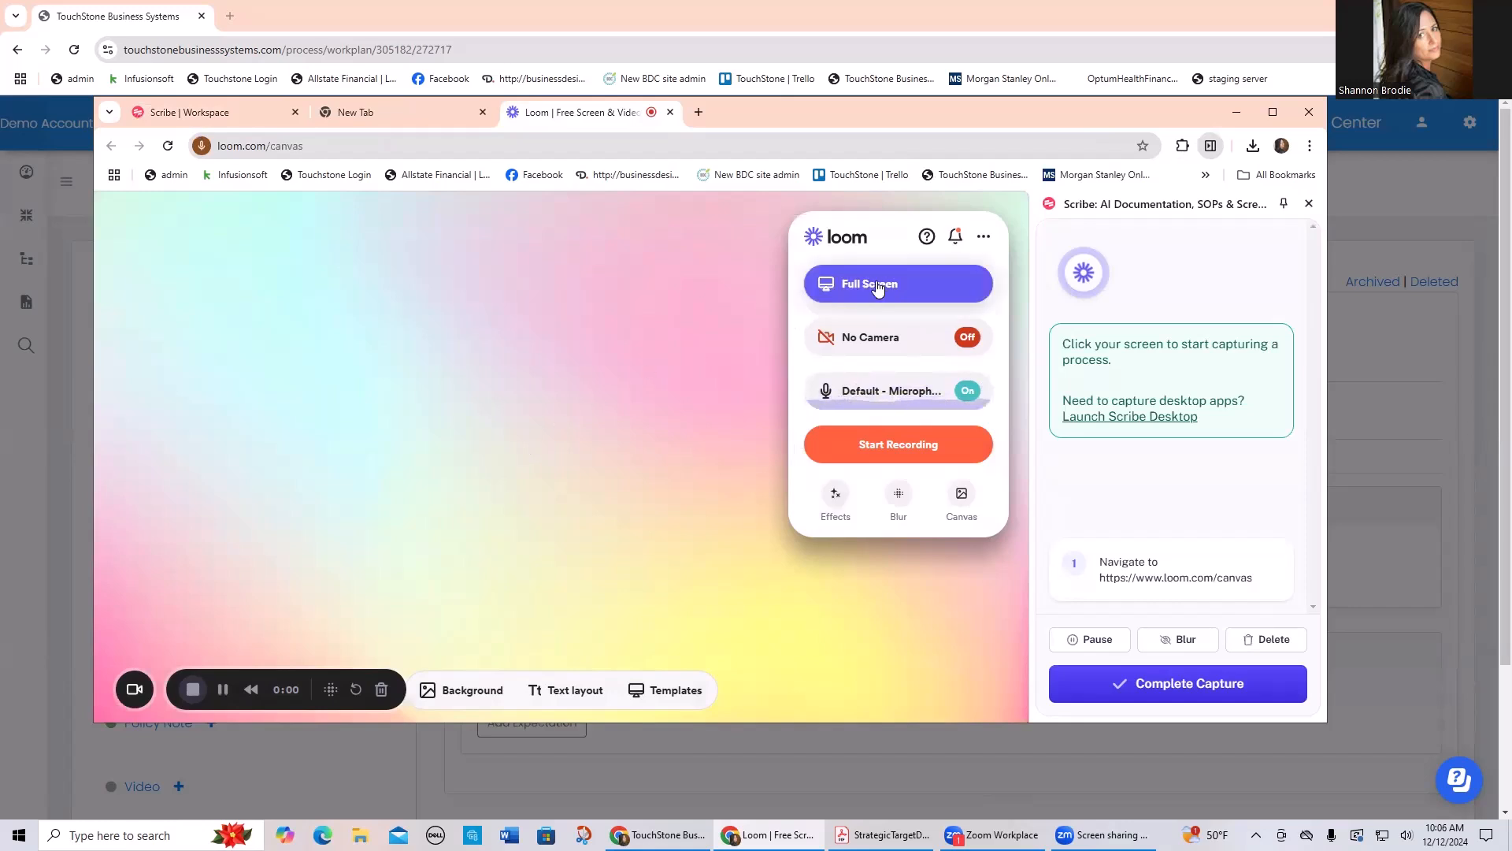
pyautogui.click(877, 289)
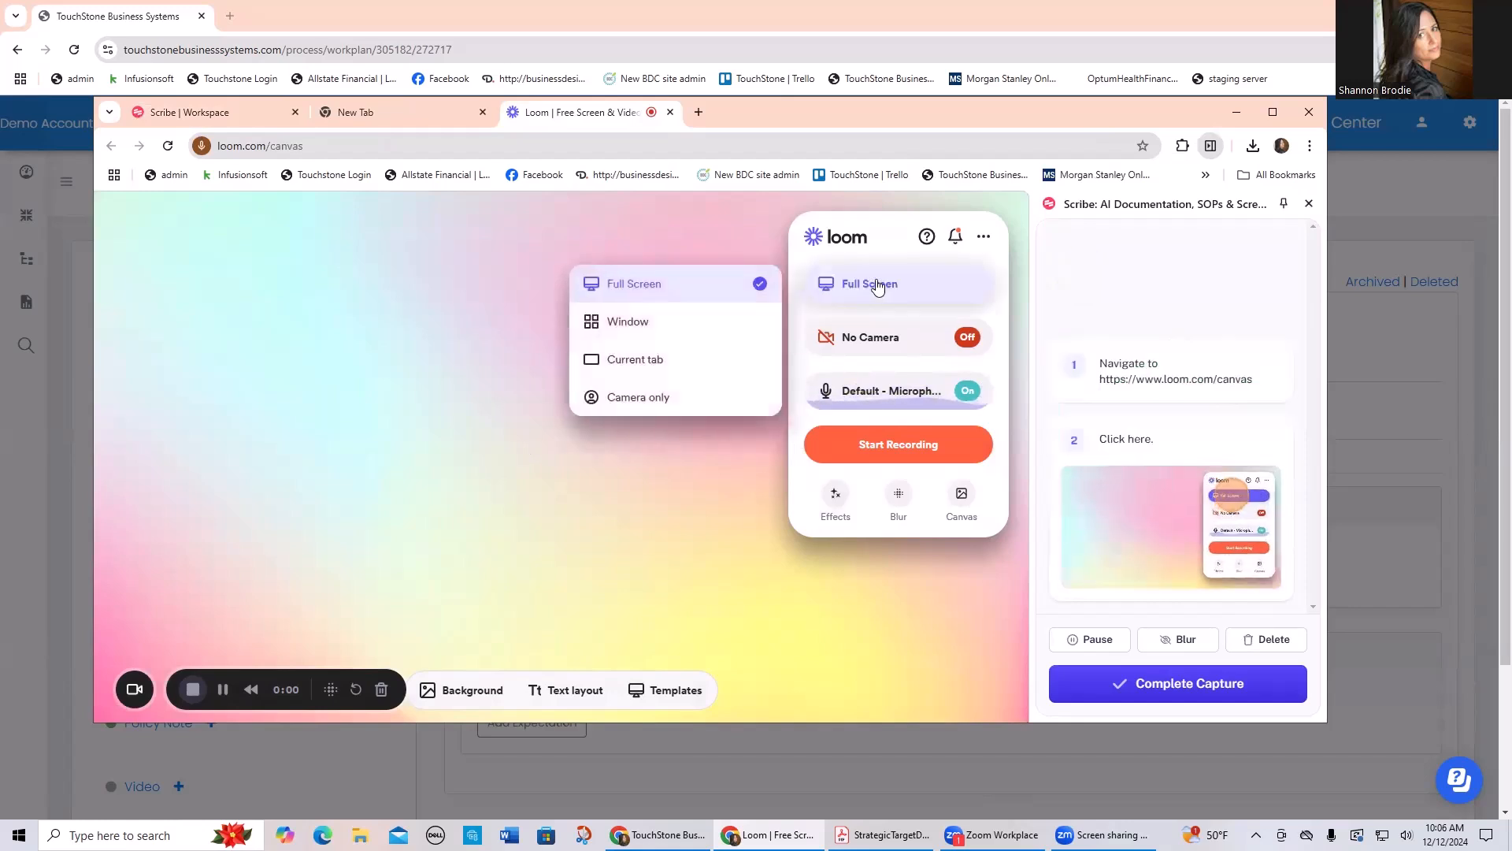
pyautogui.click(665, 326)
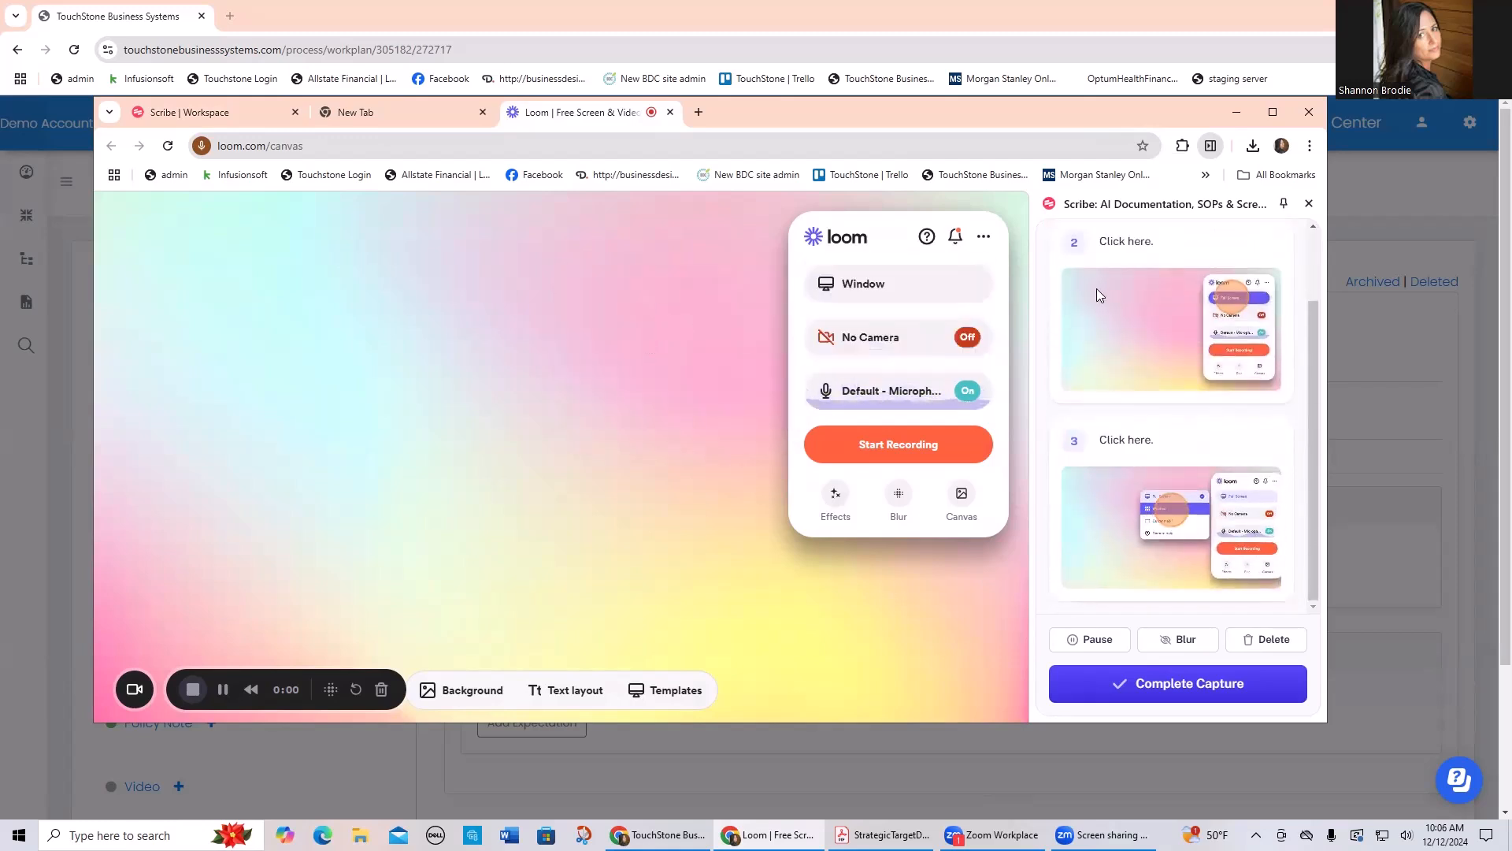
pyautogui.click(856, 286)
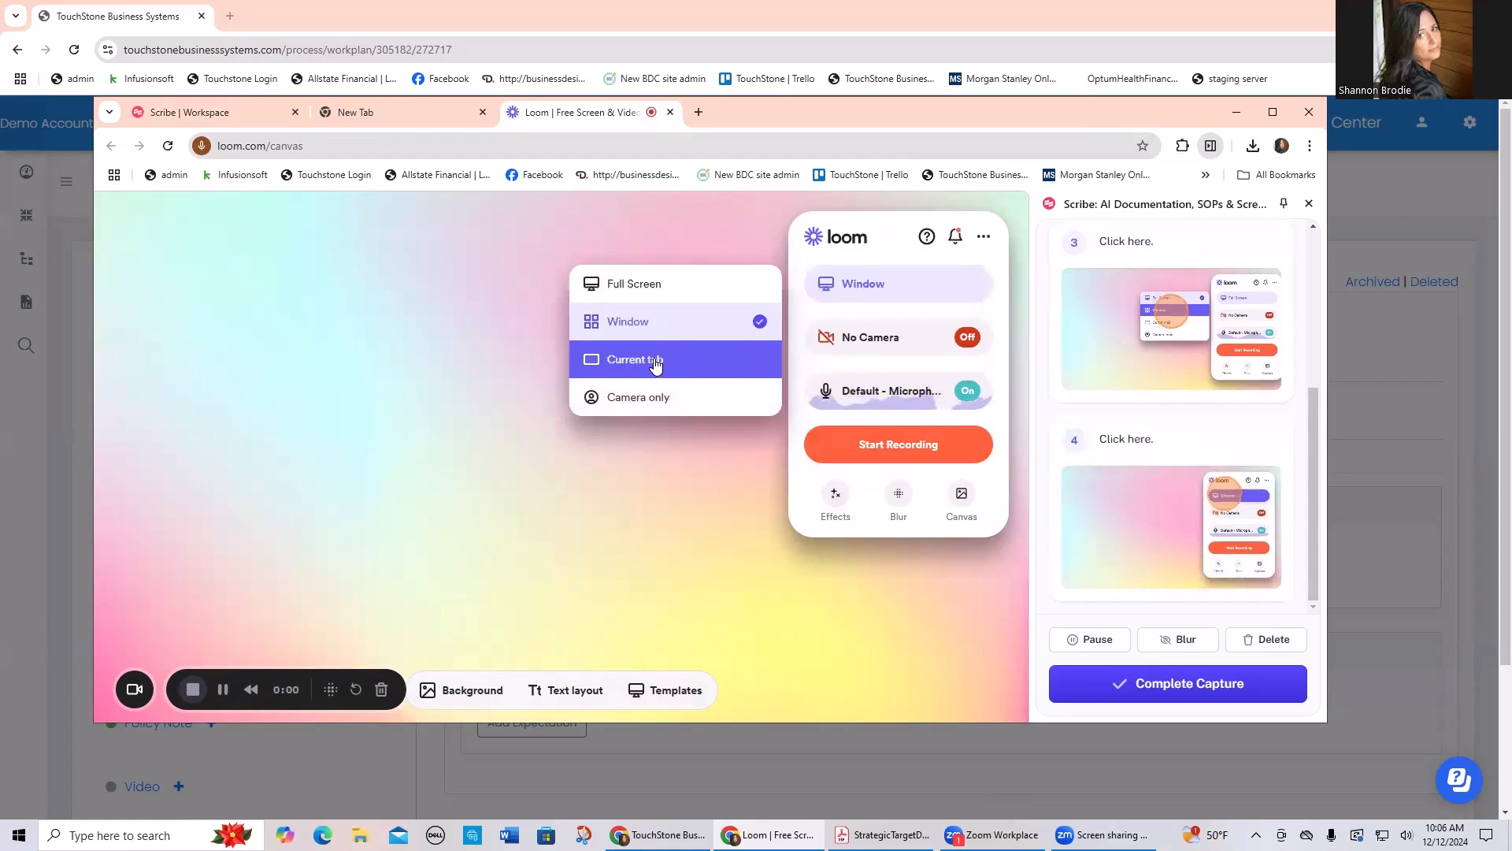
pyautogui.click(638, 284)
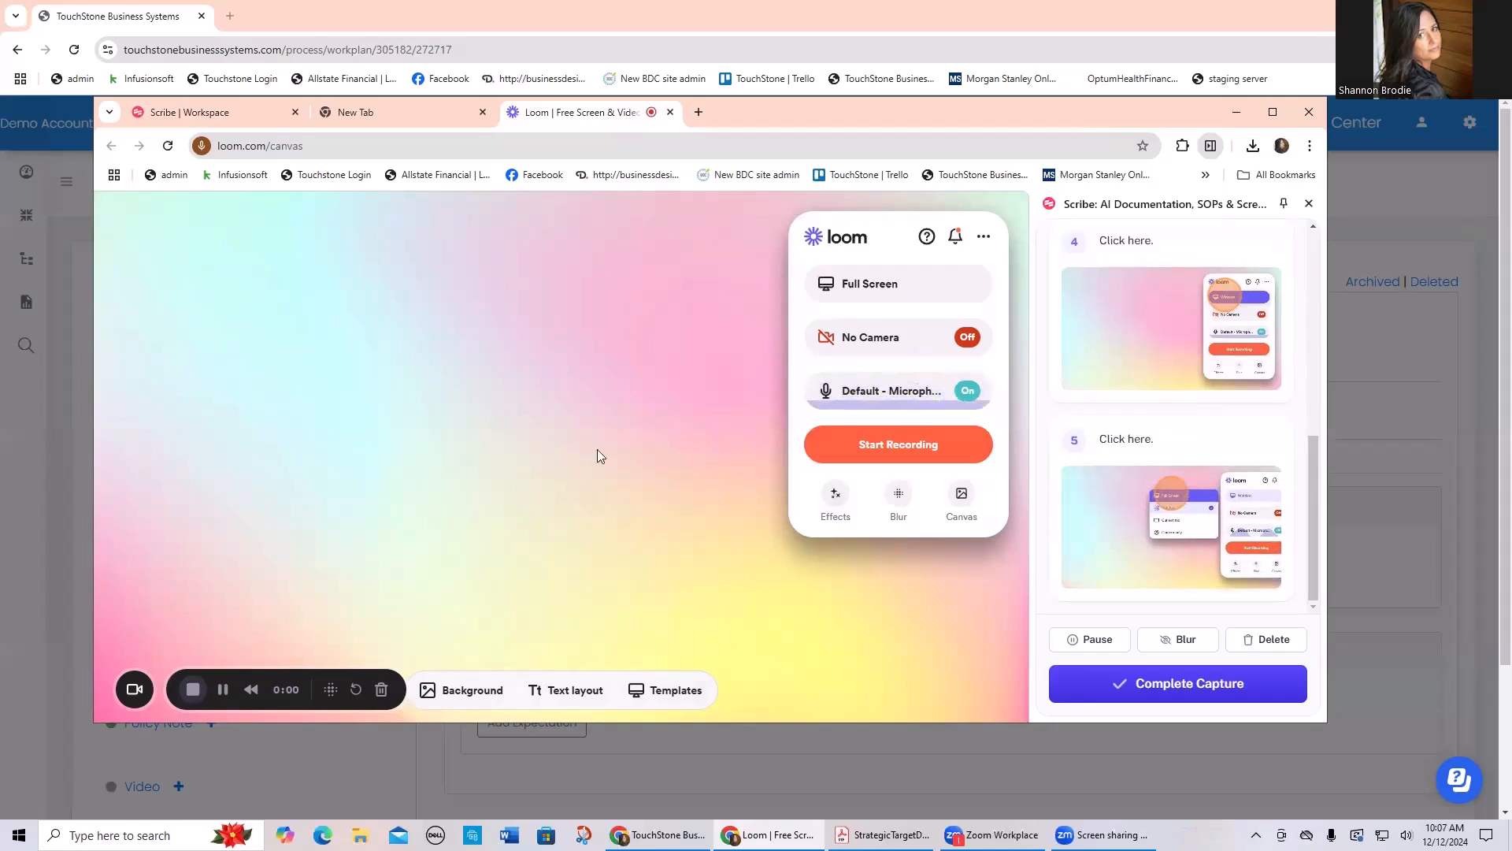
# Step: Capture changing the Loom canvas background to solid indigo and displaying the text layout and template choices
pyautogui.click(470, 696)
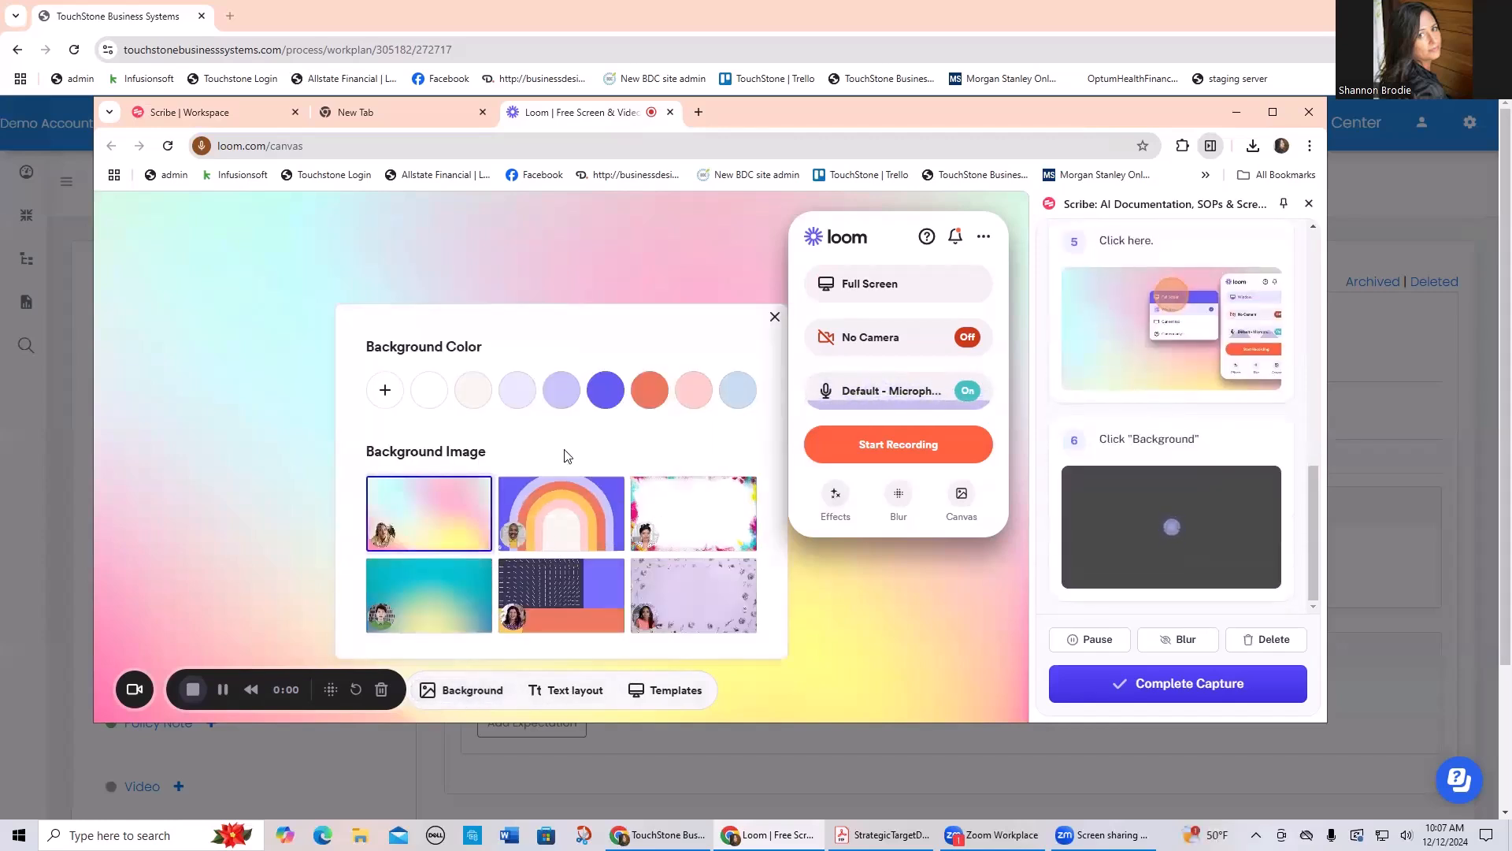
pyautogui.click(606, 393)
pyautogui.click(572, 691)
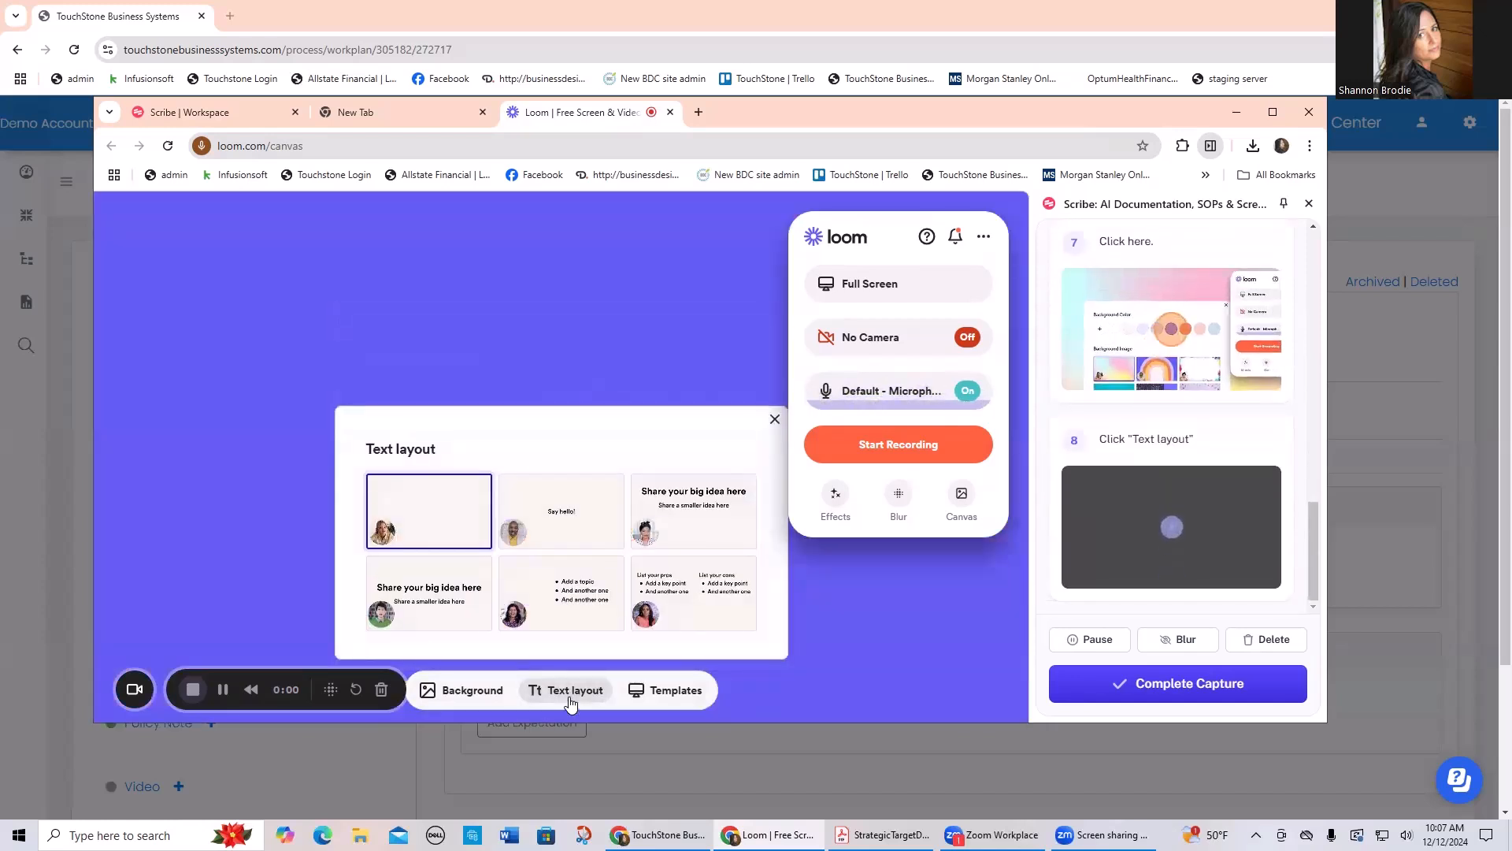
pyautogui.click(675, 693)
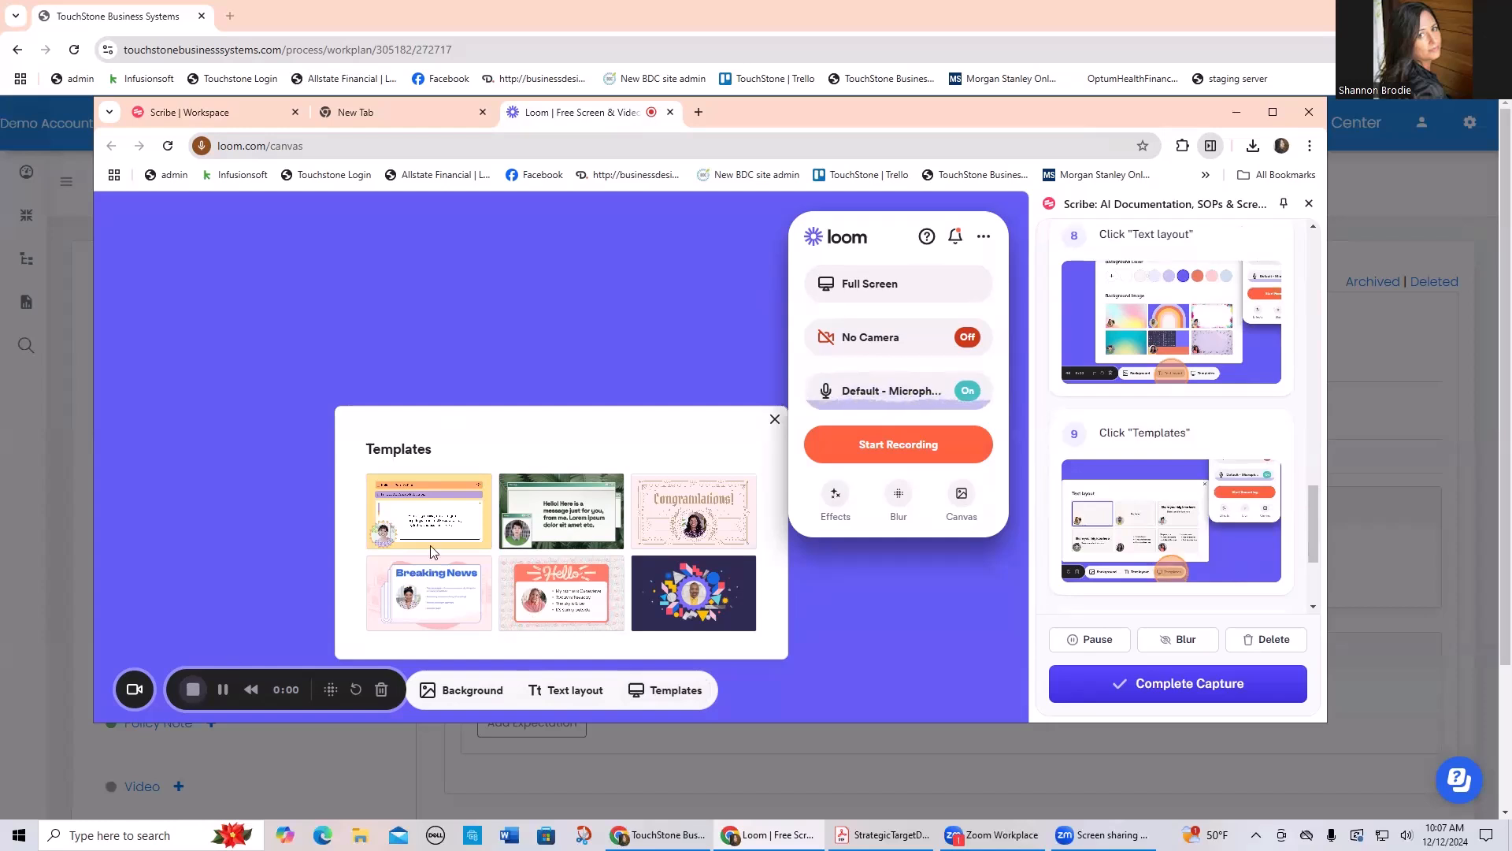
# Step: Capture closing Loom's template choices and using the stop control, and complete the Scribe capture
pyautogui.click(775, 418)
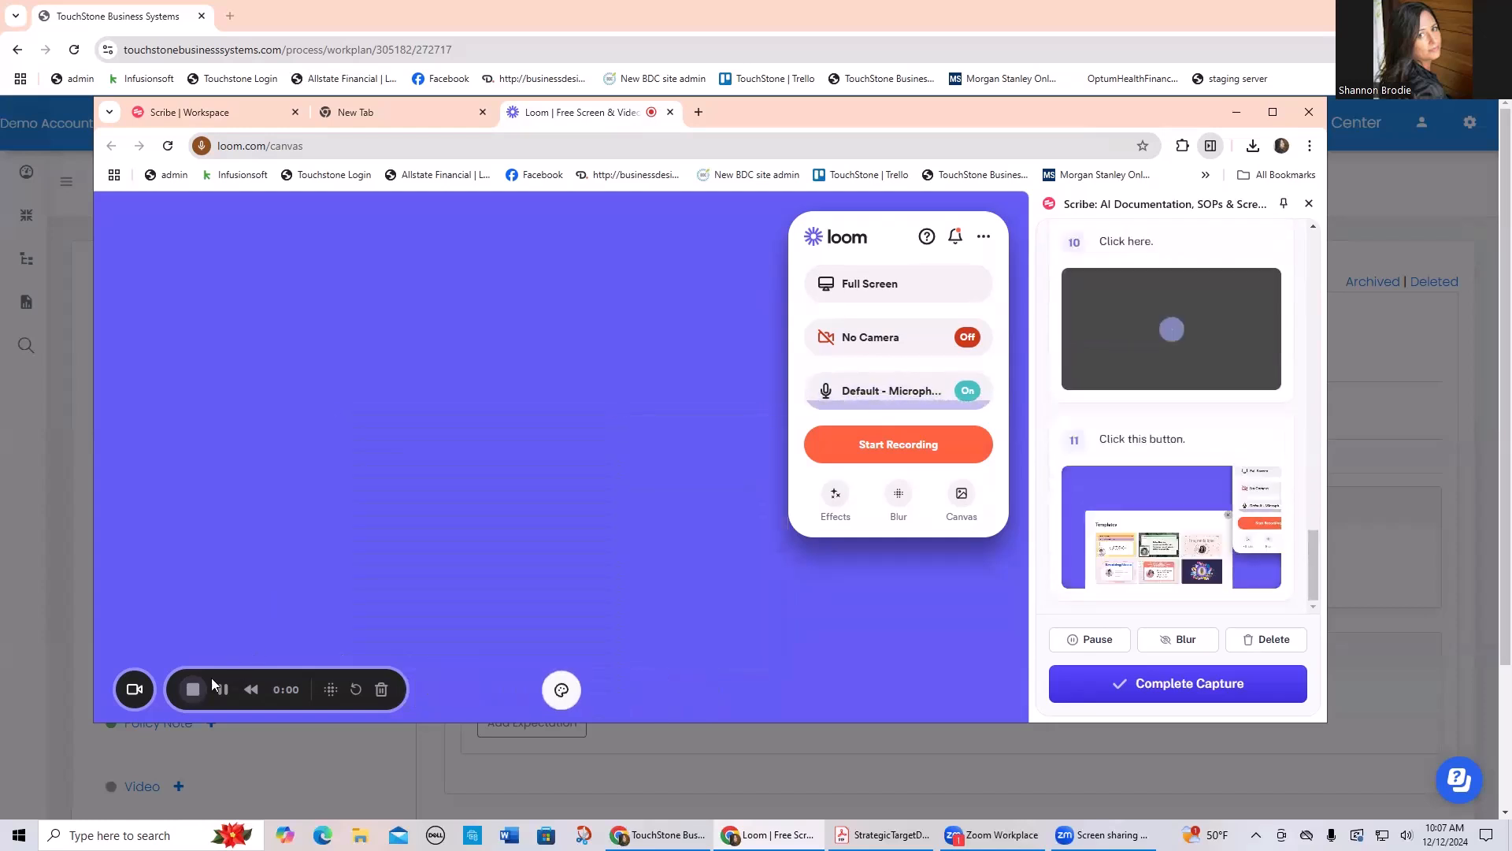
pyautogui.click(193, 688)
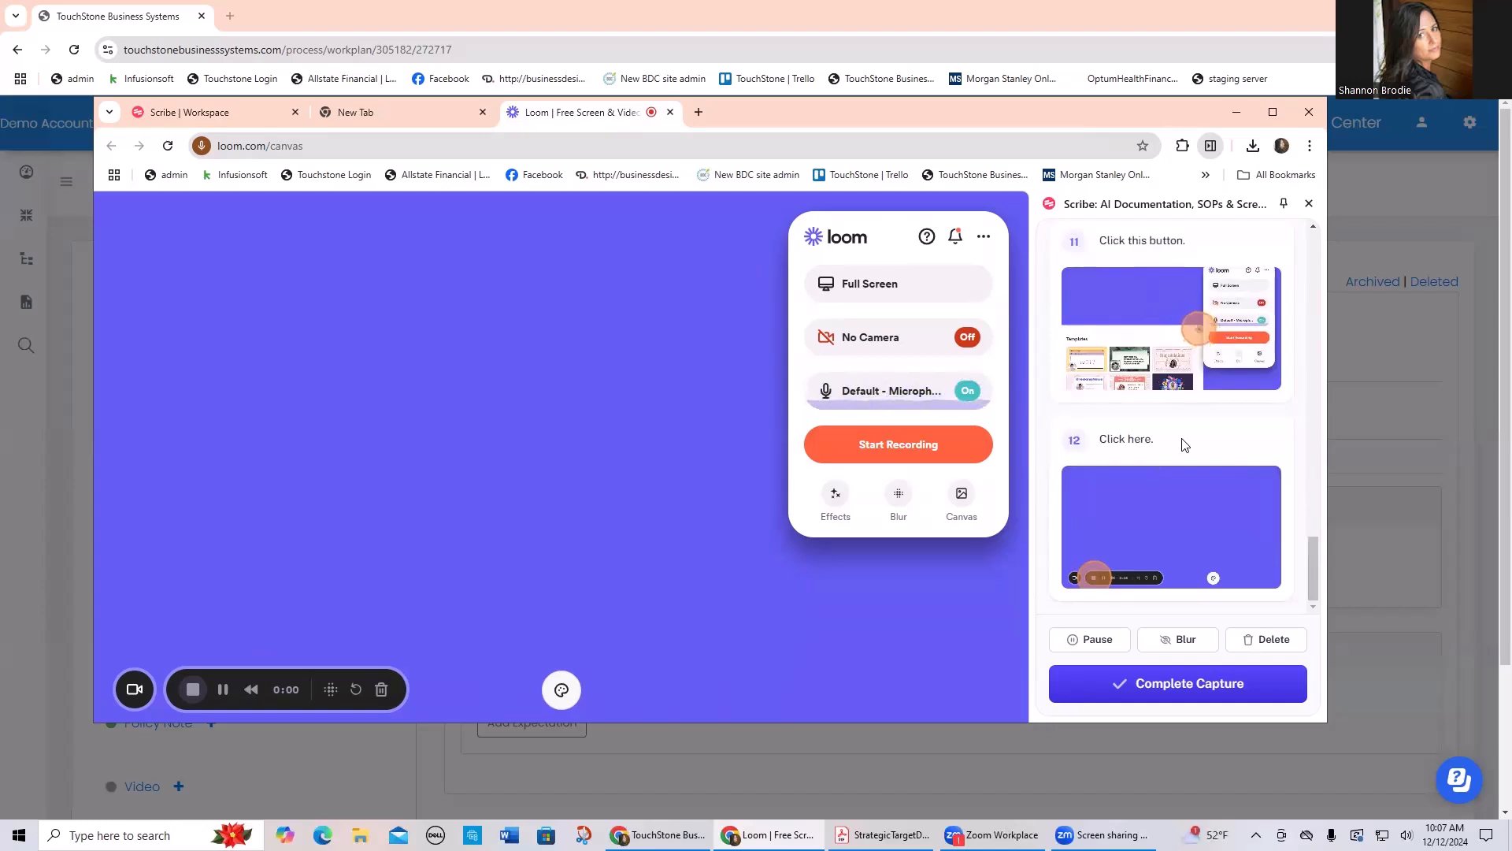
pyautogui.scroll(6, 1181, 445)
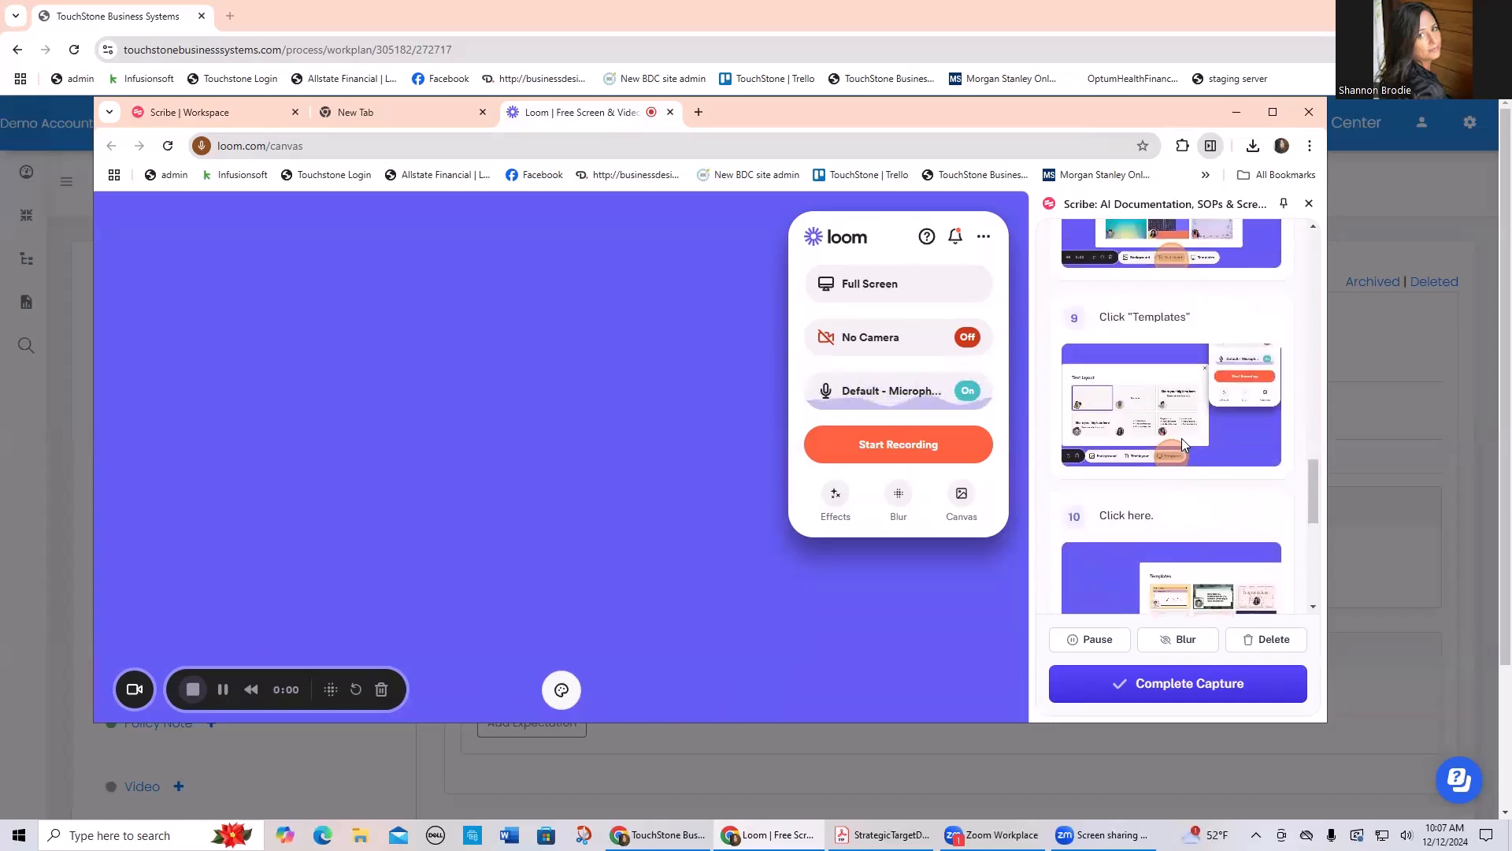
pyautogui.scroll(8, 1181, 438)
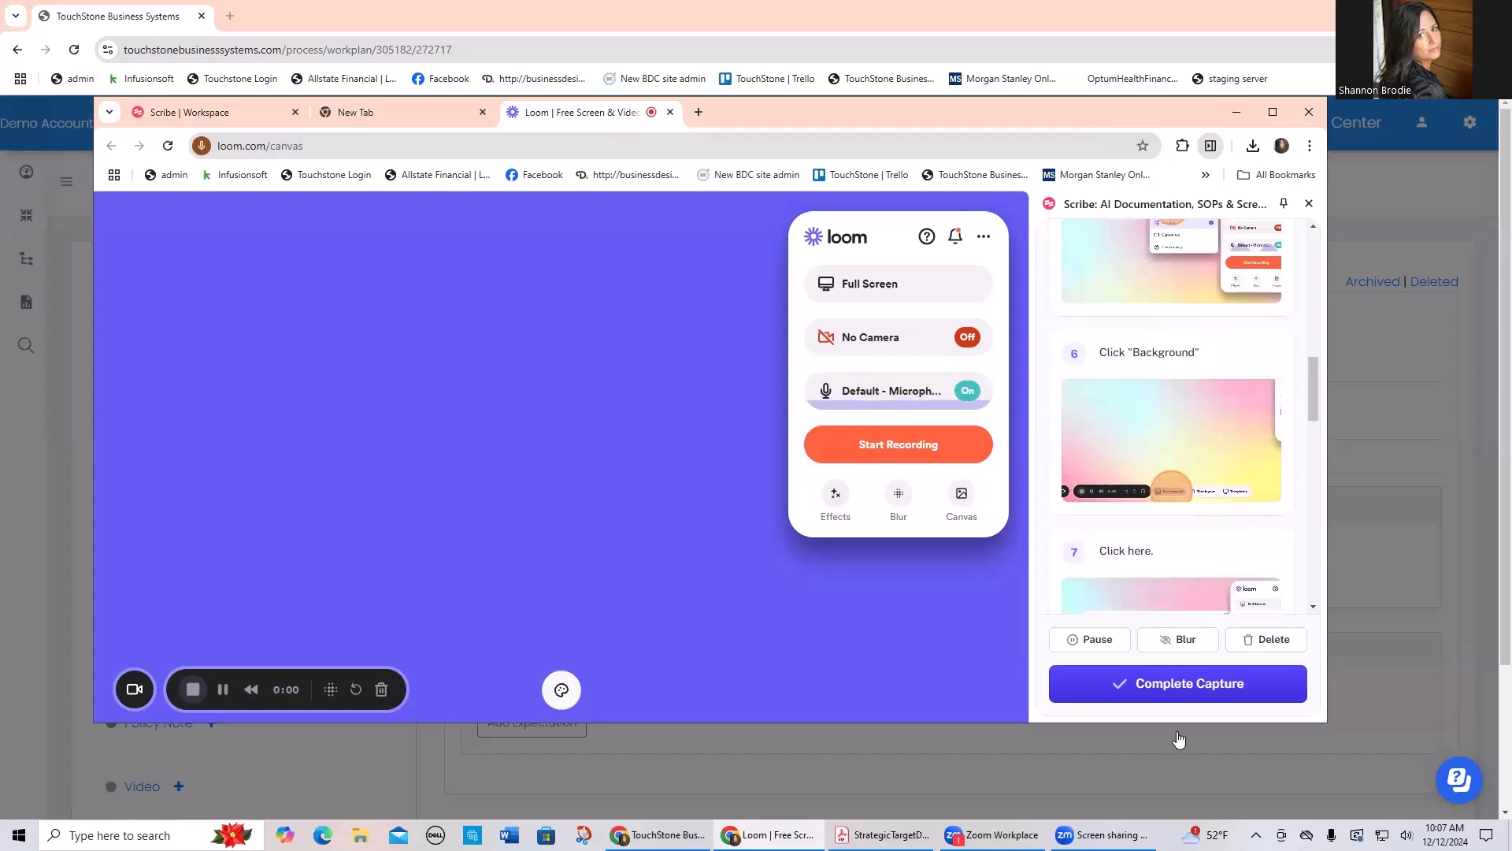
pyautogui.click(1189, 684)
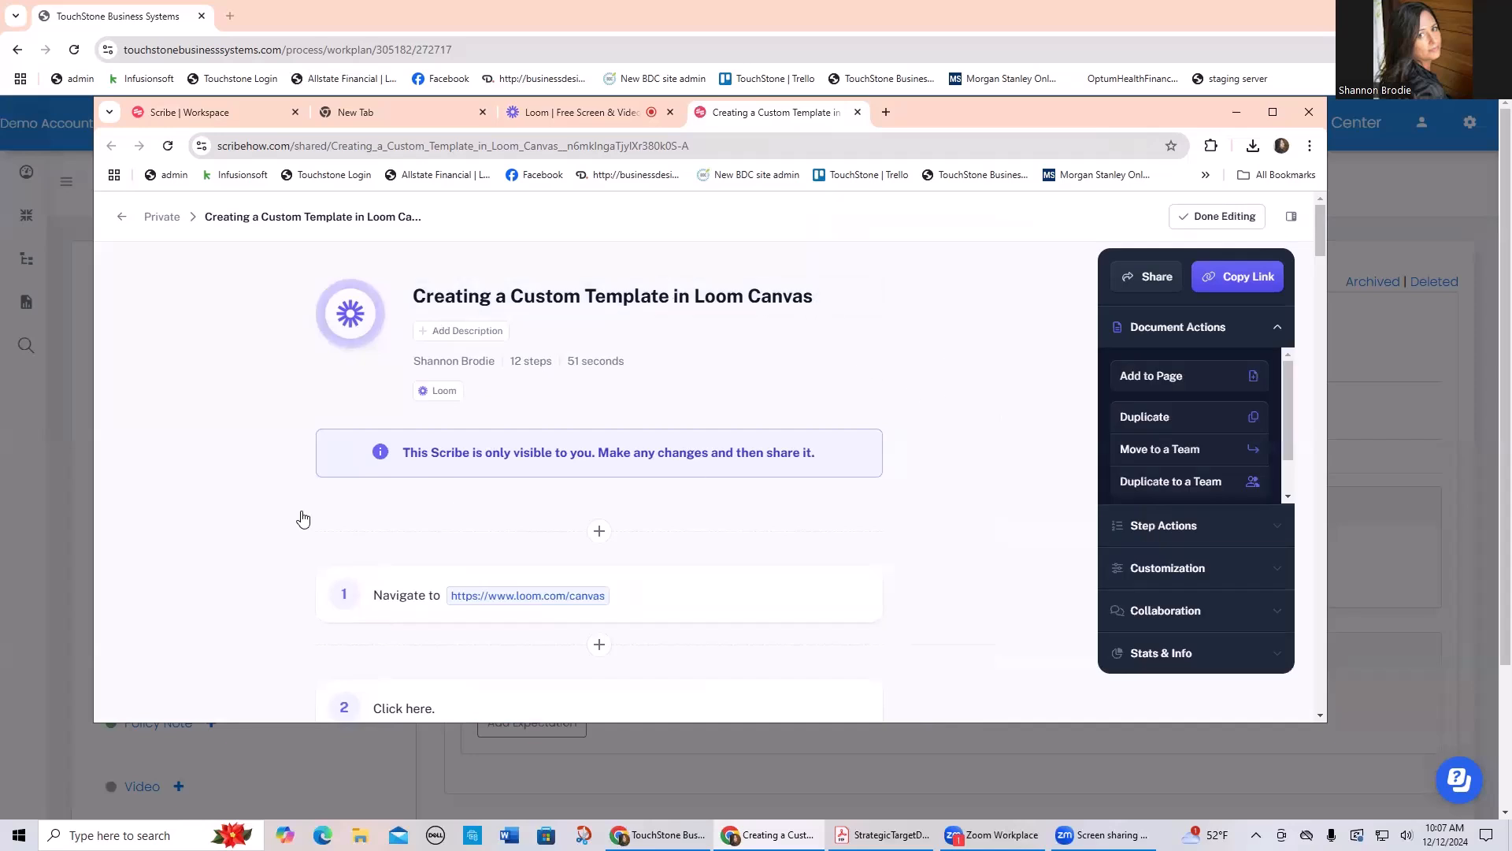
# Step: Look through the generated "Creating a Custom Template in Loom Canvas" guide and copy its embed code
pyautogui.scroll(-1, 219, 494)
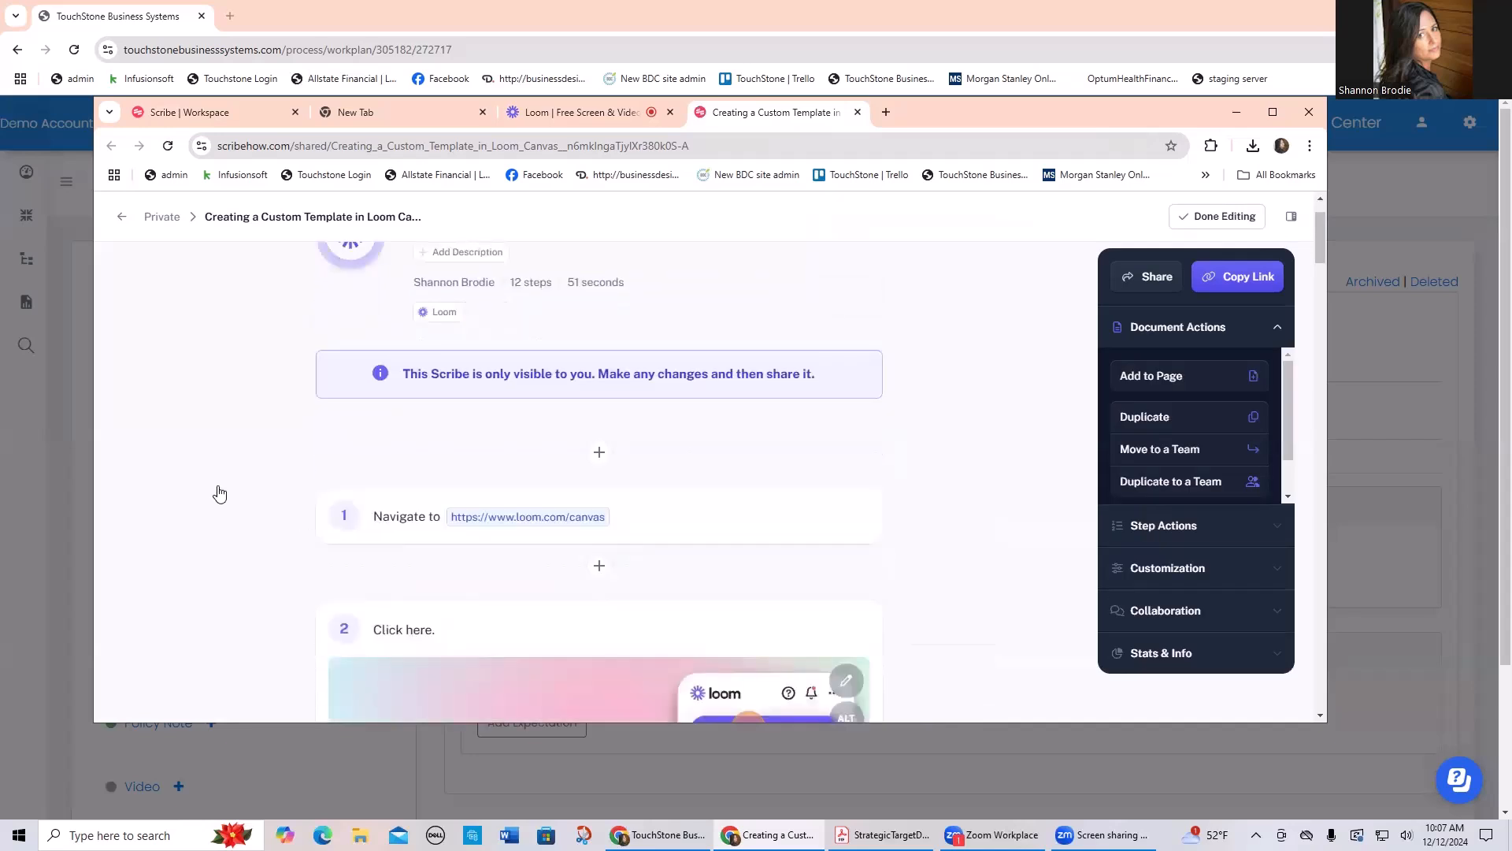
pyautogui.scroll(-2, 219, 492)
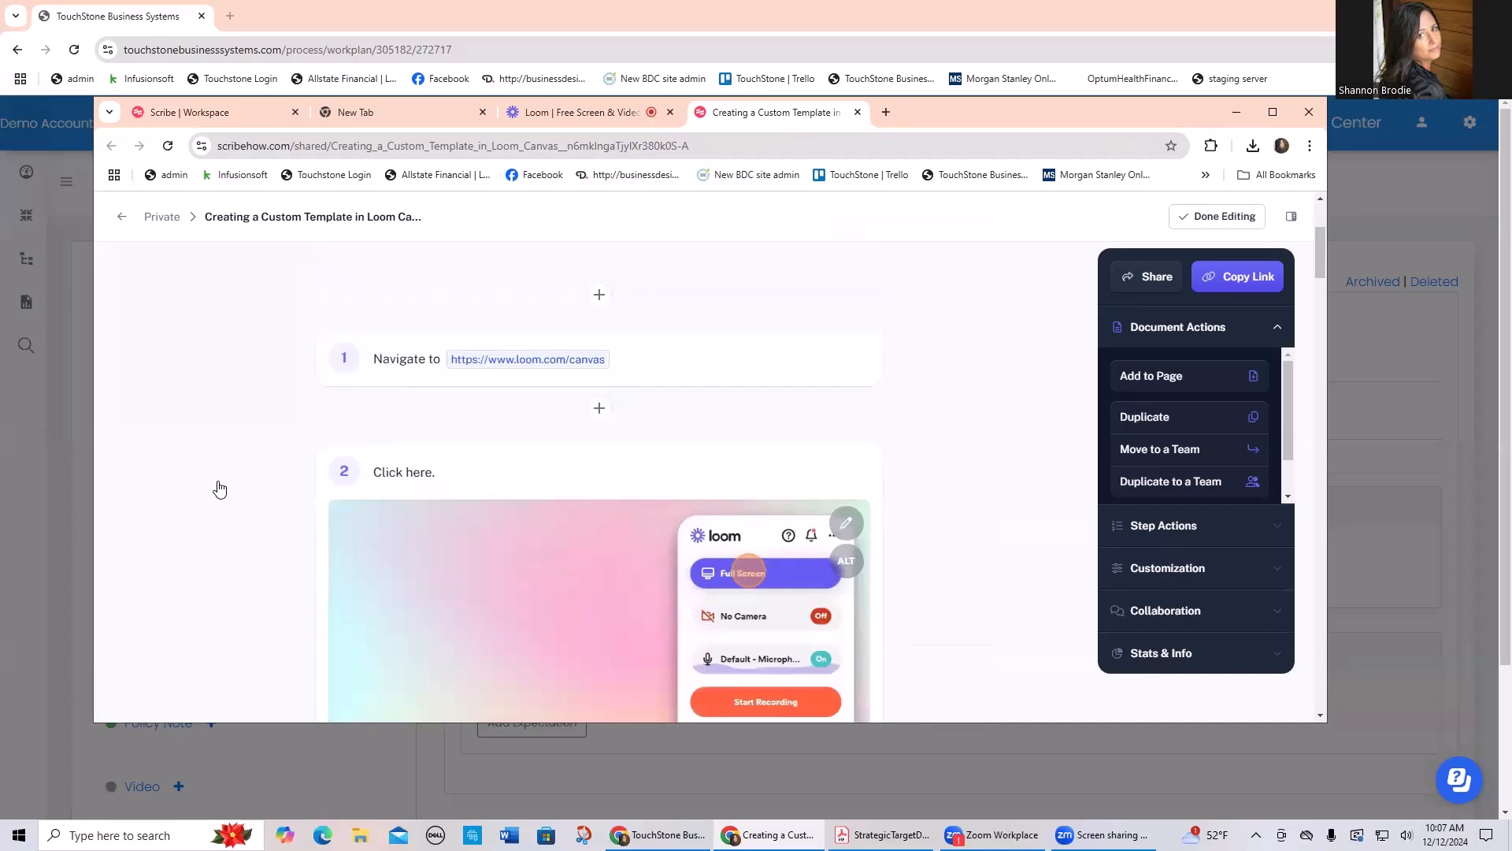
pyautogui.scroll(-1, 219, 489)
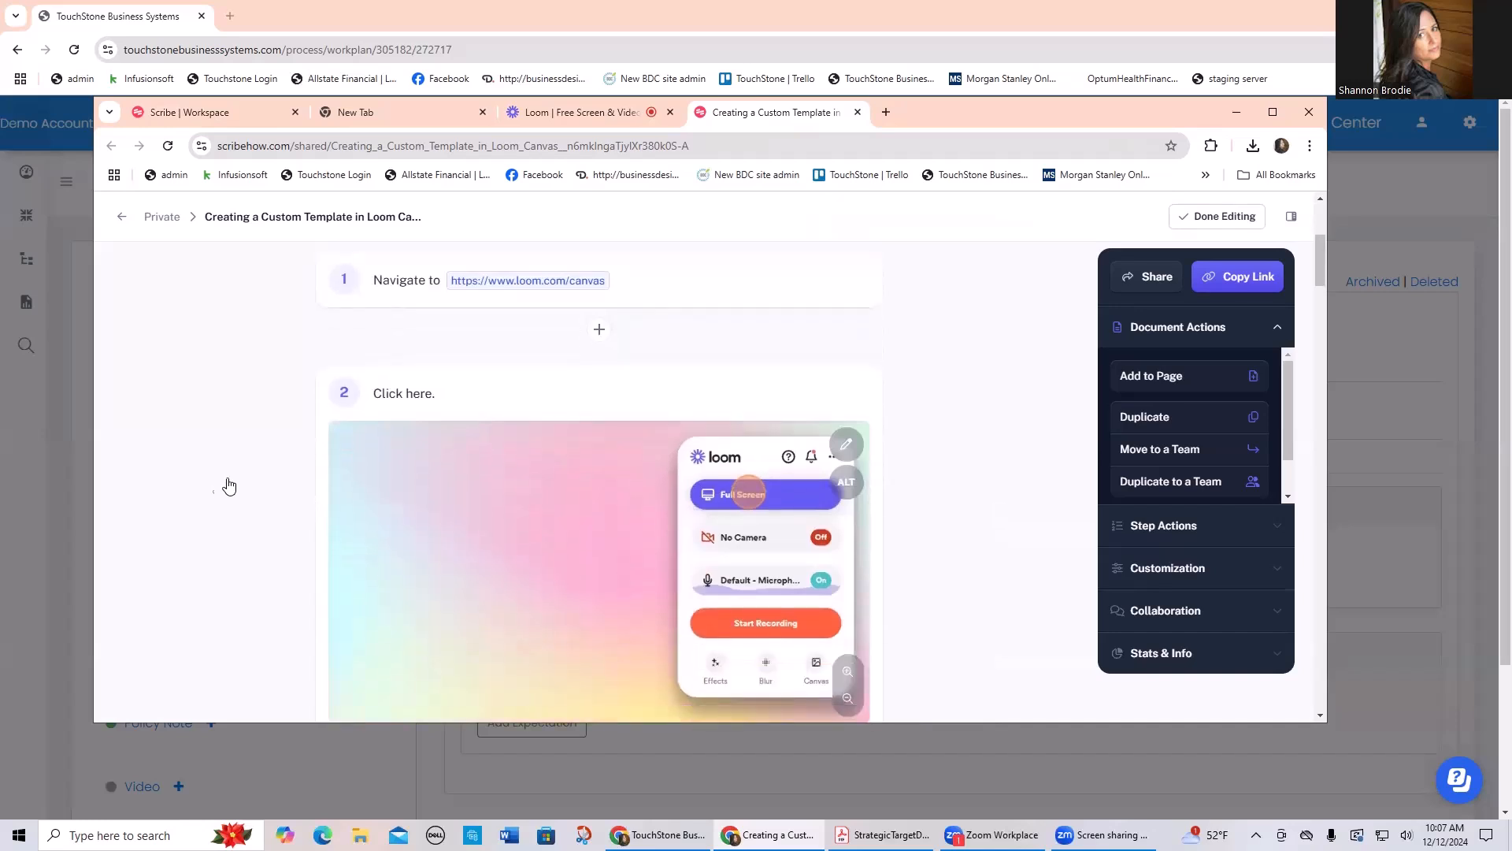
pyautogui.scroll(-5, 250, 477)
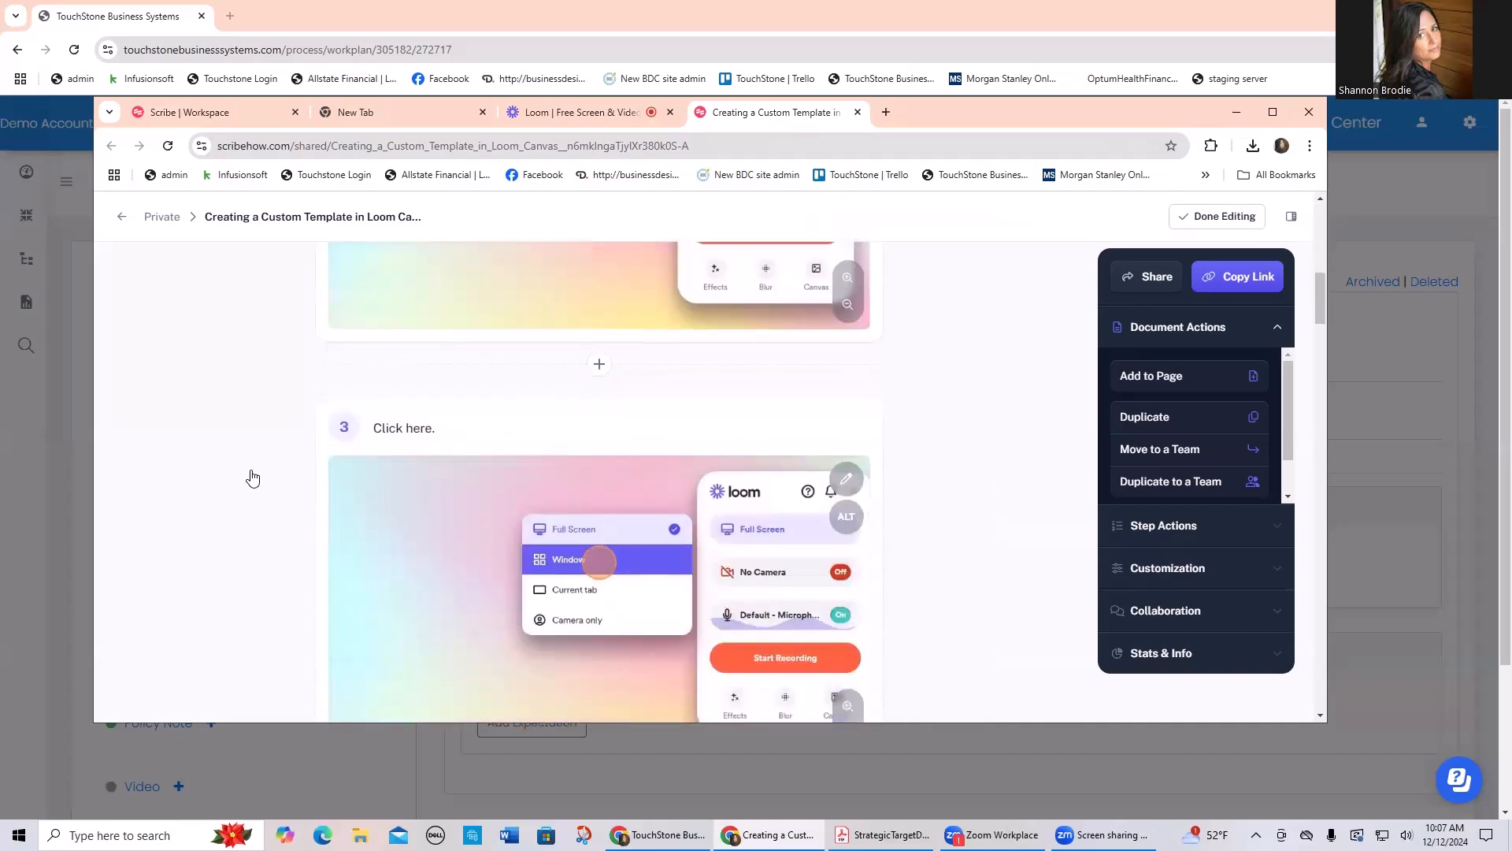
pyautogui.scroll(-8, 252, 478)
pyautogui.scroll(-4, 252, 478)
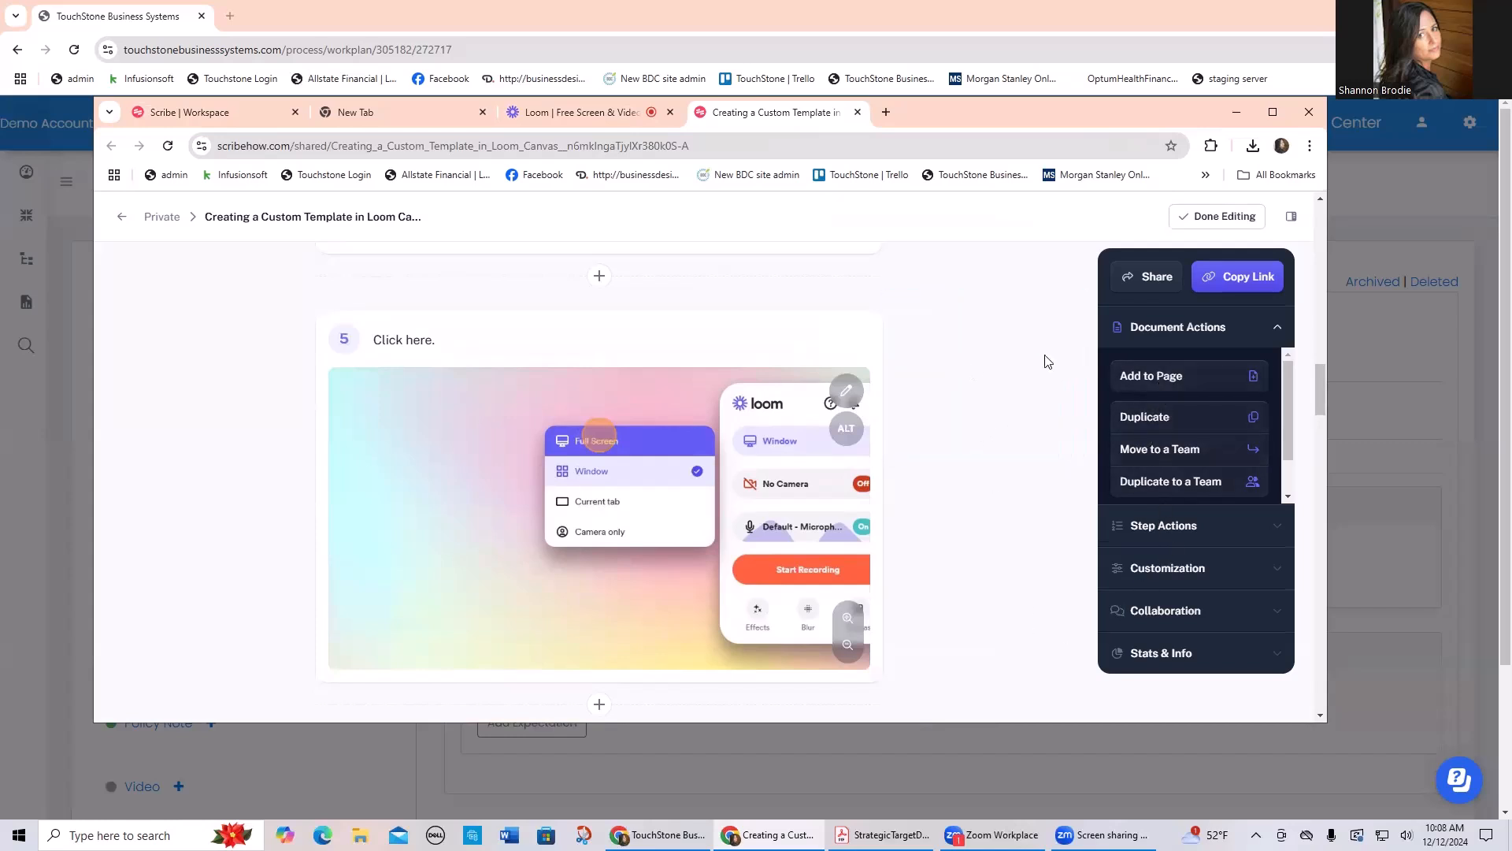
pyautogui.click(1155, 276)
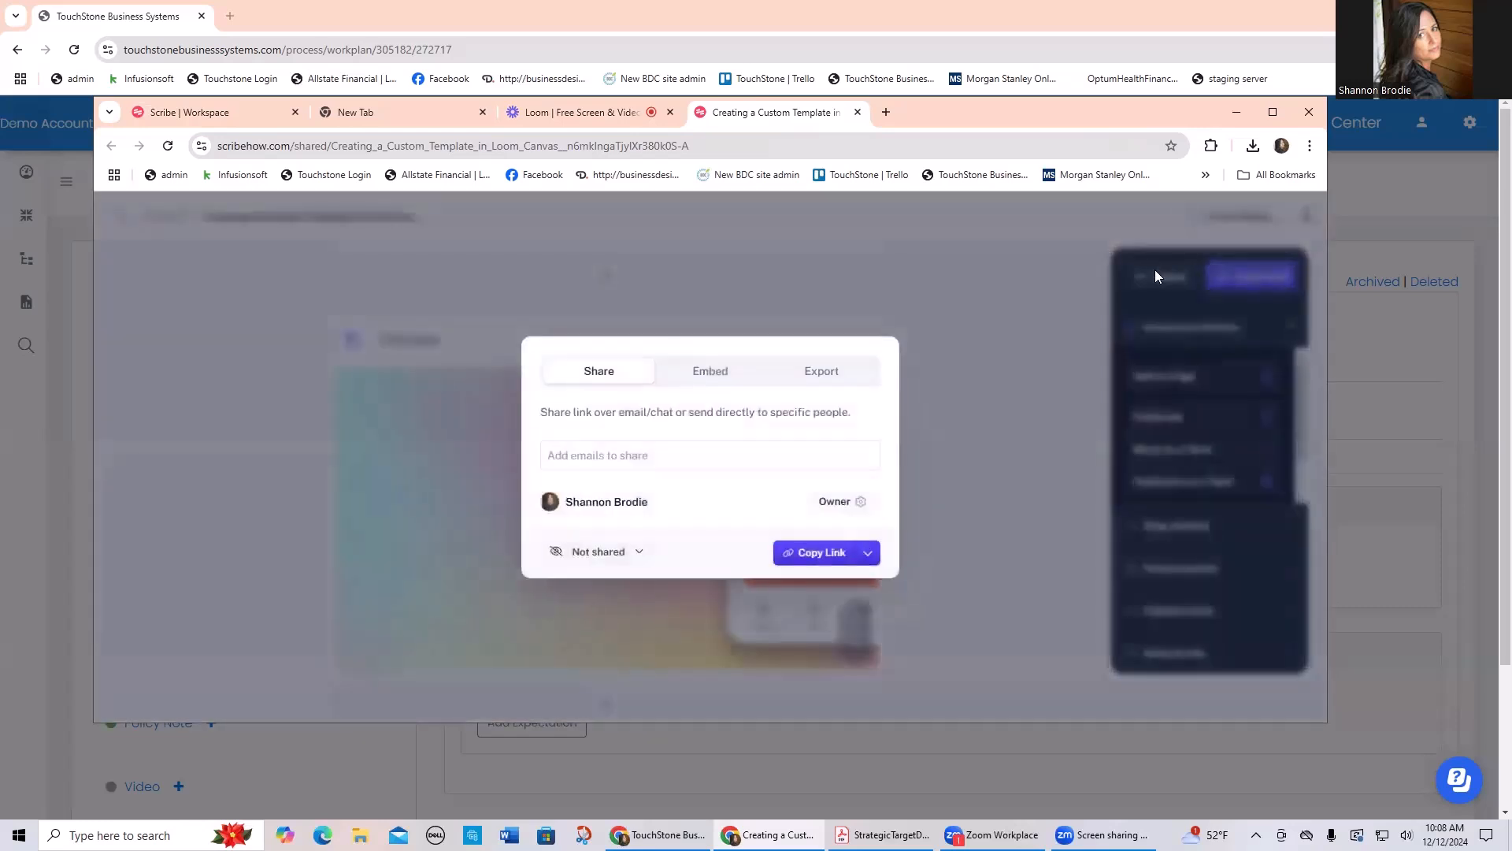
pyautogui.click(709, 379)
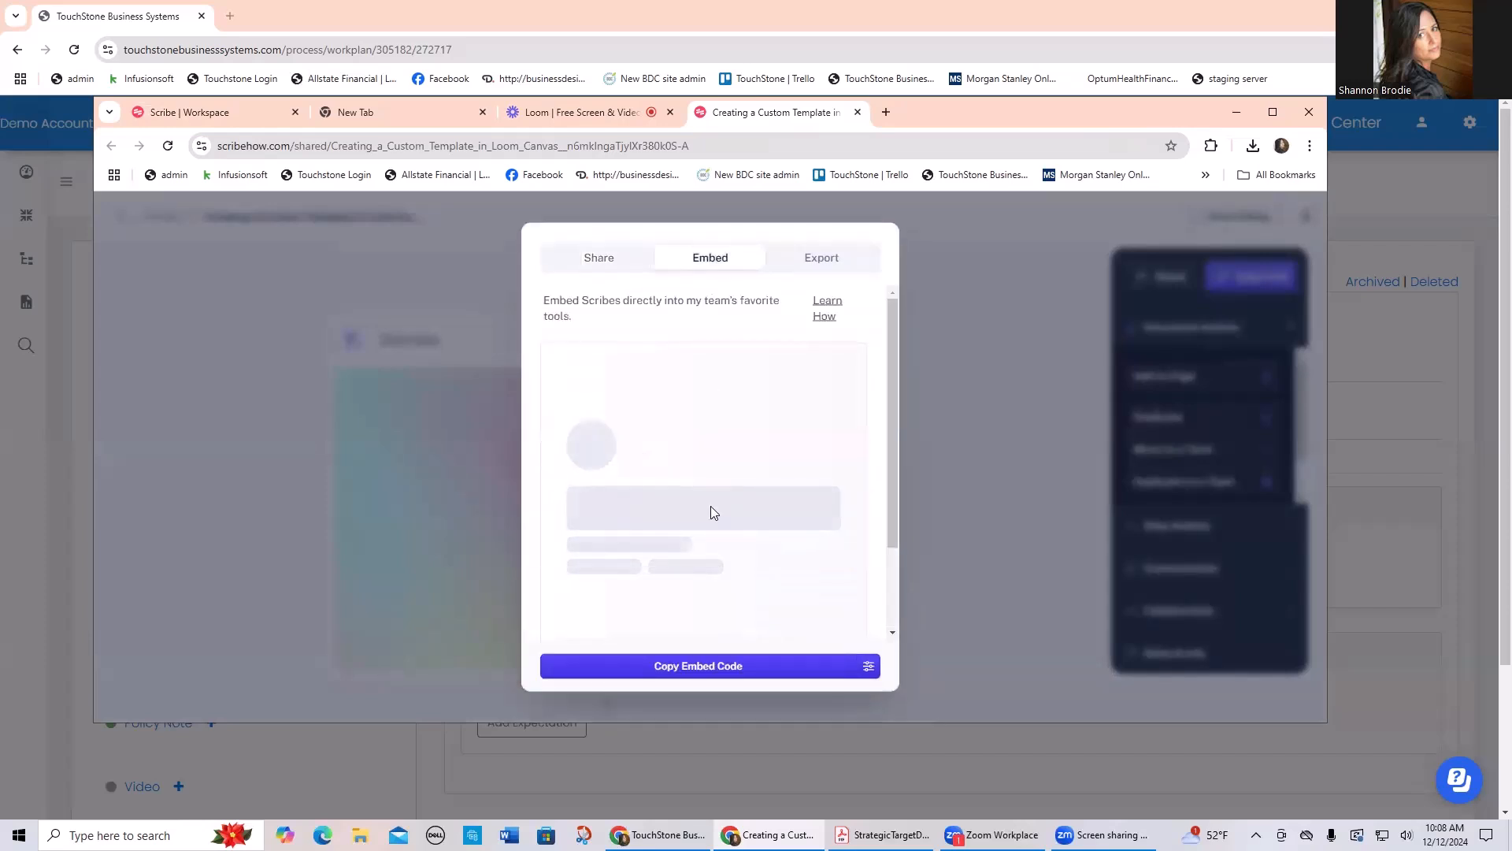
pyautogui.click(716, 667)
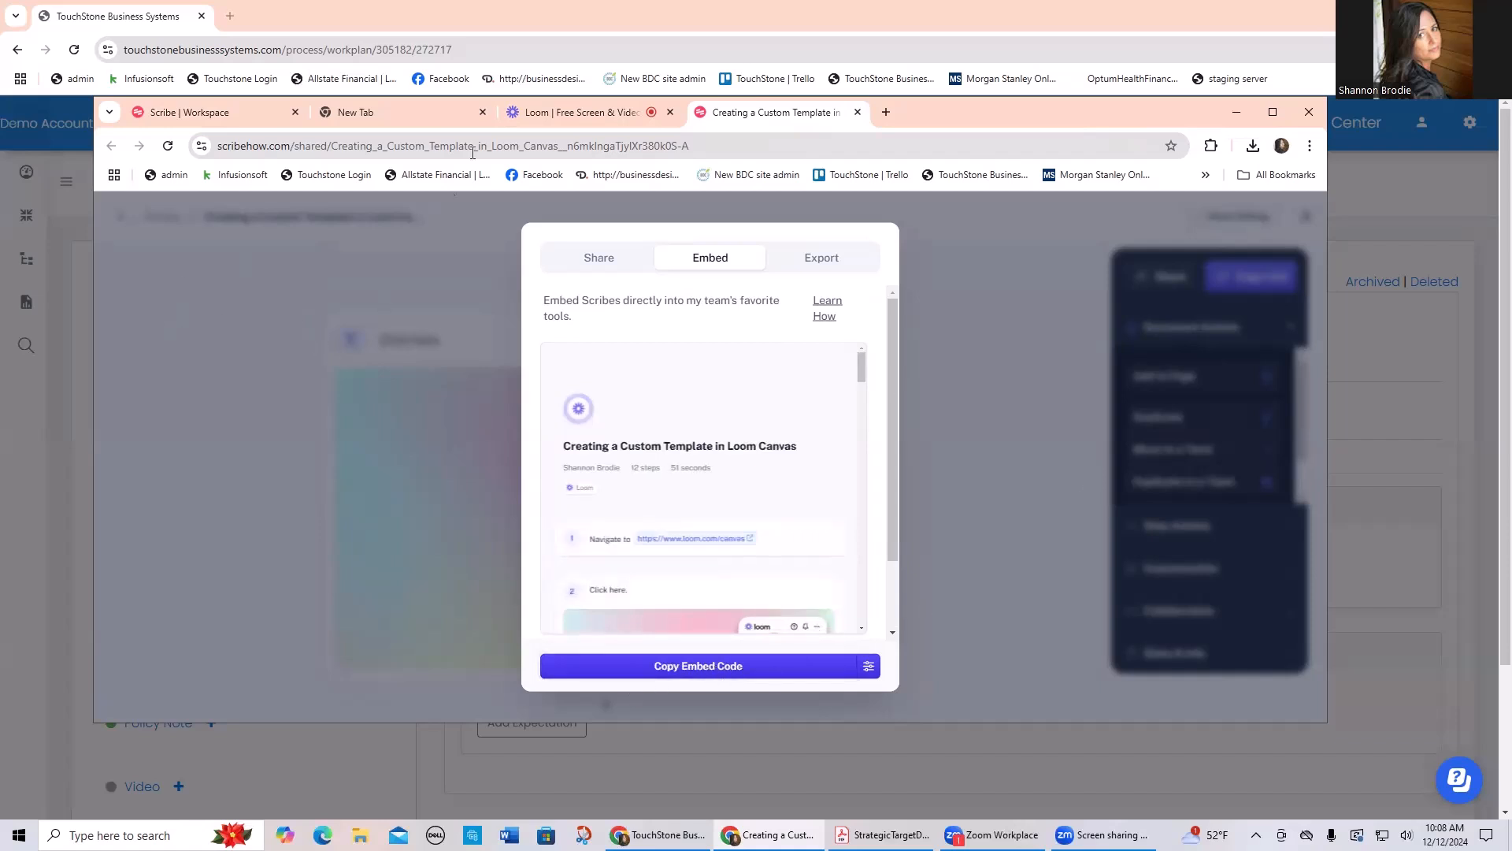
# Step: Paste and save the copied Scribe embed code in TouchStone's Loom Videos work plan, and look through the embedded guide
pyautogui.click(44, 112)
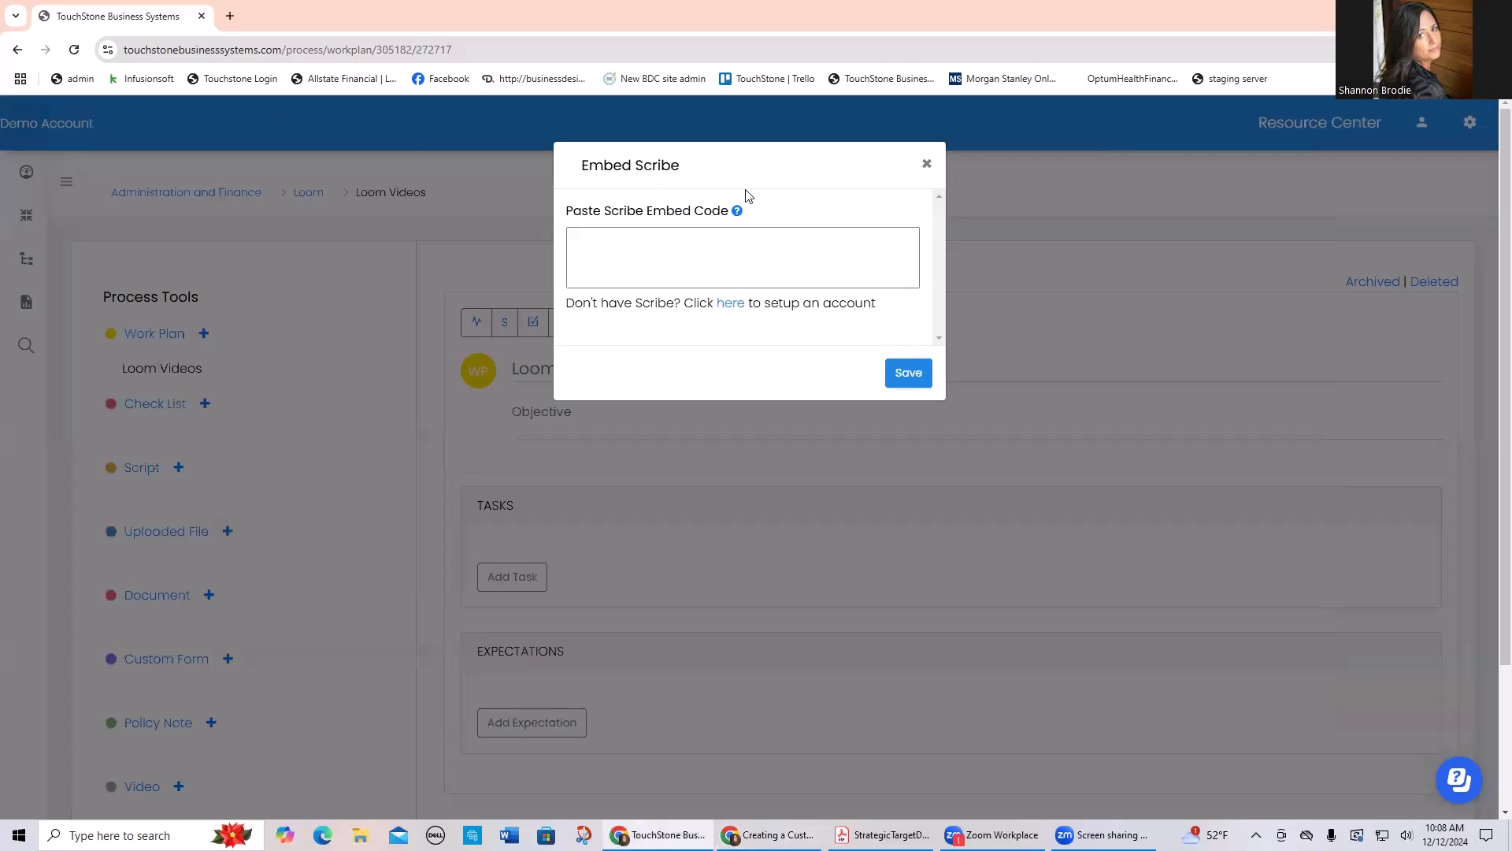
pyautogui.click(592, 244)
pyautogui.rightClick(586, 250)
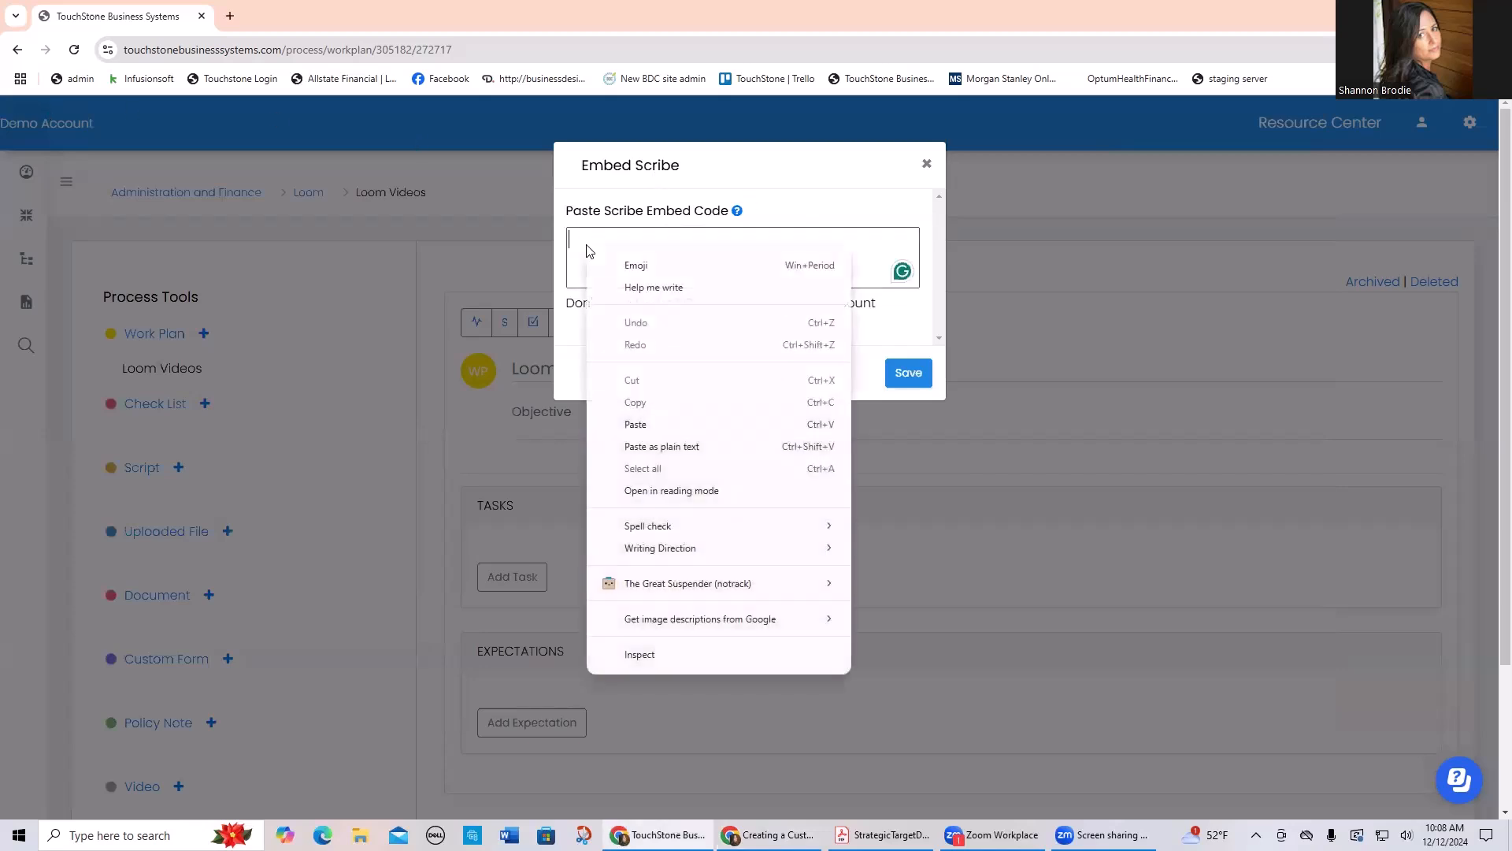
pyautogui.click(635, 424)
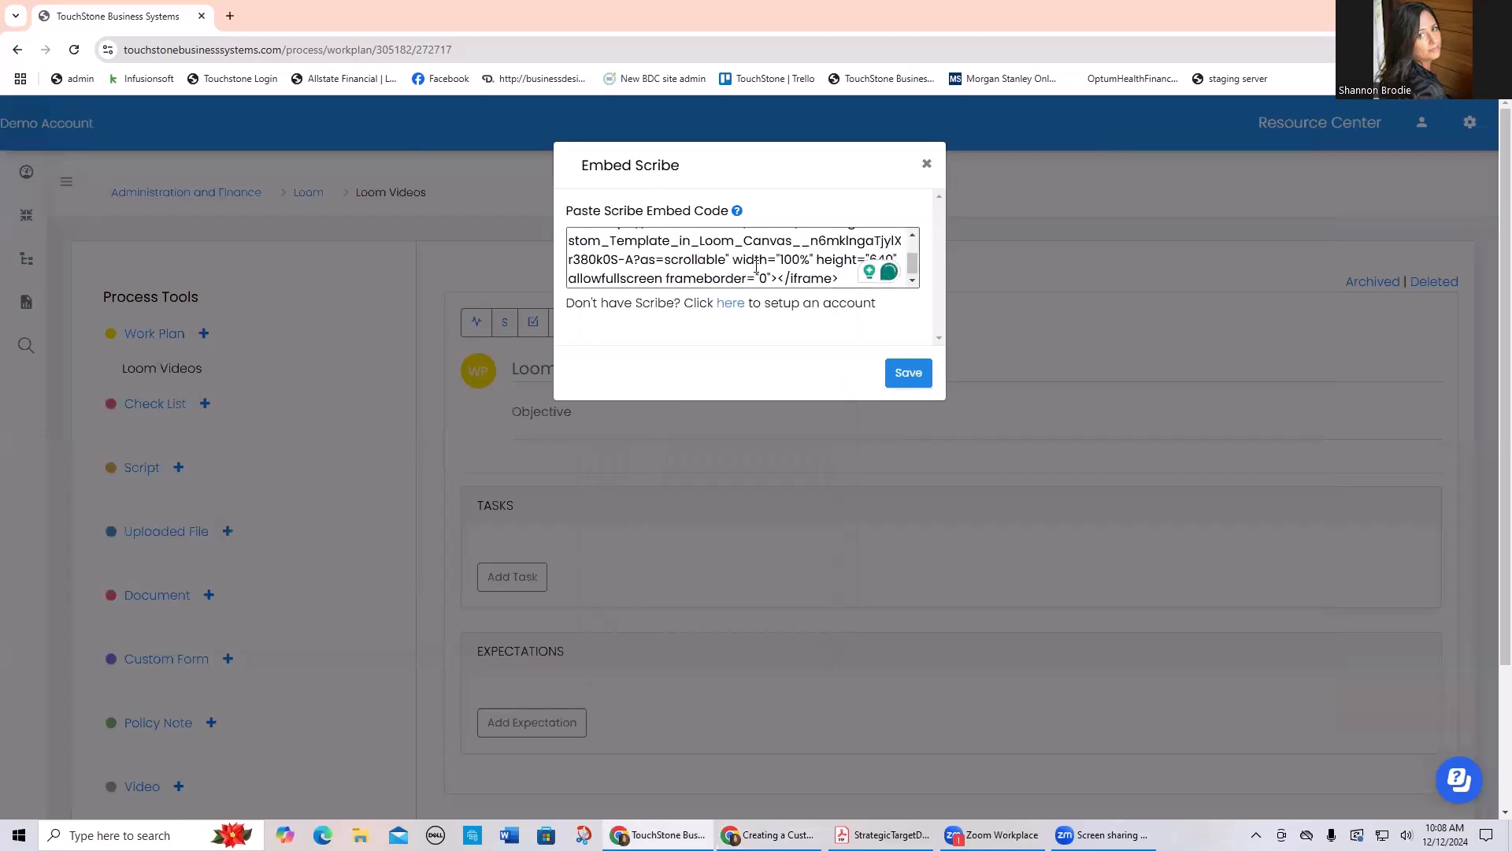
pyautogui.click(907, 372)
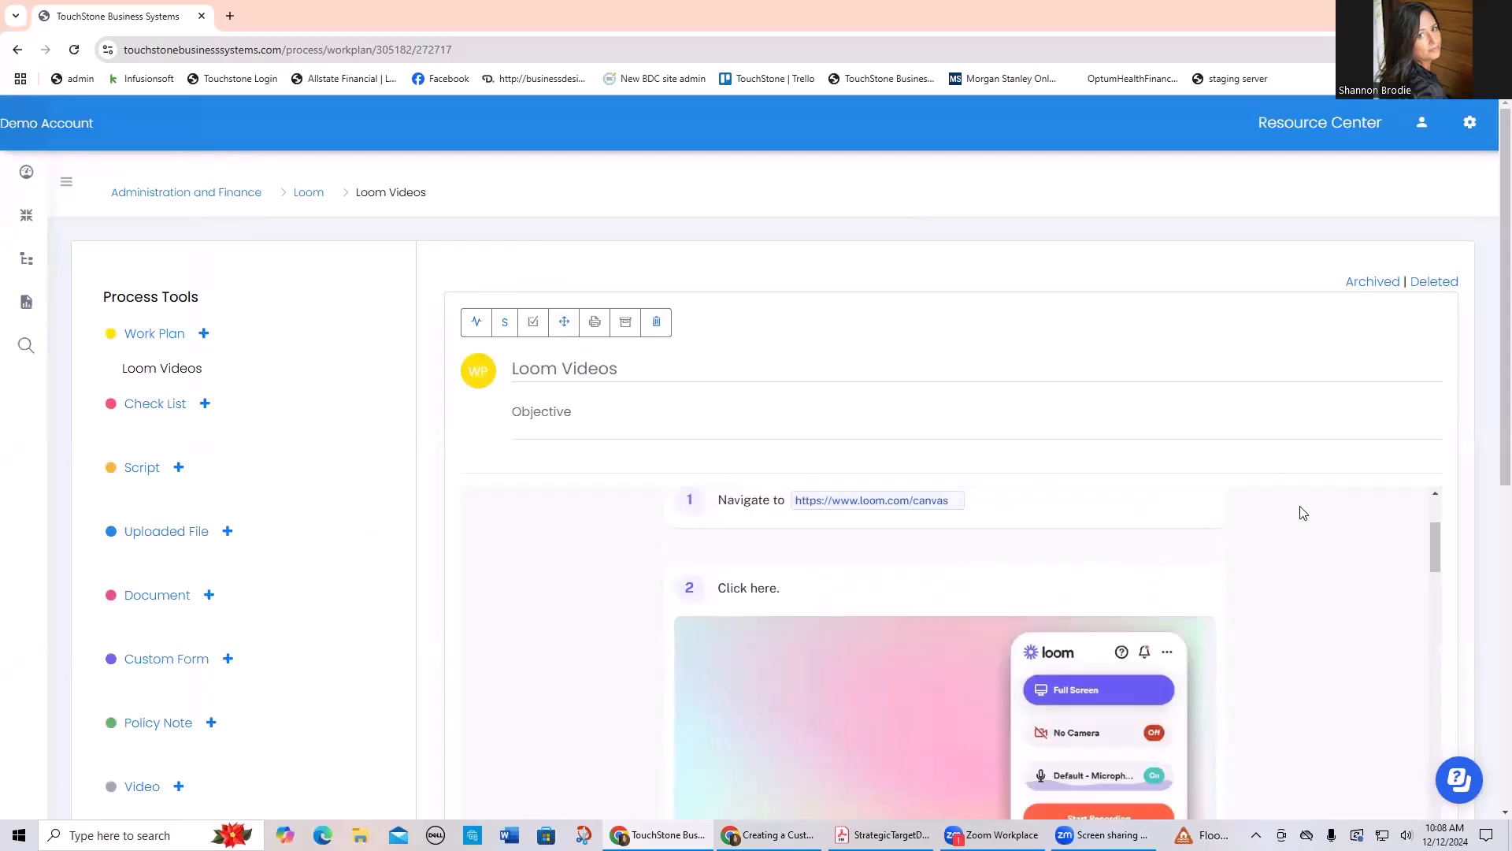
pyautogui.scroll(-4, 1491, 331)
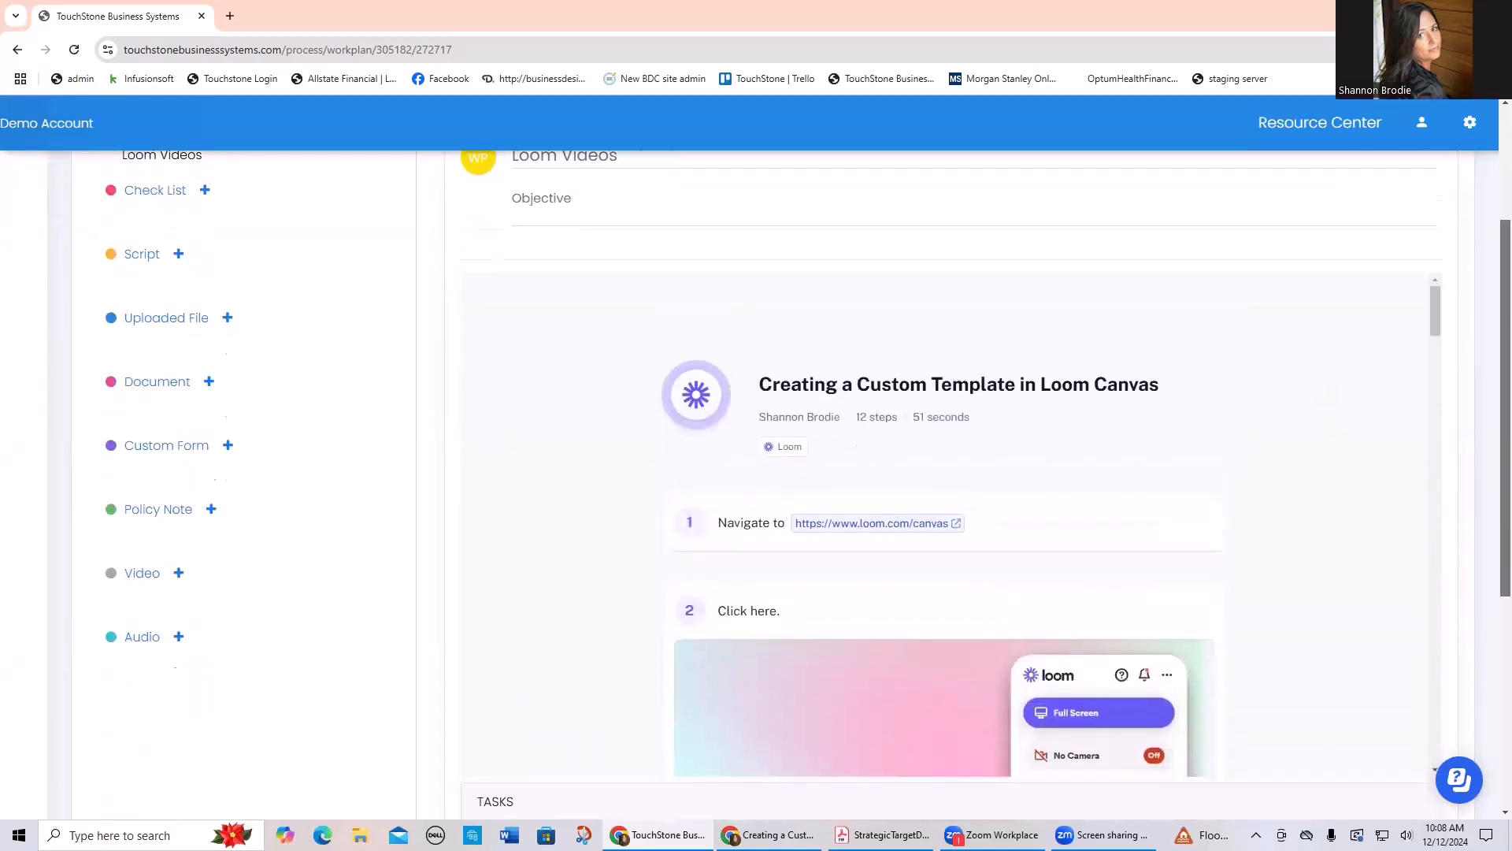
pyautogui.scroll(-5, 1048, 415)
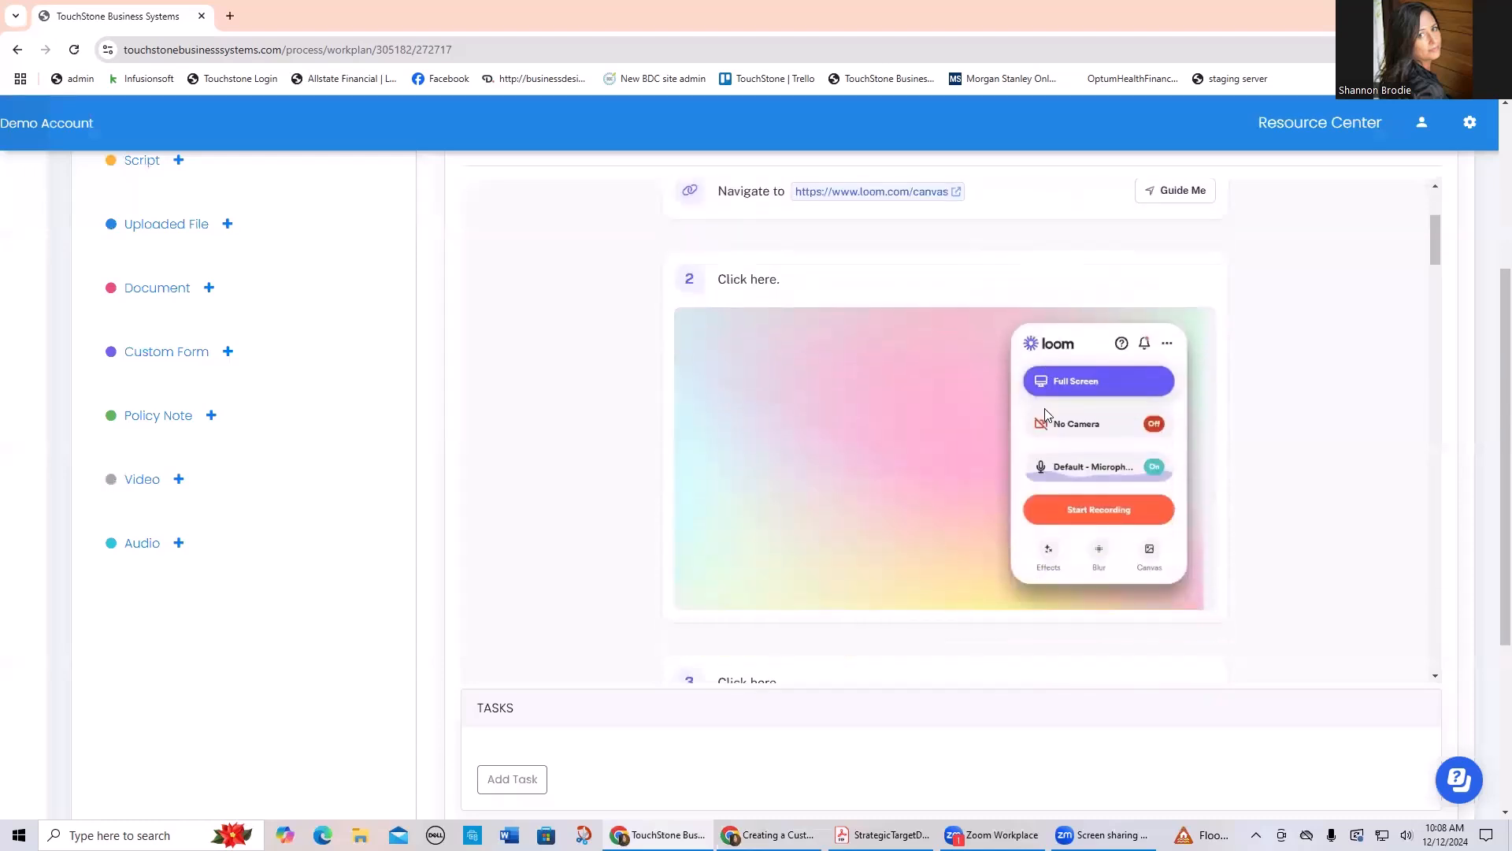
pyautogui.scroll(-2, 1048, 415)
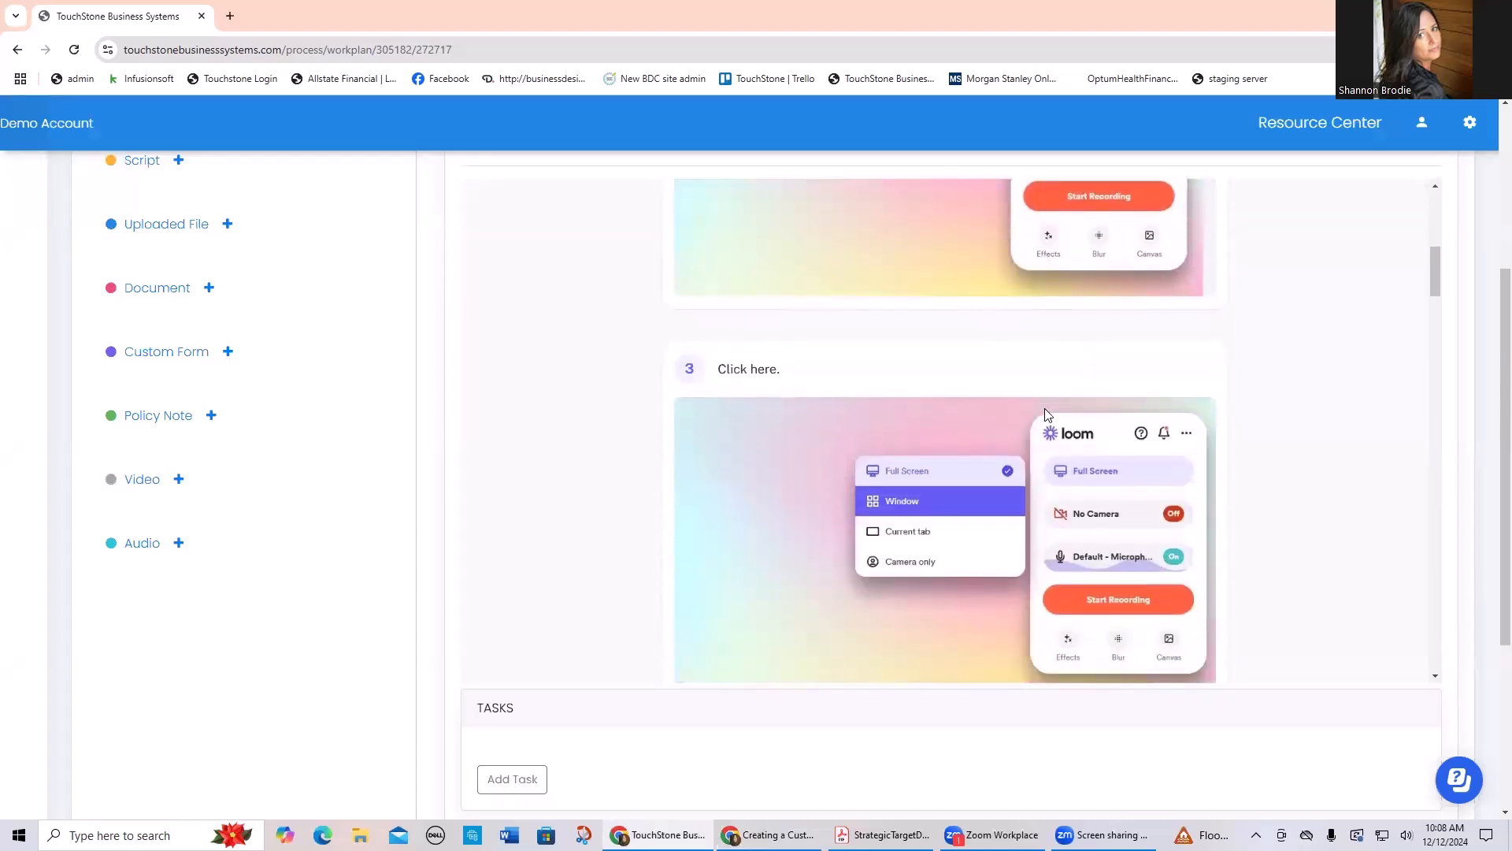
pyautogui.scroll(7, 1048, 415)
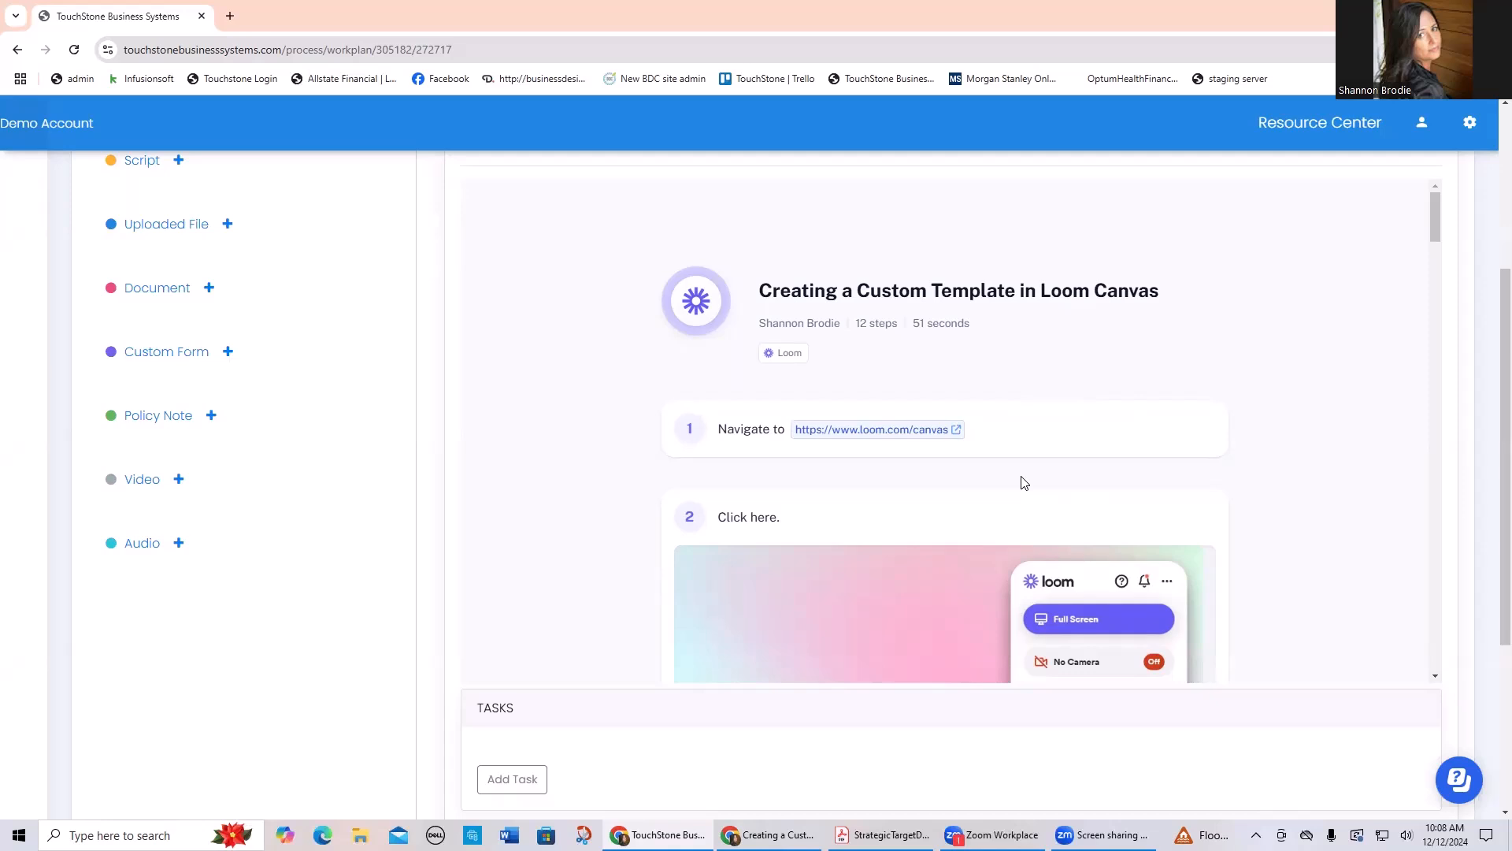
pyautogui.scroll(4, 1122, 425)
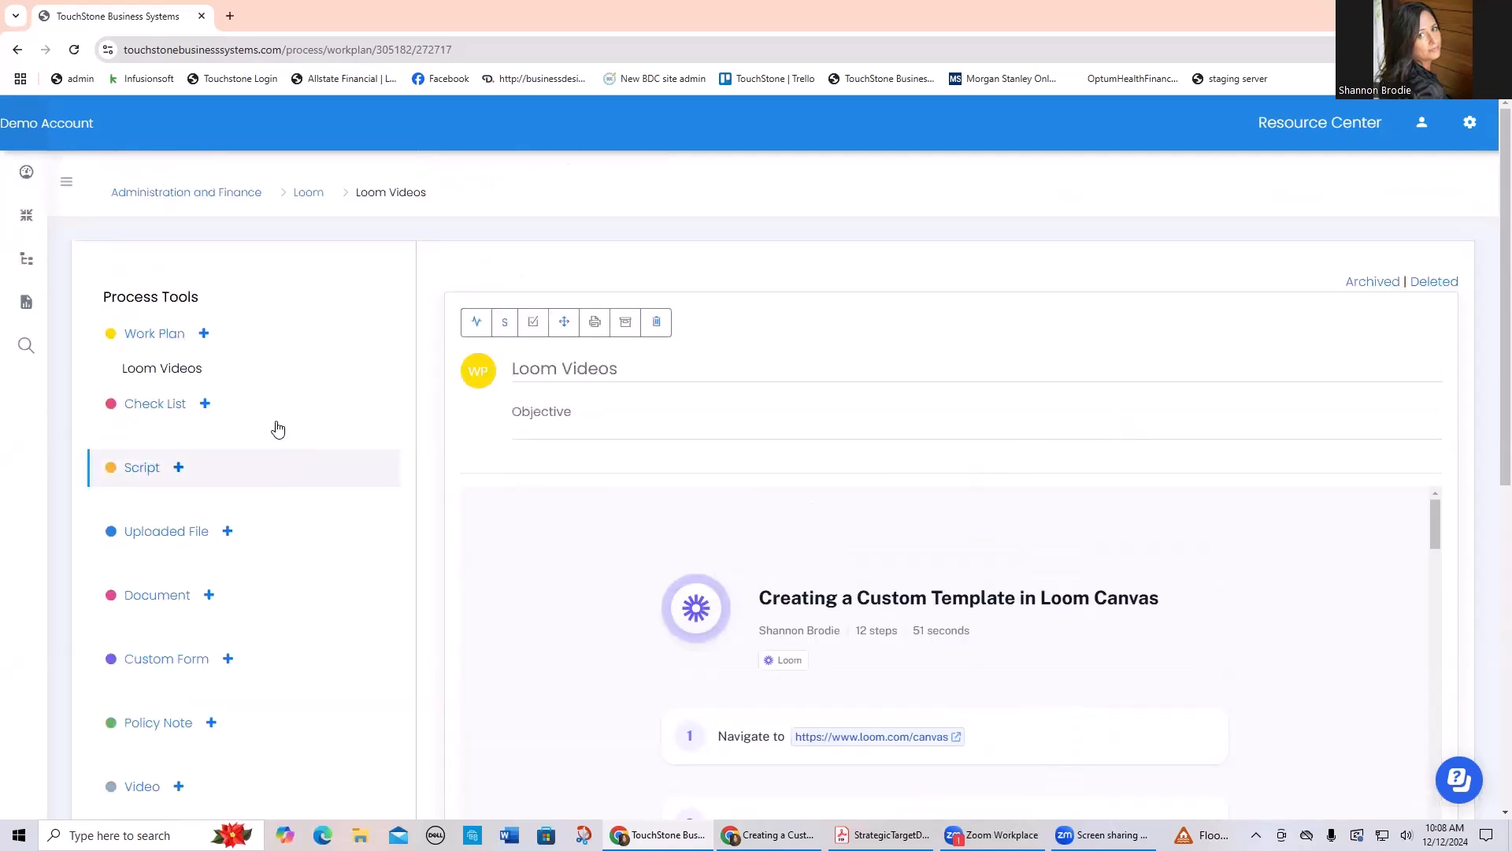
# Step: Link the Loom process to the Office Manager job description and return to the dashboard
pyautogui.click(308, 197)
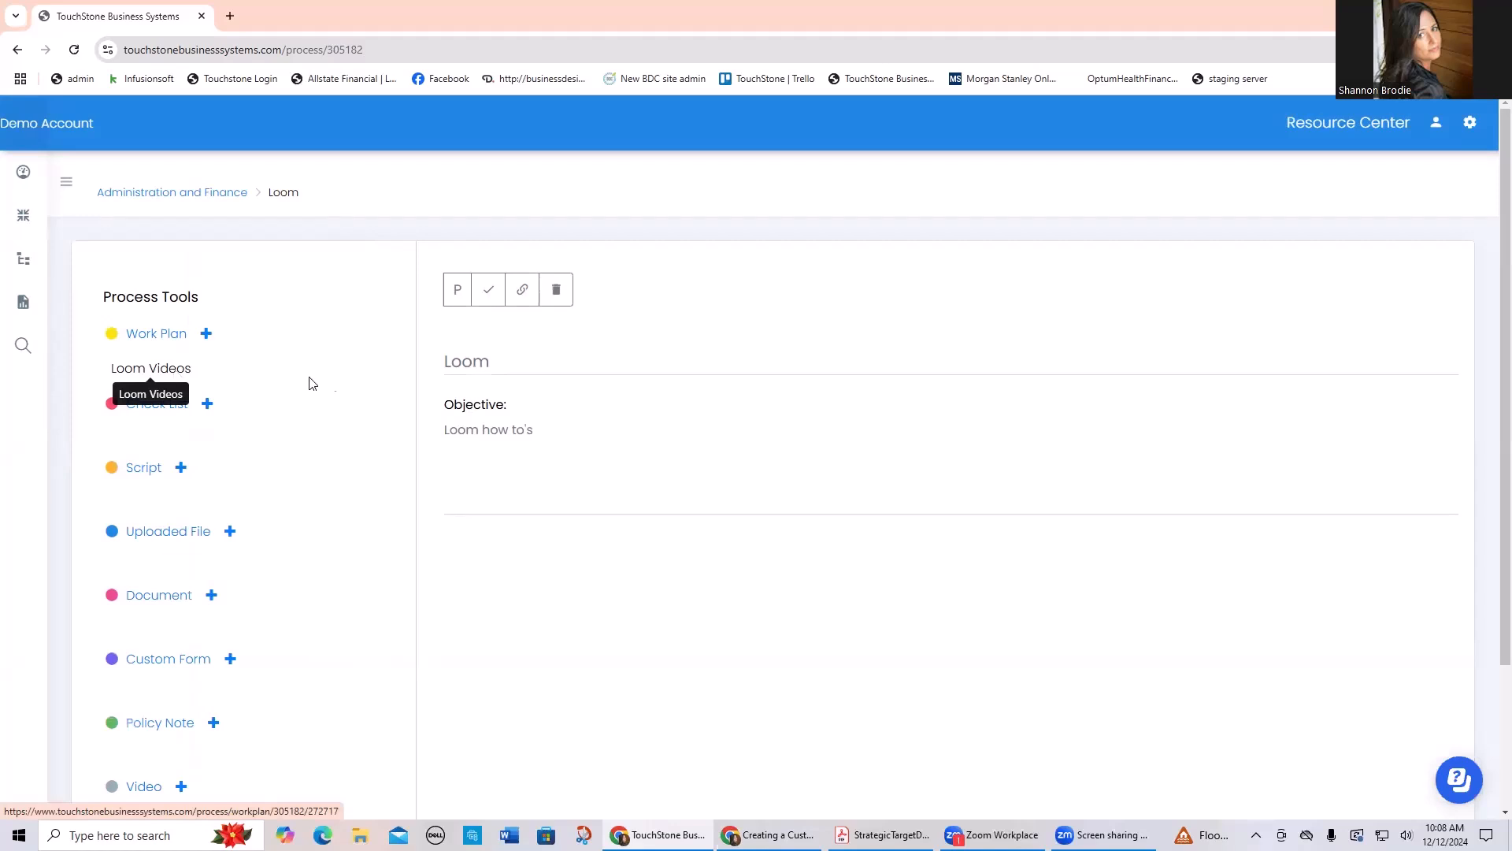
pyautogui.click(523, 291)
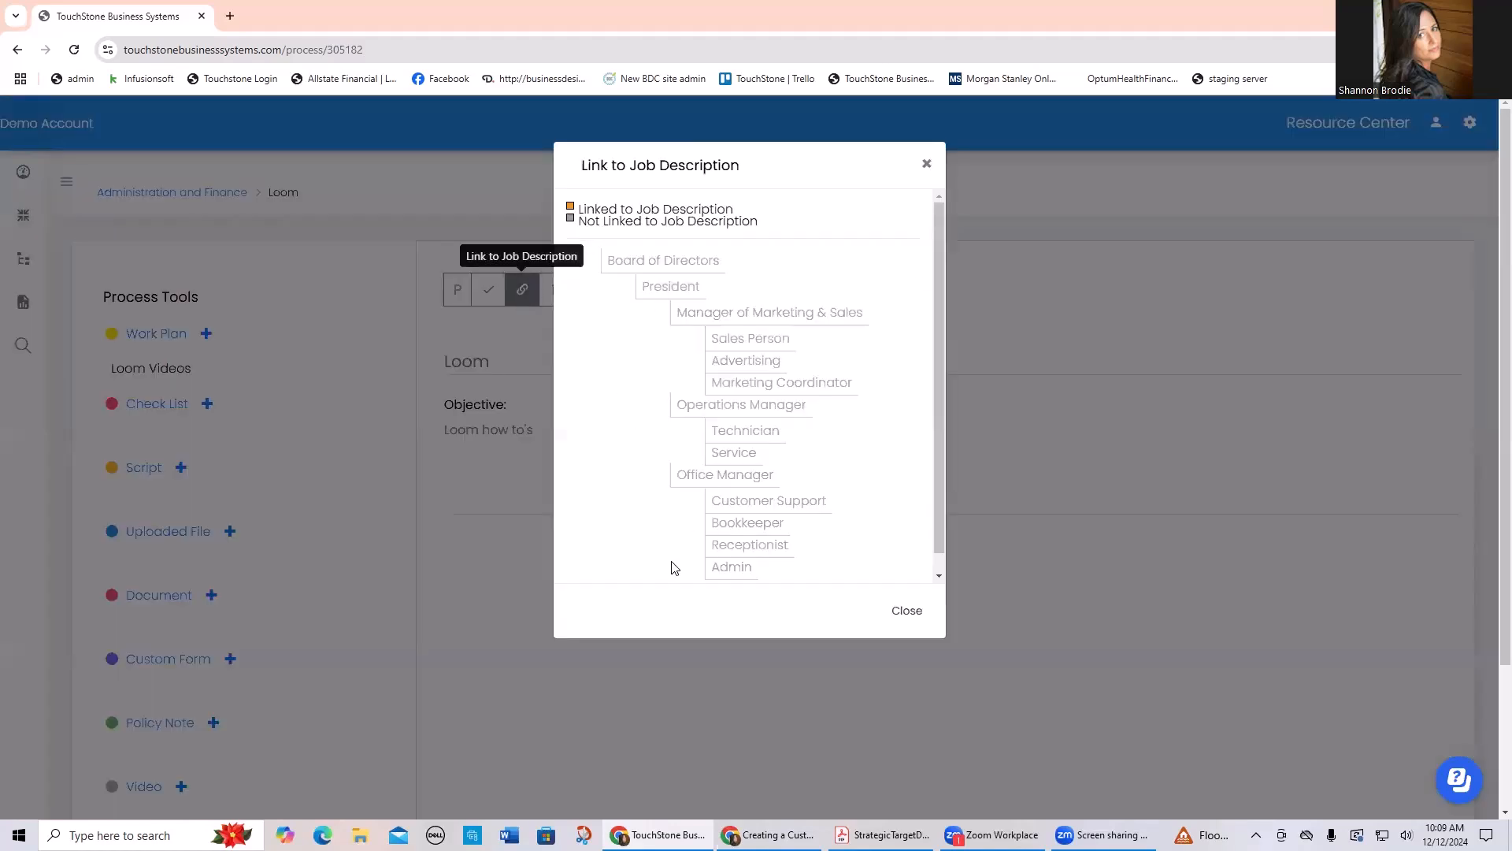
pyautogui.click(697, 483)
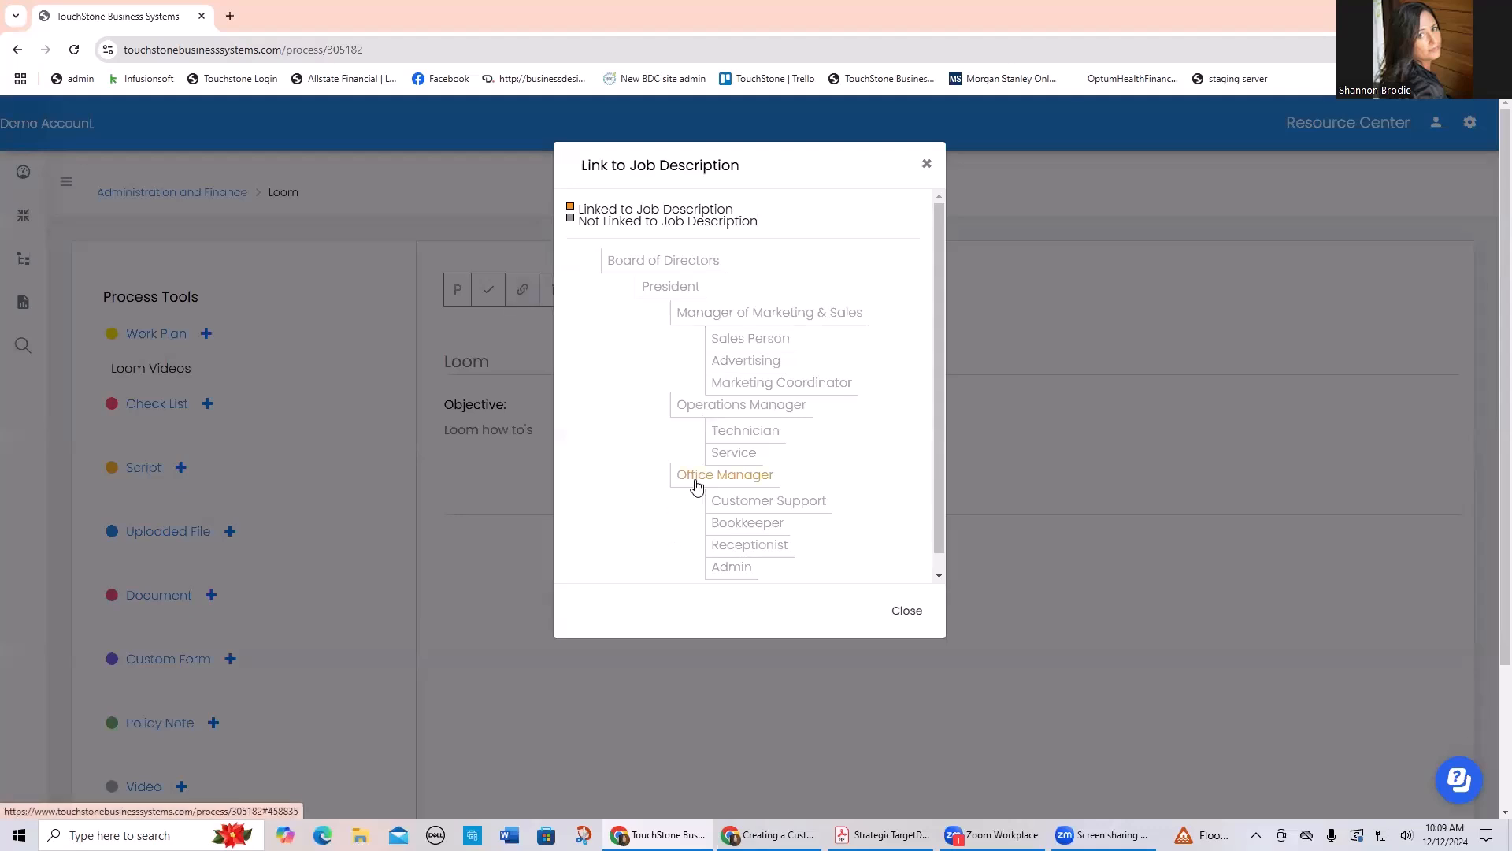
pyautogui.click(906, 609)
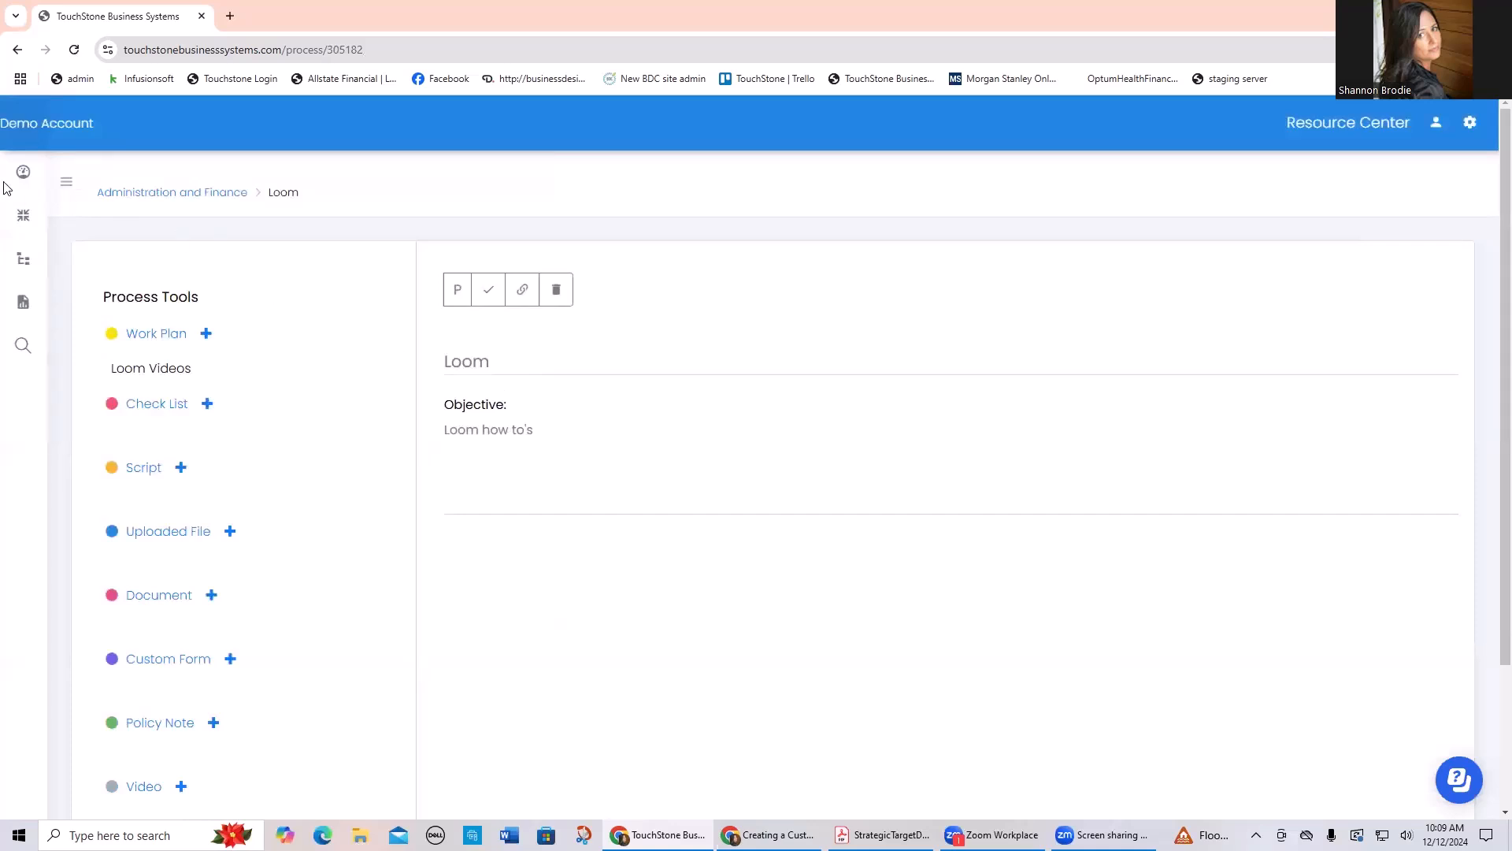
pyautogui.click(90, 172)
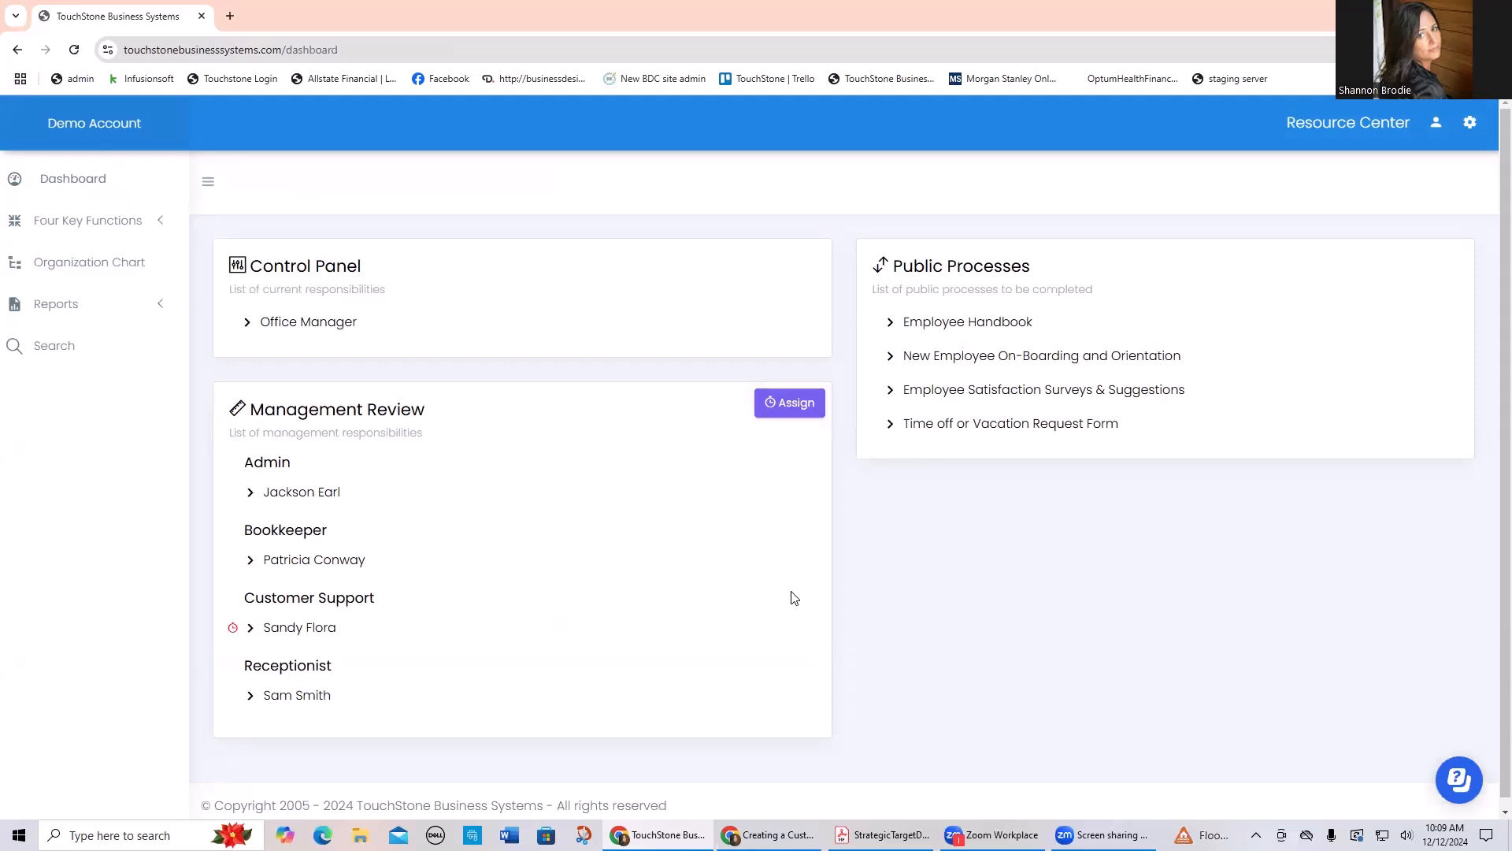
# Step: Search the Resource Center for "scribe", examine the article "What is Scribe and Why use it in Touchstone?", and return to the TouchStone dashboard
pyautogui.click(1291, 123)
pyautogui.click(346, 265)
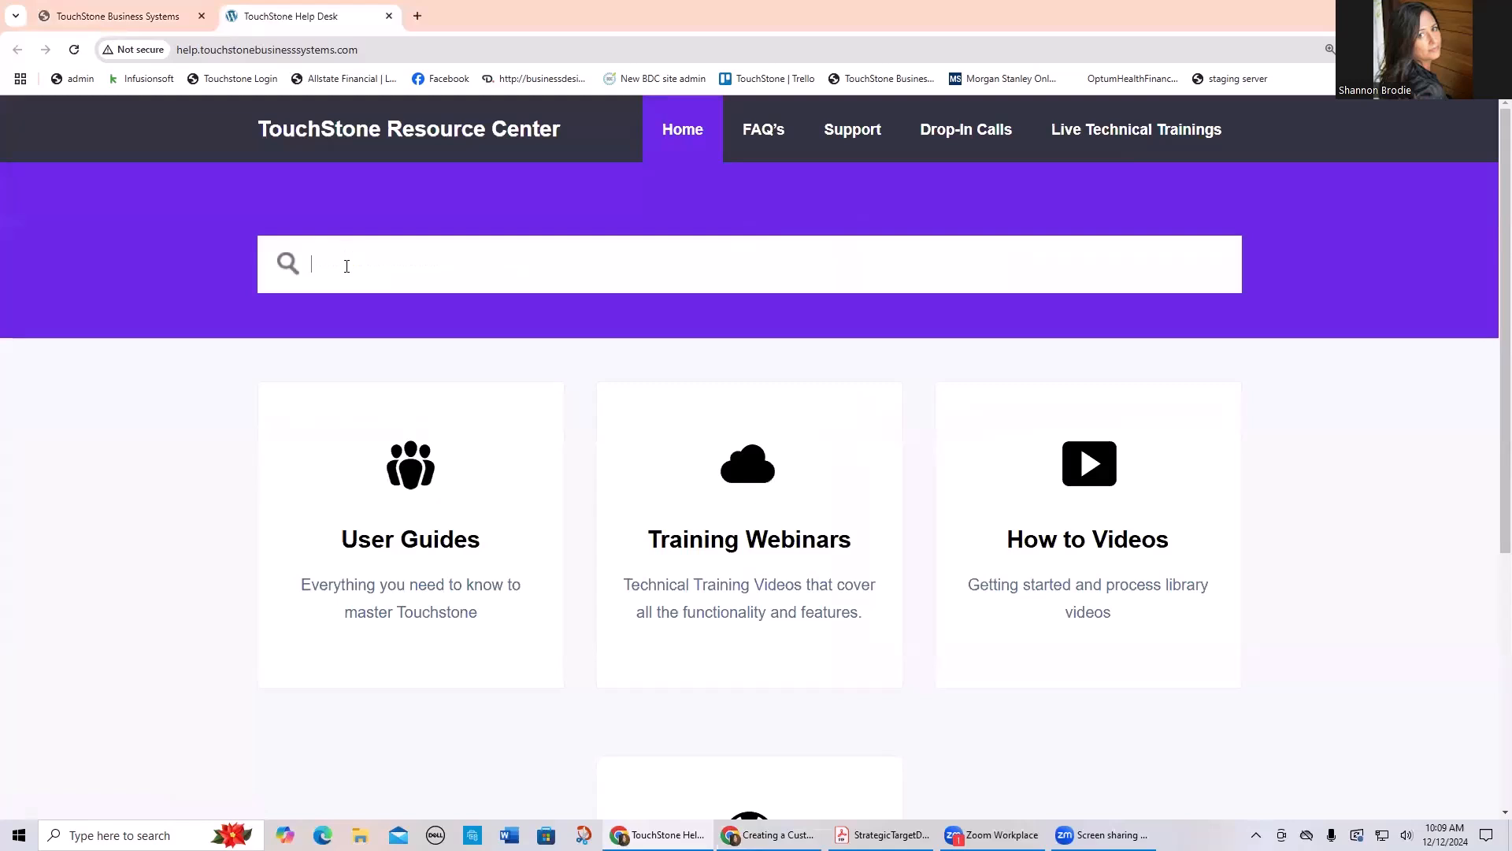
pyautogui.write('scri')
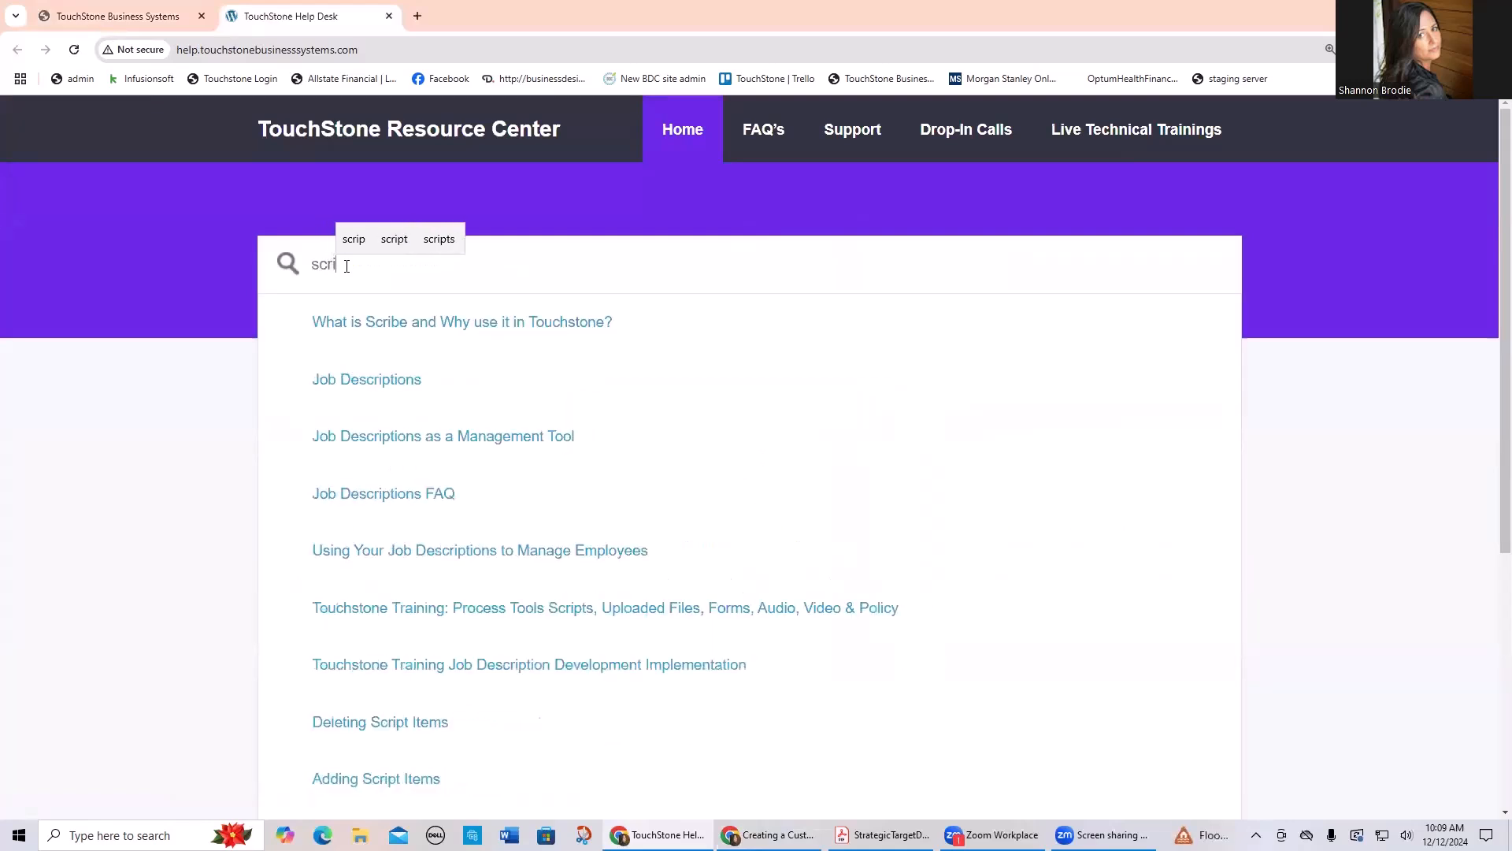
pyautogui.write('be')
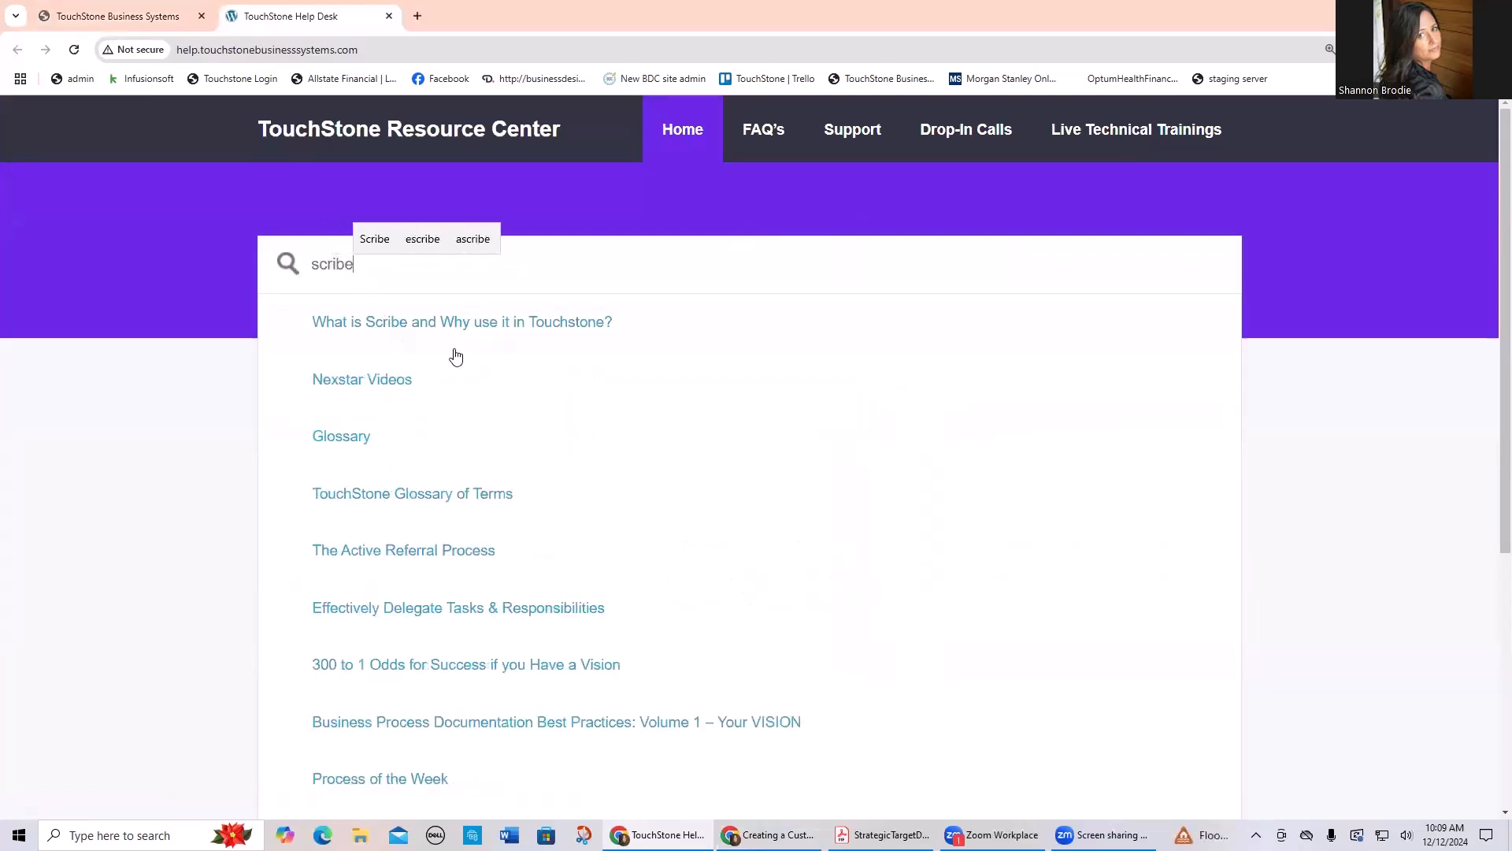
pyautogui.click(528, 329)
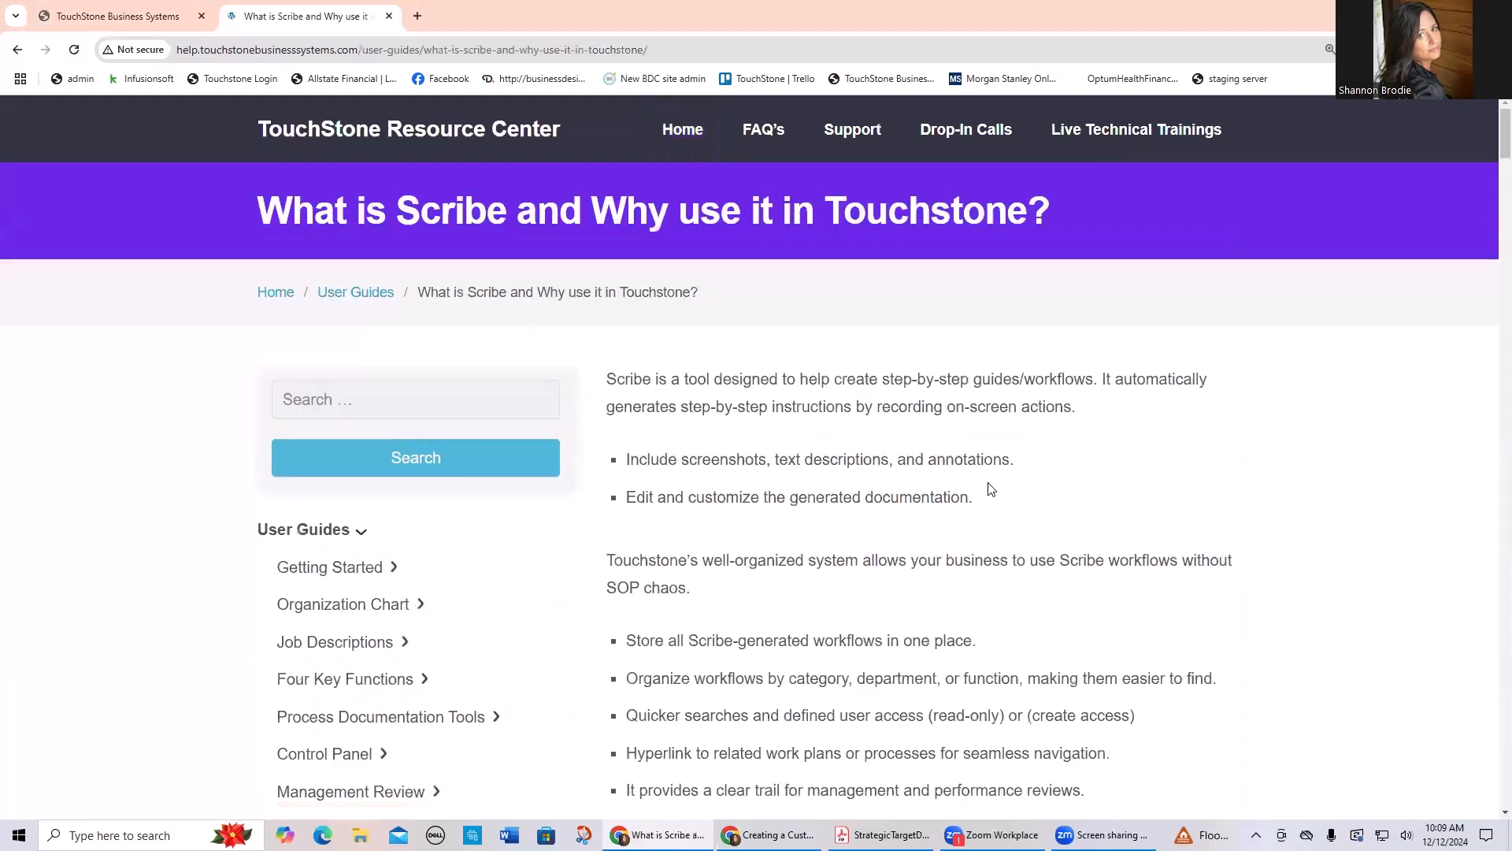
pyautogui.scroll(-2, 991, 489)
pyautogui.scroll(-8, 991, 489)
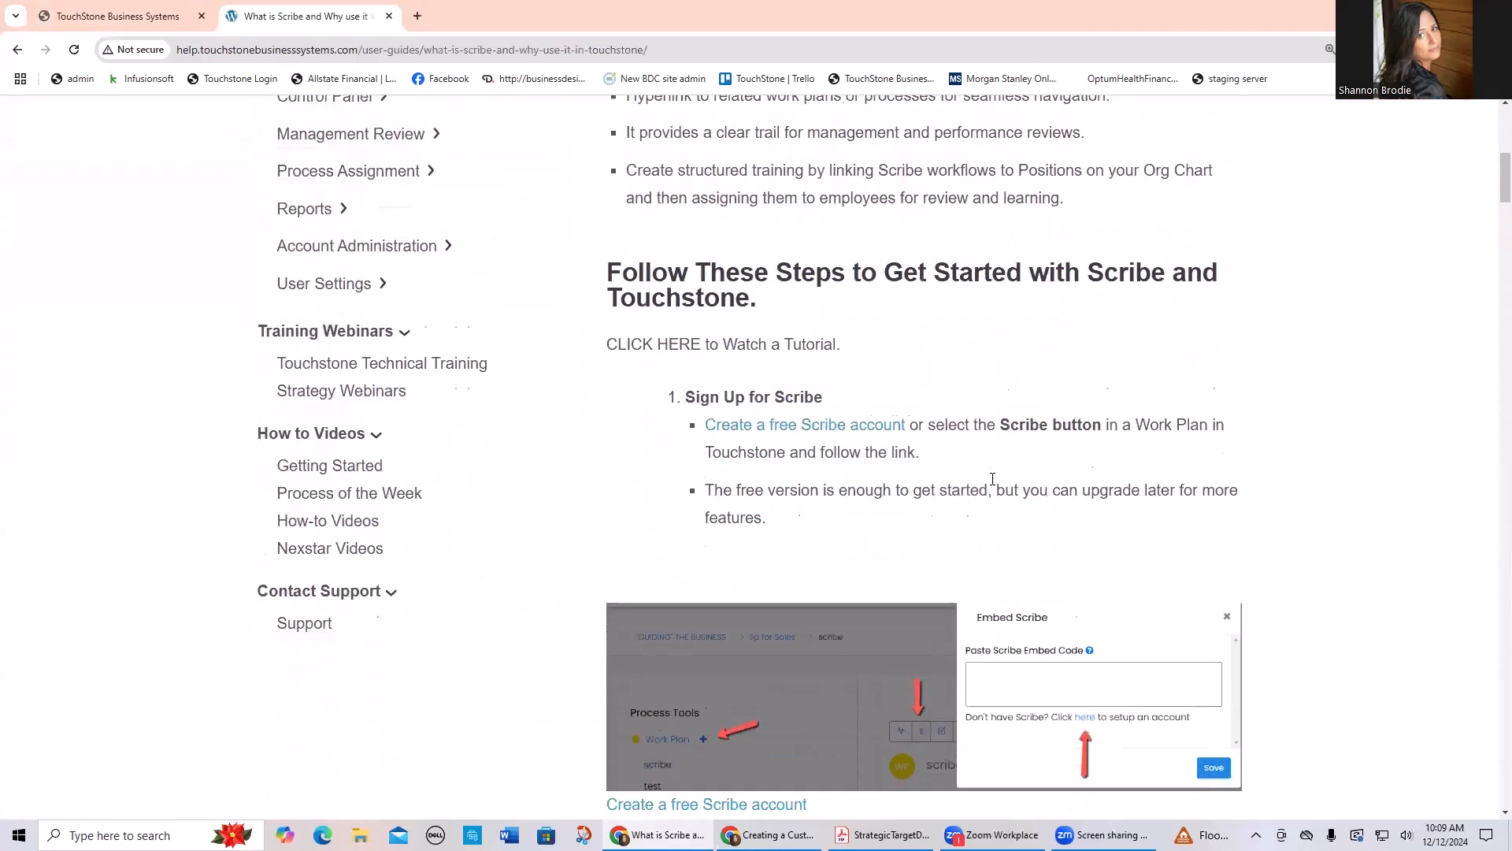
pyautogui.scroll(-4, 992, 478)
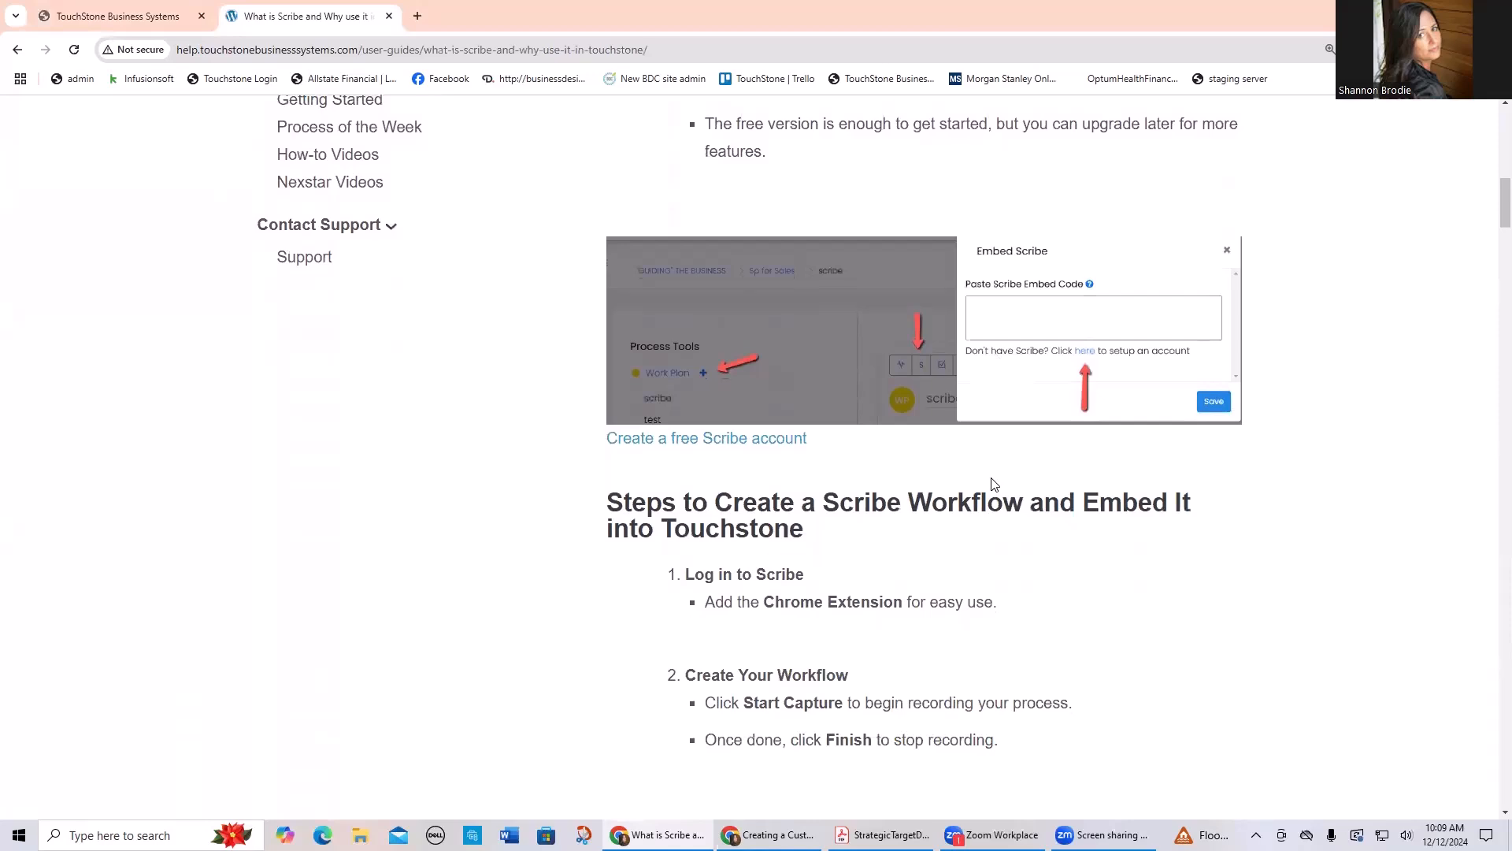
pyautogui.scroll(5, 992, 485)
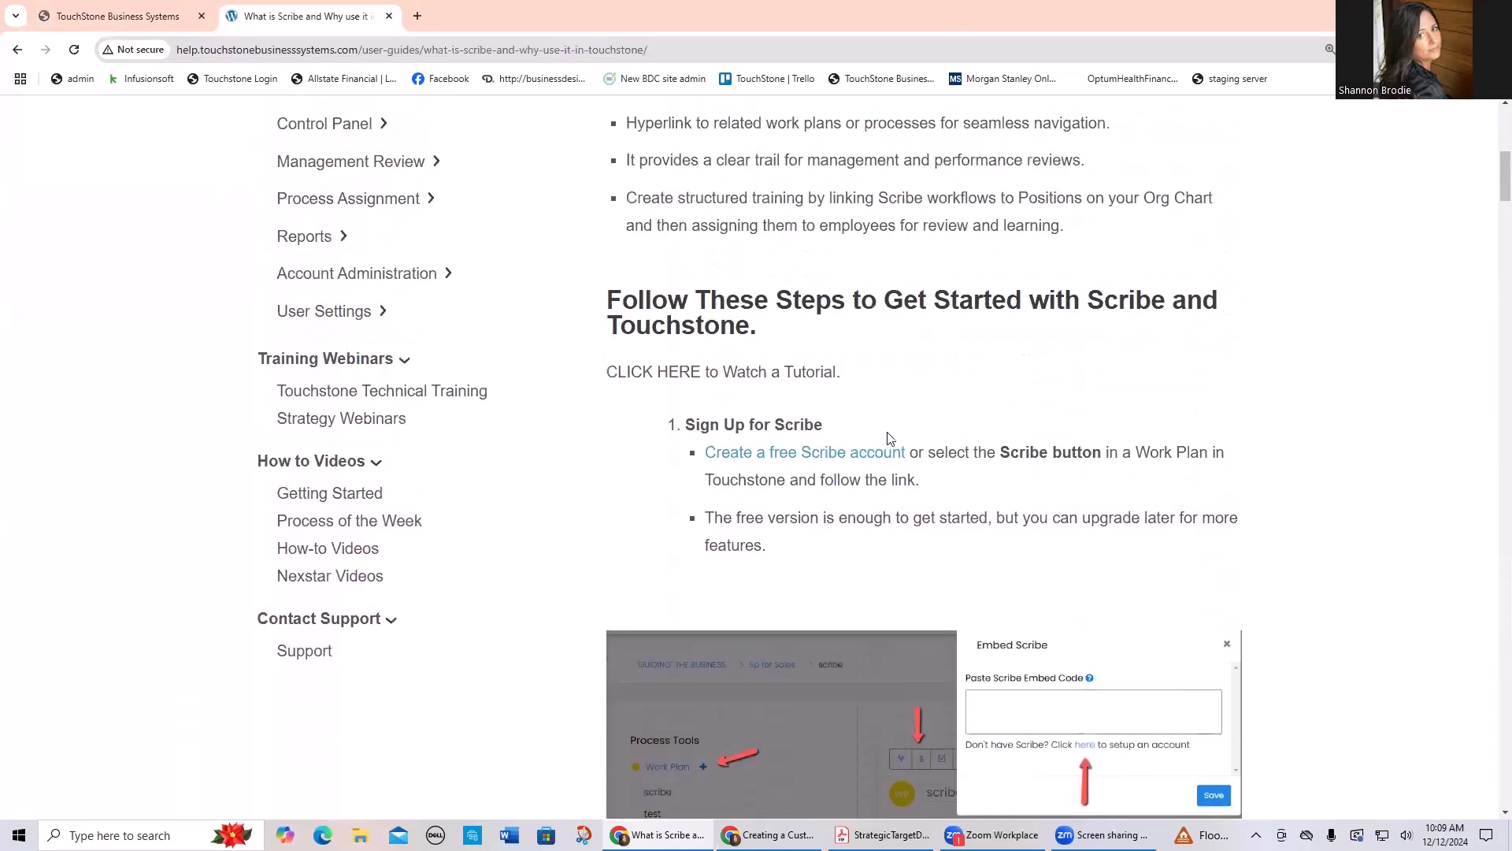
pyautogui.click(140, 21)
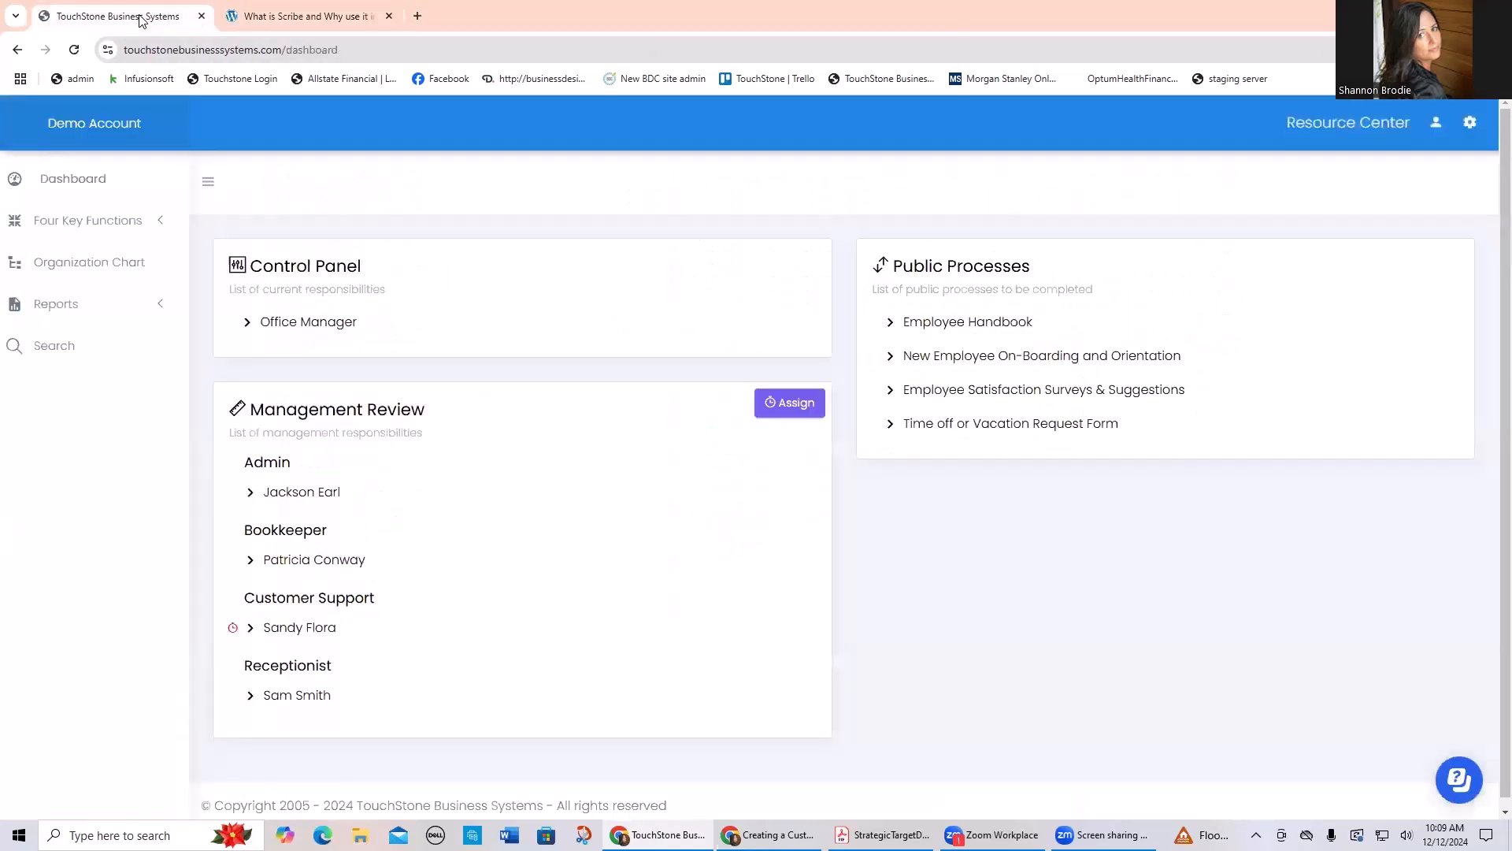
# Step: Open the organization chart and examine the editing options available for the President position
pyautogui.click(70, 265)
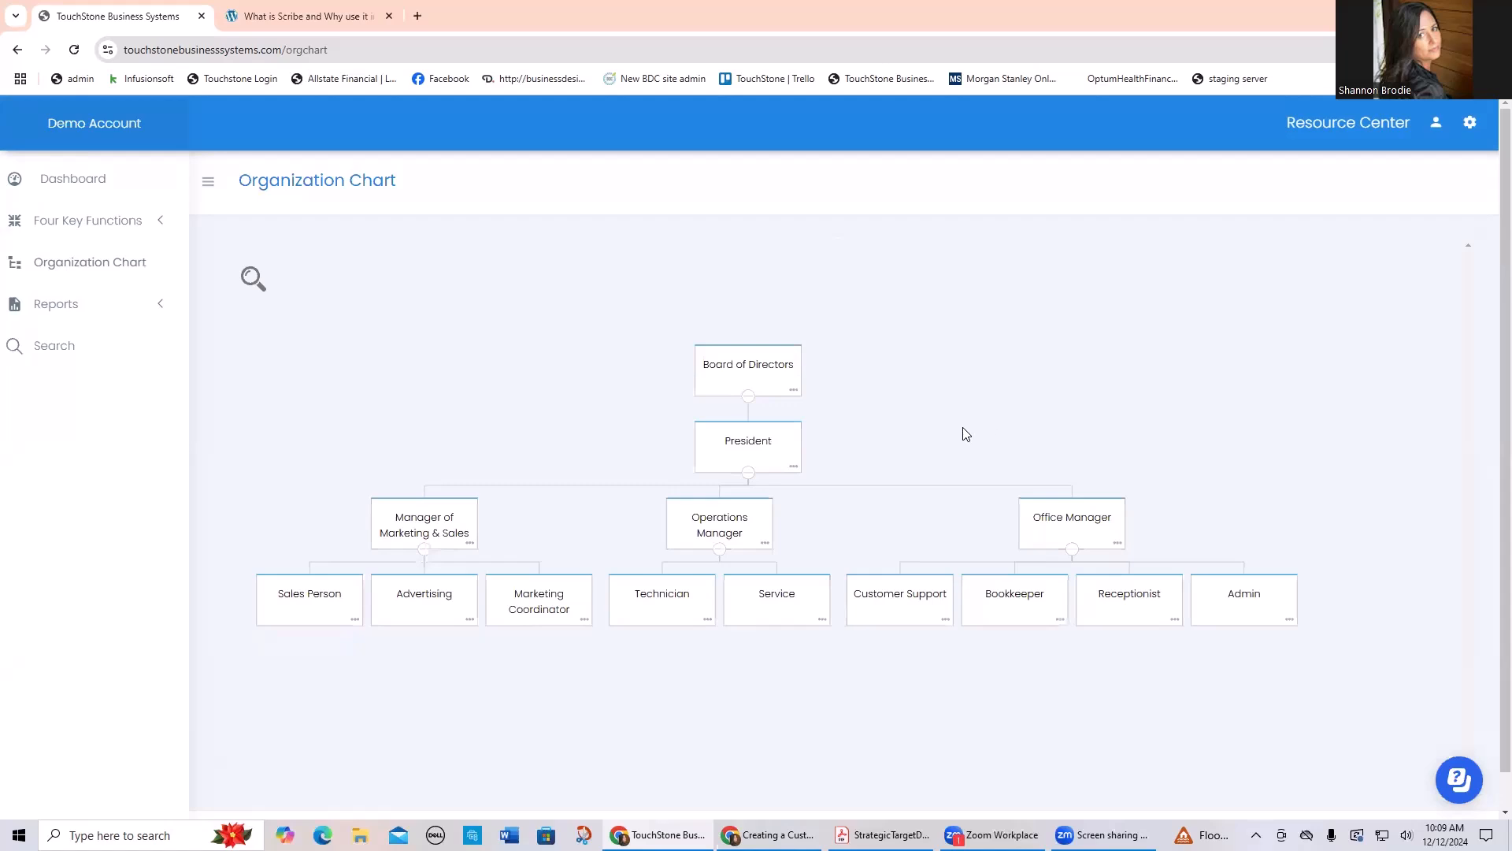
pyautogui.click(794, 468)
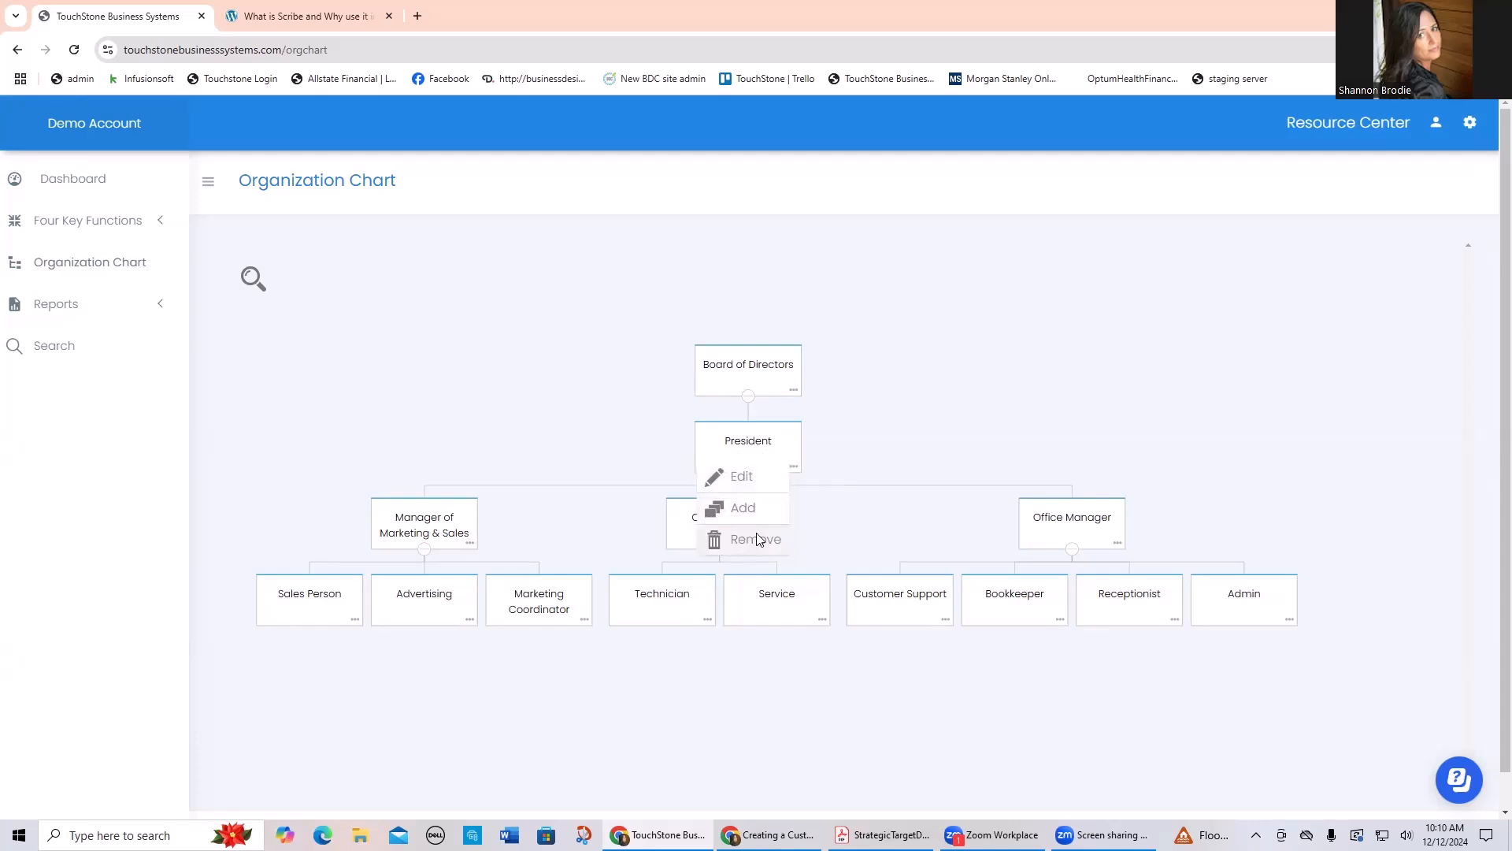
pyautogui.click(914, 441)
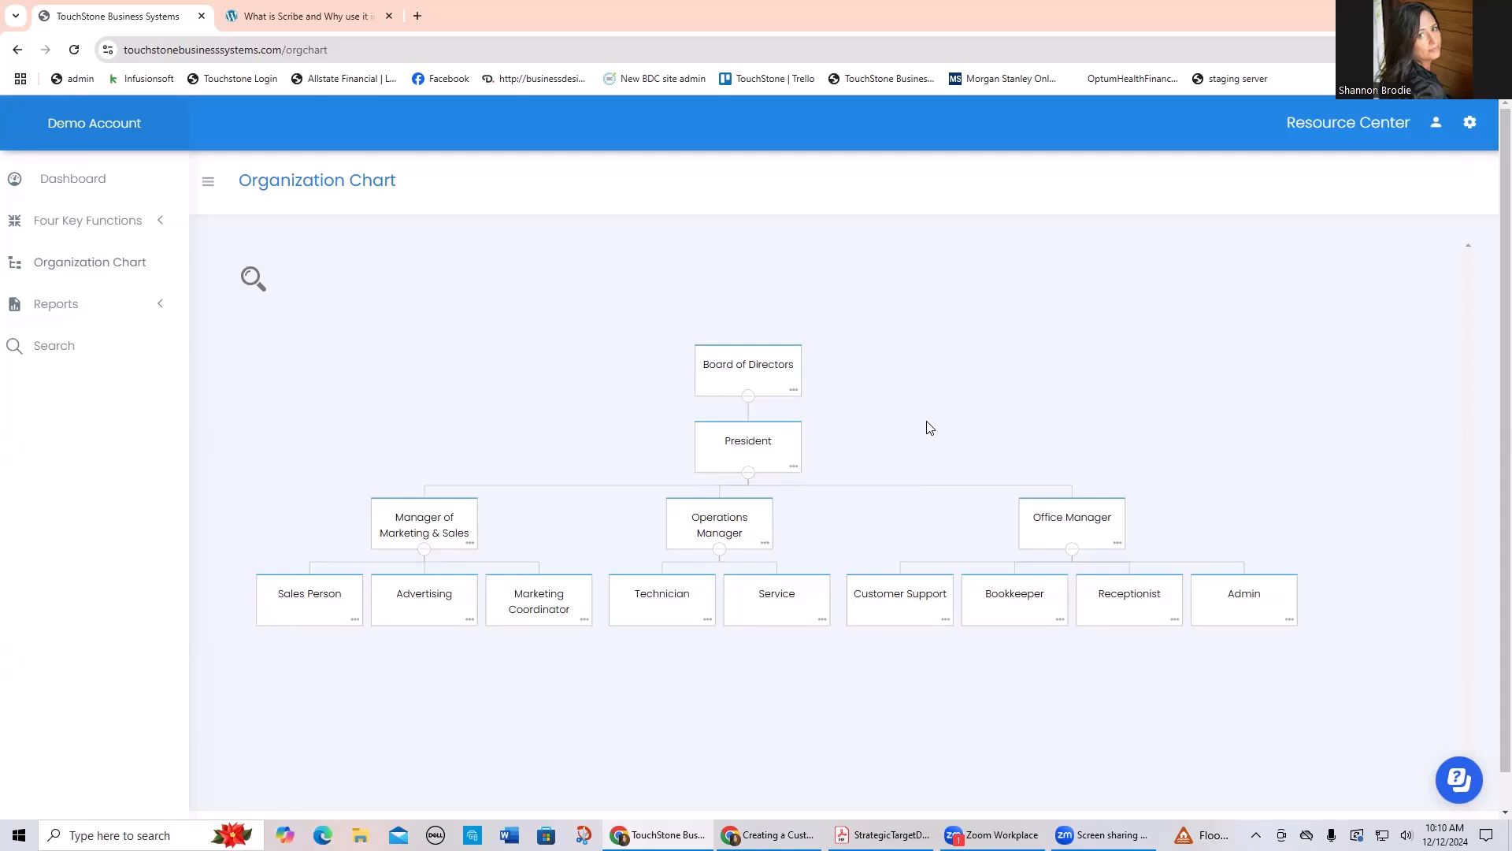
# Step: Examine the organization chart at several zoom levels, reload it, and reposition it in the view
pyautogui.scroll(-2, 873, 417)
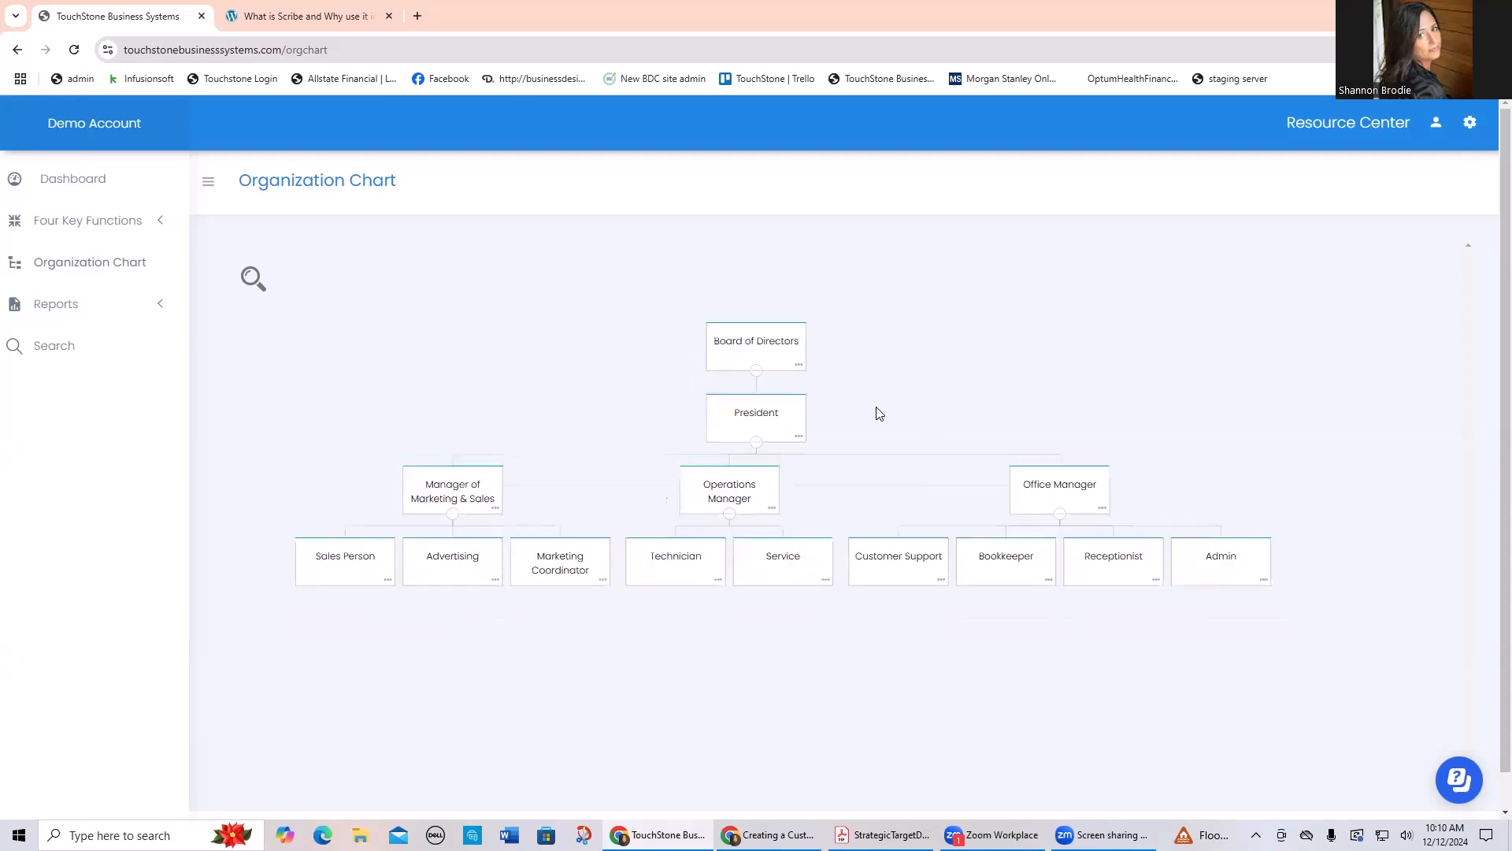
pyautogui.scroll(3, 869, 429)
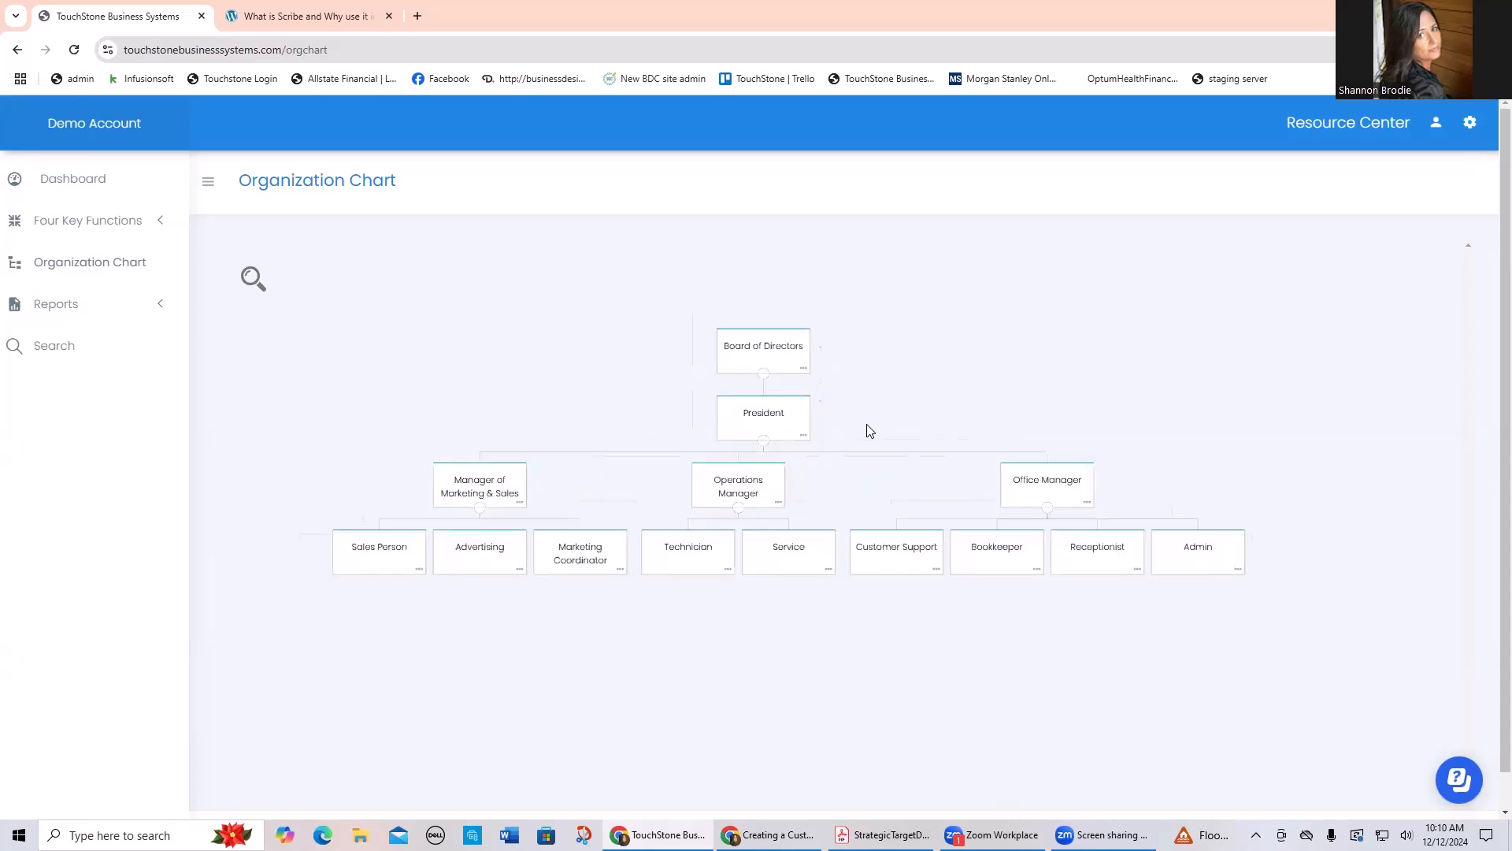
pyautogui.scroll(-1, 869, 429)
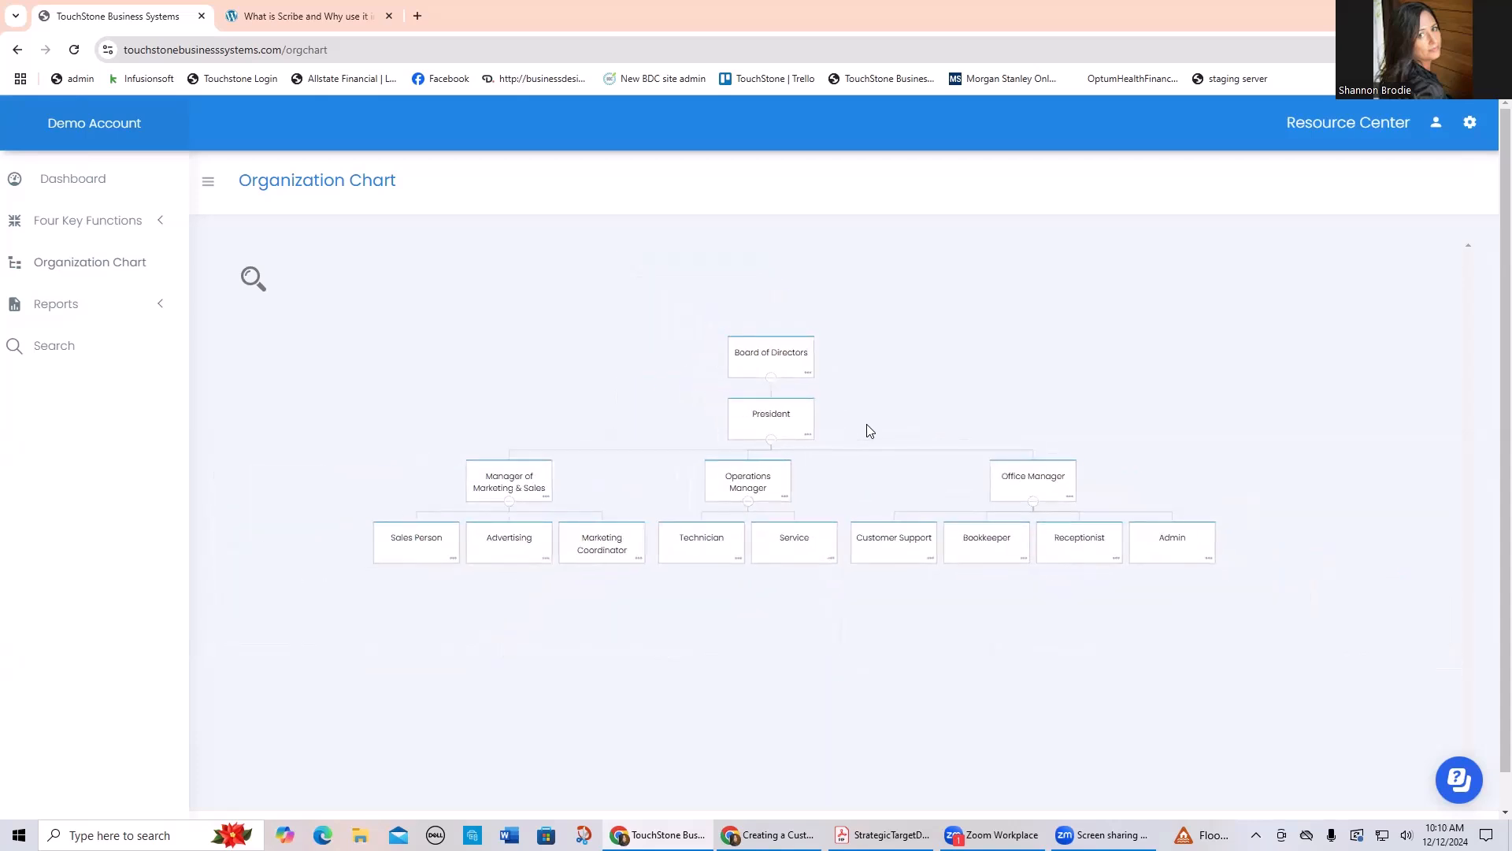
pyautogui.scroll(1, 869, 431)
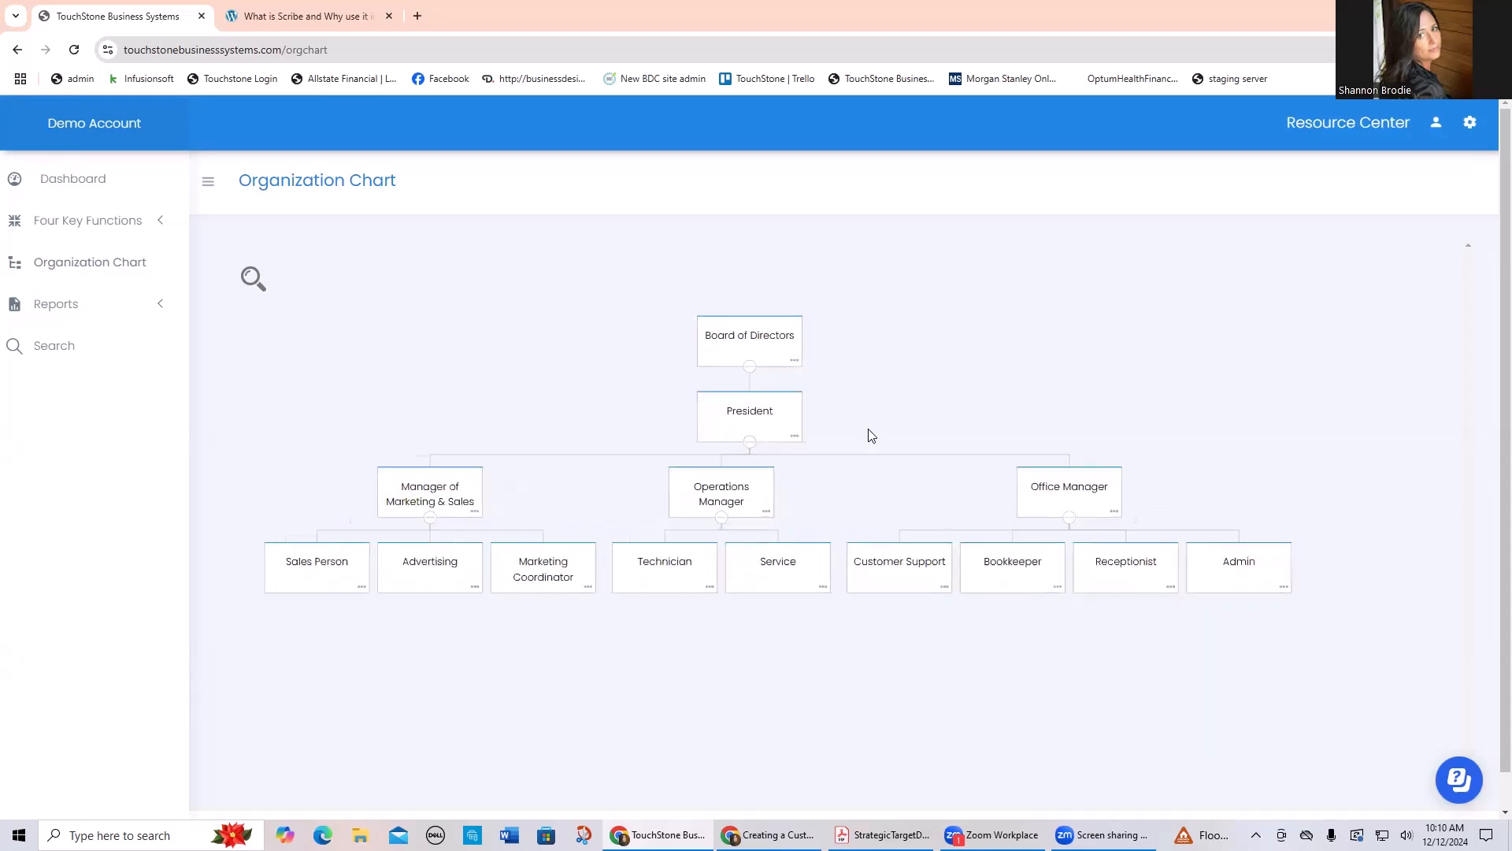
pyautogui.scroll(3, 911, 446)
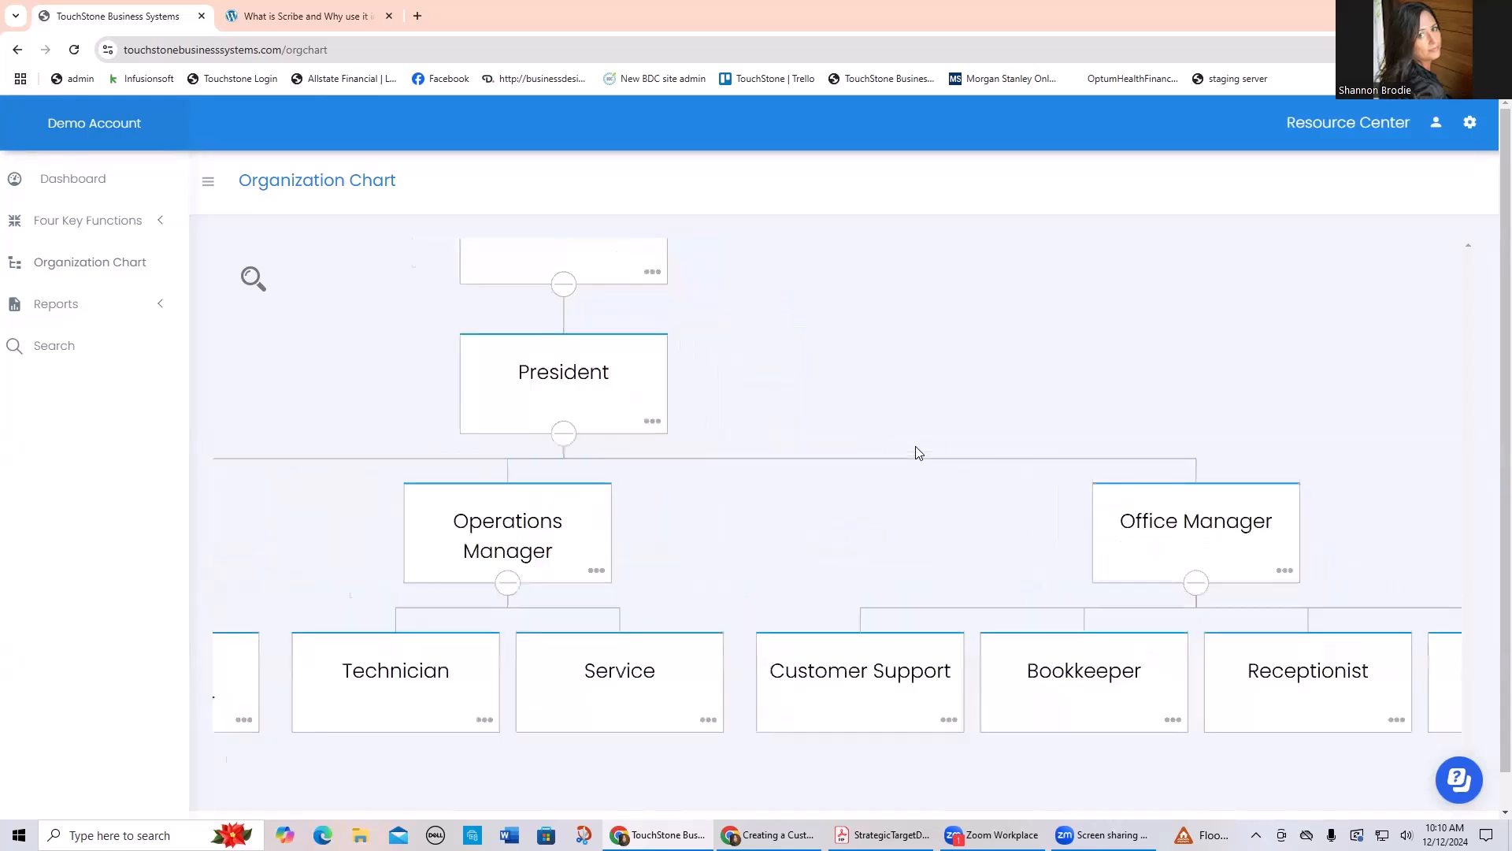
pyautogui.scroll(-4, 912, 457)
pyautogui.scroll(2, 912, 458)
pyautogui.scroll(-2, 910, 455)
pyautogui.scroll(4, 911, 455)
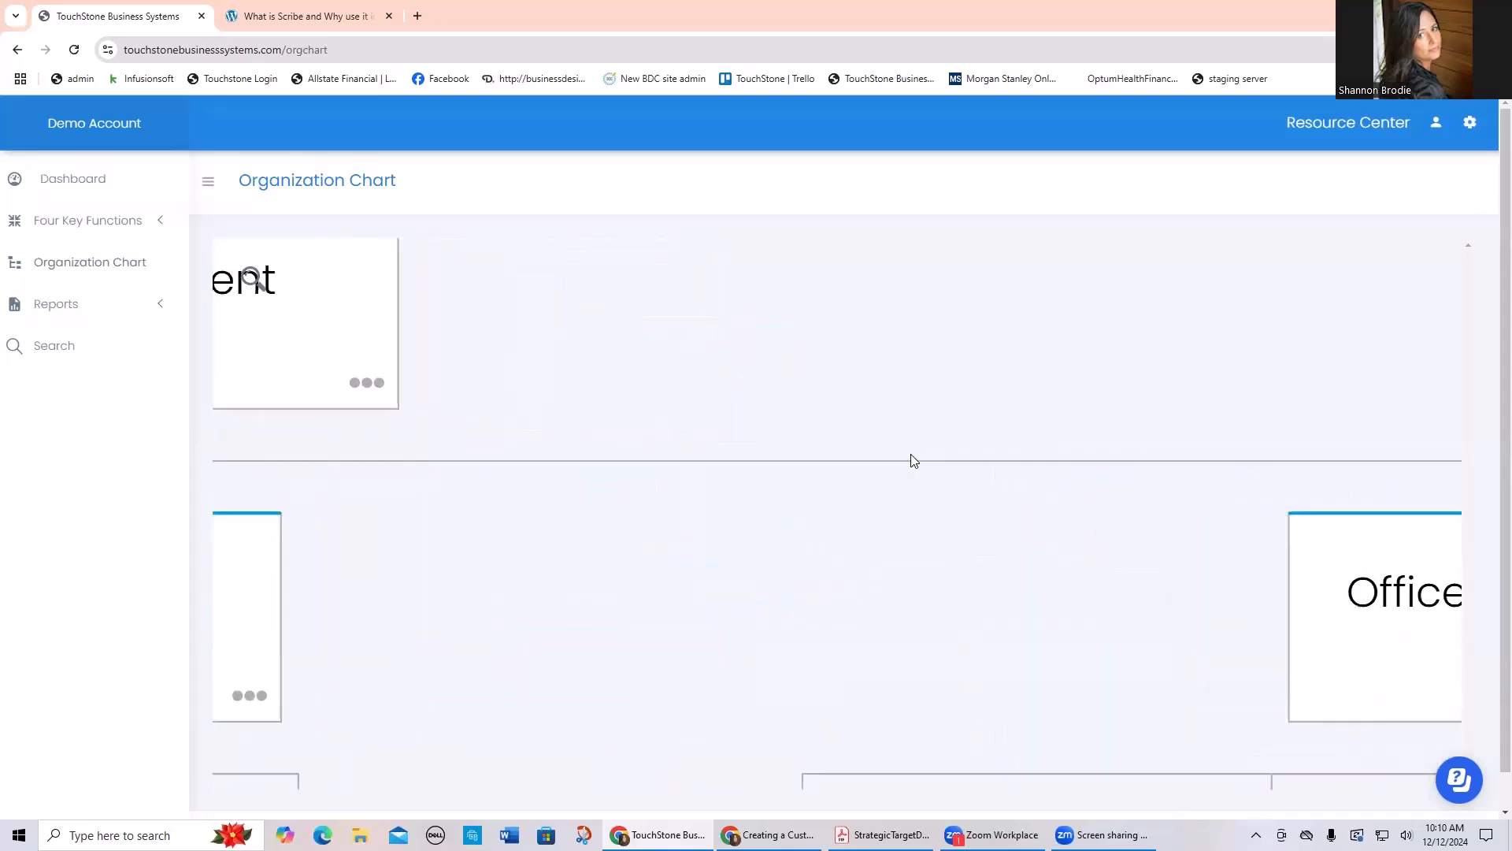
pyautogui.click(74, 49)
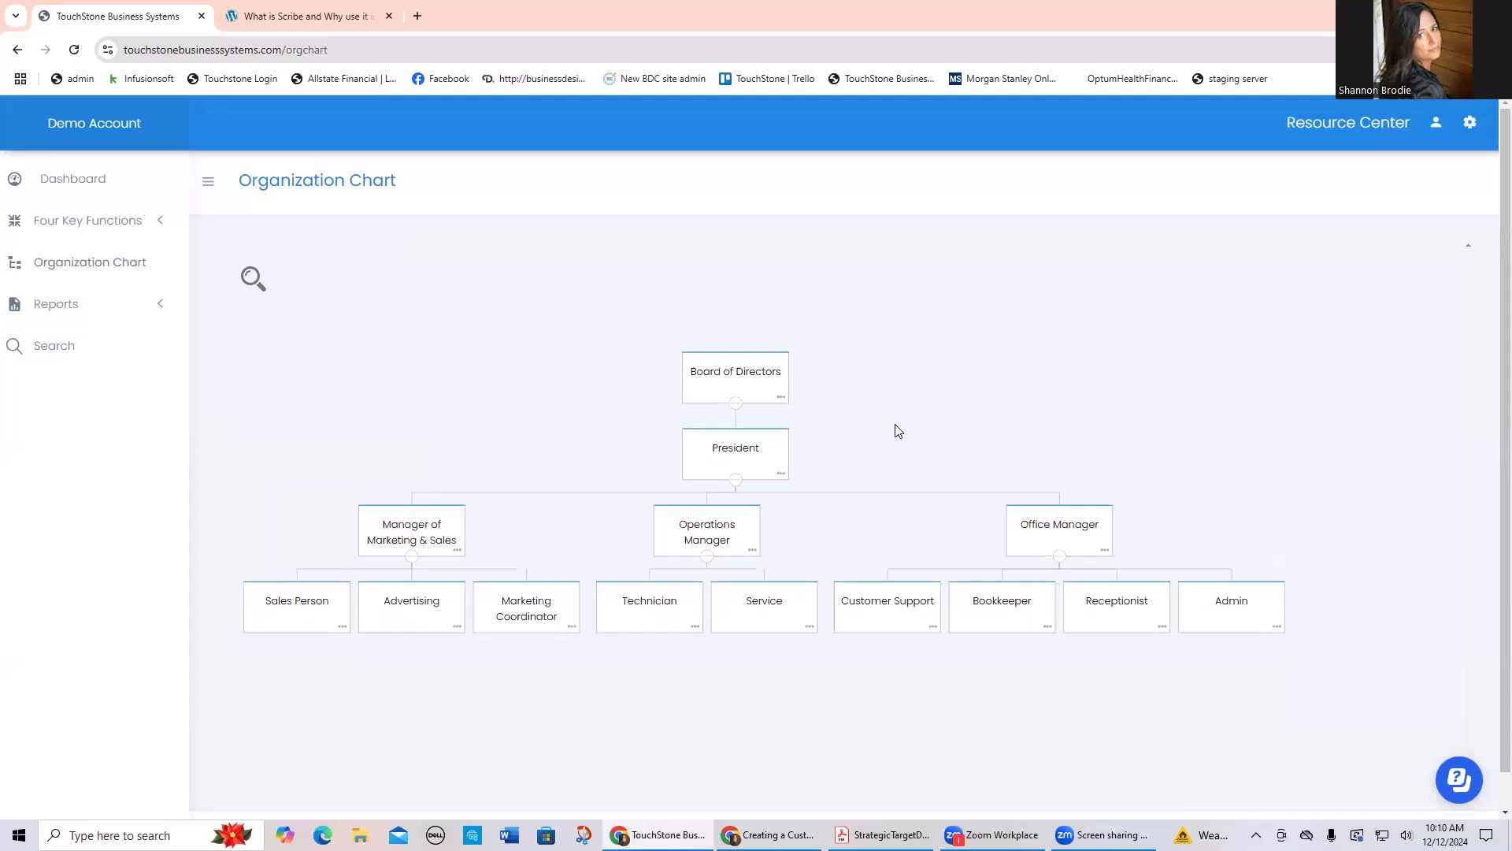
pyautogui.moveTo(1007, 447)
pyautogui.mouseDown()
pyautogui.moveTo(434, 467)
pyautogui.moveTo(919, 439)
pyautogui.moveTo(1387, 443)
pyautogui.moveTo(1266, 433)
pyautogui.moveTo(1087, 456)
pyautogui.moveTo(1058, 293)
pyautogui.moveTo(1074, 460)
pyautogui.moveTo(1011, 466)
pyautogui.moveTo(1046, 461)
pyautogui.mouseUp()
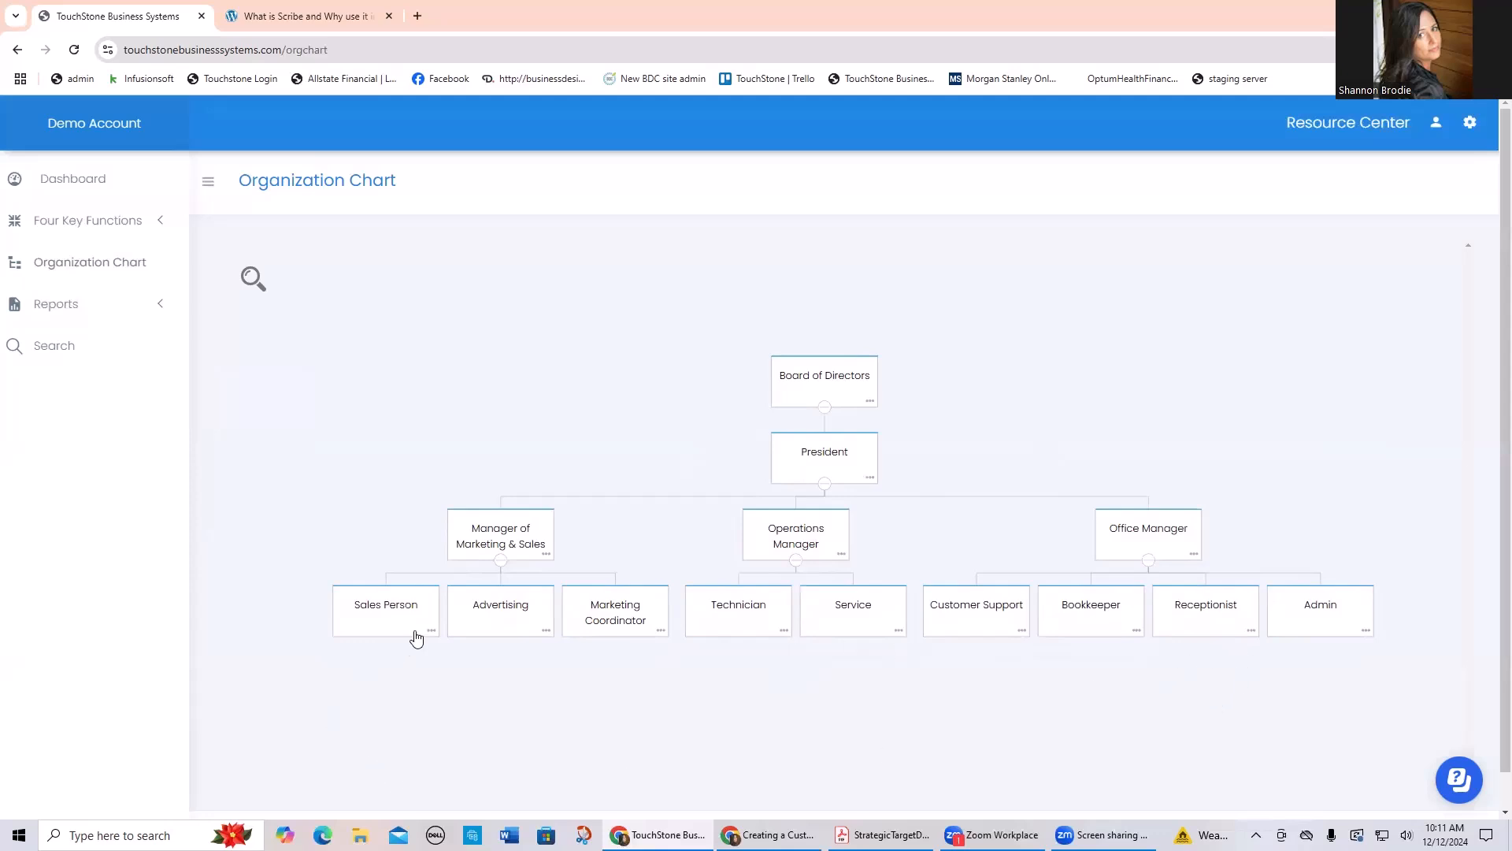
# Step: Add a position under Sales Person in the organization chart and name it "Sales Associate"
pyautogui.click(431, 632)
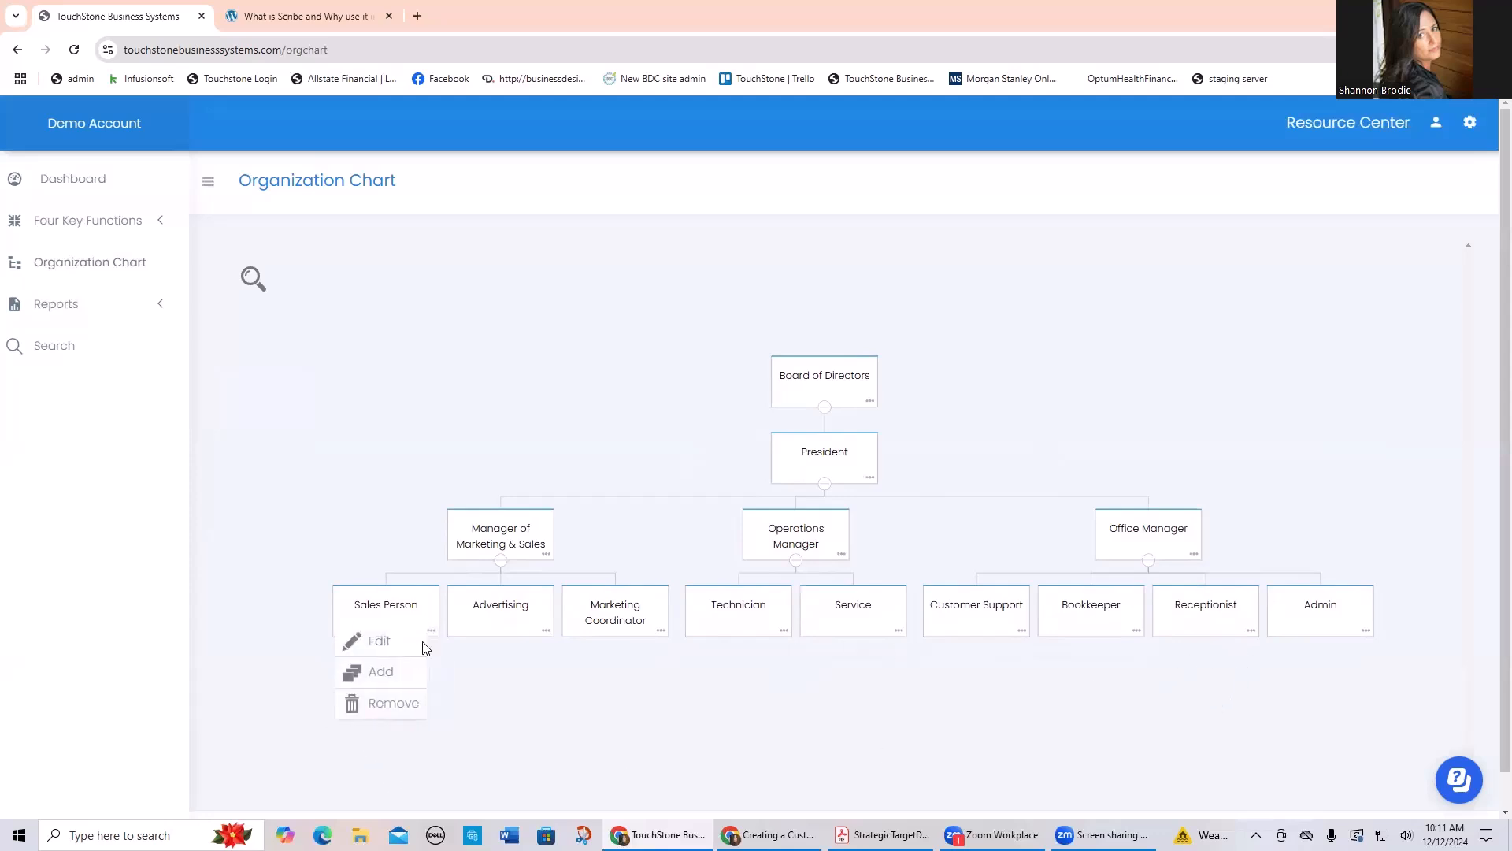
pyautogui.click(393, 671)
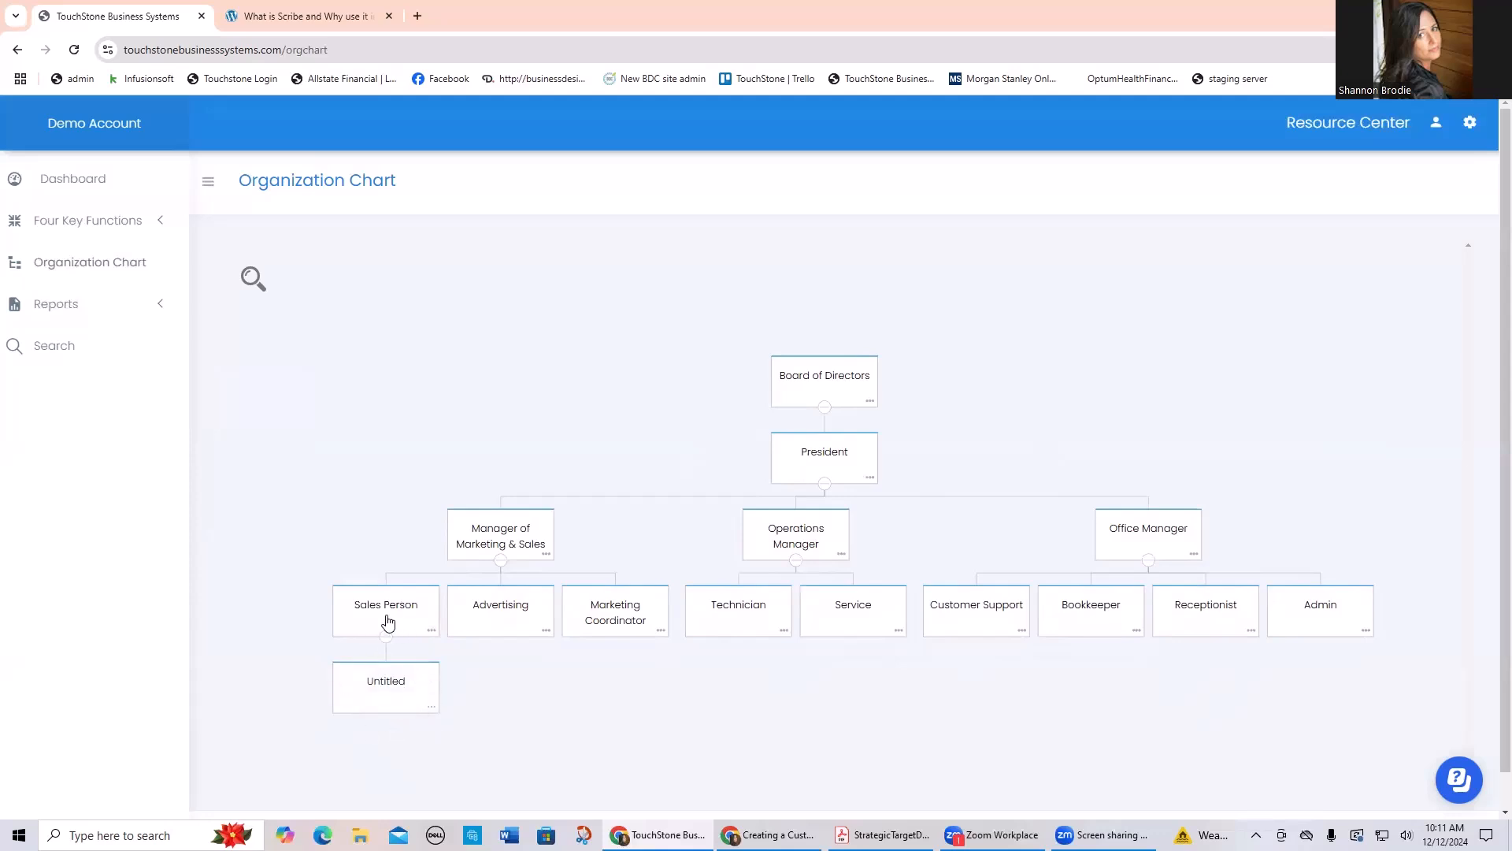
pyautogui.click(432, 709)
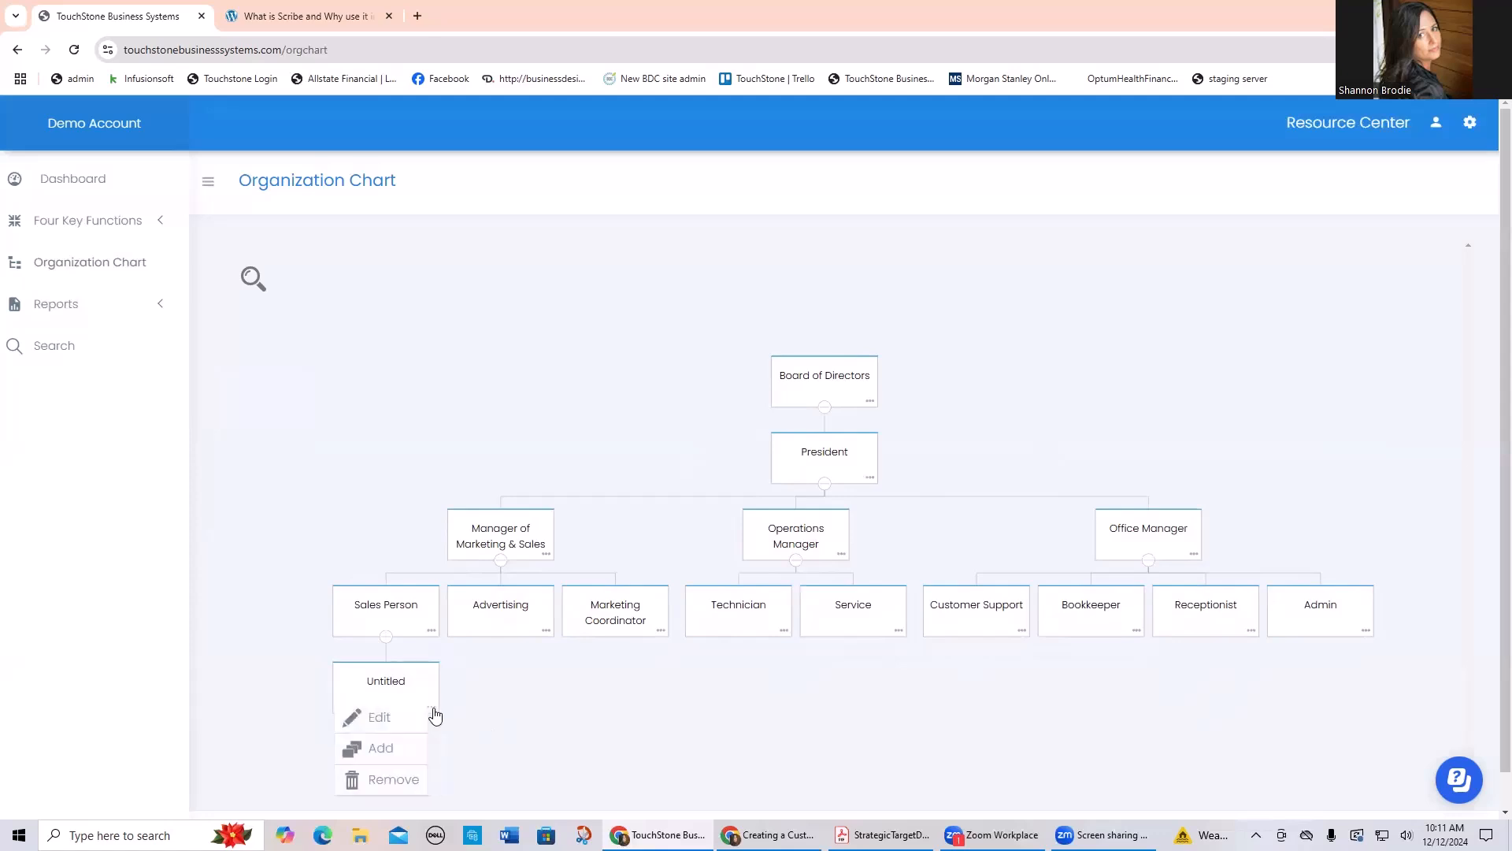
pyautogui.click(387, 723)
pyautogui.click(616, 223)
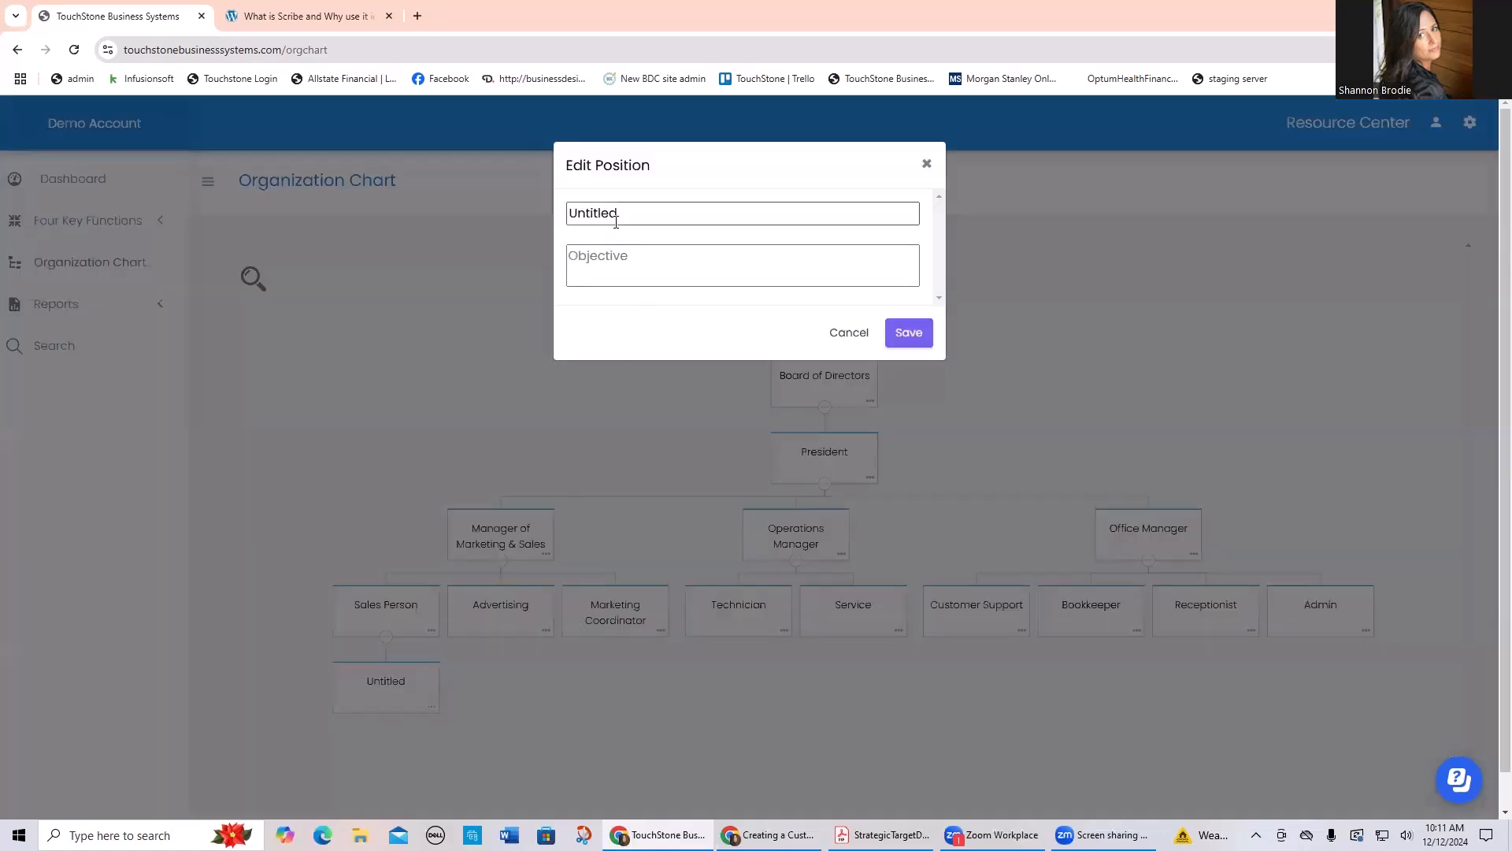
pyautogui.doubleClick(600, 212)
pyautogui.write('Sales A')
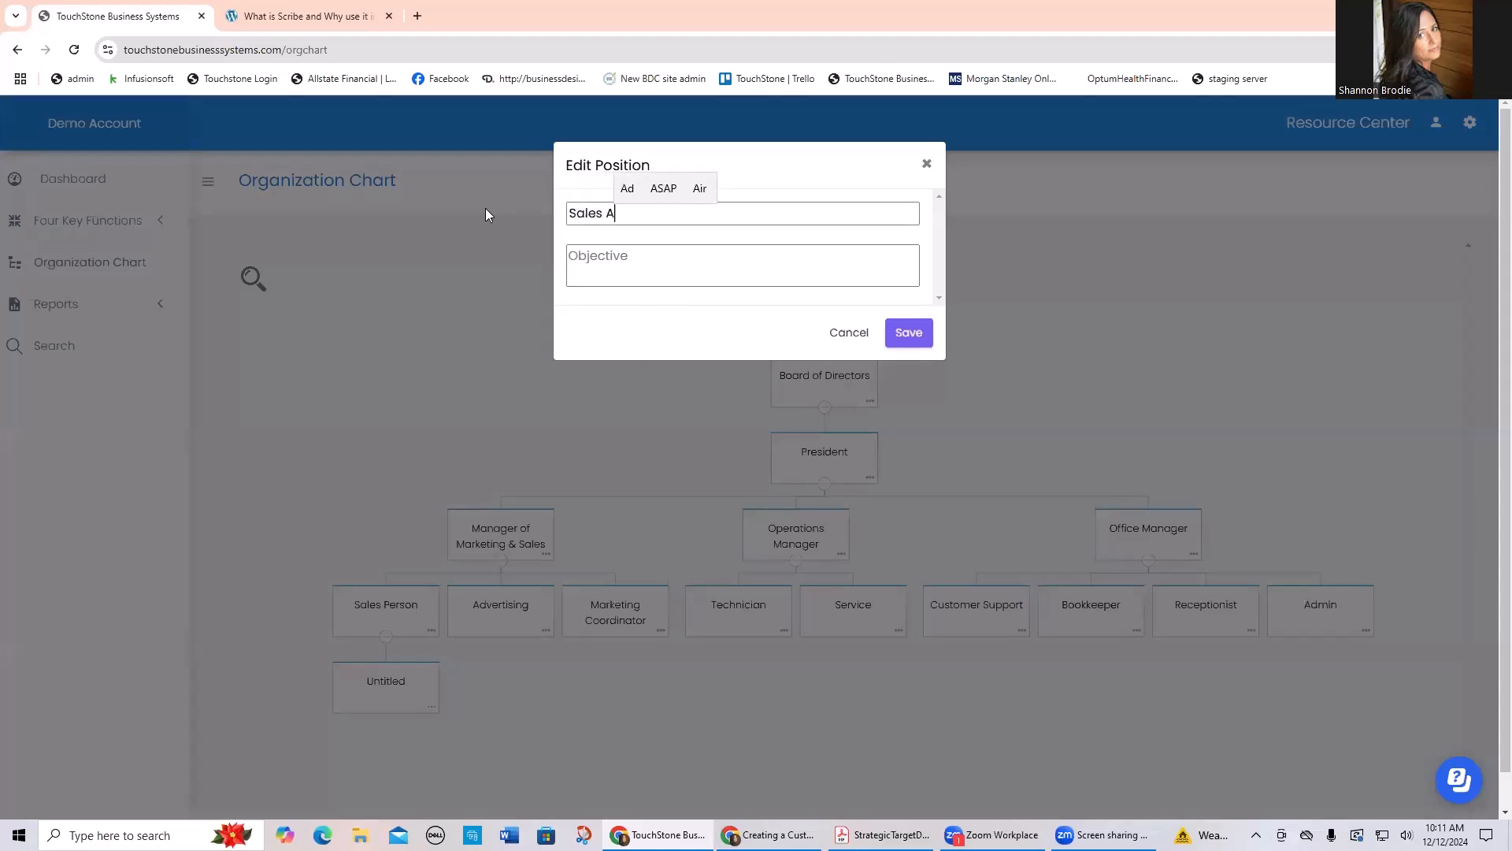
pyautogui.write('ssociate')
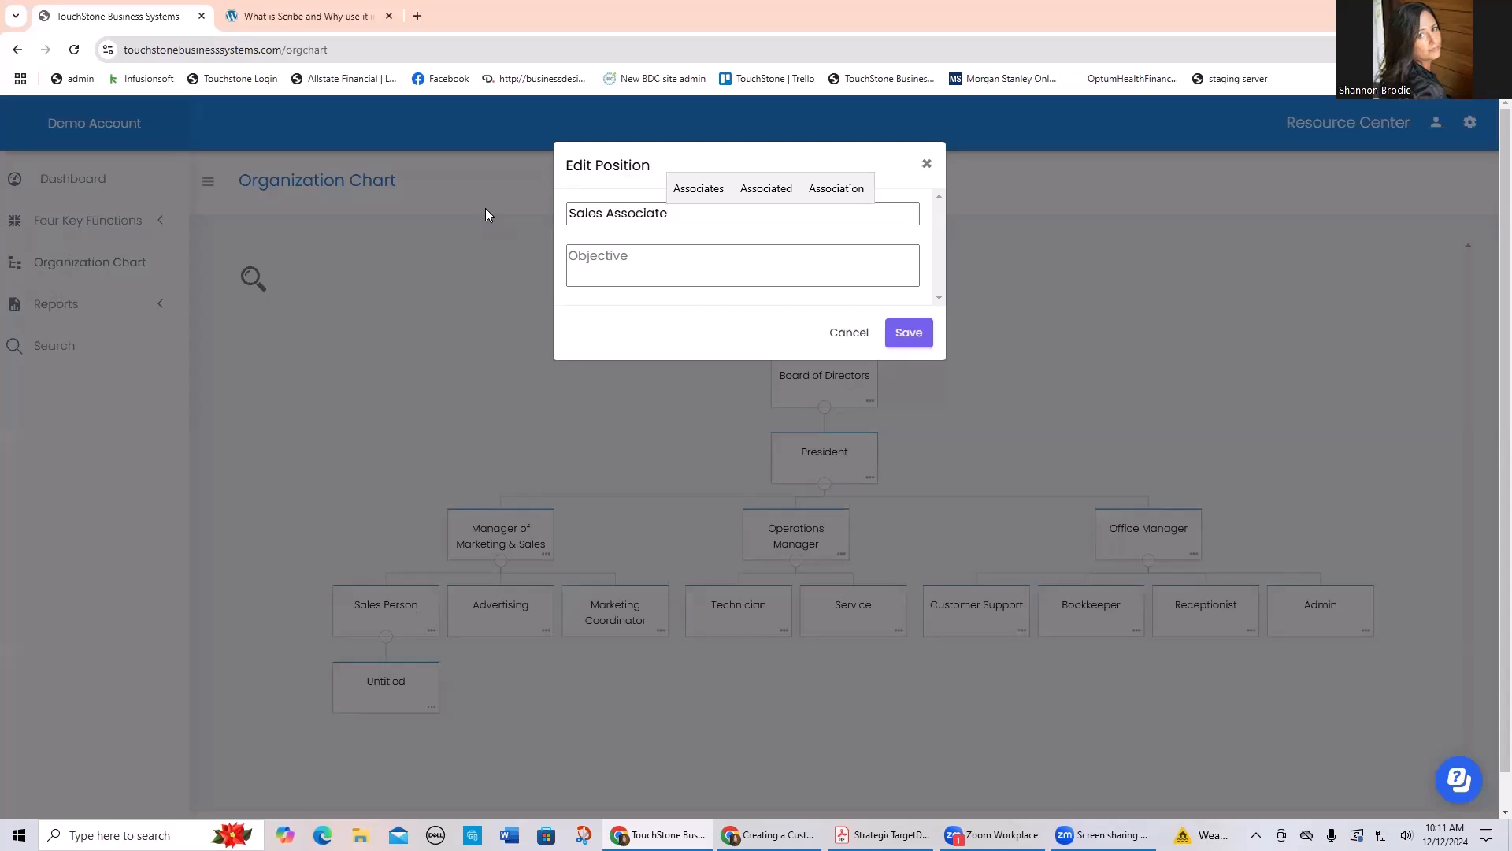
pyautogui.click(895, 341)
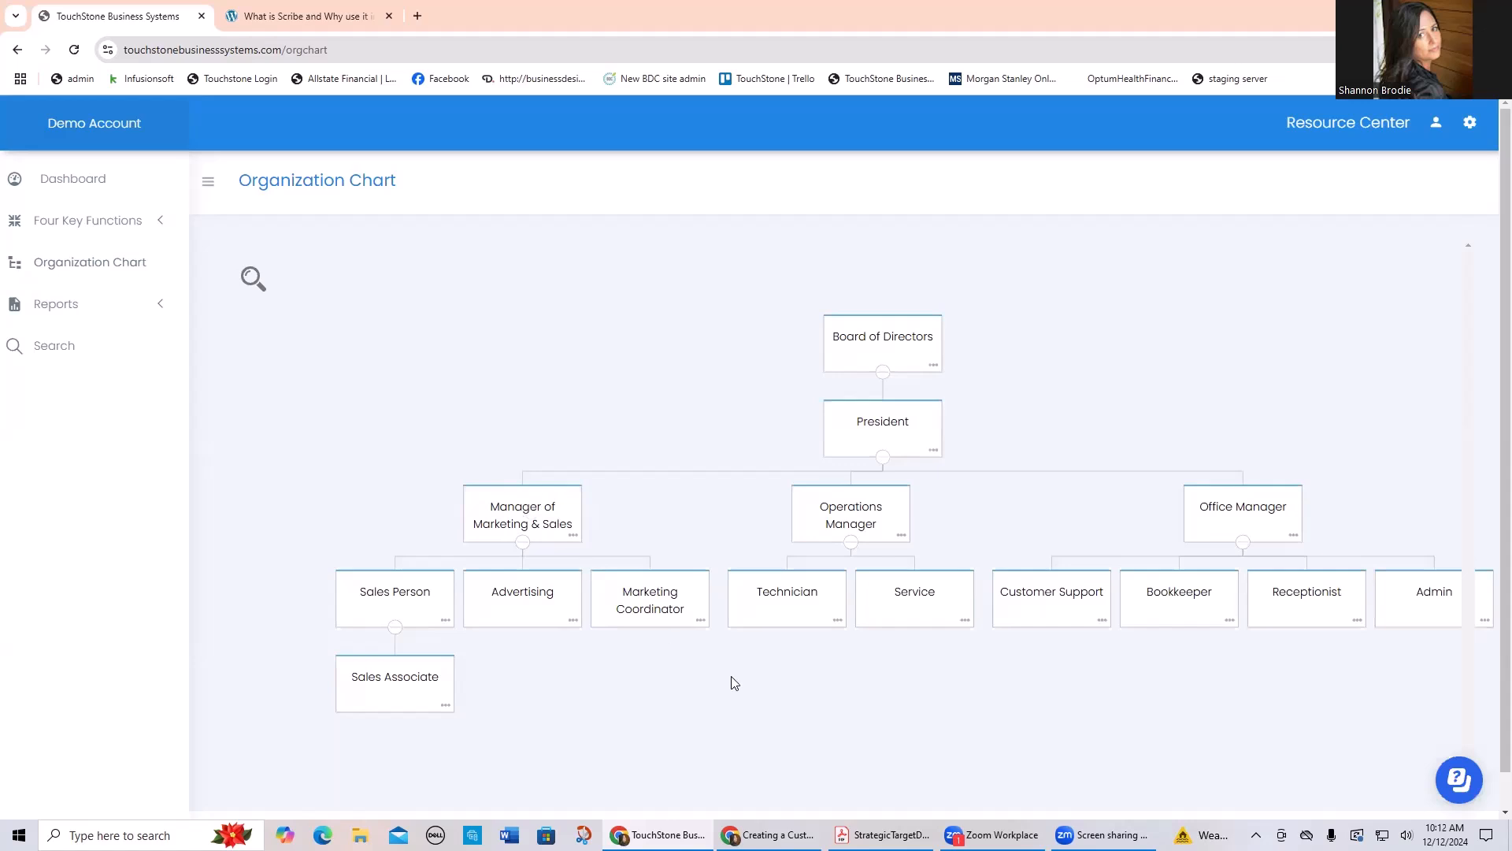
# Step: Move the Sales Associate position under Manager of Marketing & Sales, and return it under Sales Person
pyautogui.moveTo(385, 685); pyautogui.dragTo(513, 526)
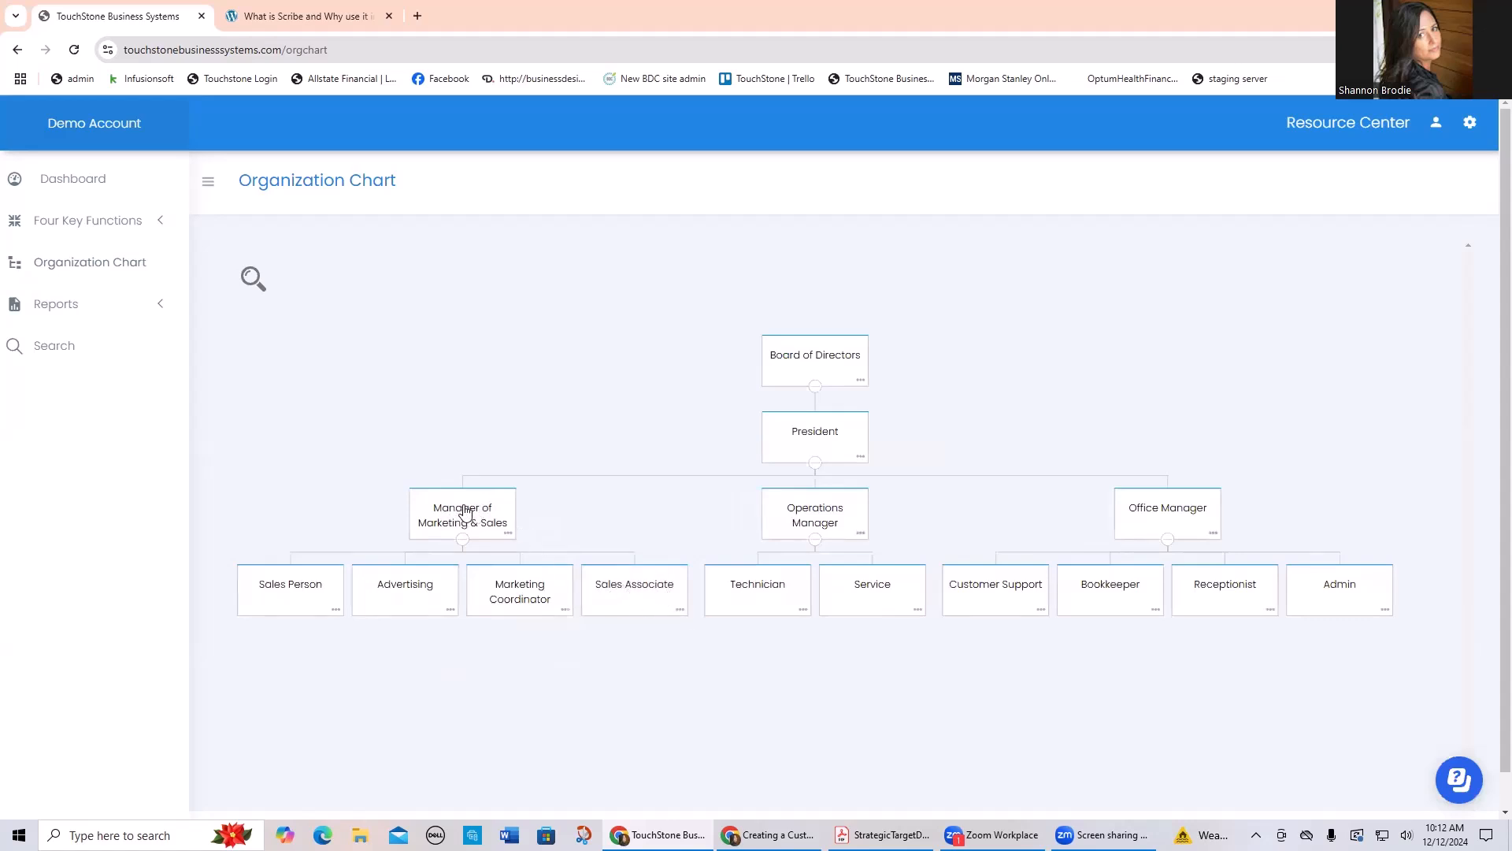
pyautogui.moveTo(628, 587); pyautogui.dragTo(296, 588)
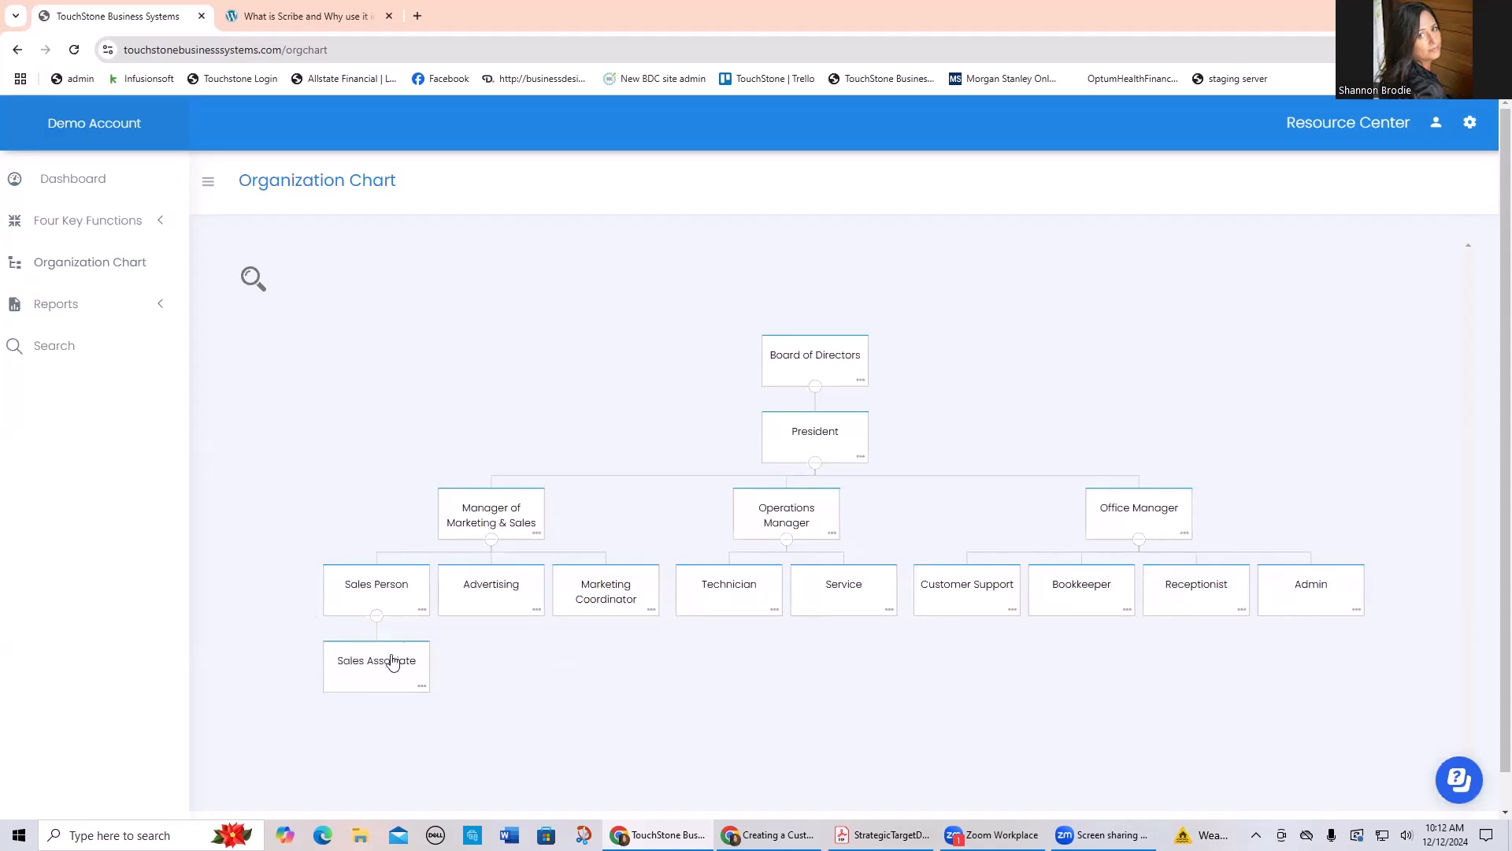
# Step: Move the Manager of Marketing & Sales branch under Operations Manager, and return it under President
pyautogui.moveTo(486, 512); pyautogui.dragTo(794, 517)
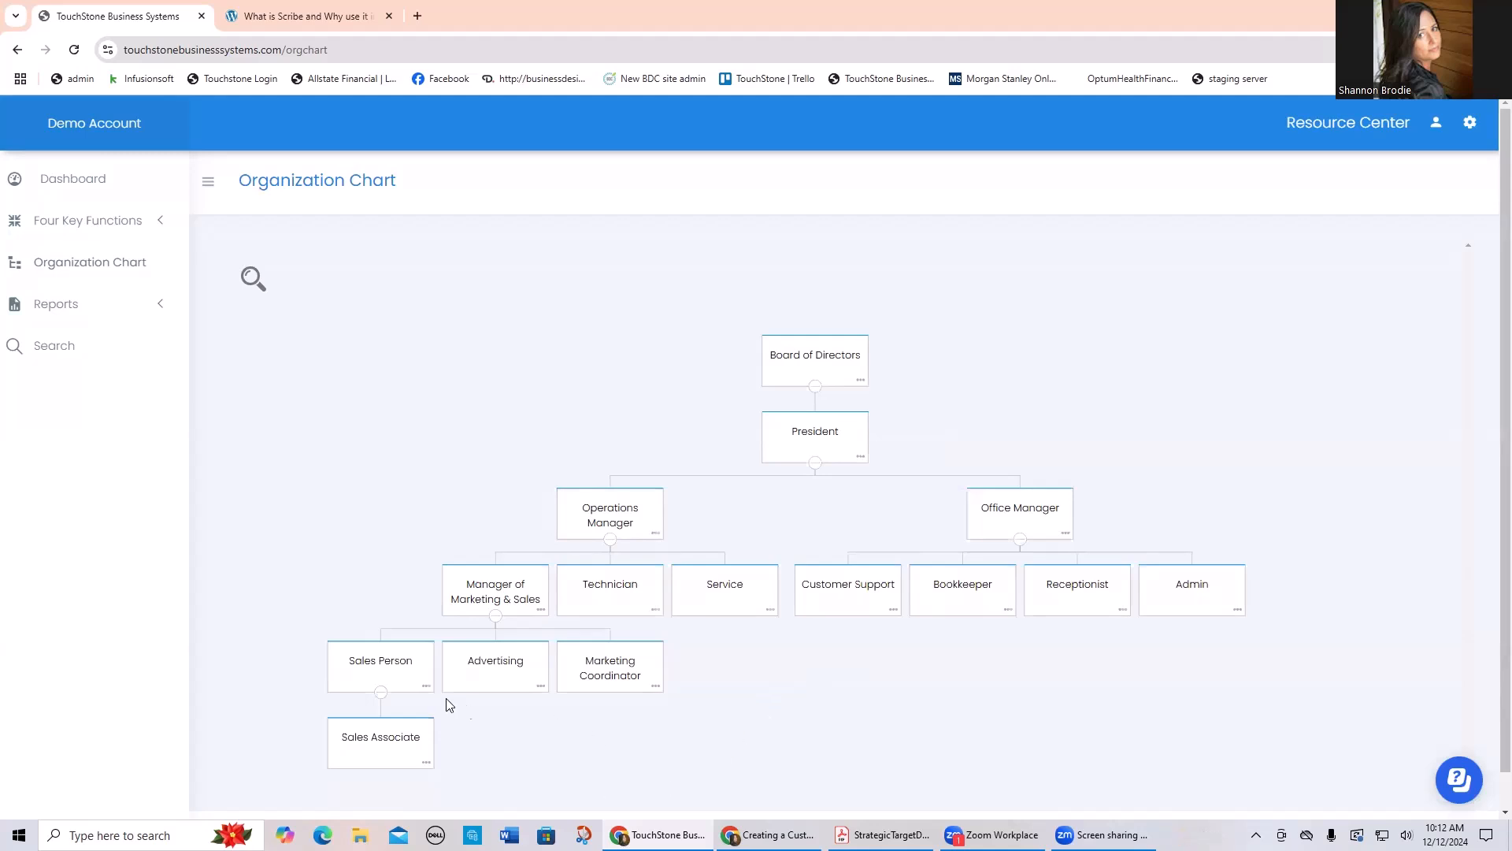
pyautogui.moveTo(377, 667)
pyautogui.mouseDown()
pyautogui.moveTo(496, 512)
pyautogui.moveTo(810, 436)
pyautogui.moveTo(827, 449)
pyautogui.moveTo(378, 672)
pyautogui.mouseUp()
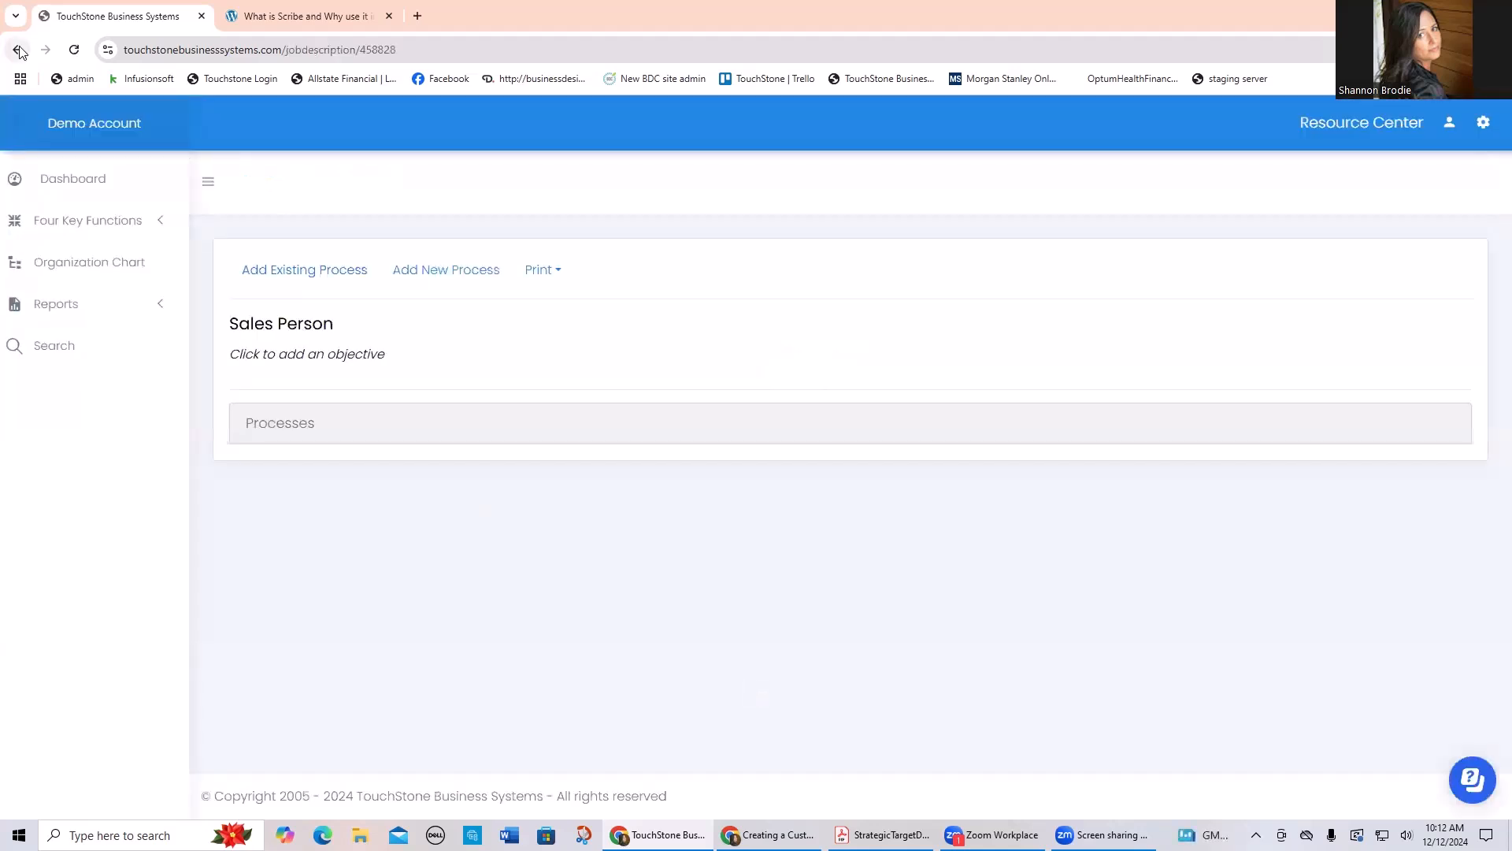
pyautogui.click(18, 49)
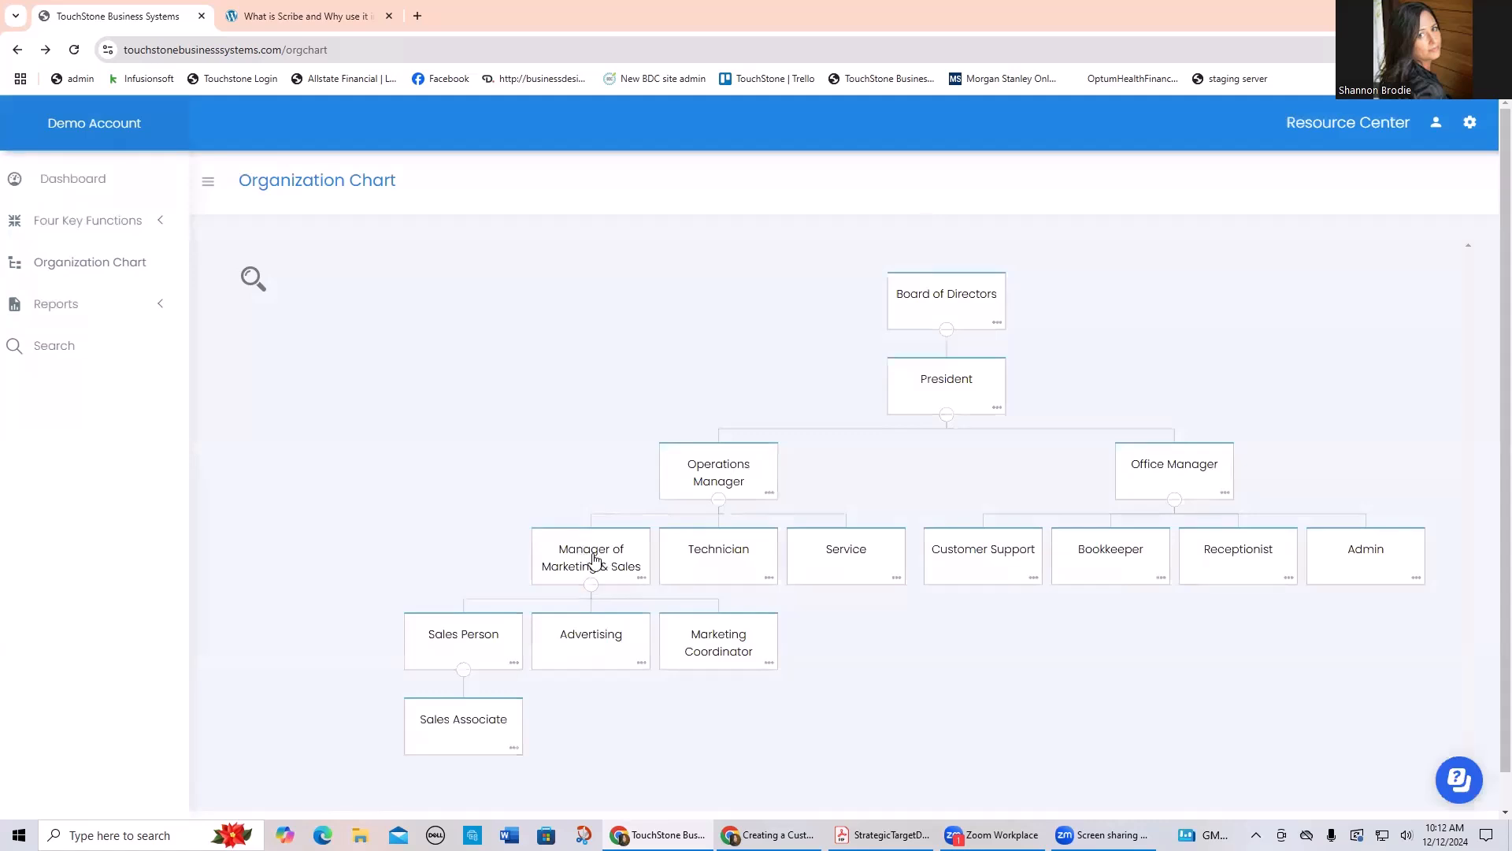
pyautogui.moveTo(595, 559); pyautogui.dragTo(926, 407)
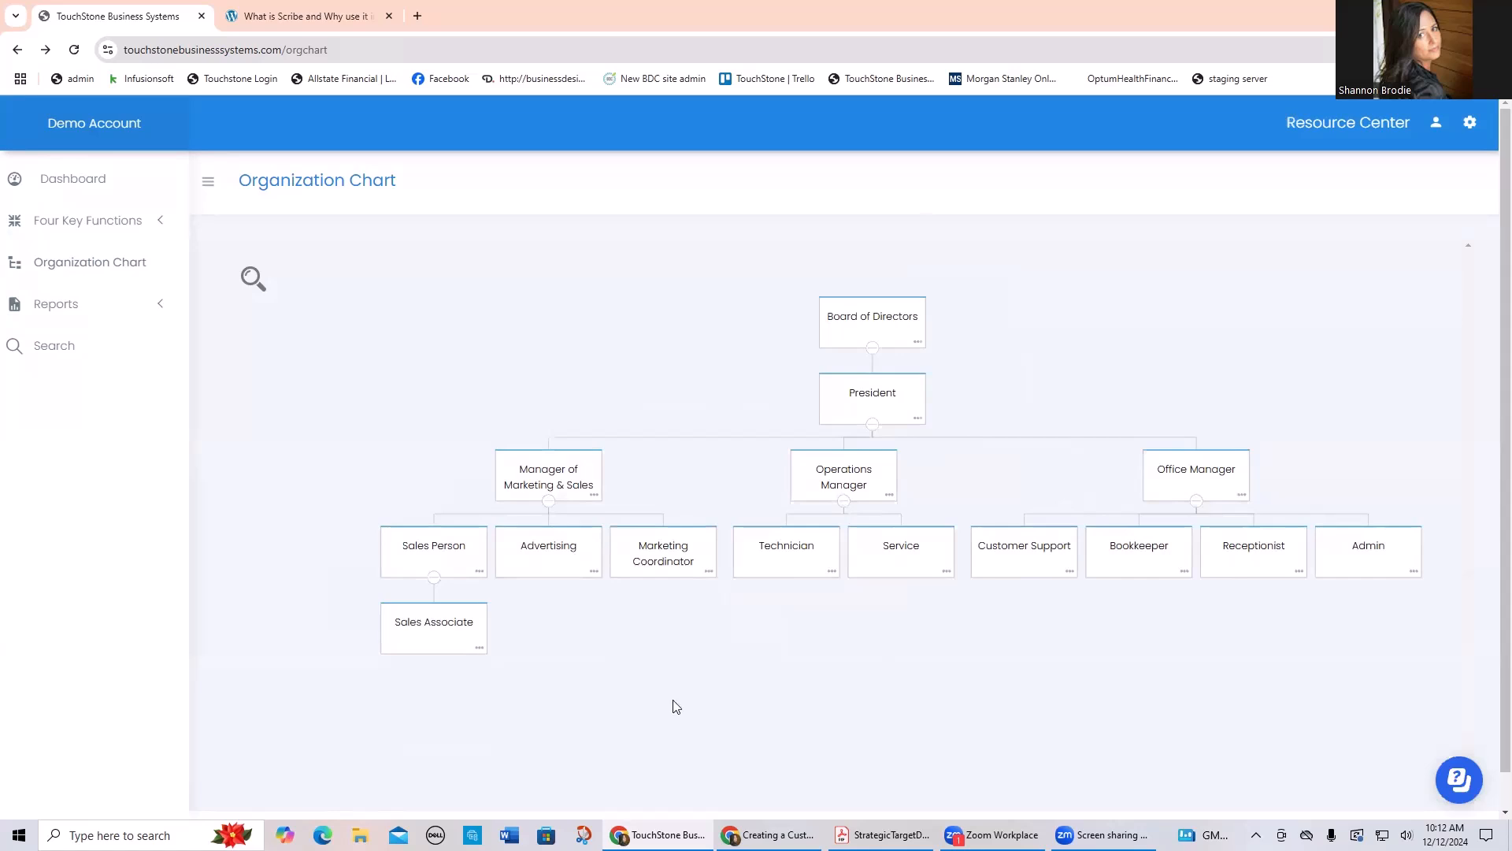
# Step: Remove the Sales Associate position from the organization chart
pyautogui.click(480, 647)
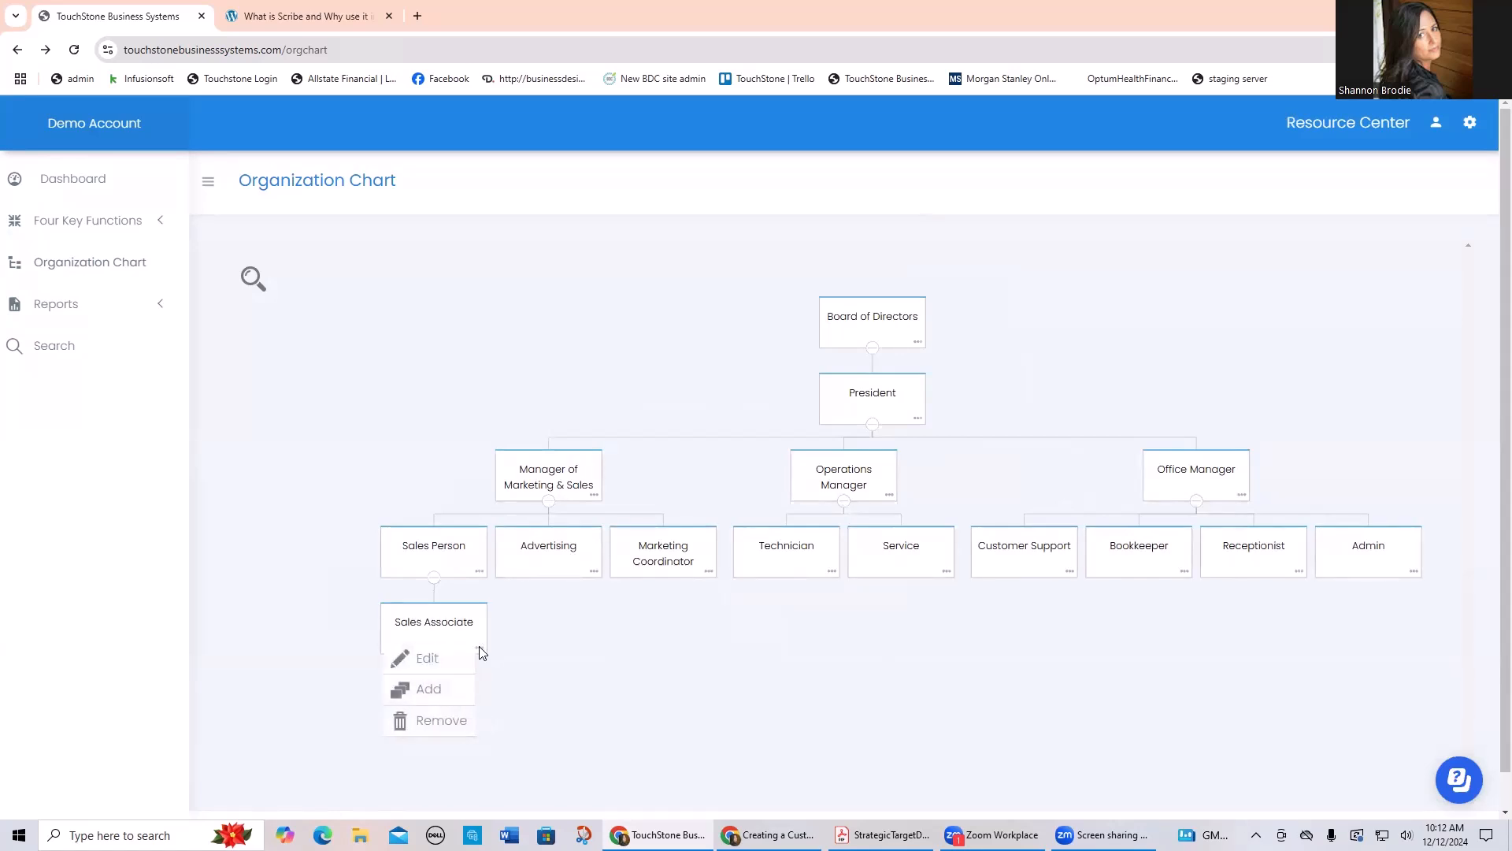
pyautogui.click(442, 721)
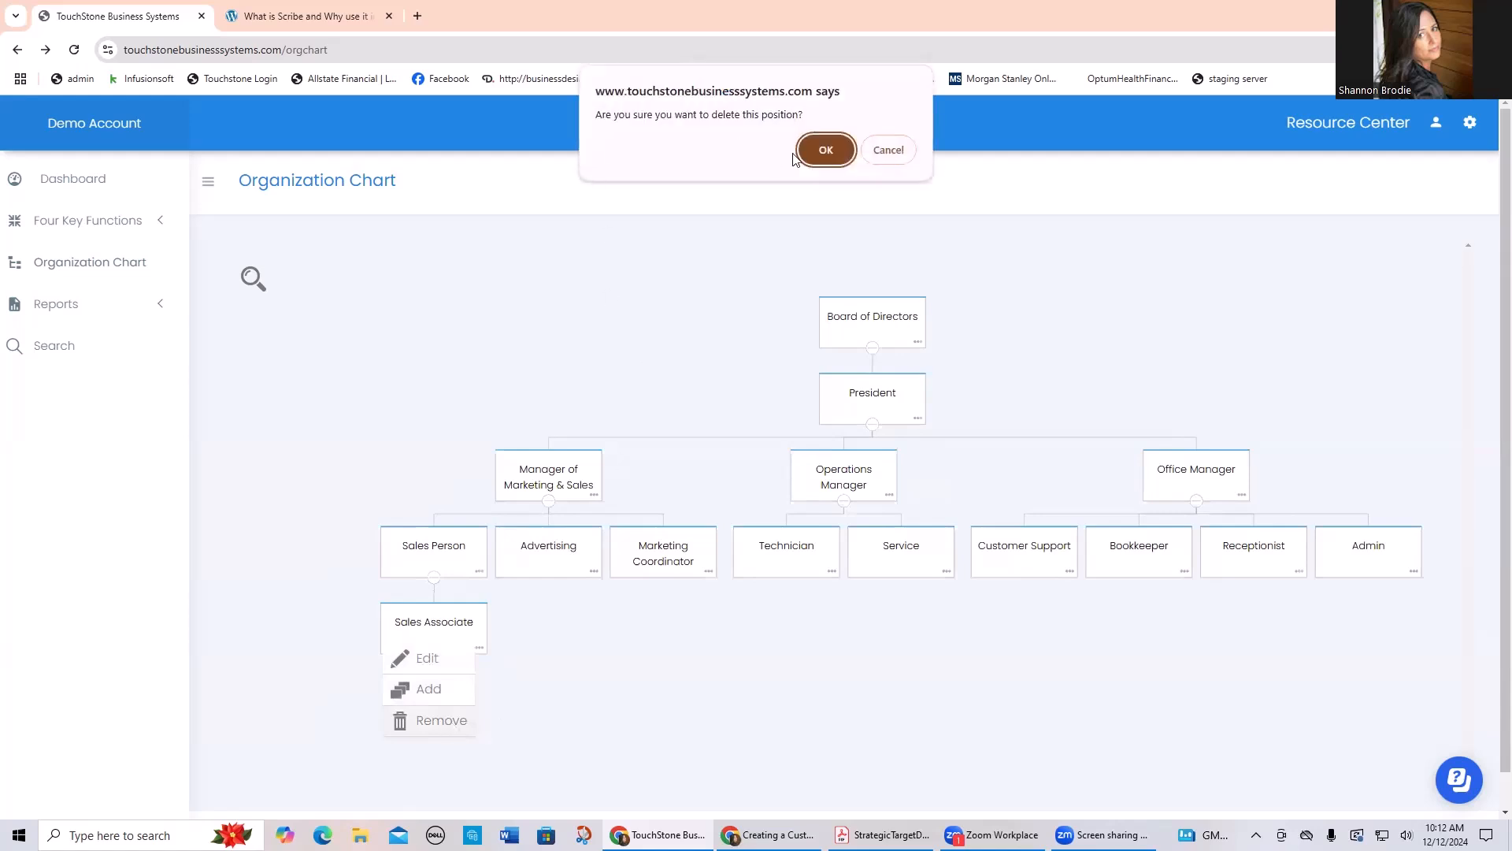
pyautogui.click(826, 150)
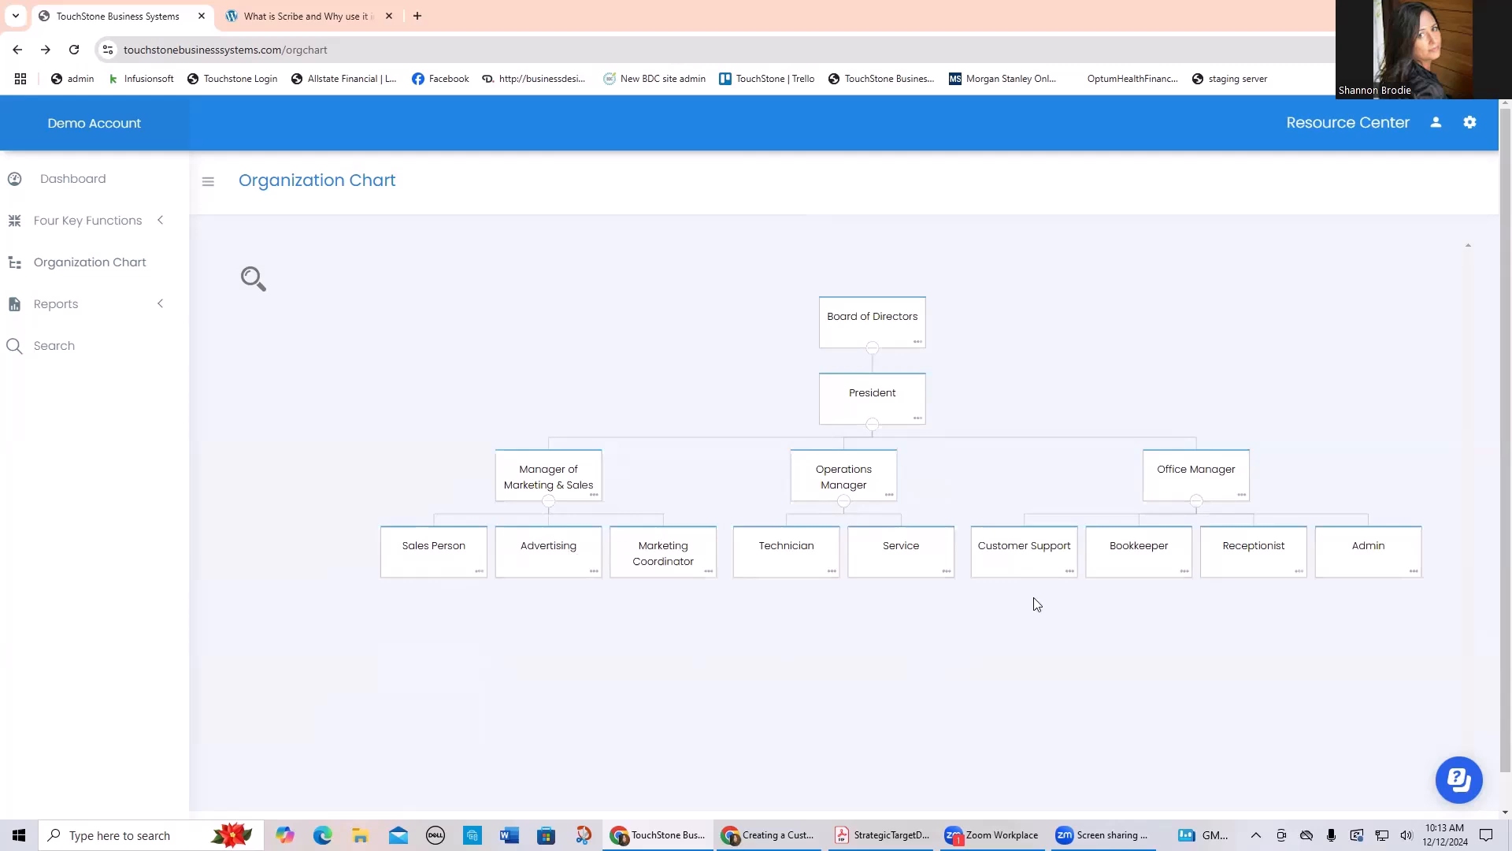
# Step: Open the Customer Support job description from the organization chart and look through its linked processes
pyautogui.click(1024, 549)
pyautogui.scroll(-2, 963, 556)
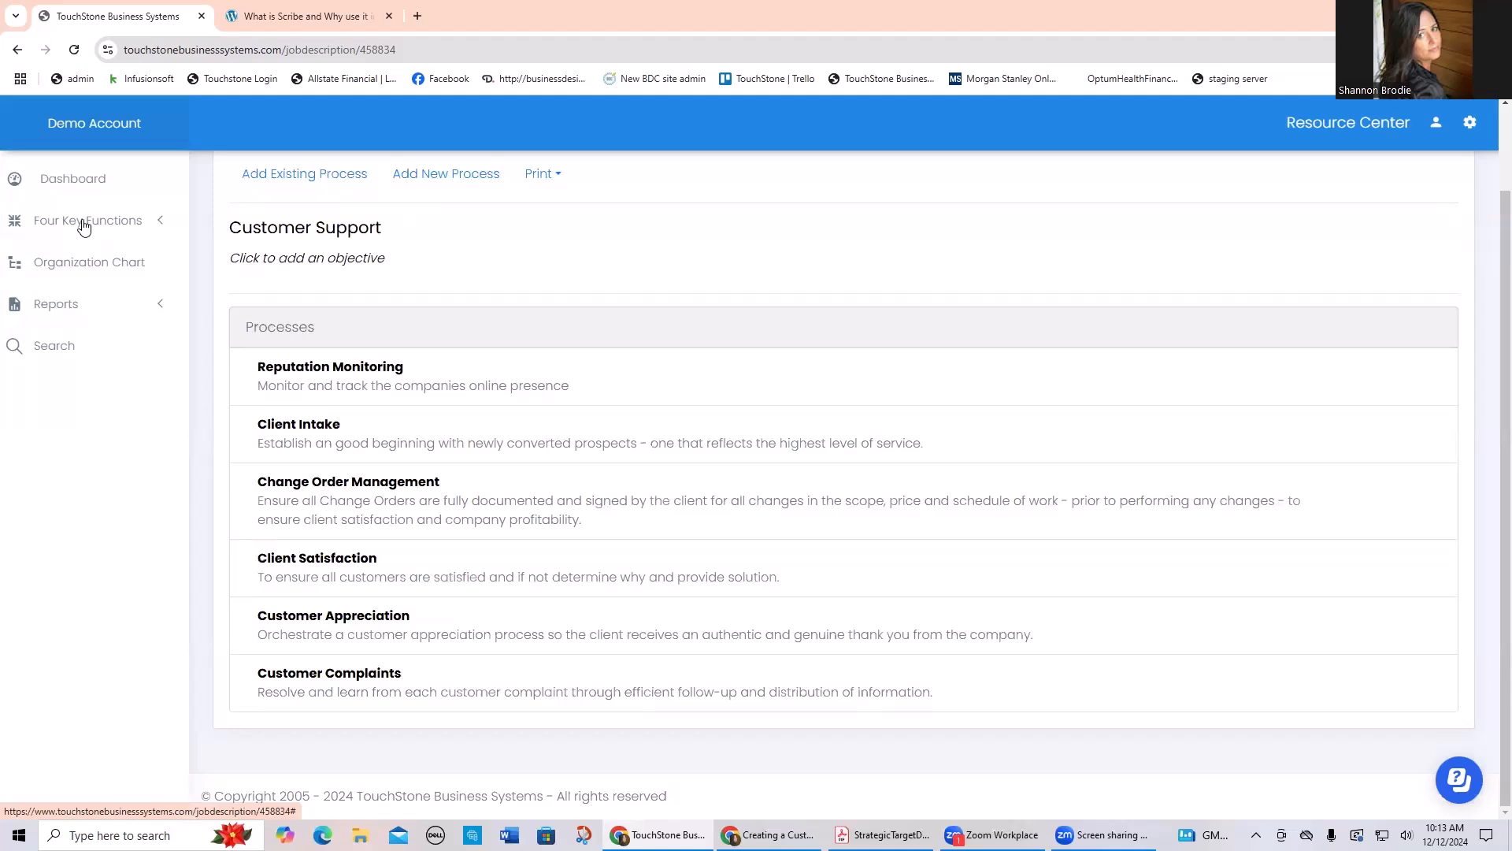
pyautogui.moveTo(922, 378)
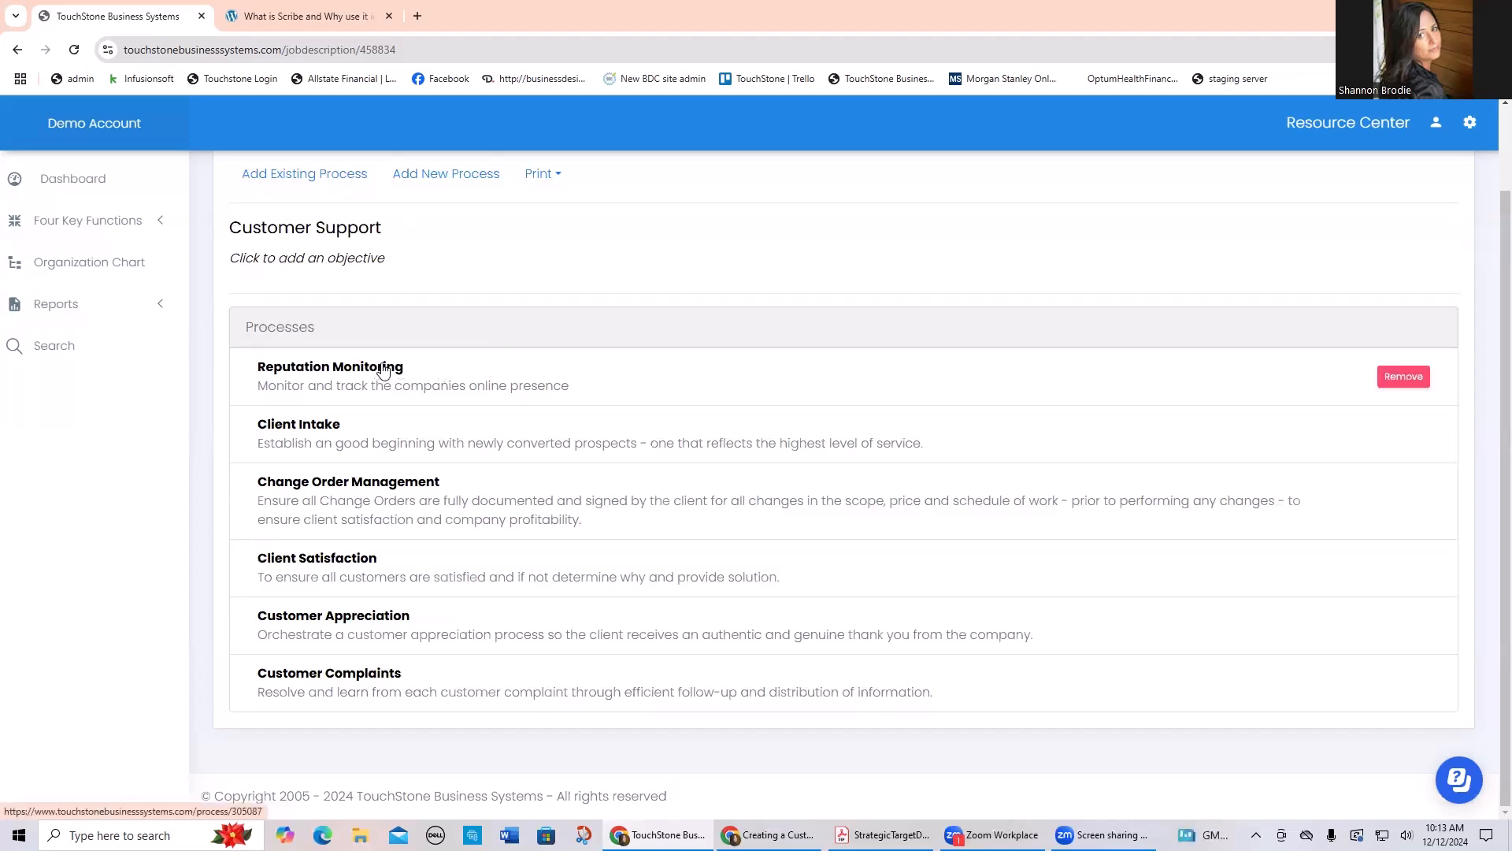
# Step: Return to the organization chart and review the President position's edit, add and remove options
pyautogui.click(94, 269)
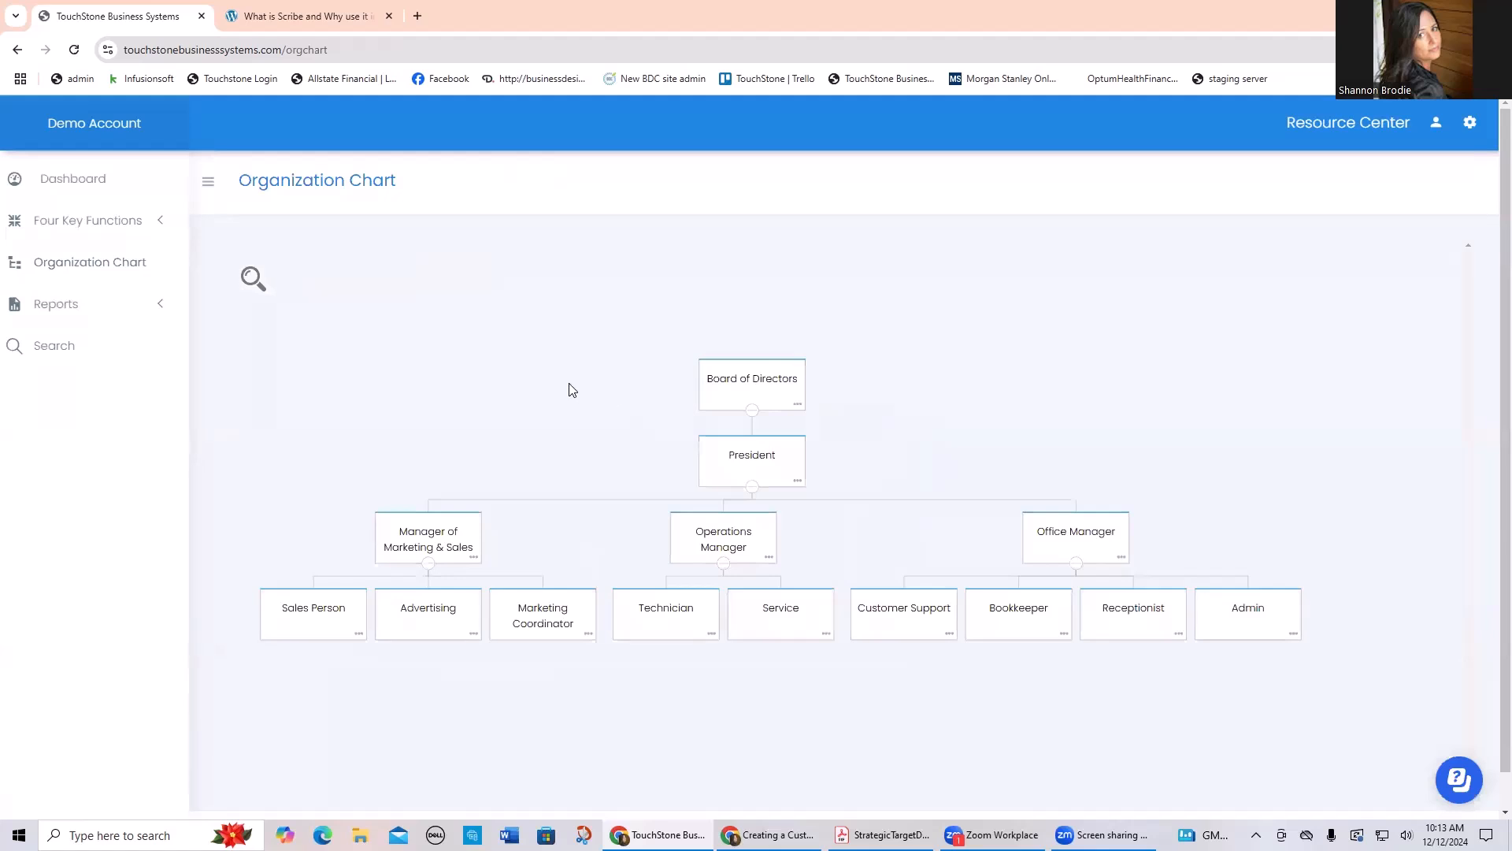
pyautogui.click(798, 483)
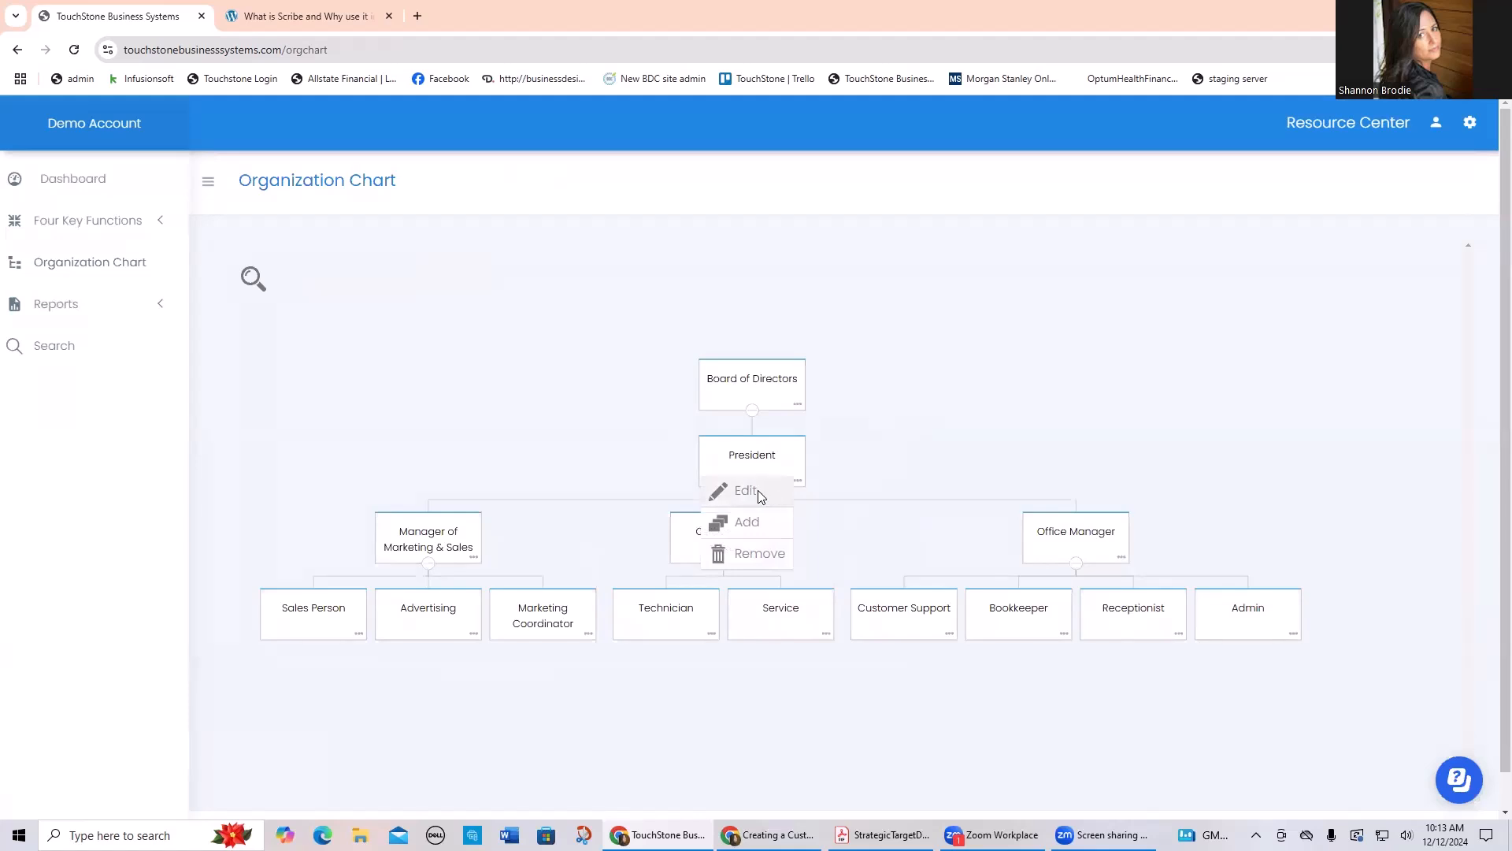
pyautogui.click(939, 416)
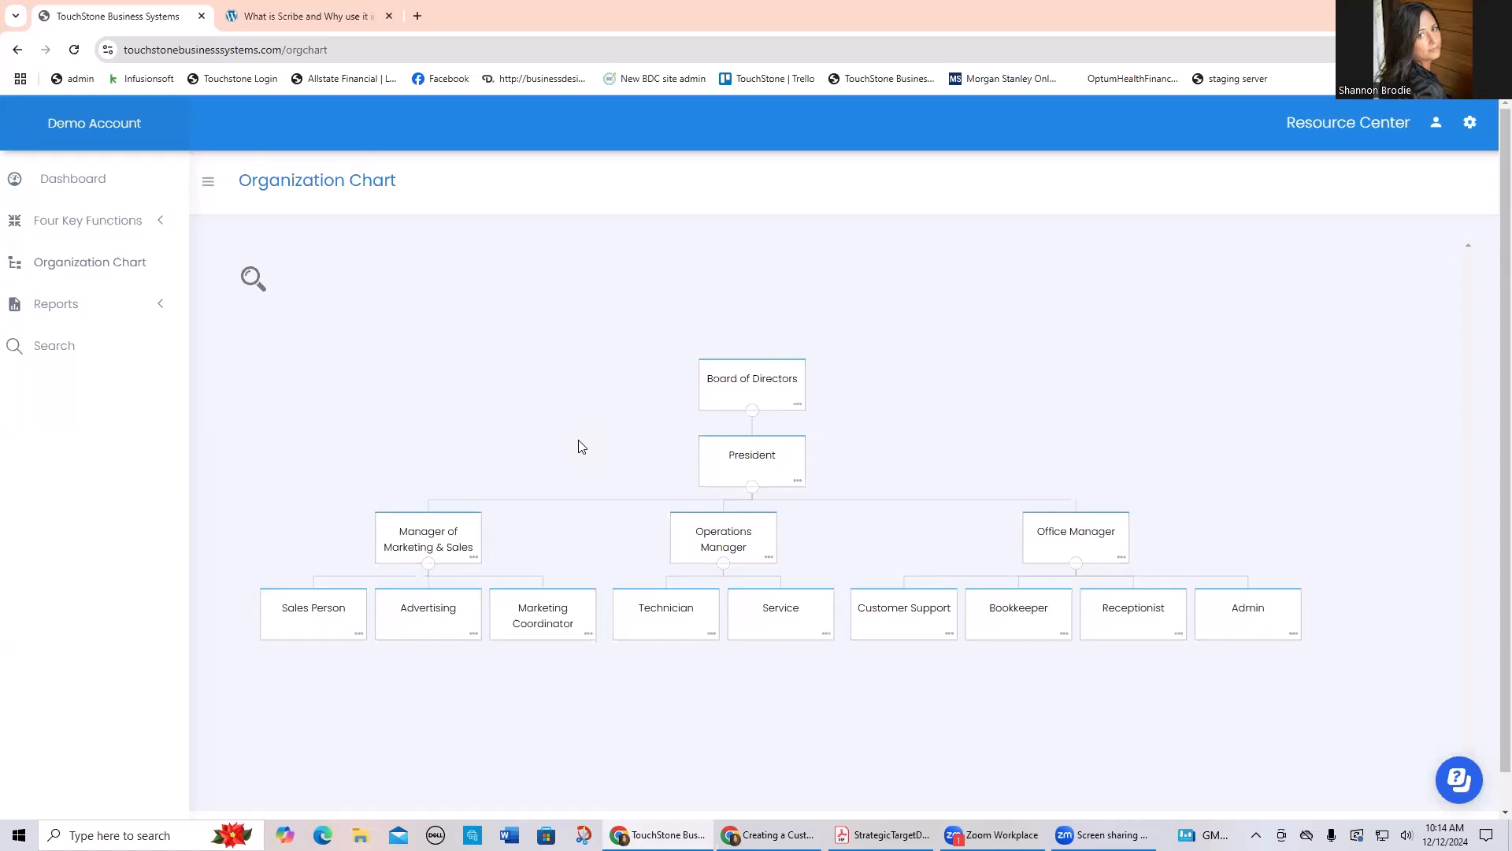
# Step: Review the dashboard's Management Review list, and open the Admin job description from the organization chart
pyautogui.click(69, 180)
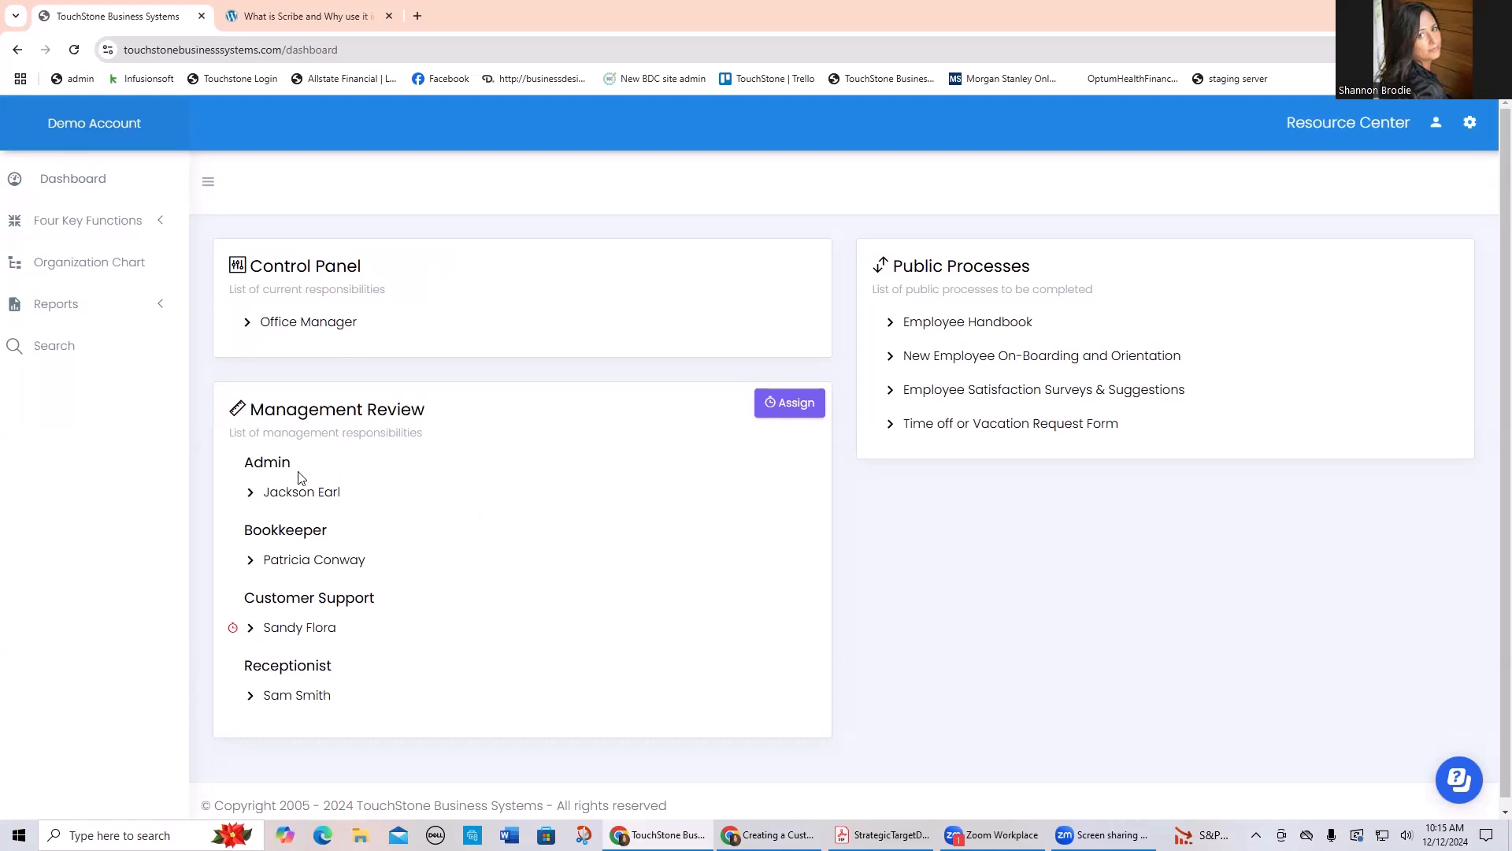
pyautogui.click(86, 263)
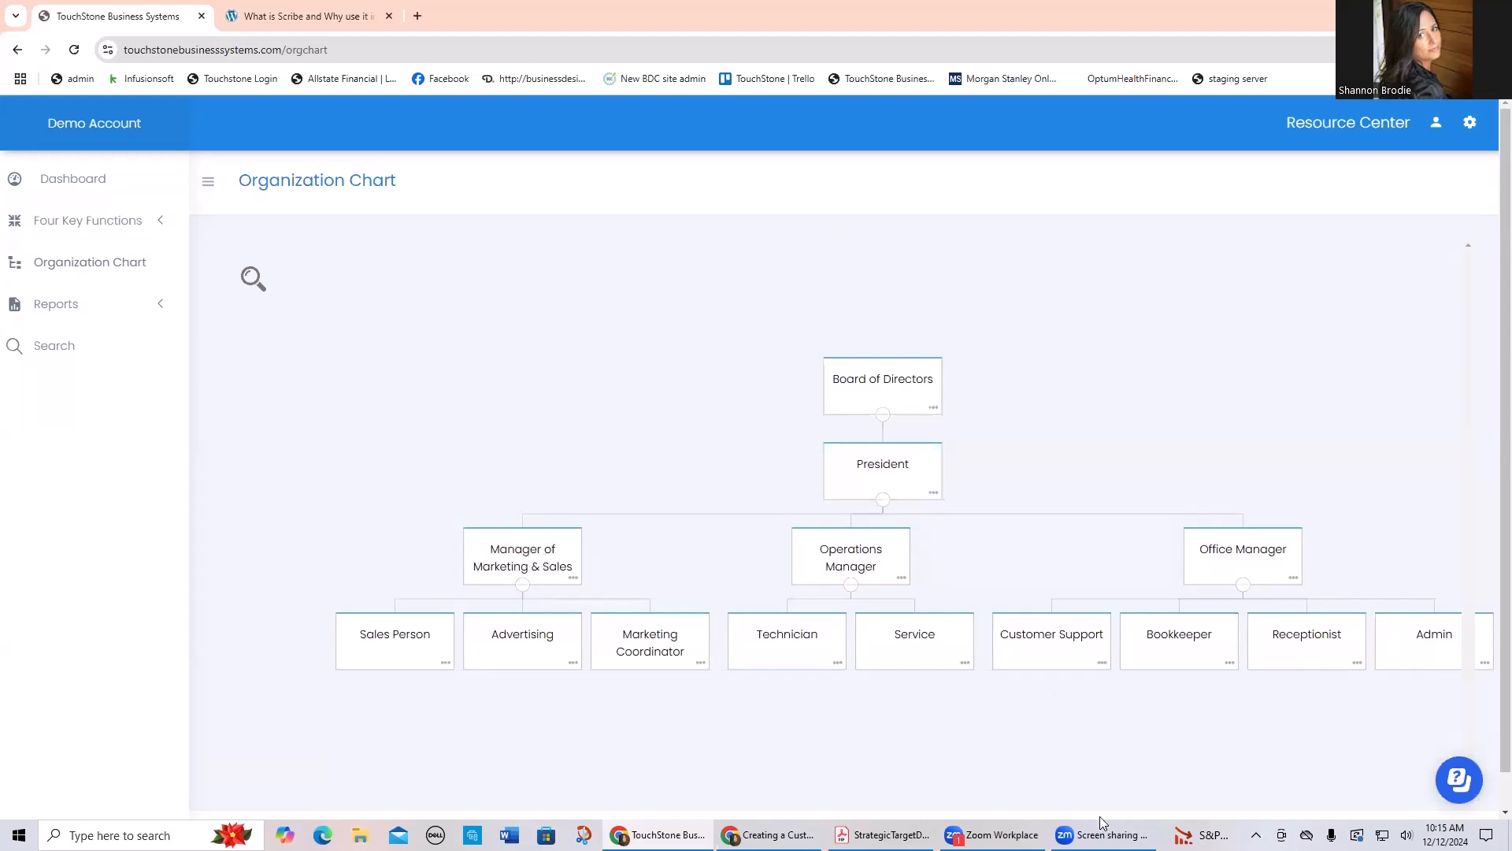
pyautogui.click(1436, 633)
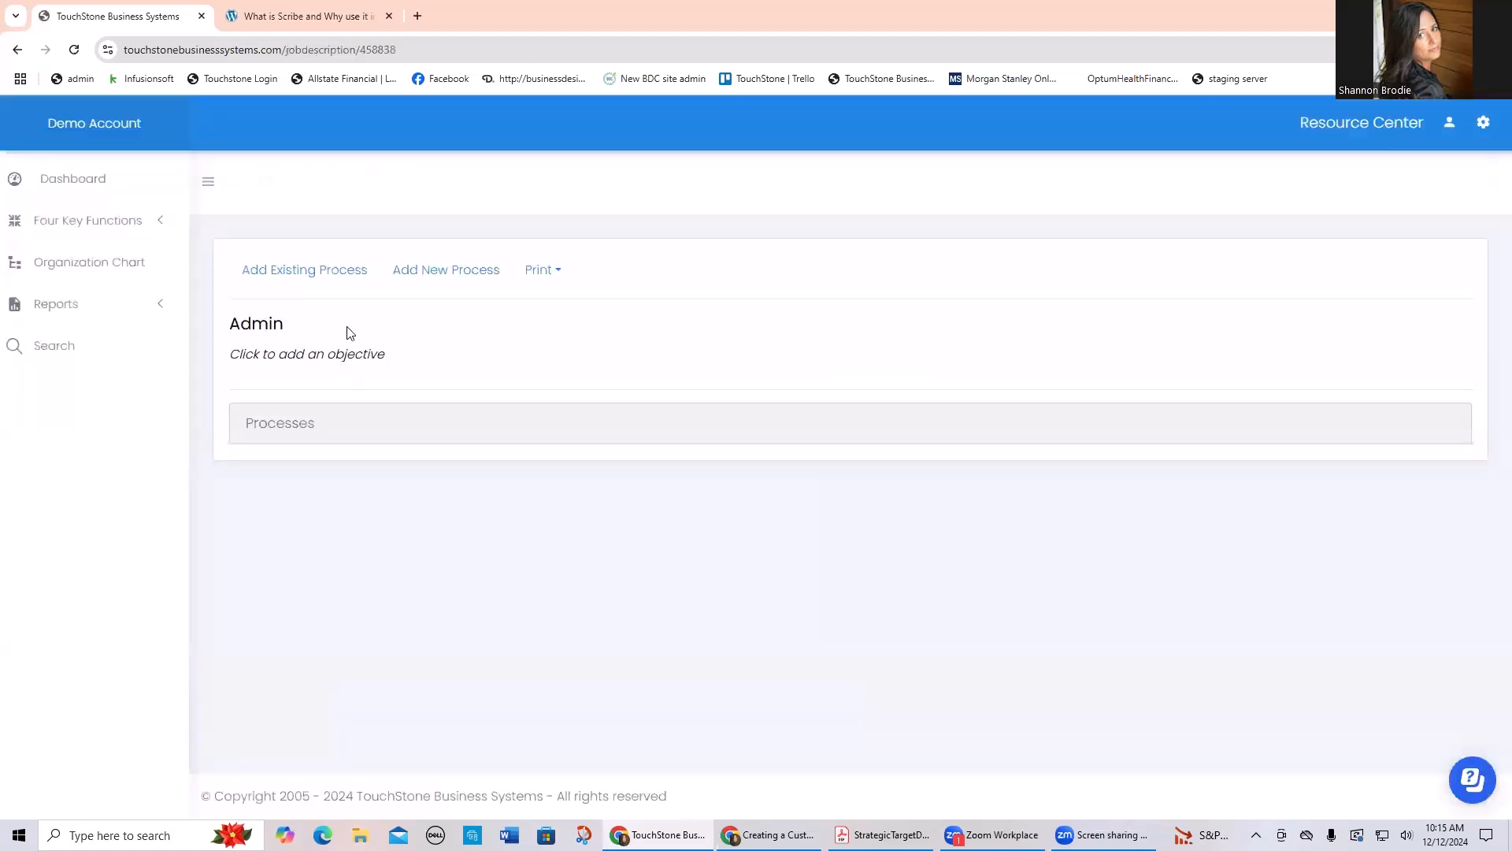
# Step: Rename the Admin job description to "Admin name, name" and save the title
pyautogui.click(309, 323)
pyautogui.write('name')
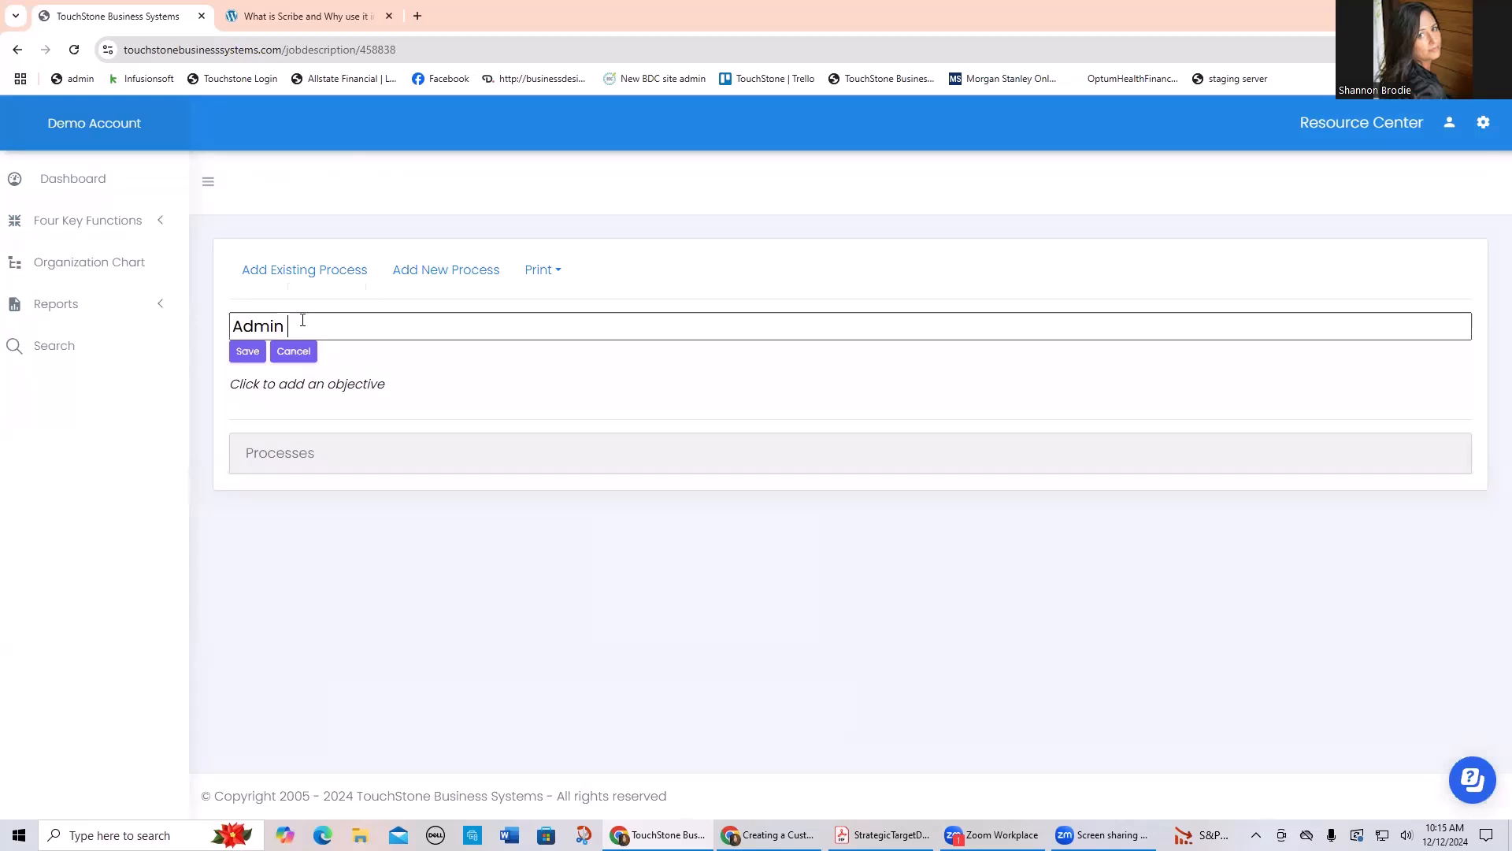
pyautogui.write(', name')
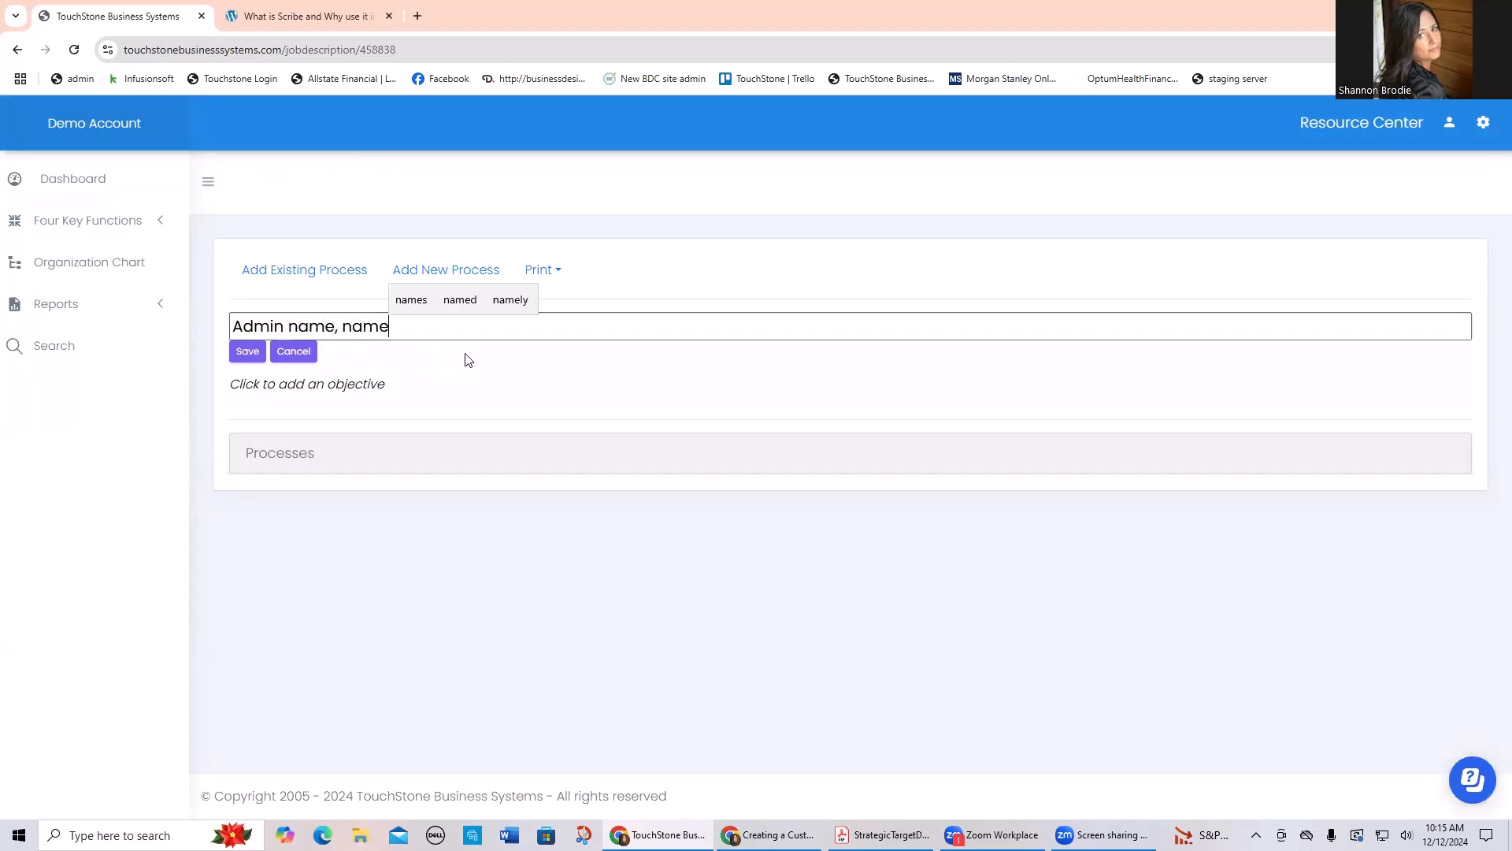
pyautogui.click(238, 349)
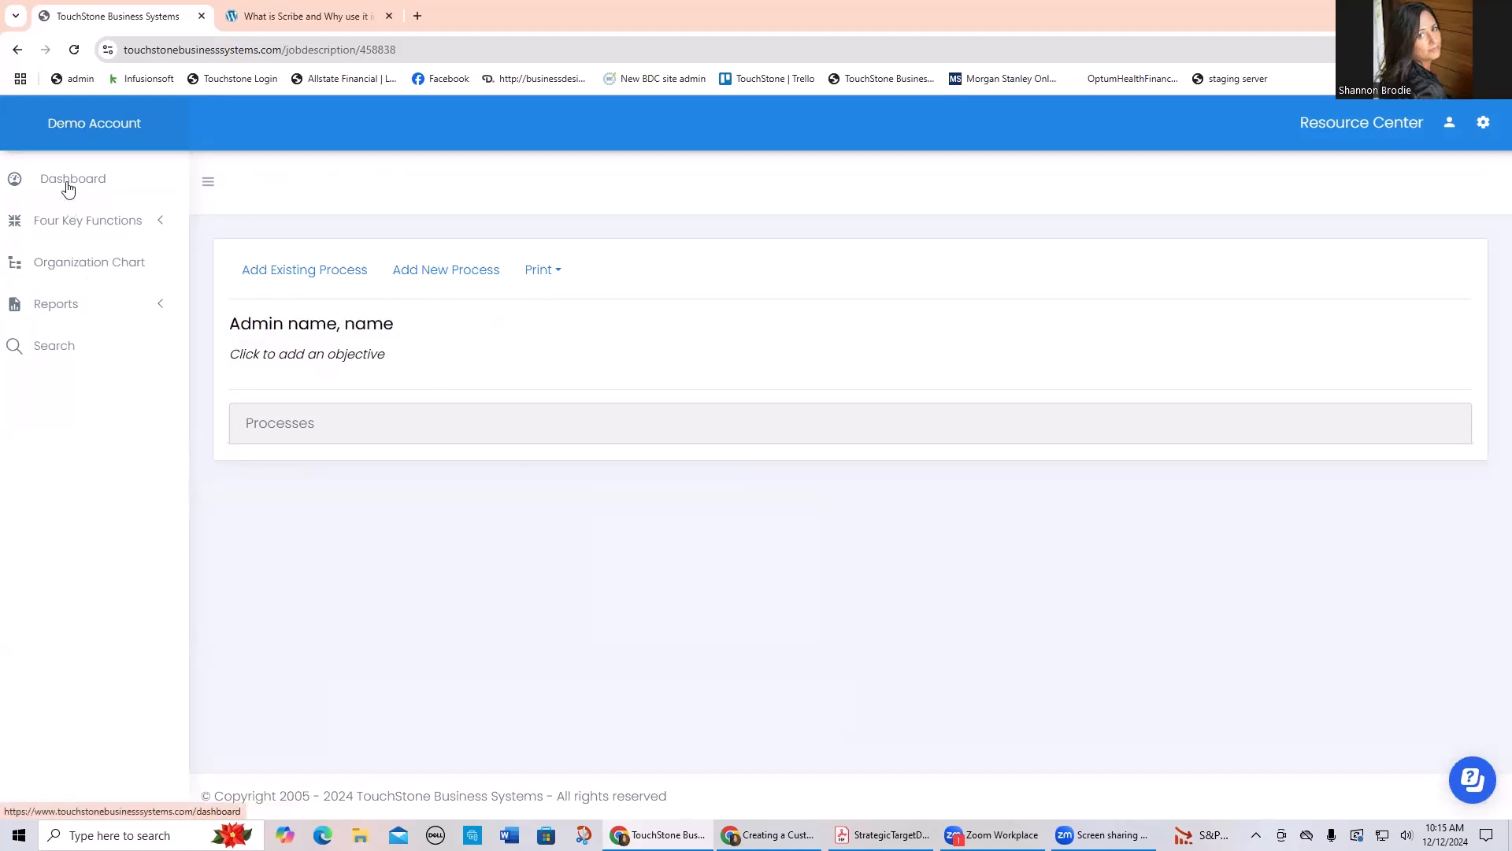
# Step: Review the whole organization chart and open the Customer Support job description from it
pyautogui.click(79, 265)
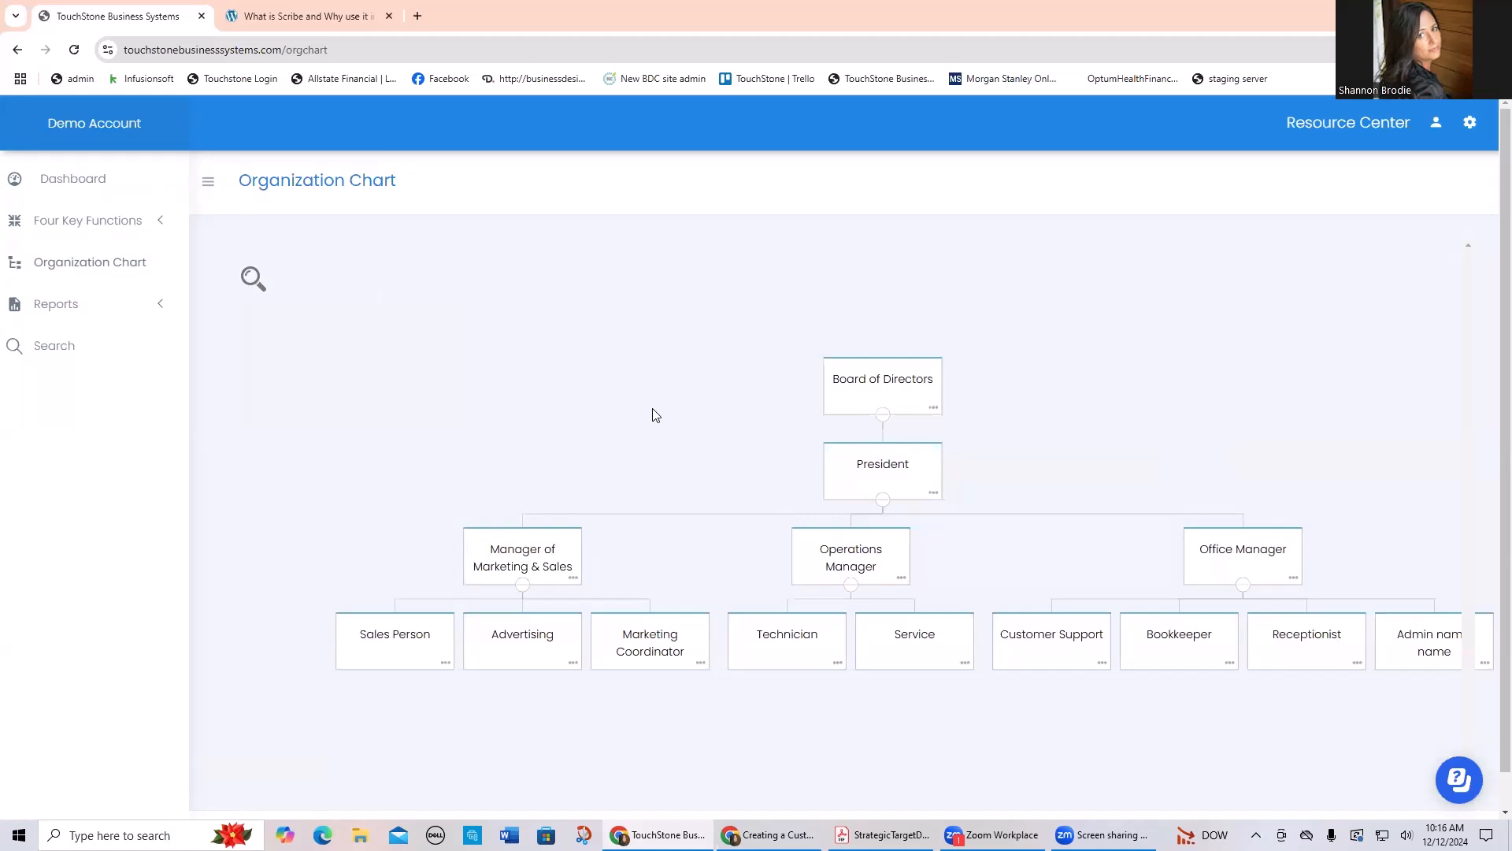
pyautogui.moveTo(654, 410); pyautogui.dragTo(583, 374)
pyautogui.scroll(-1, 583, 373)
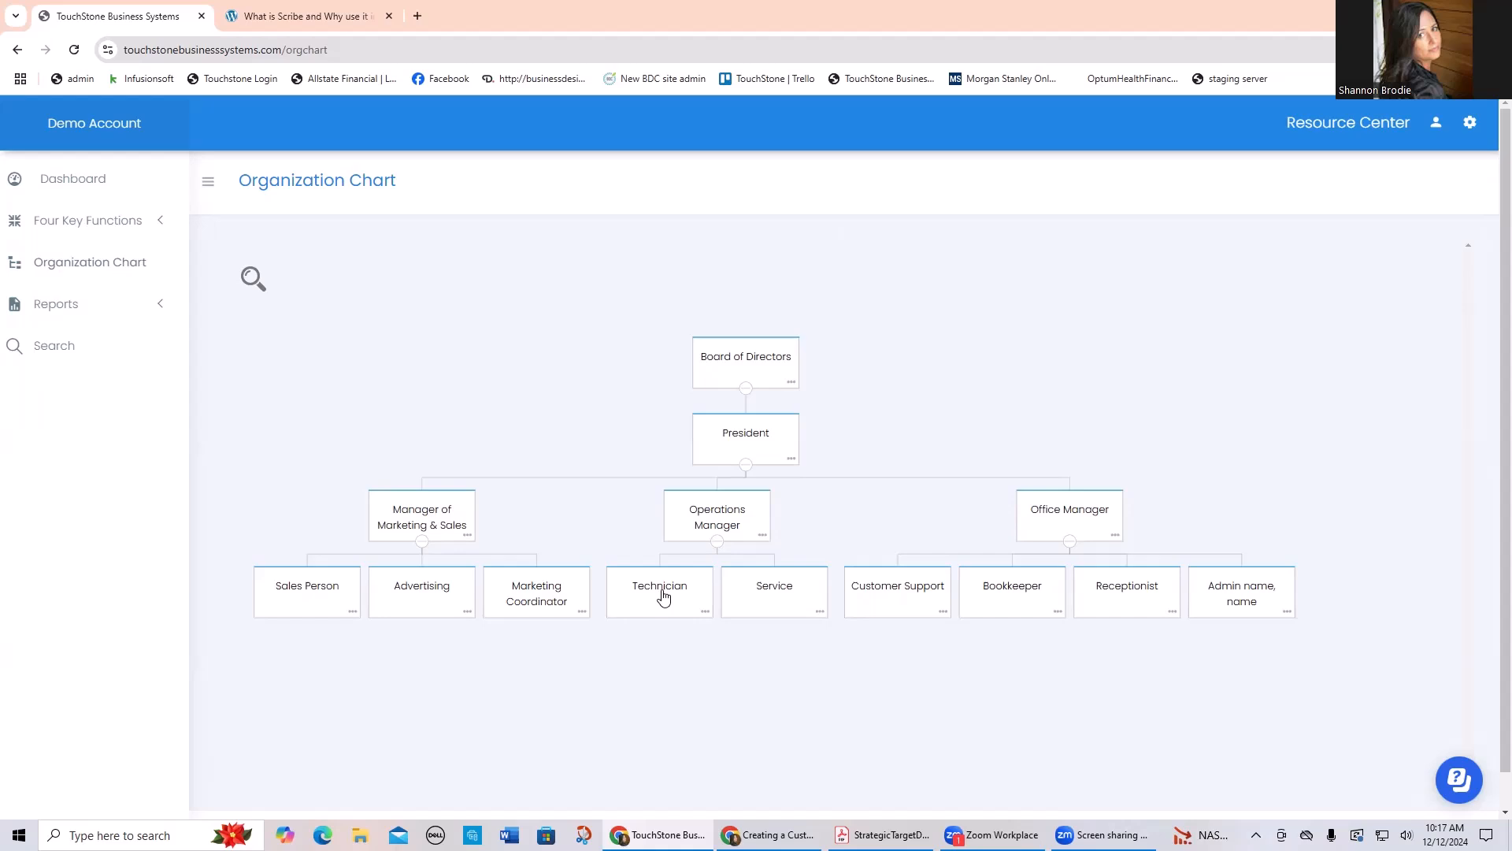
pyautogui.click(895, 596)
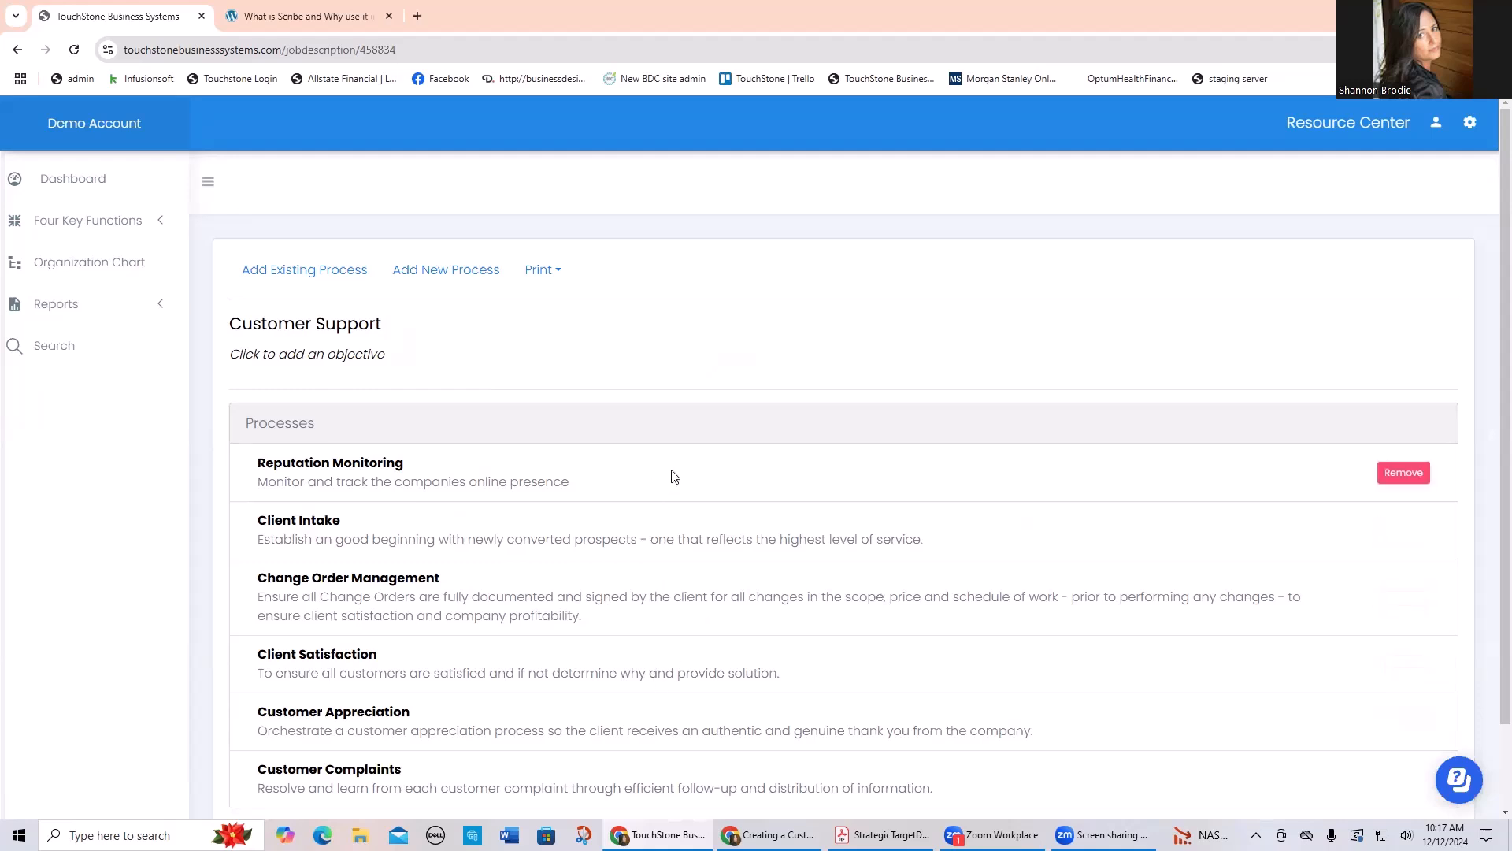
# Step: Rename the Office Manager job description to "Office Manager Hire Q1 2025", save it, and return to the organization chart
pyautogui.click(65, 267)
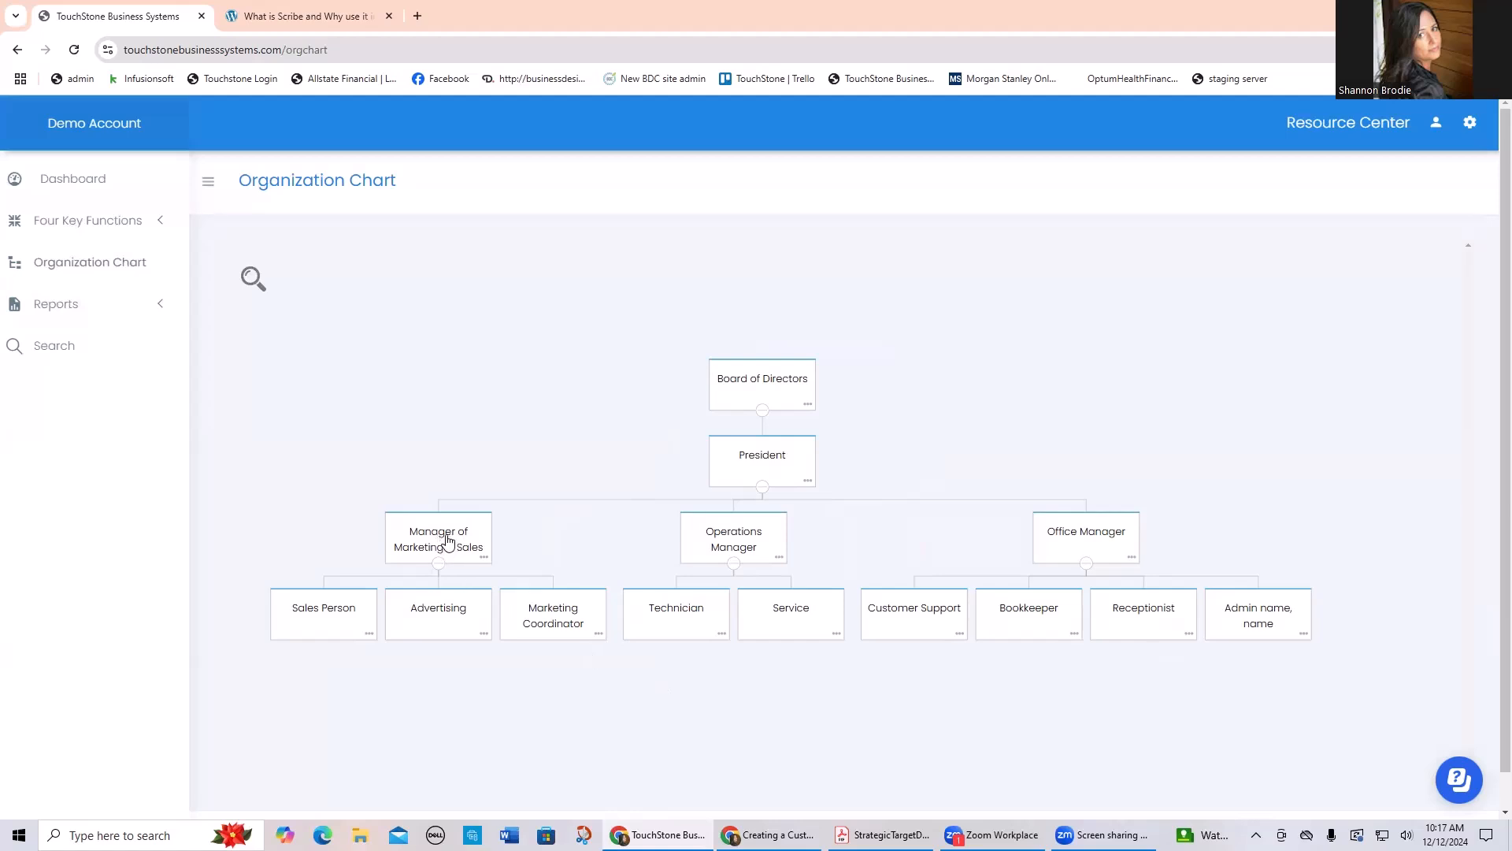
pyautogui.click(1081, 540)
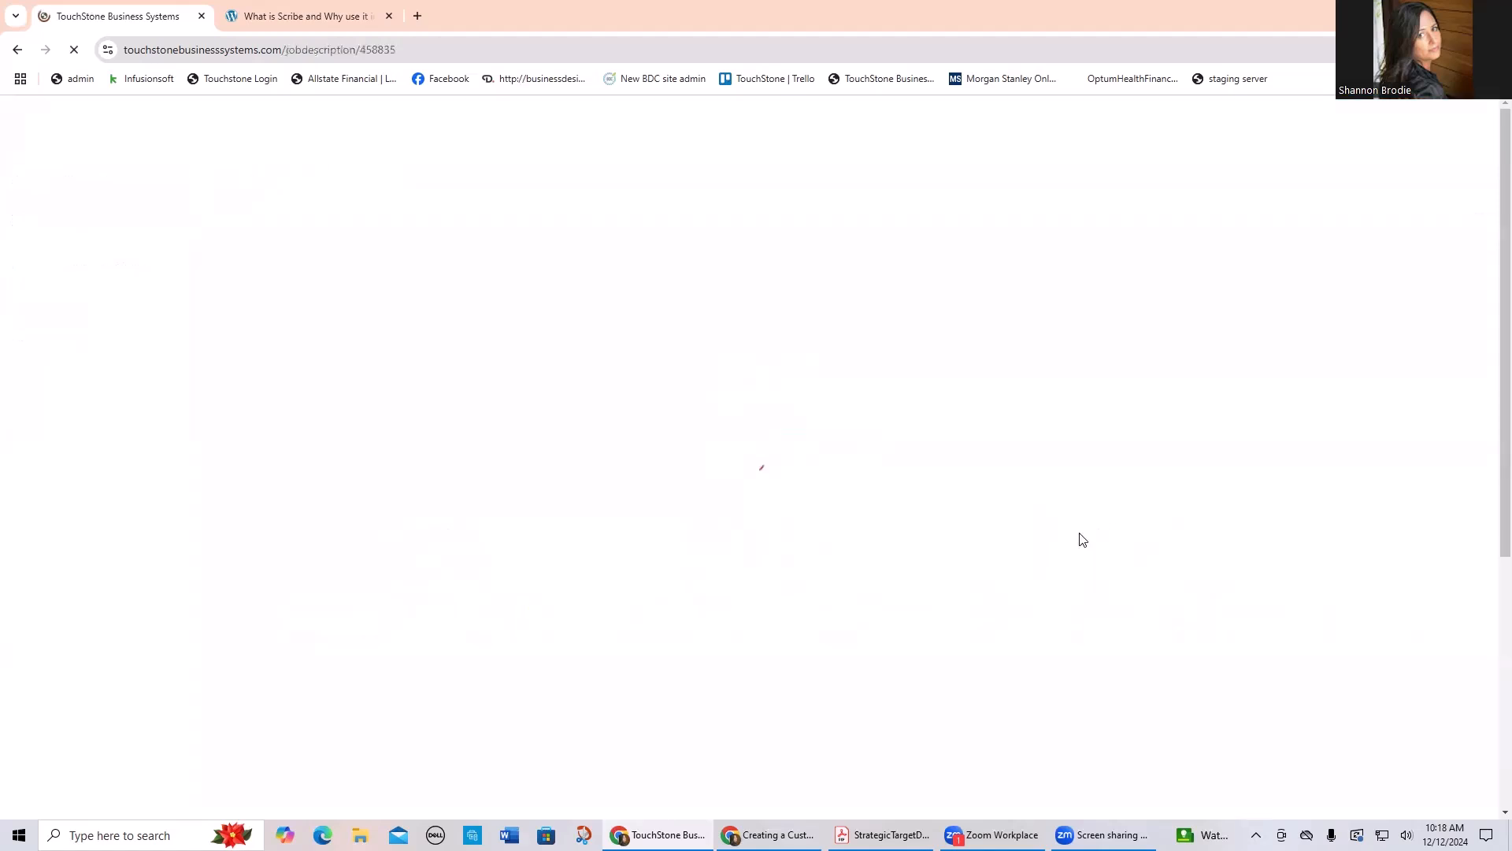
pyautogui.click(318, 313)
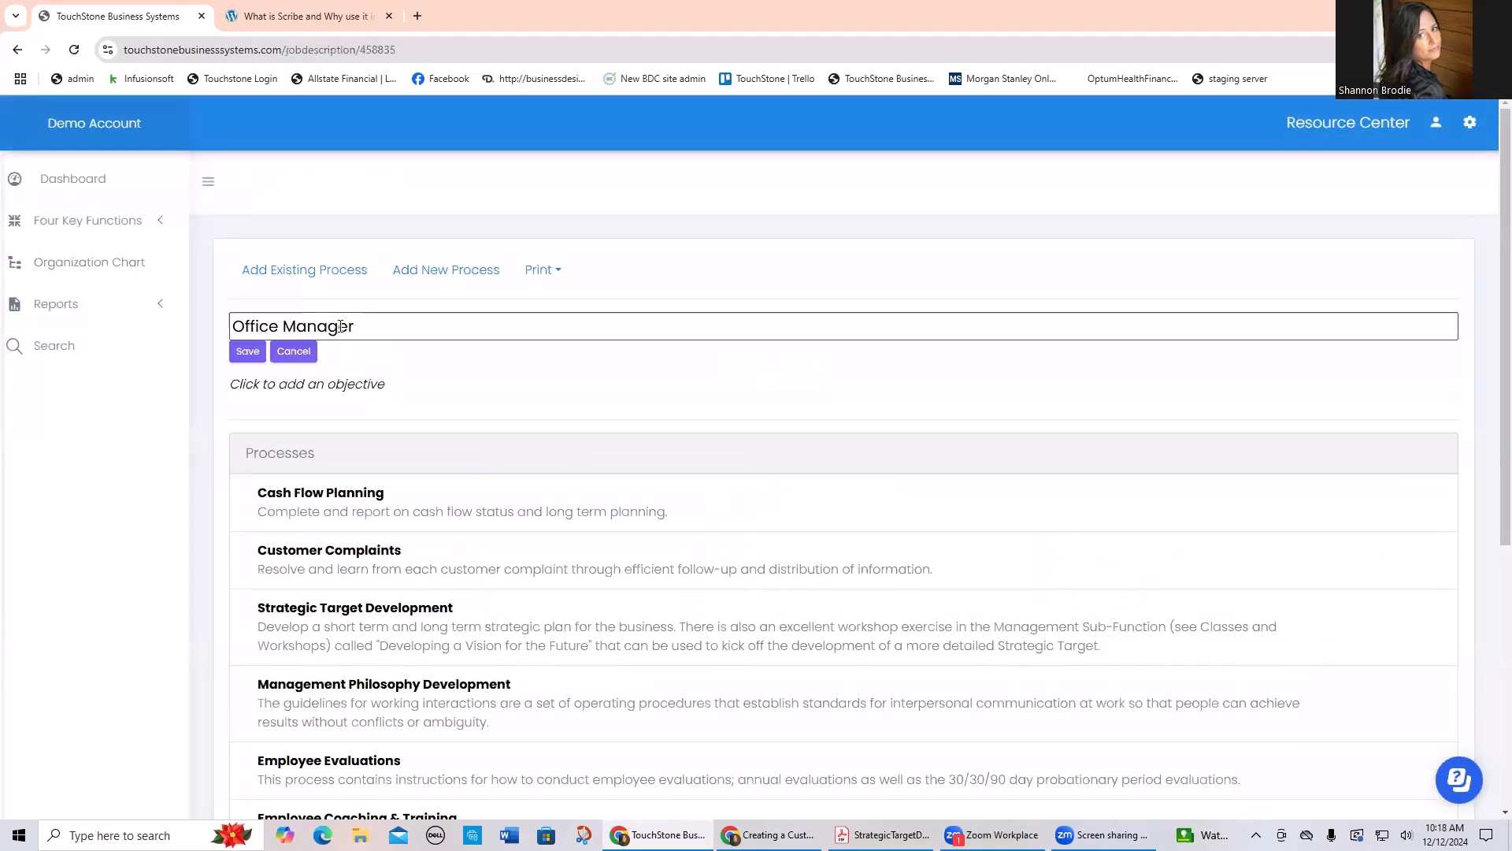
pyautogui.write('Hire Q1 2025')
pyautogui.click(246, 351)
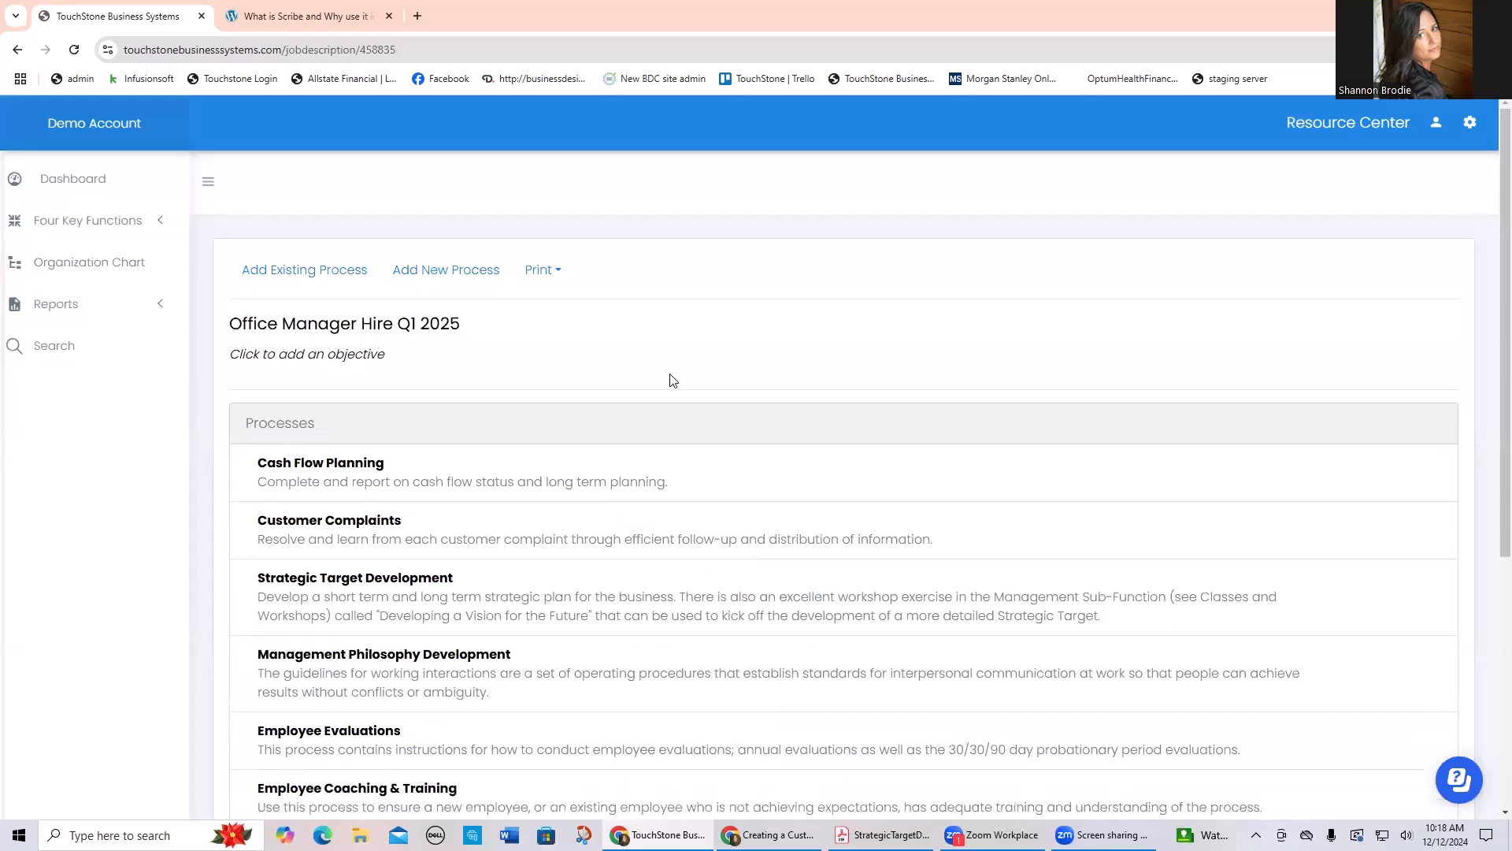
pyautogui.click(74, 266)
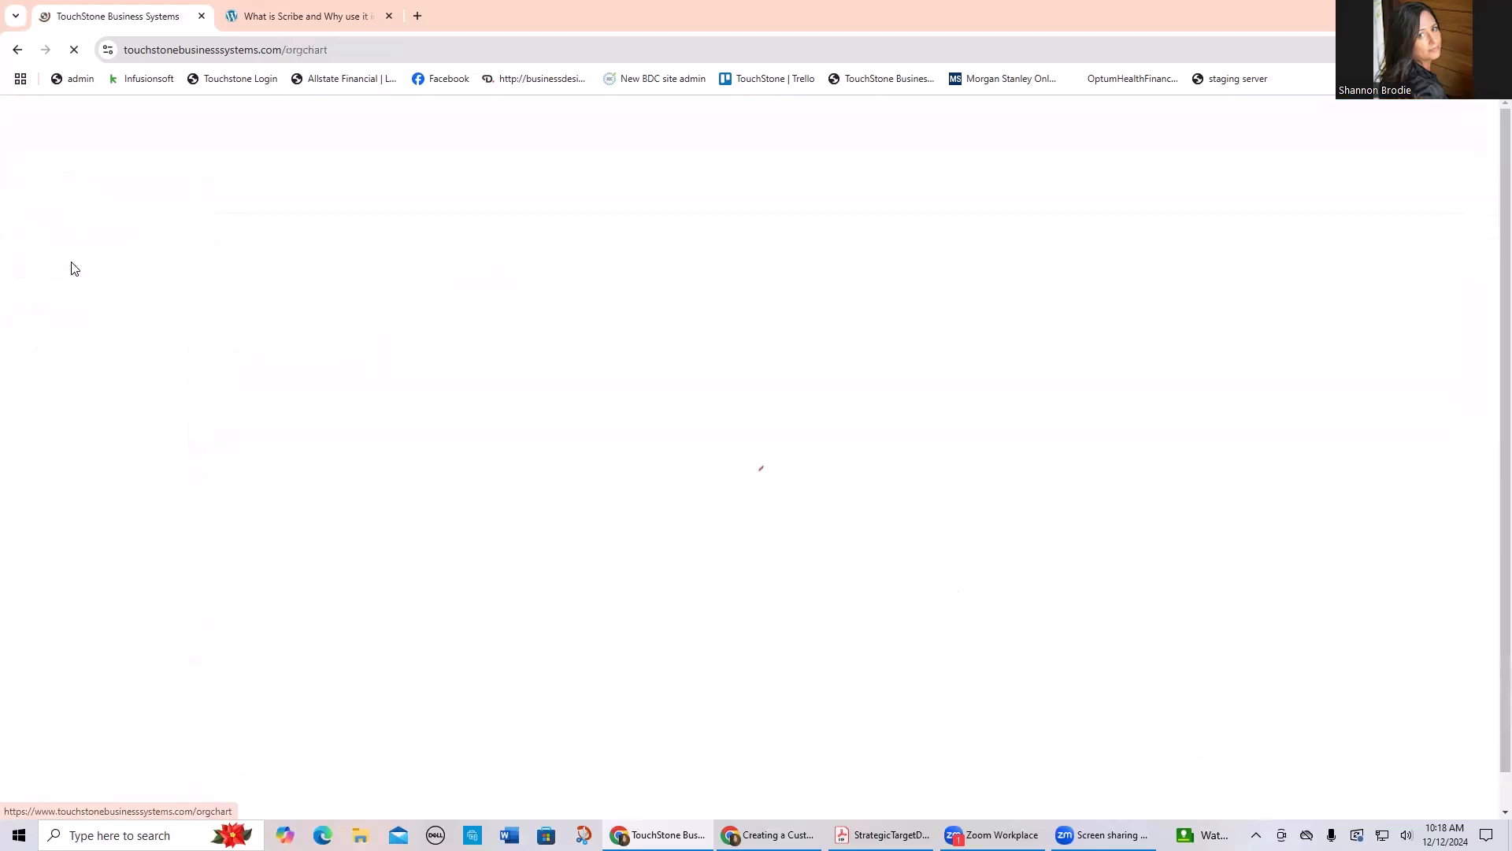
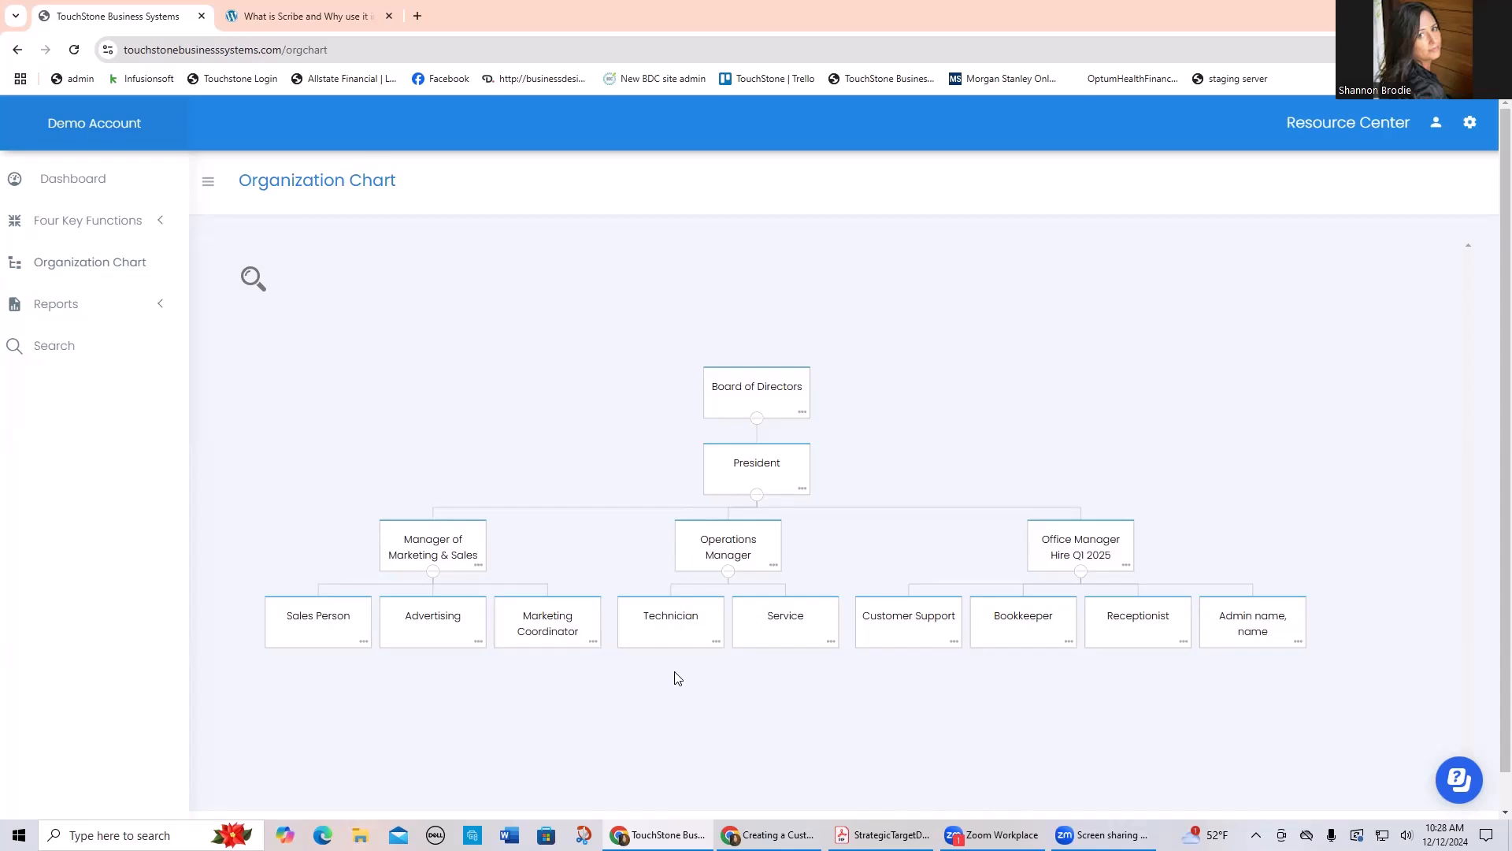
# Step: Add a position under Technician in the organization chart and save it with the title "Junior Tach"
pyautogui.click(716, 641)
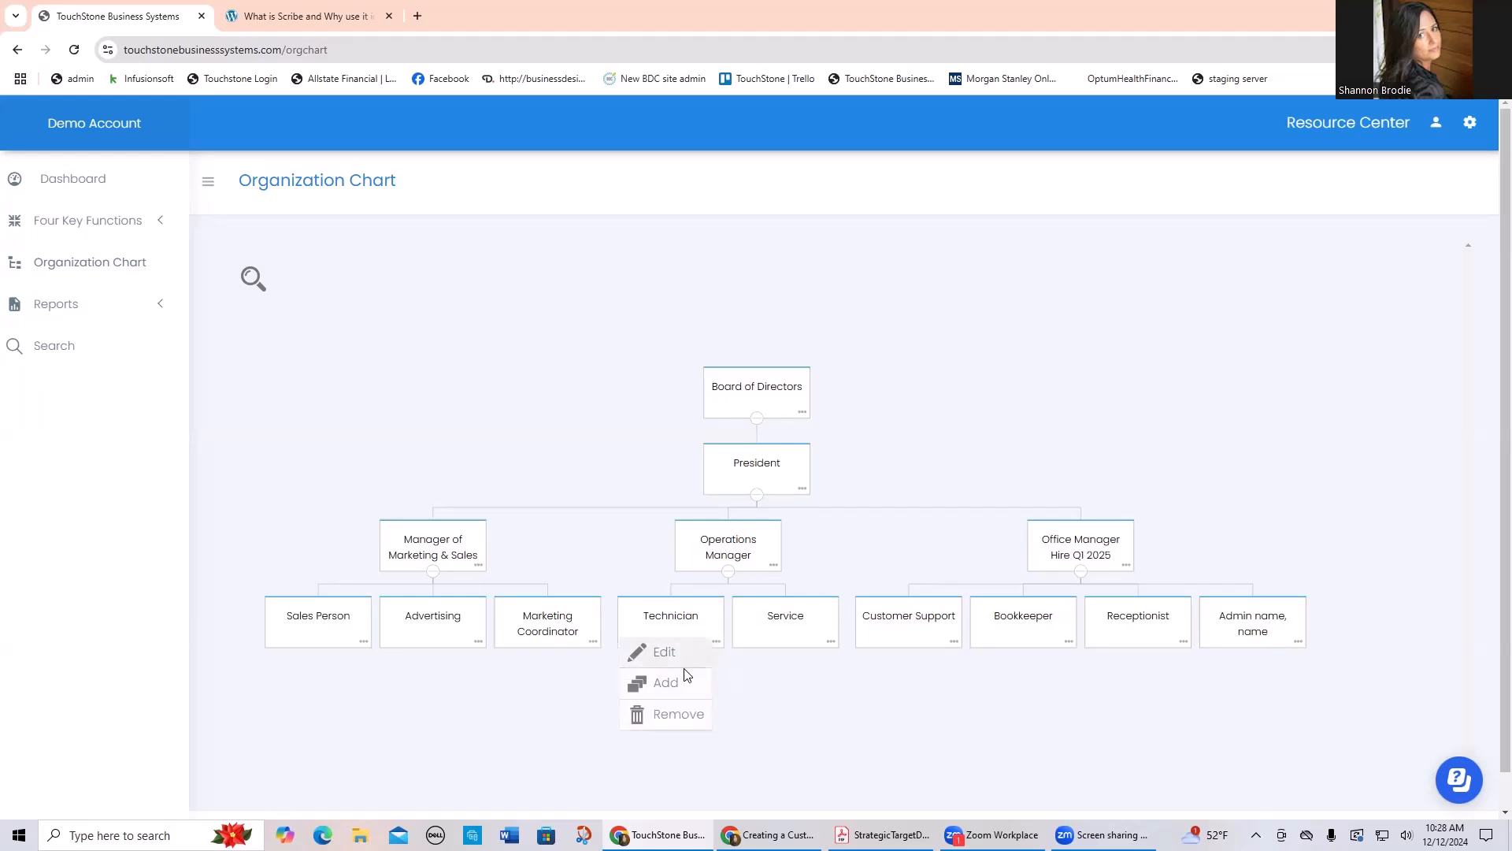
pyautogui.click(666, 683)
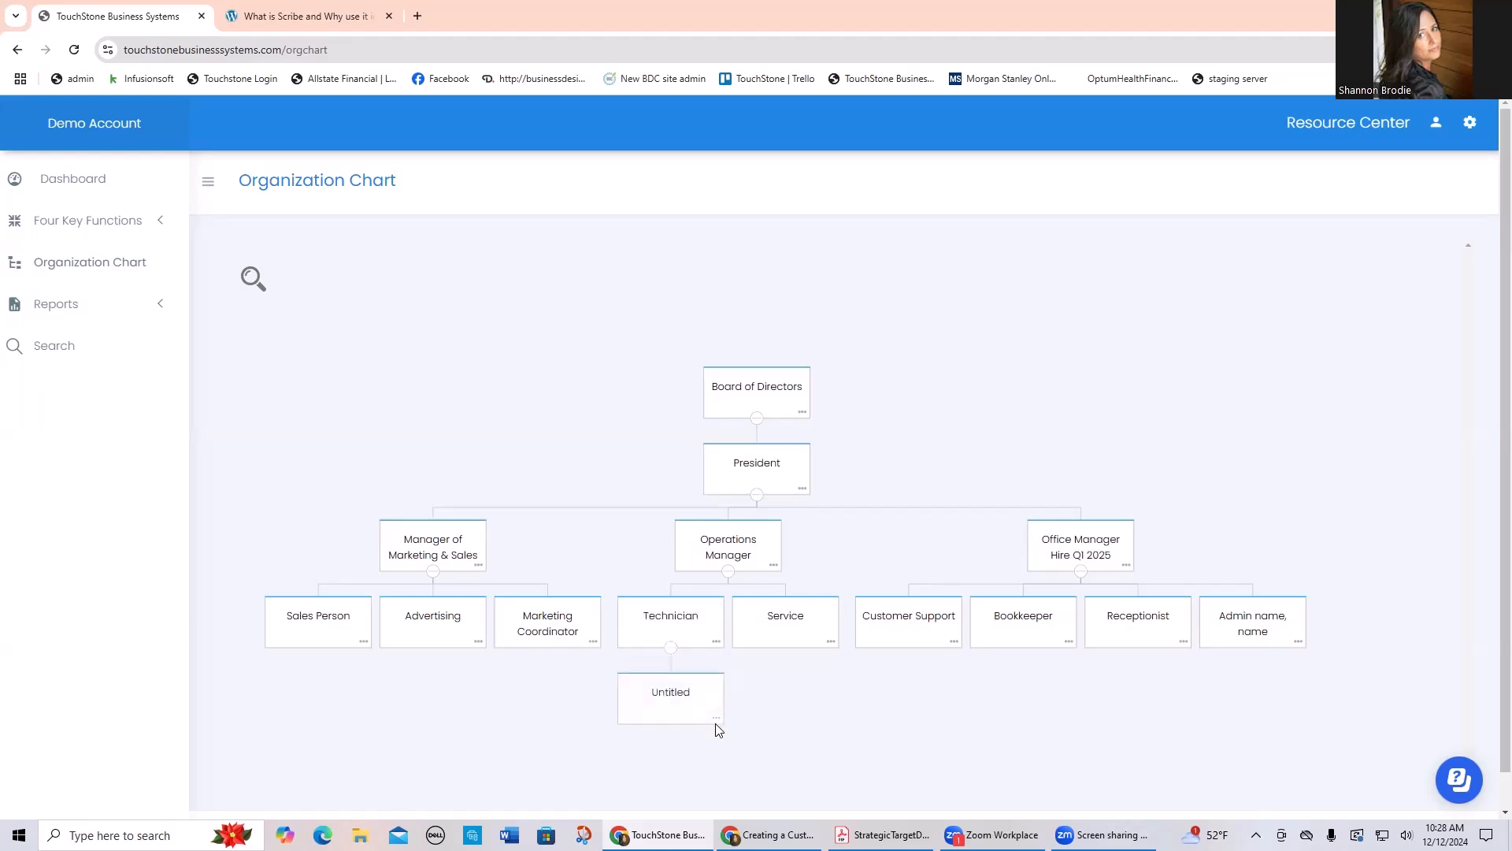
pyautogui.click(716, 718)
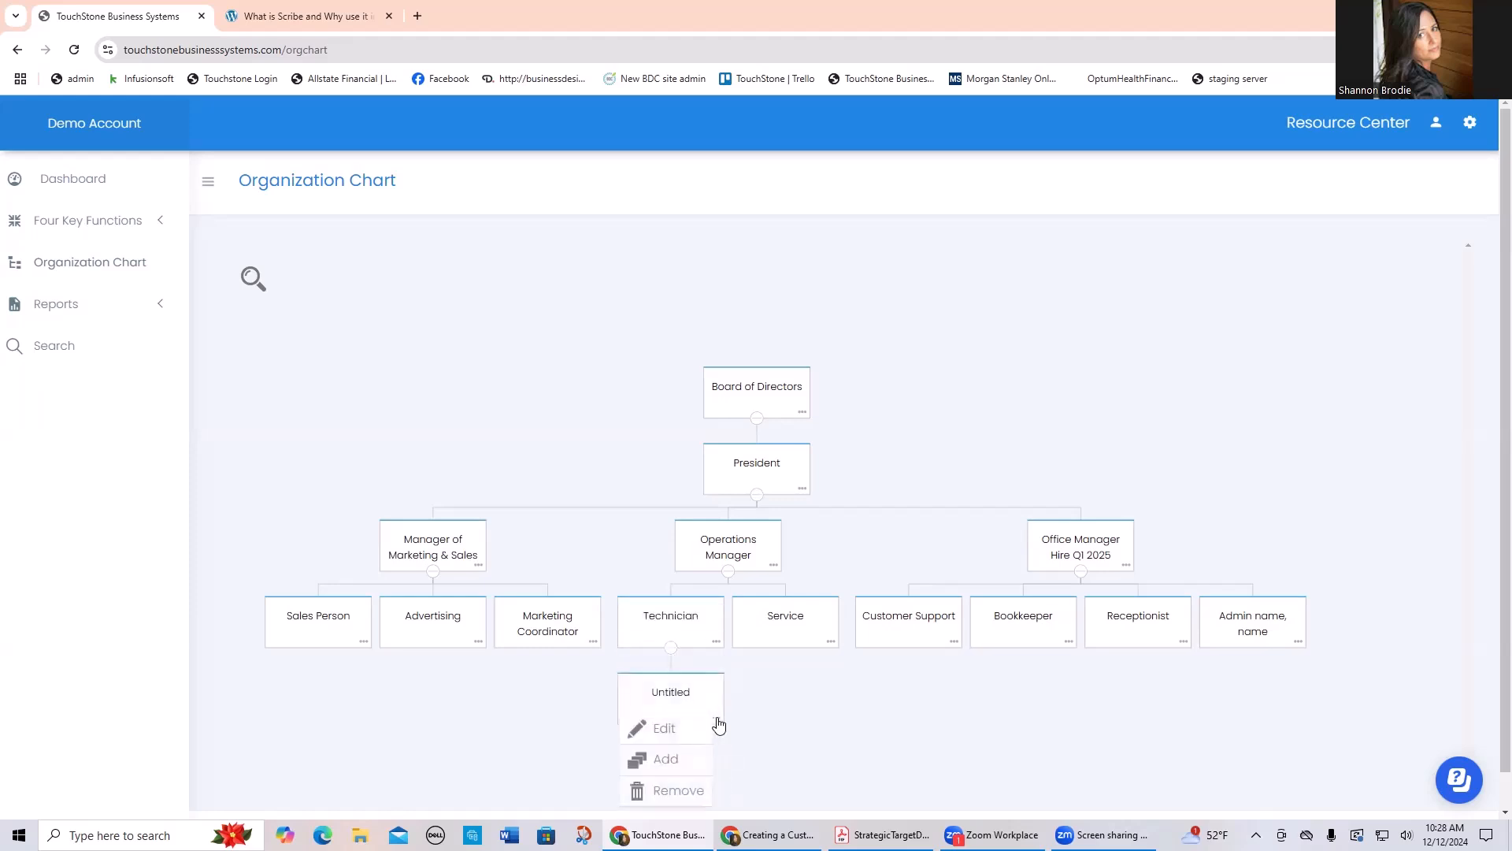
pyautogui.click(665, 728)
pyautogui.click(617, 273)
pyautogui.moveTo(638, 209); pyautogui.dragTo(450, 210)
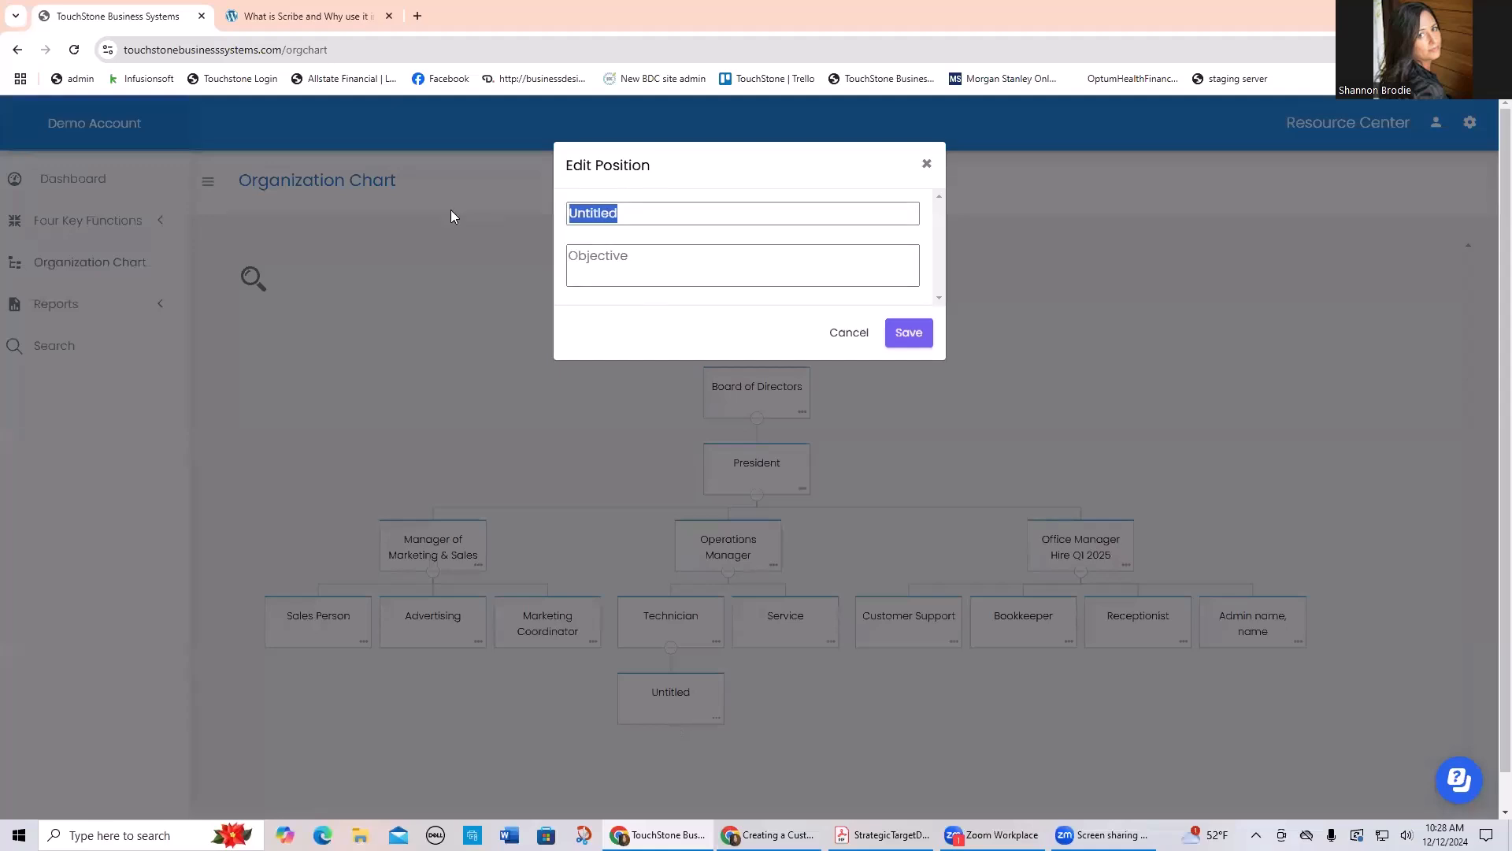
pyautogui.write('Juniro Tach')
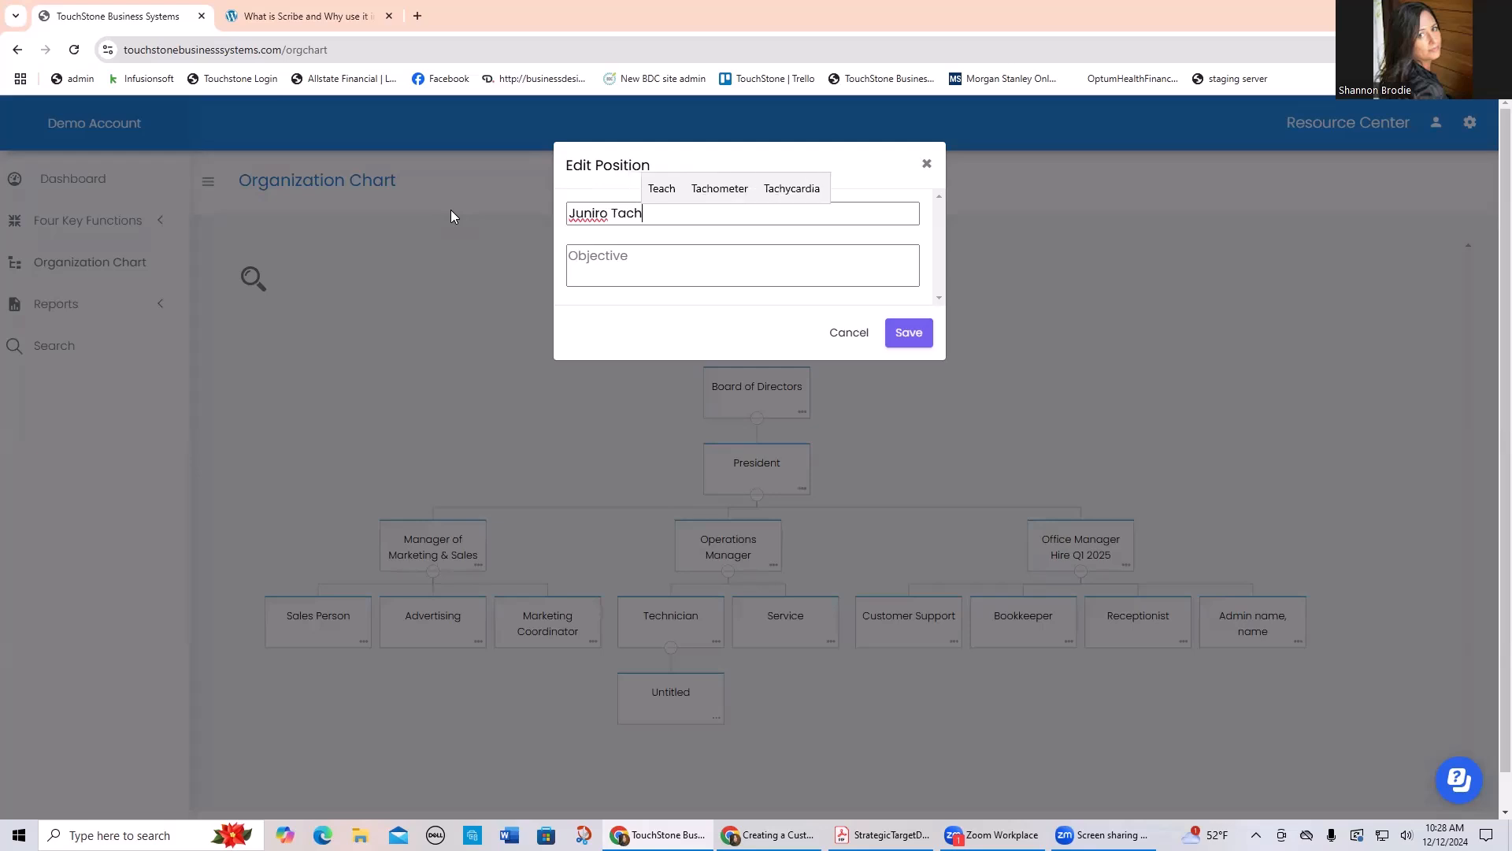
pyautogui.rightClick(584, 218)
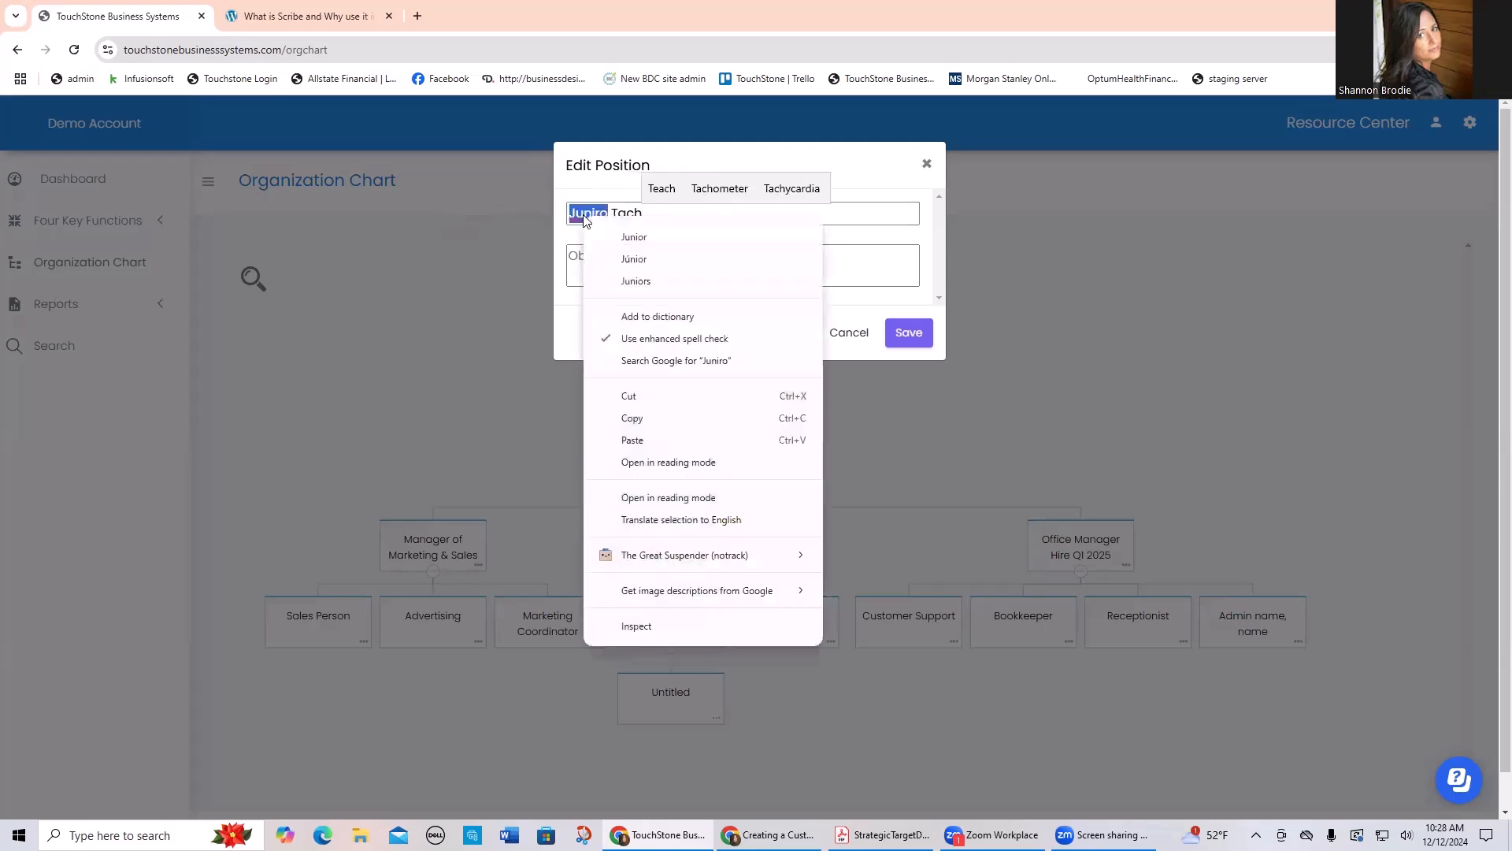
pyautogui.click(634, 236)
pyautogui.click(909, 332)
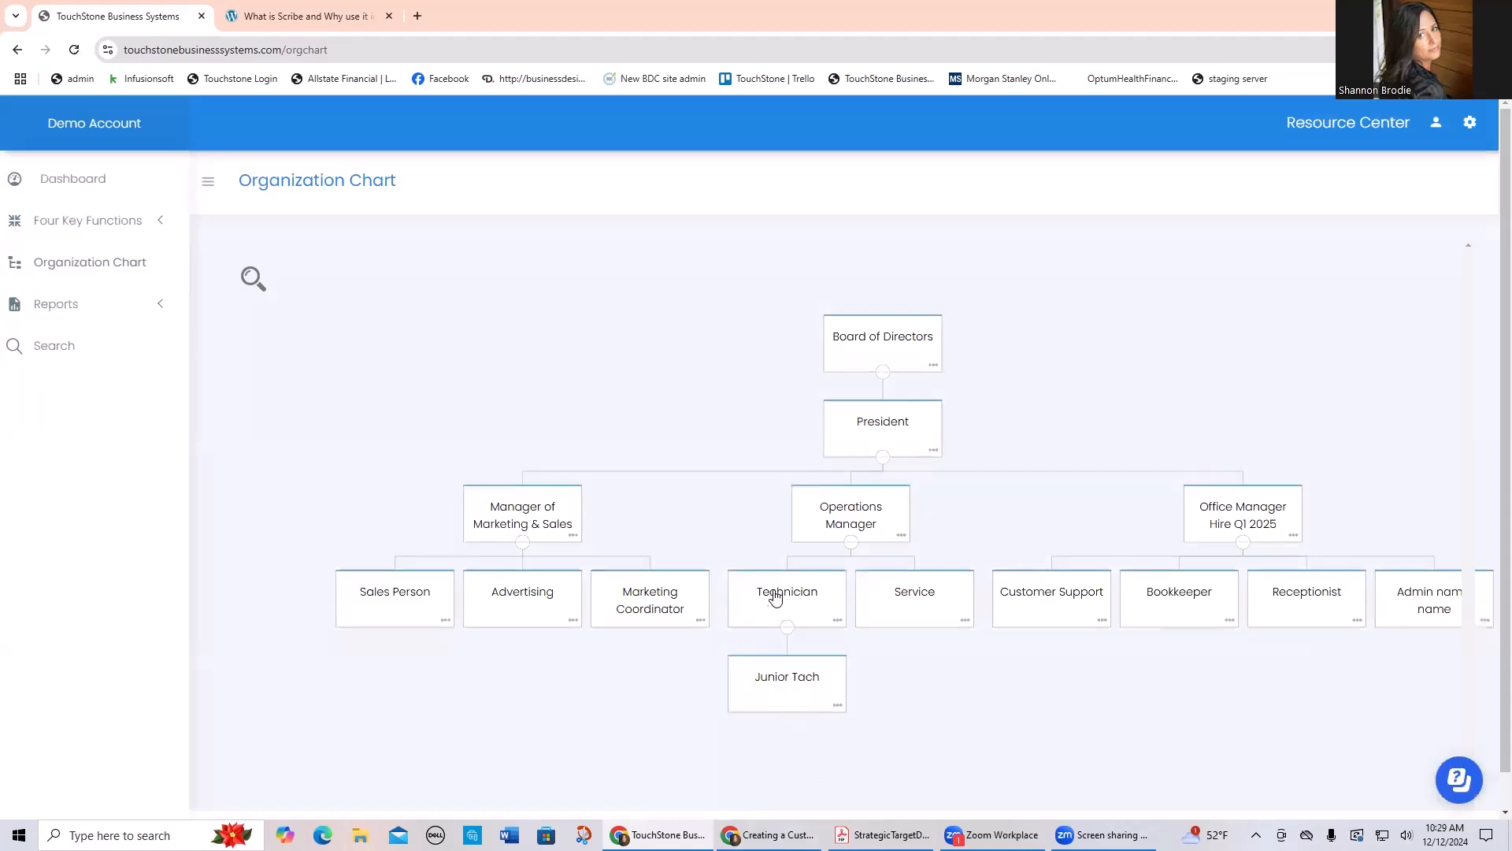
# Step: Add a position under Junior Tach and save it with the title "Entry"
pyautogui.click(838, 705)
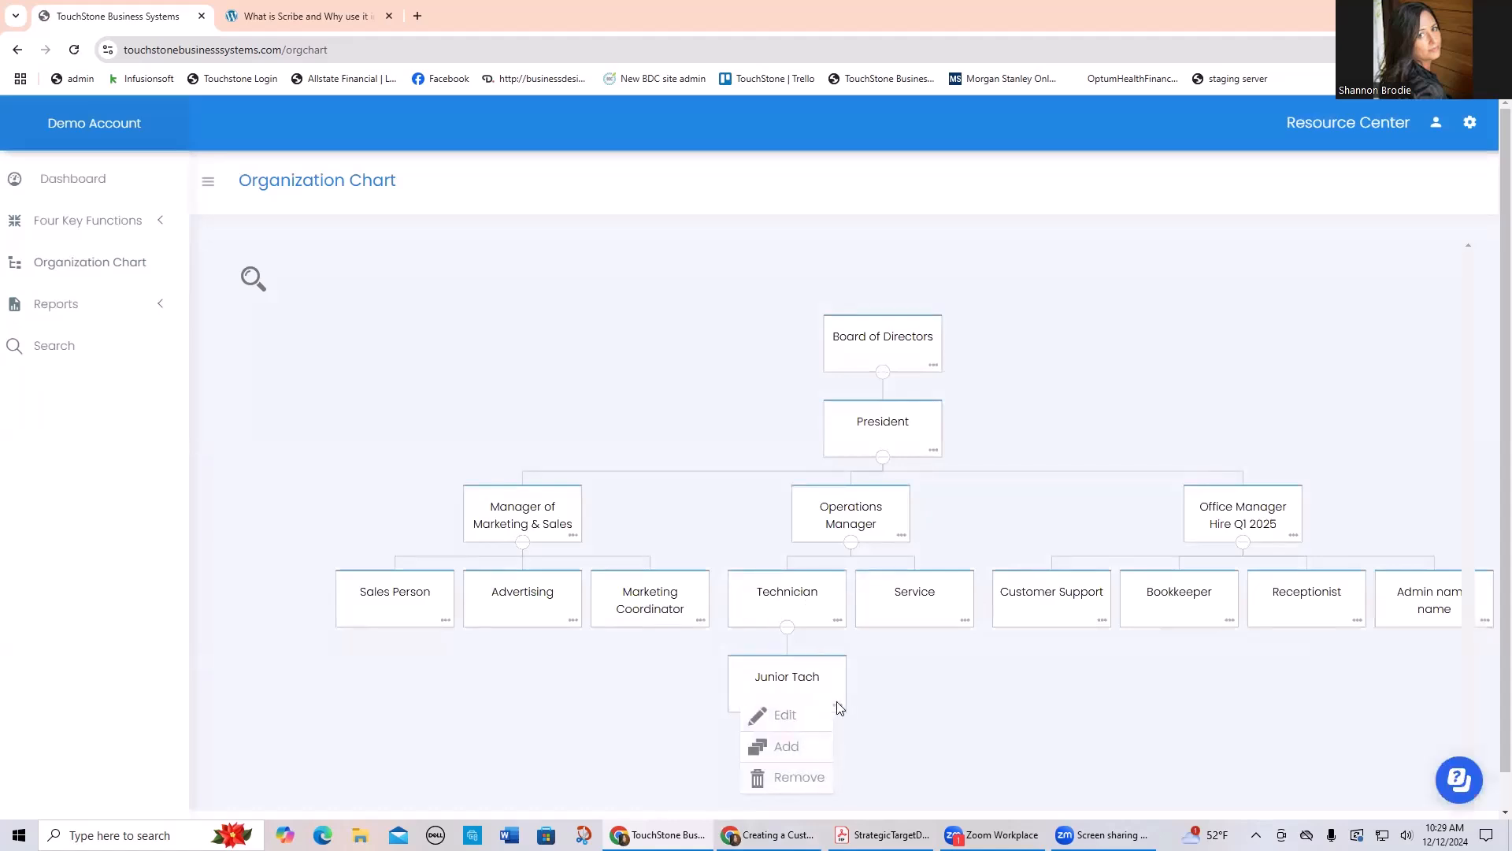
pyautogui.click(805, 751)
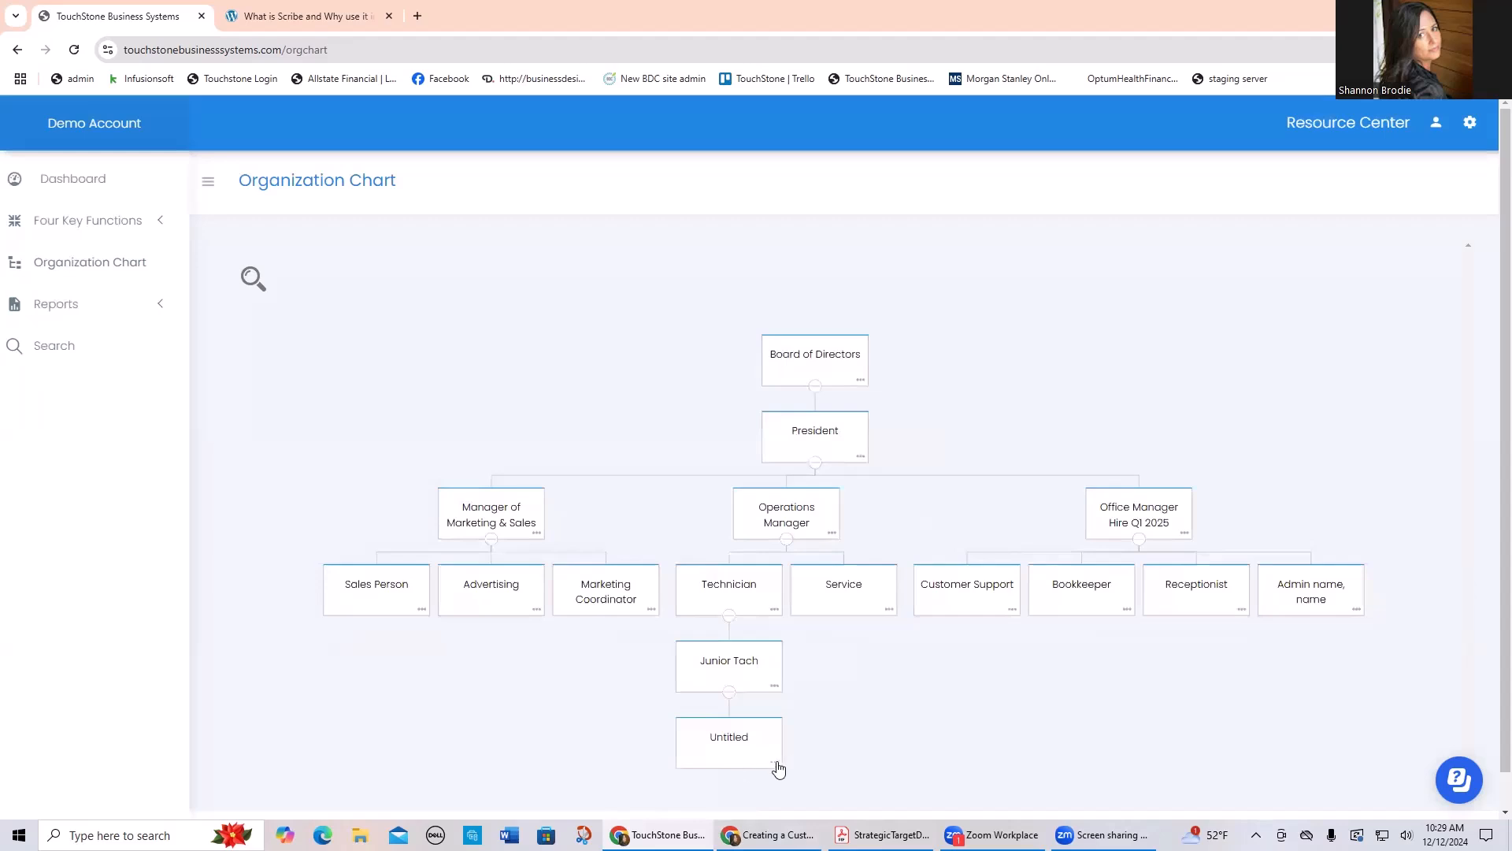
pyautogui.click(775, 762)
pyautogui.click(696, 772)
pyautogui.click(641, 213)
pyautogui.moveTo(641, 212); pyautogui.dragTo(521, 220)
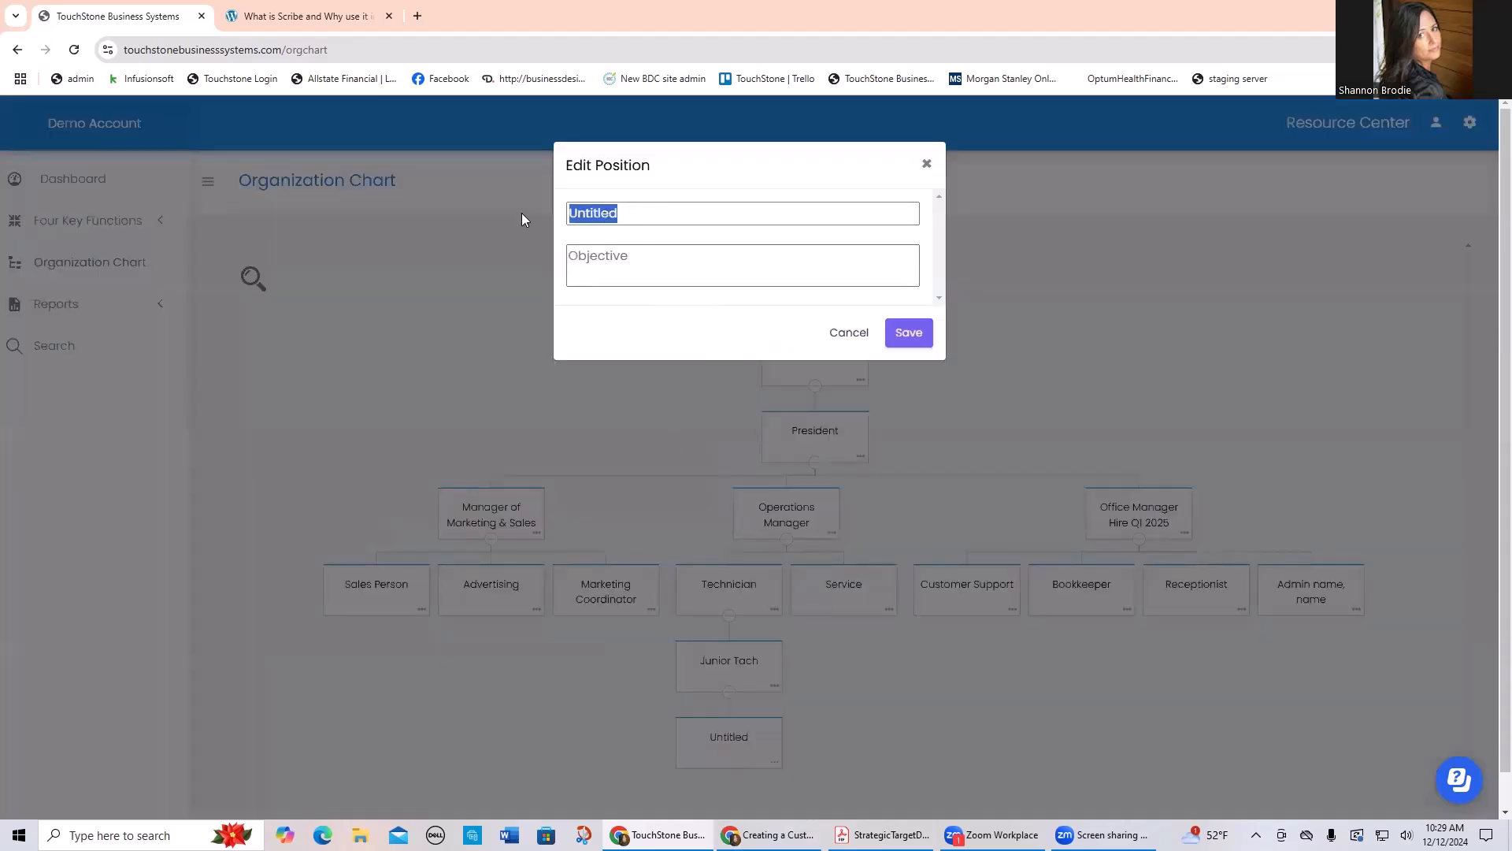
pyautogui.write('Entry')
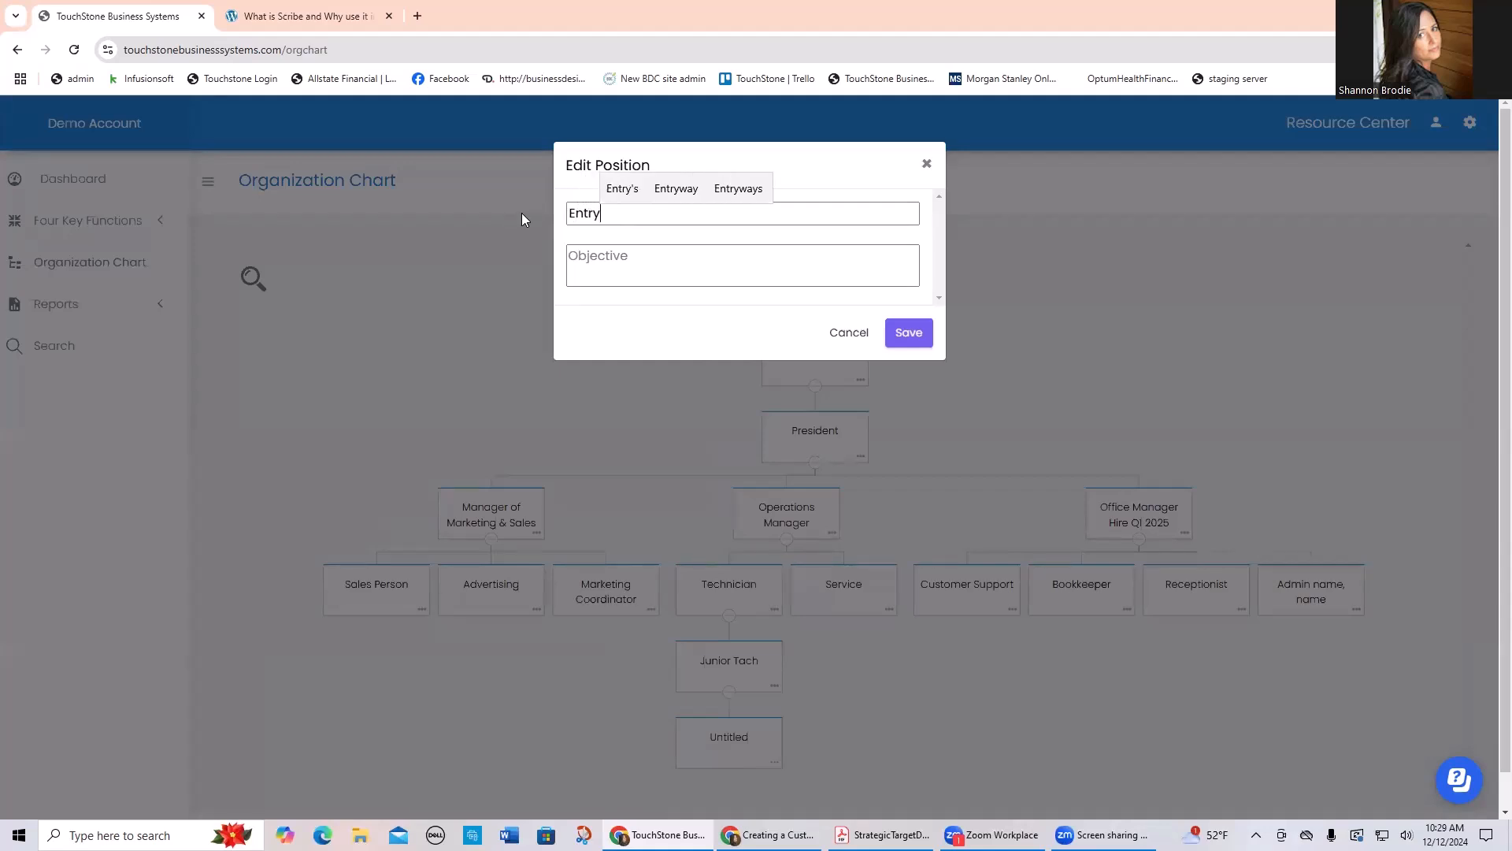
pyautogui.click(733, 279)
pyautogui.click(910, 335)
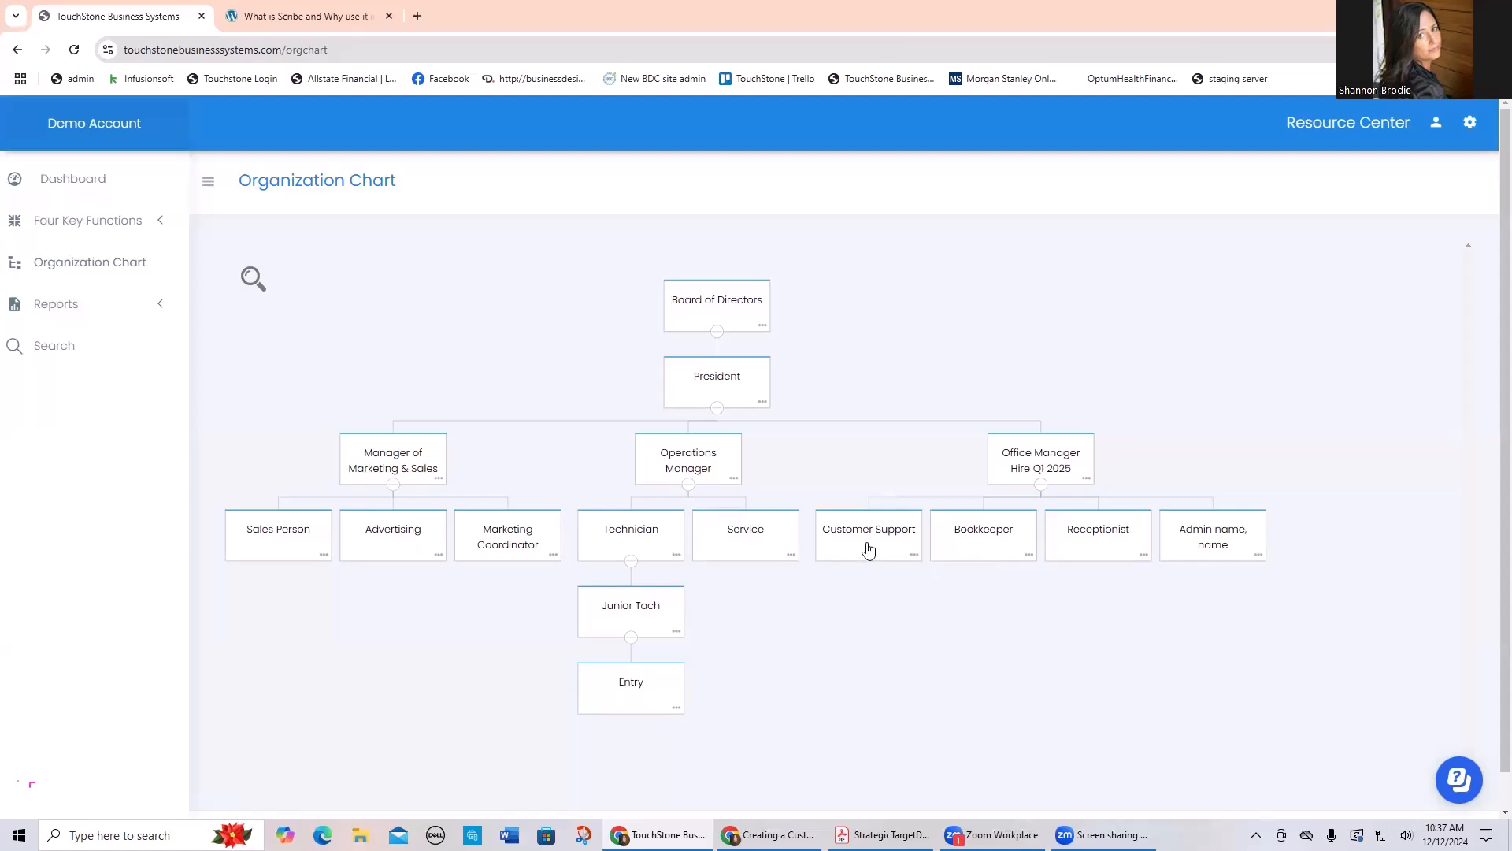
# Step: Move the Customer Support position from the Office Manager to the Operations Manager in the organization chart
pyautogui.moveTo(883, 537); pyautogui.dragTo(665, 476)
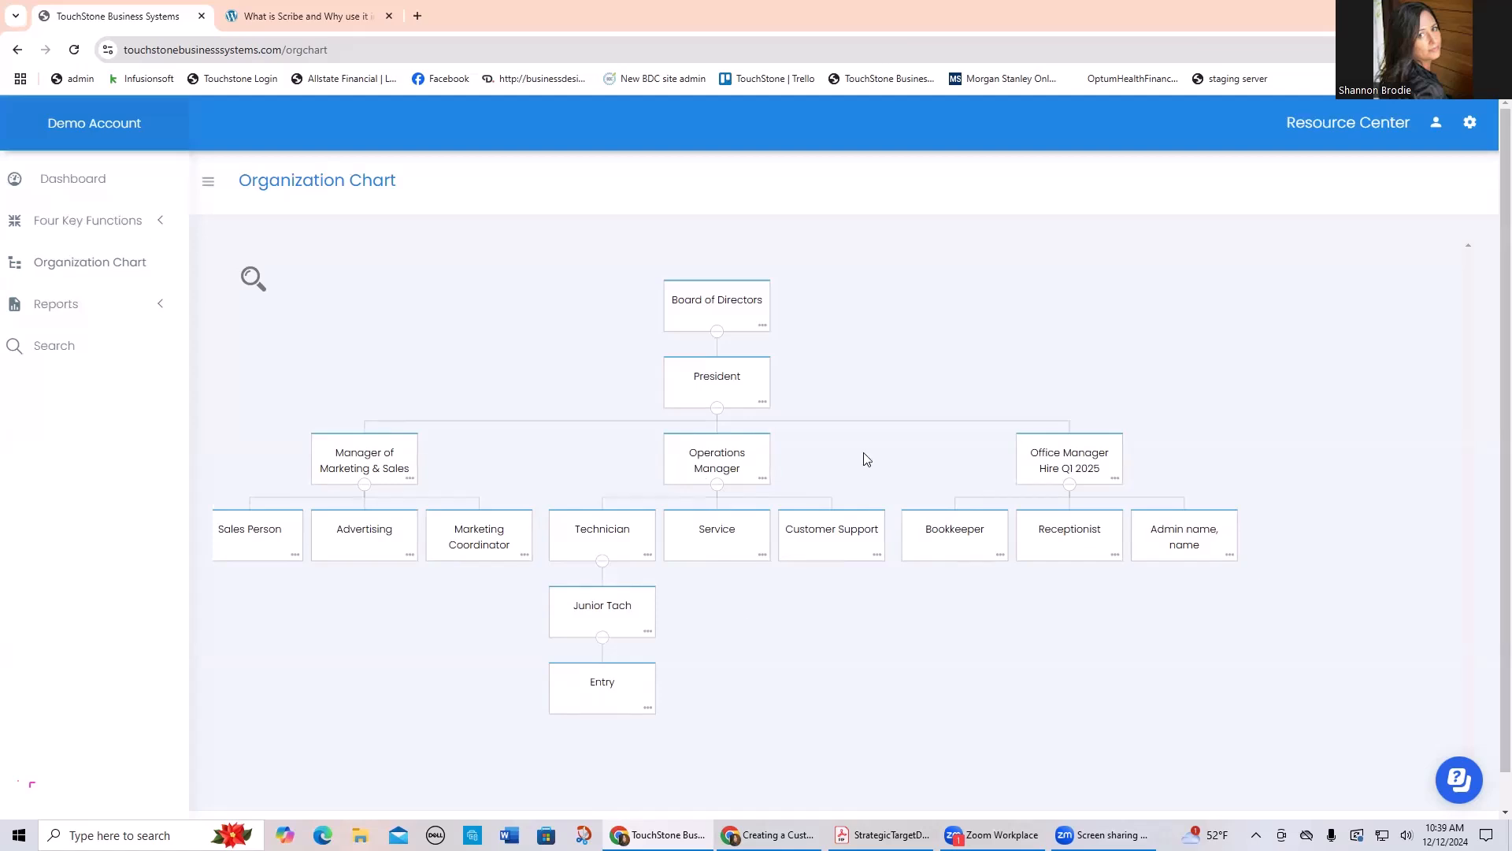
pyautogui.moveTo(861, 460); pyautogui.dragTo(906, 476)
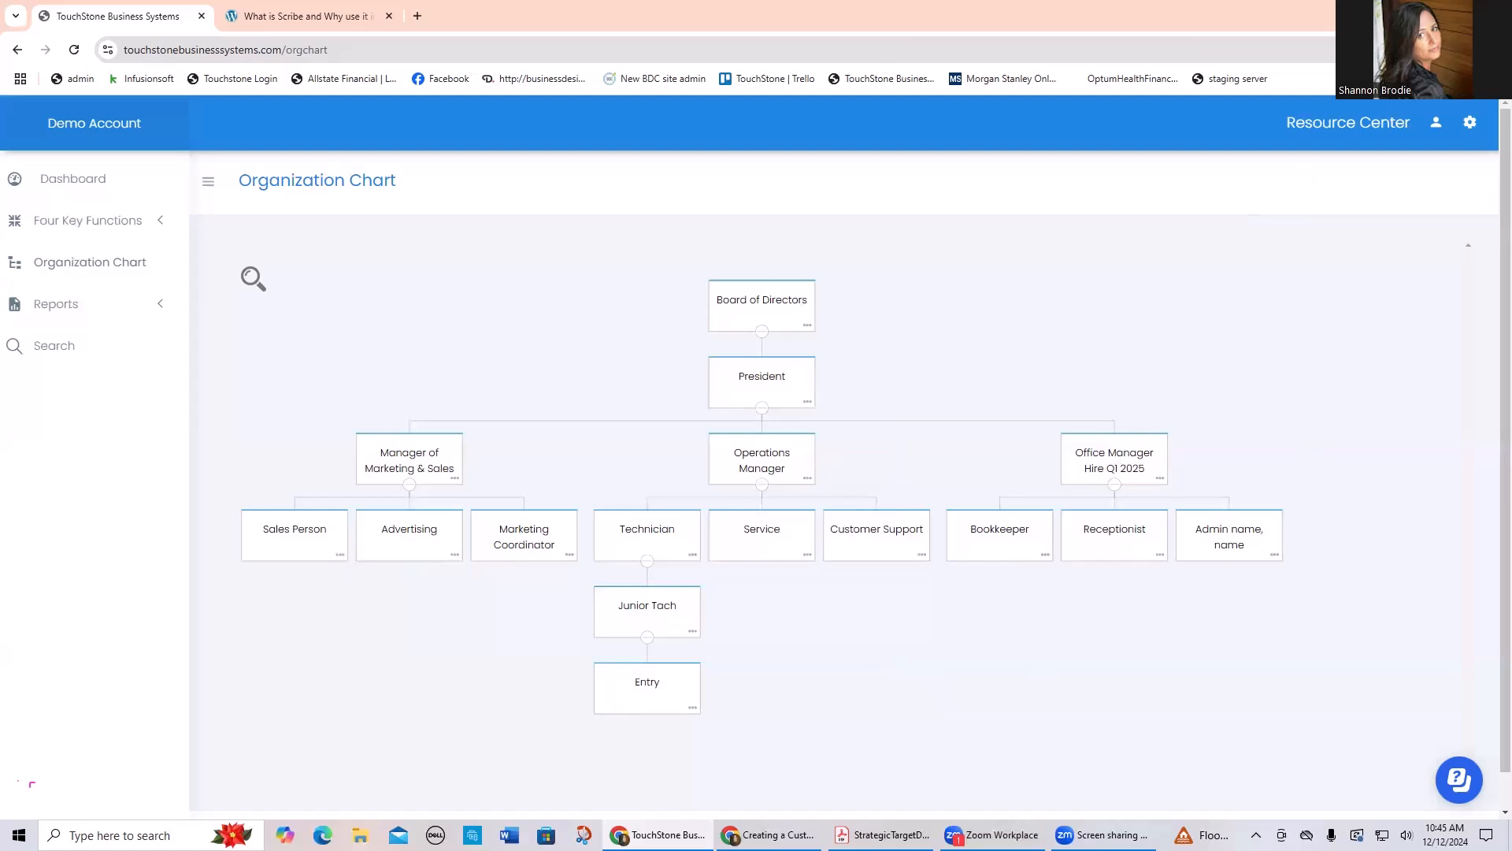
# Step: Open the user accounts list and bring up the control panel access settings of the first listed user
pyautogui.click(1470, 122)
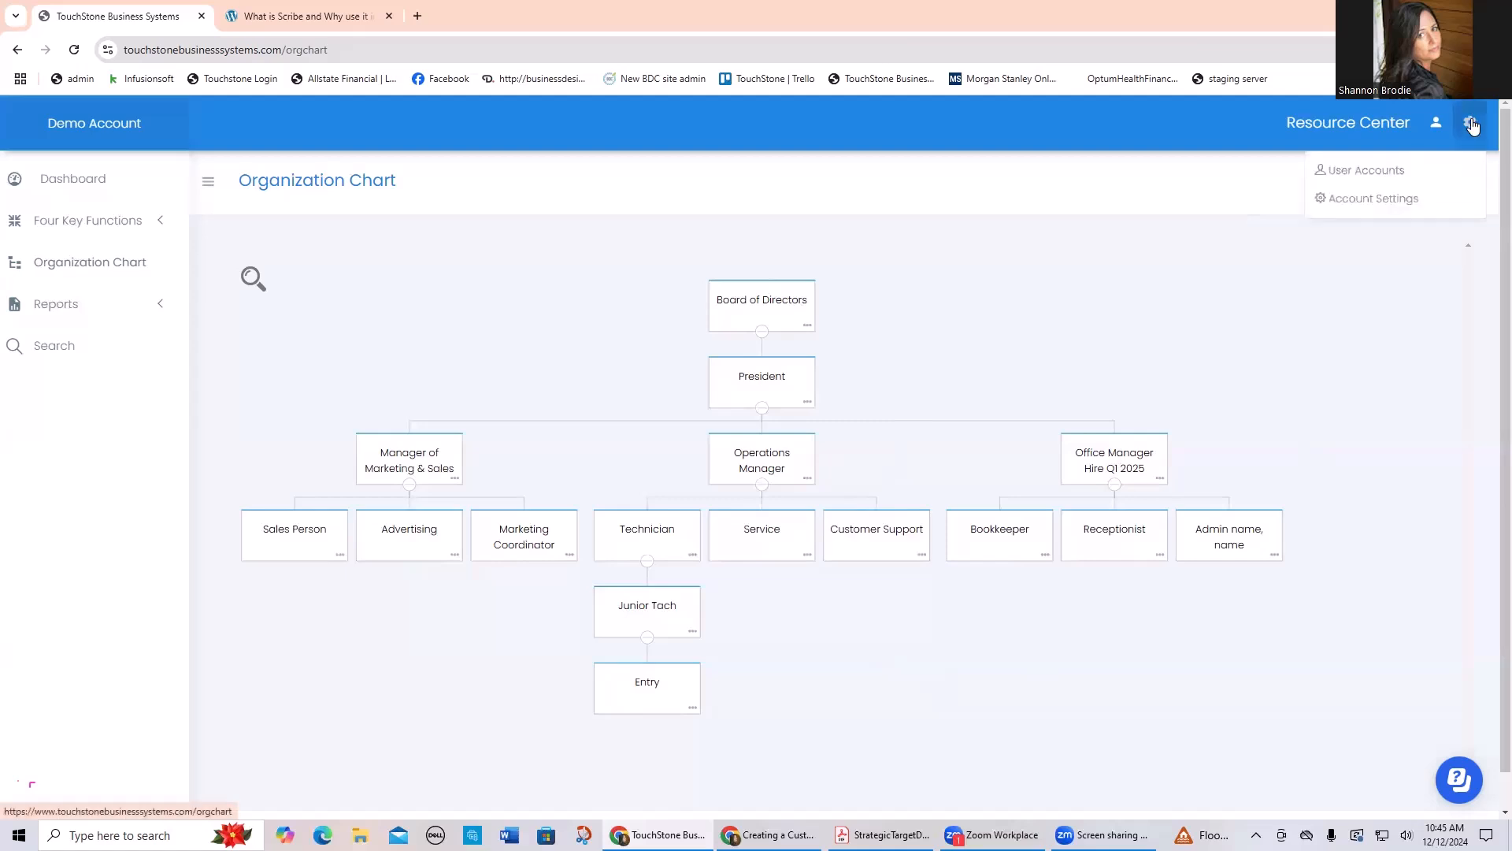
pyautogui.click(1339, 175)
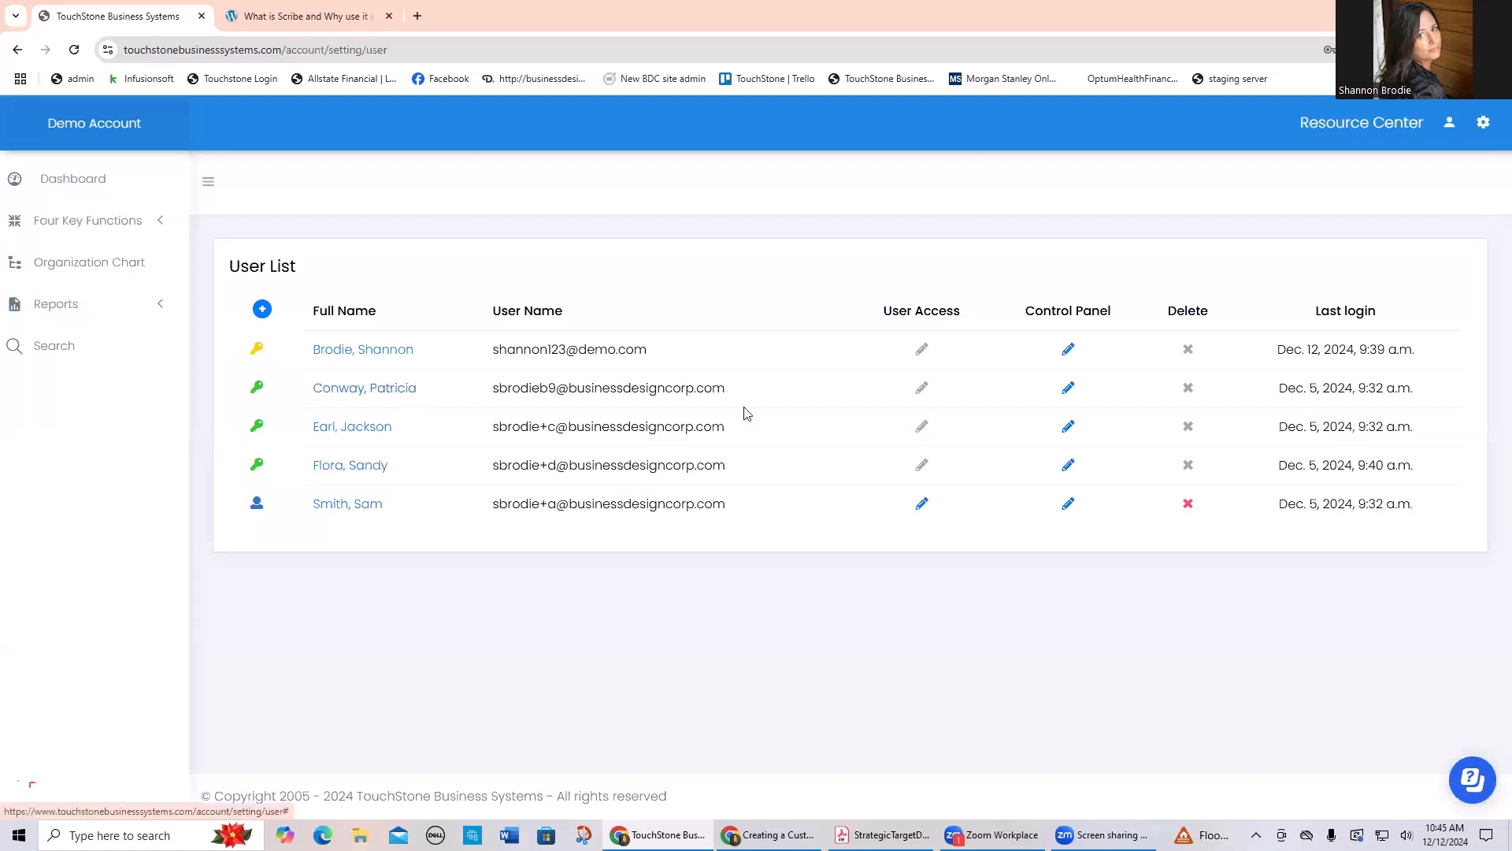
pyautogui.click(1068, 388)
pyautogui.click(1140, 161)
pyautogui.click(1068, 349)
pyautogui.scroll(-2, 823, 356)
pyautogui.scroll(-1, 825, 358)
pyautogui.scroll(3, 825, 358)
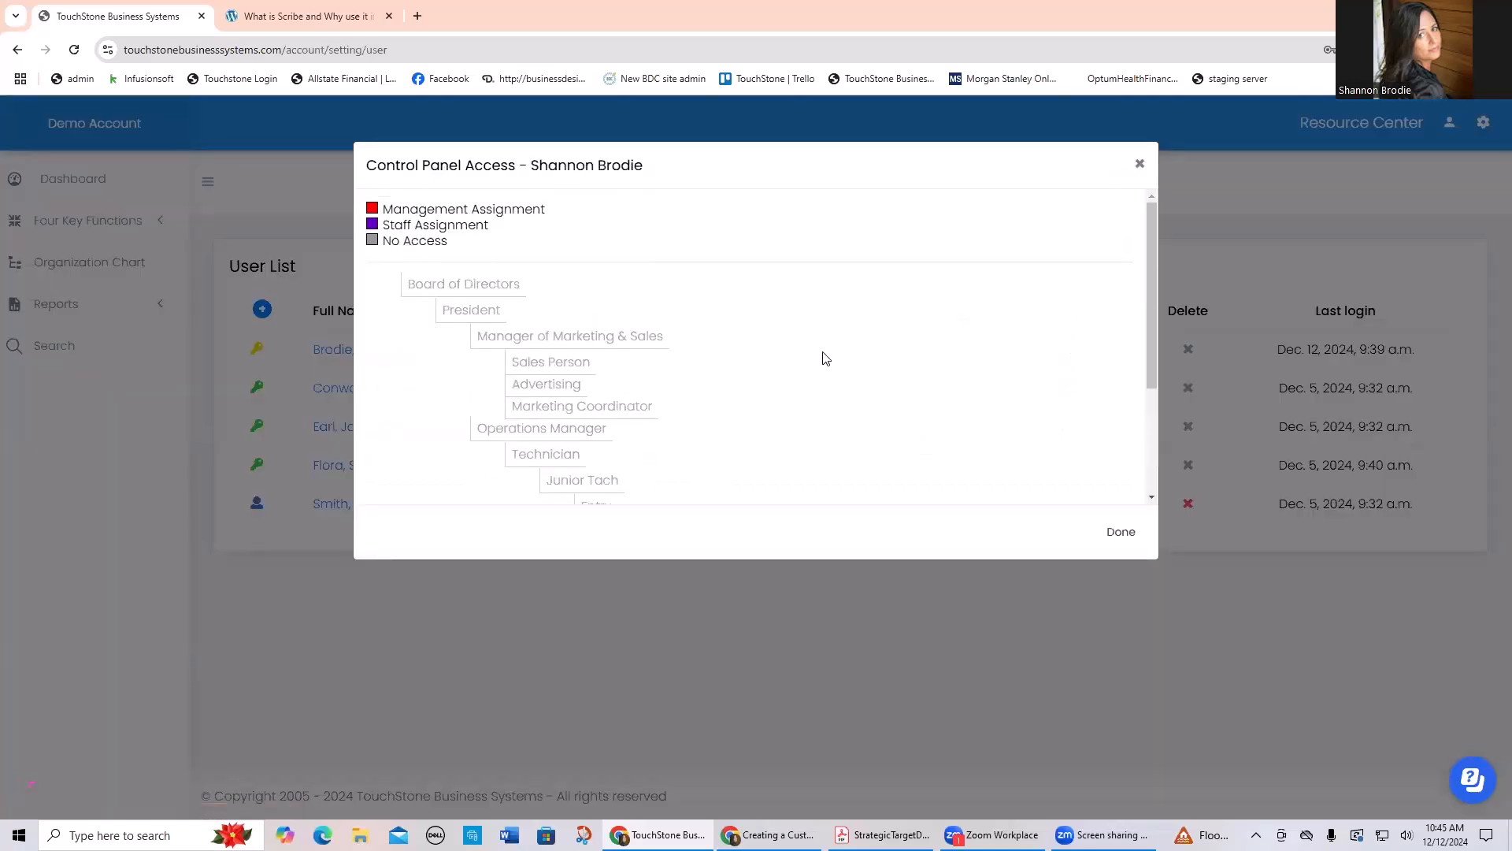
# Step: Give the first listed user Manager access to the Board of Directors and President positions, and close the access settings
pyautogui.click(466, 285)
pyautogui.click(392, 274)
pyautogui.click(397, 376)
pyautogui.click(472, 311)
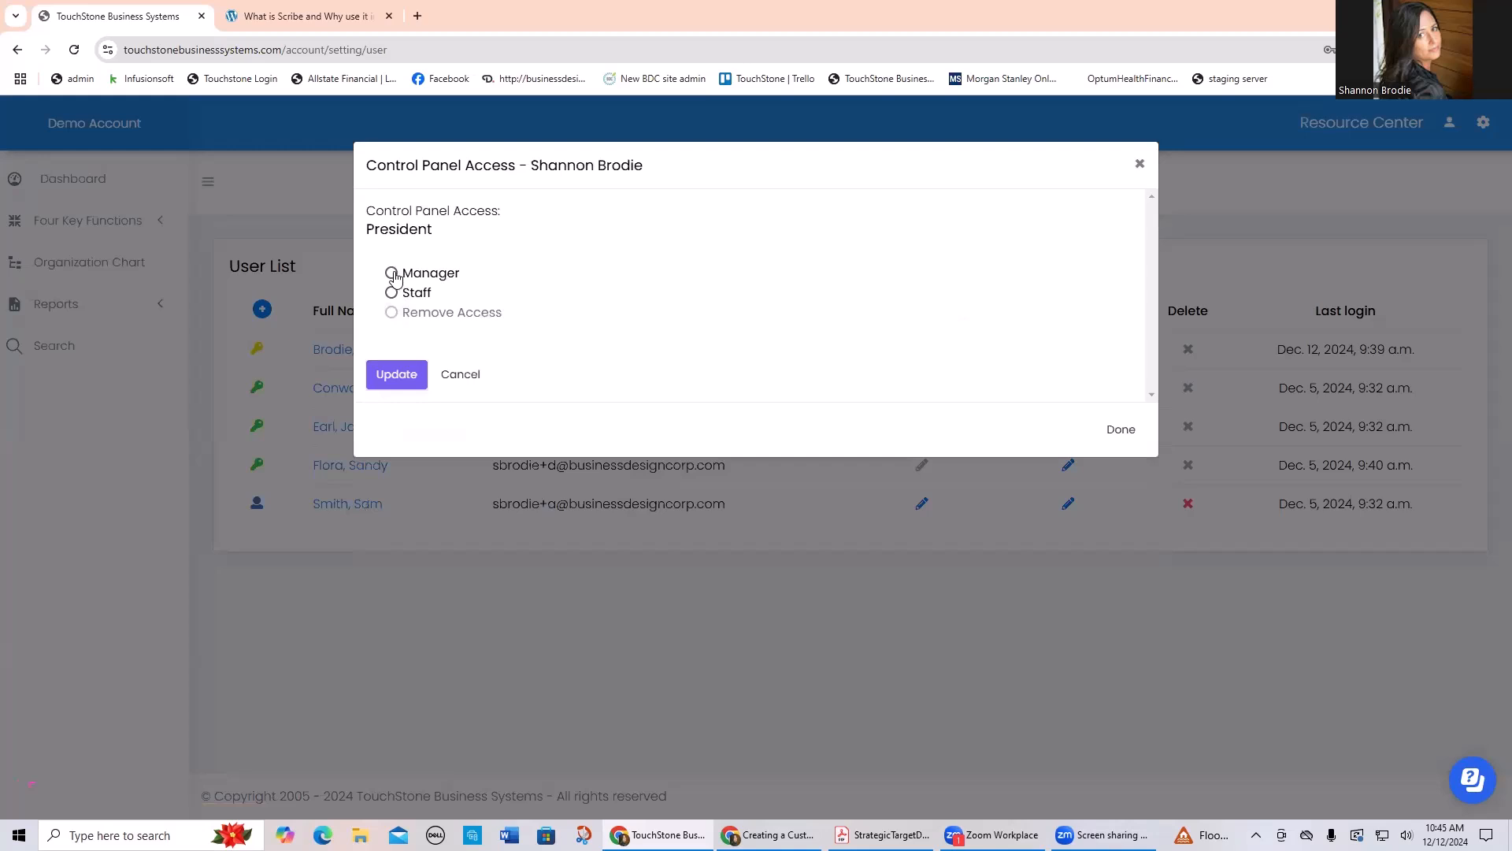
pyautogui.click(392, 273)
pyautogui.click(397, 375)
pyautogui.scroll(-3, 764, 380)
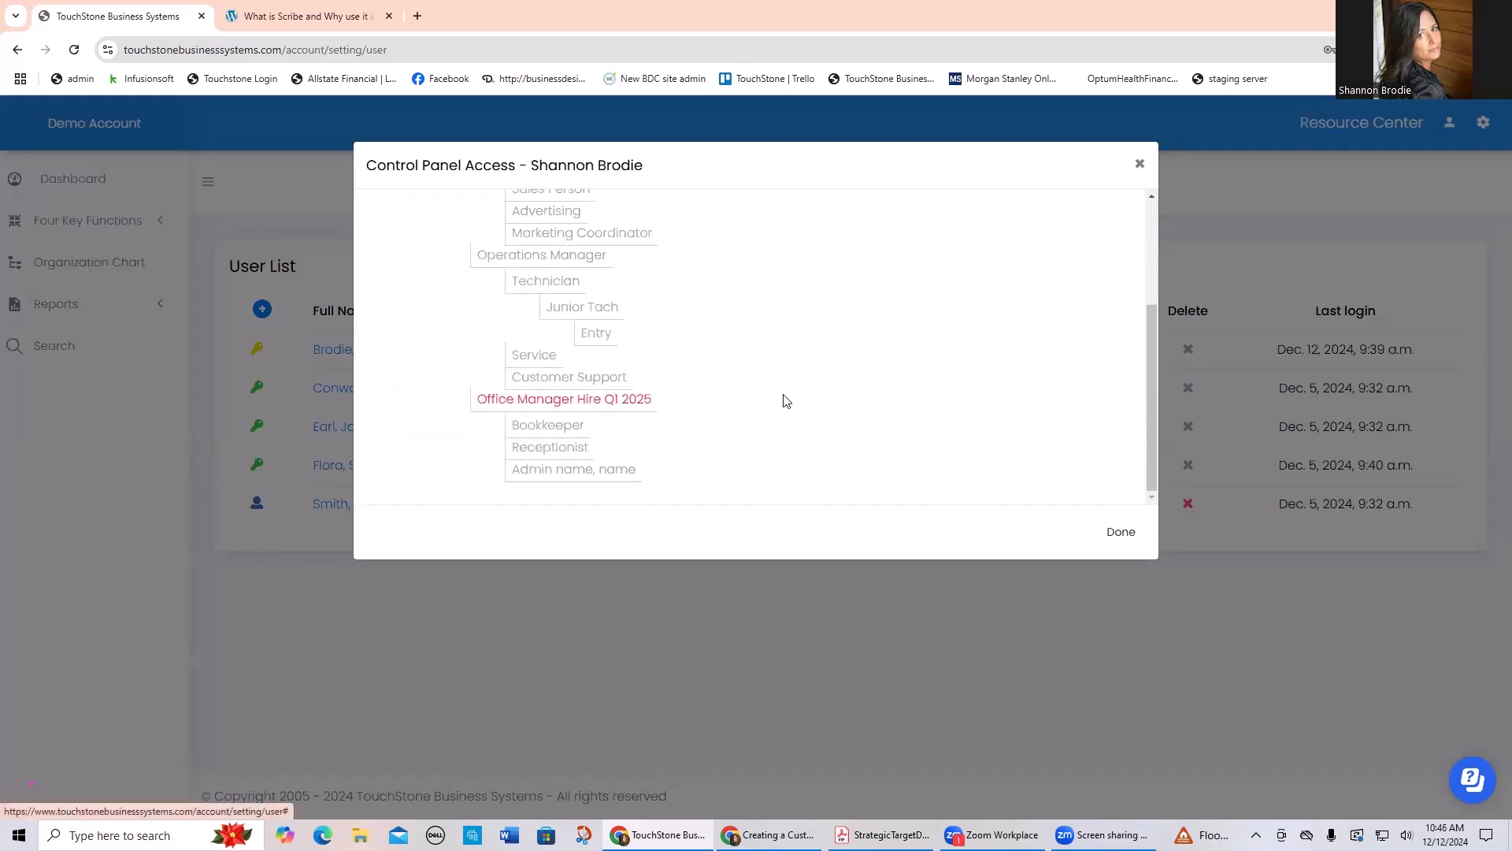
pyautogui.scroll(1, 859, 396)
pyautogui.scroll(3, 859, 397)
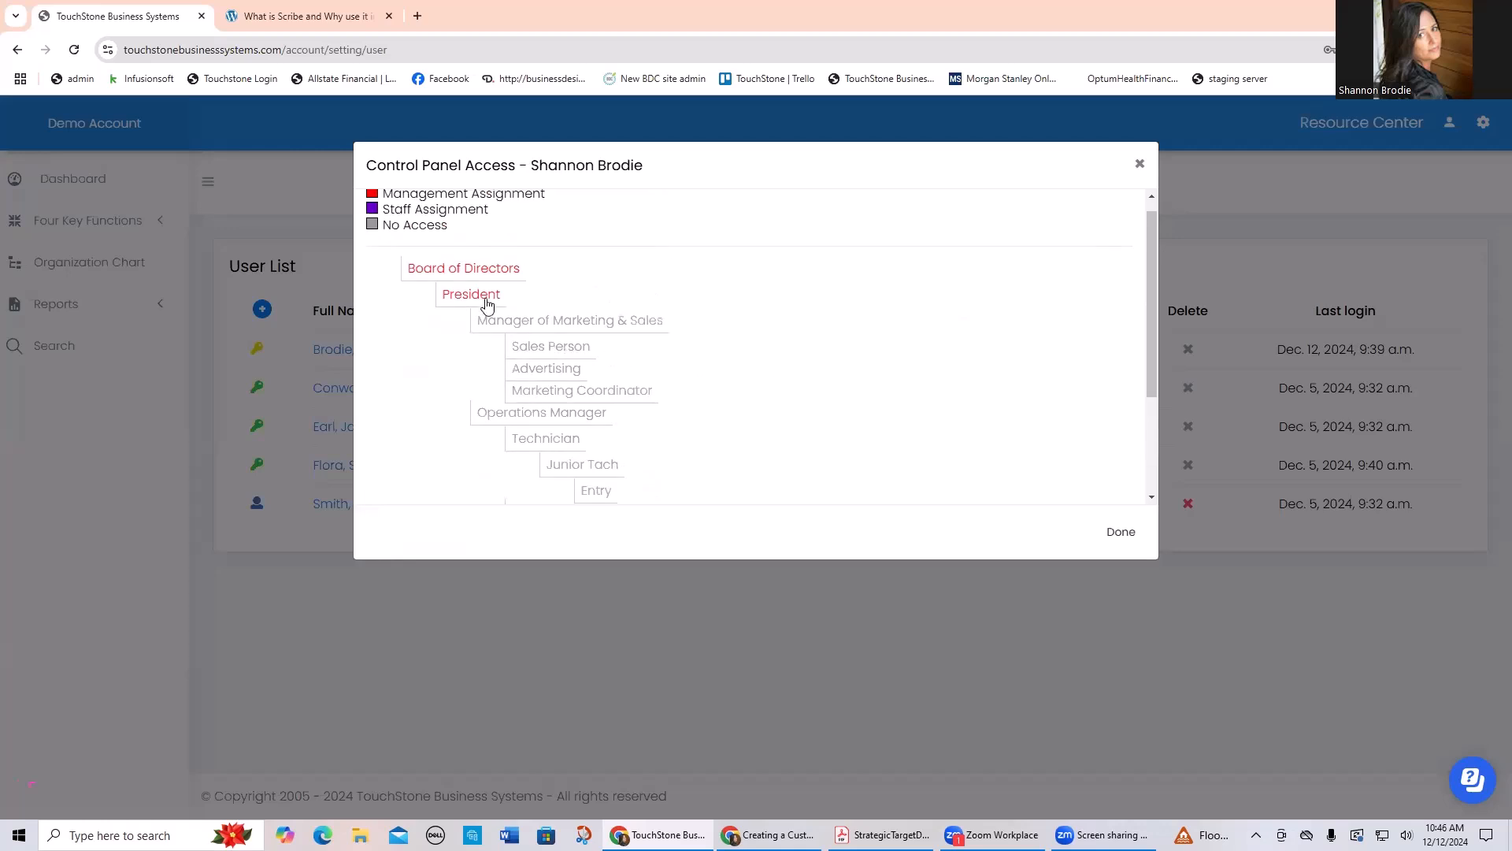
pyautogui.click(1142, 164)
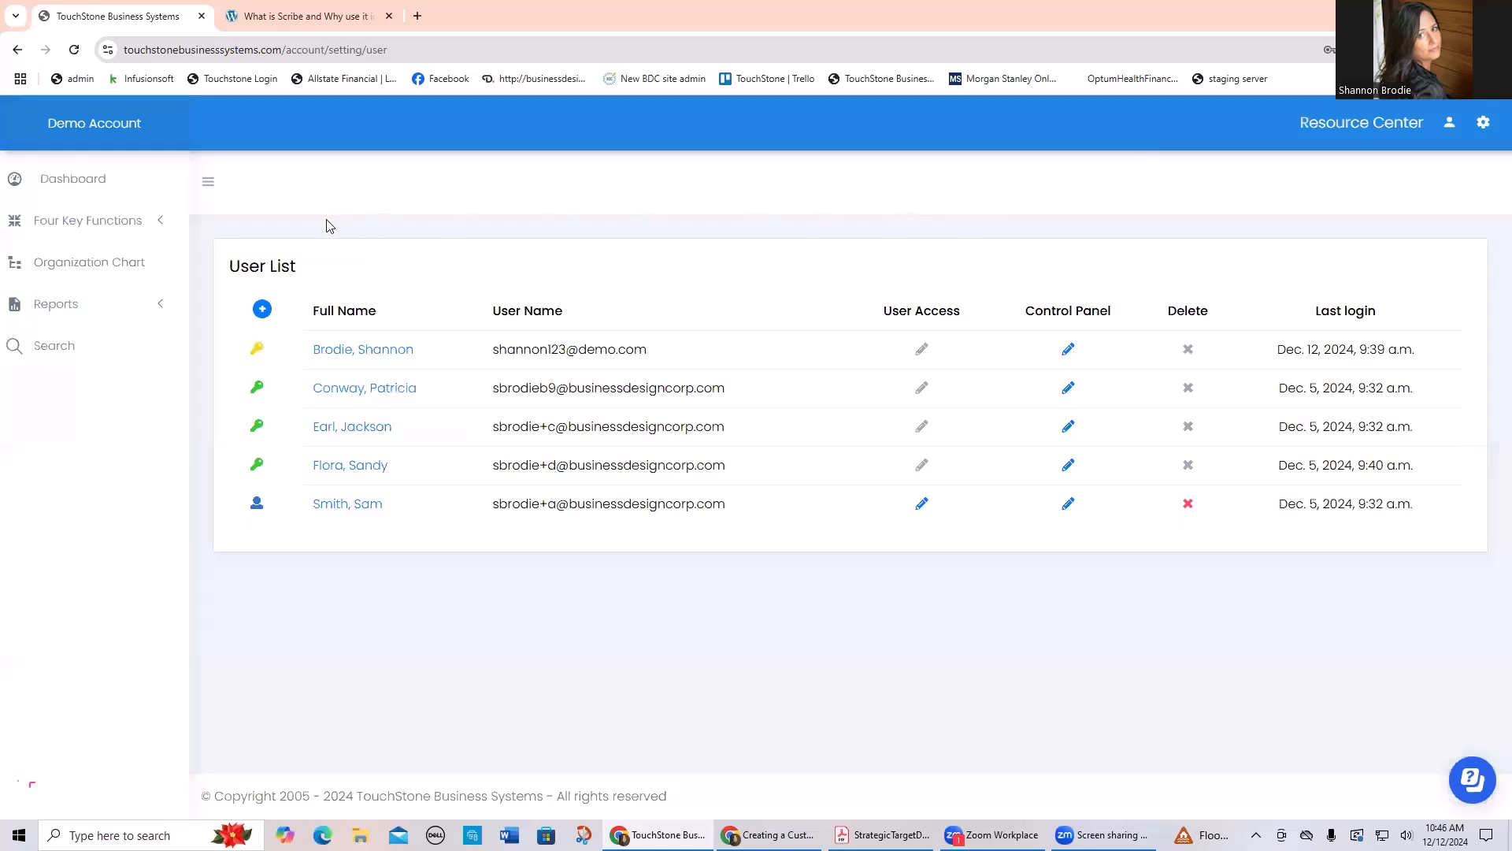
# Step: View the Office Manager Hire Q1 2025 control panel from the dashboard, and return to the dashboard
pyautogui.click(78, 180)
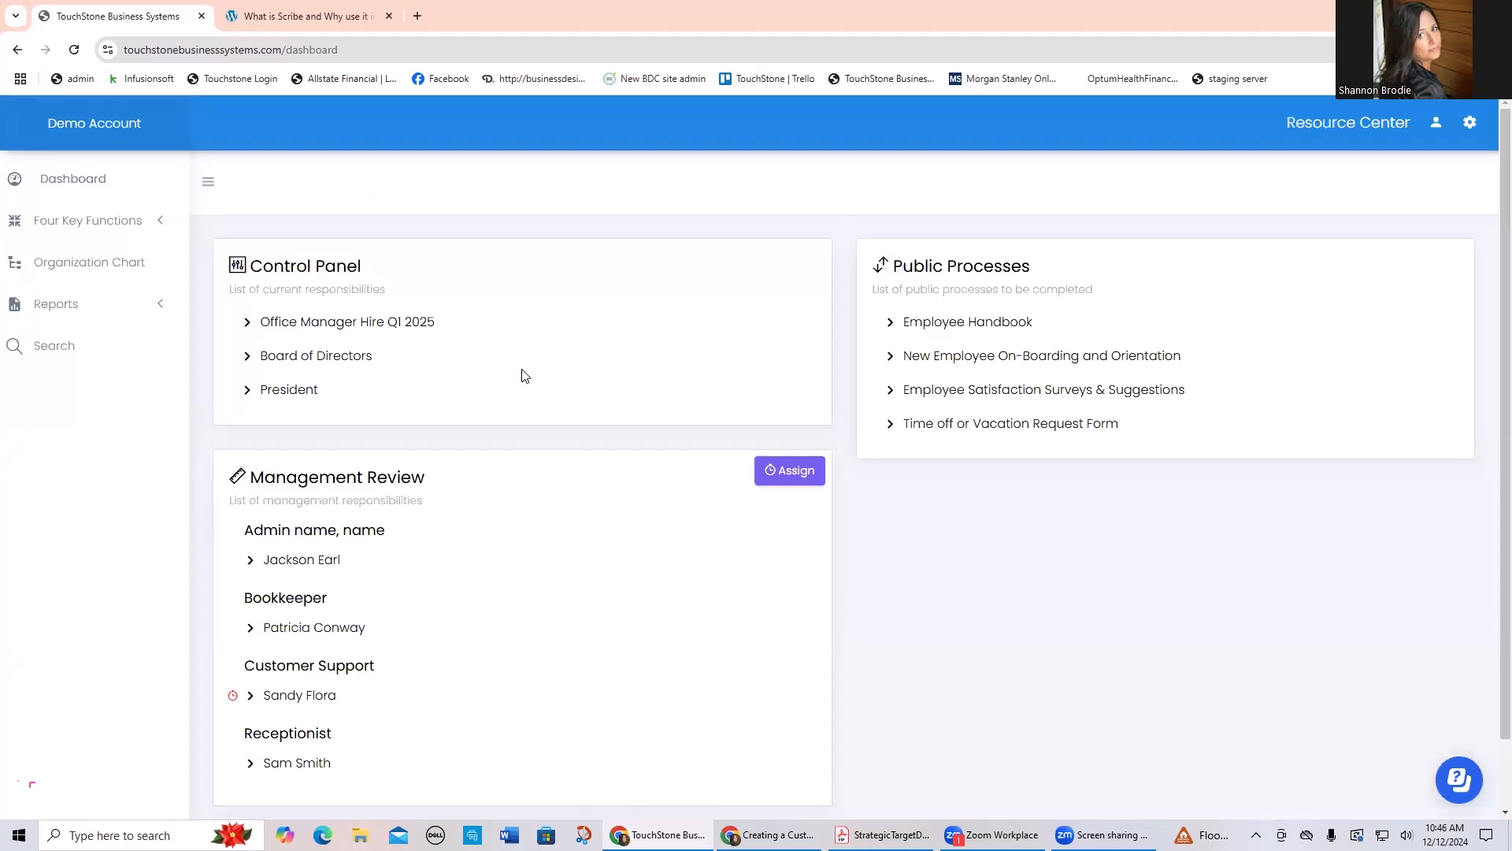
pyautogui.click(340, 324)
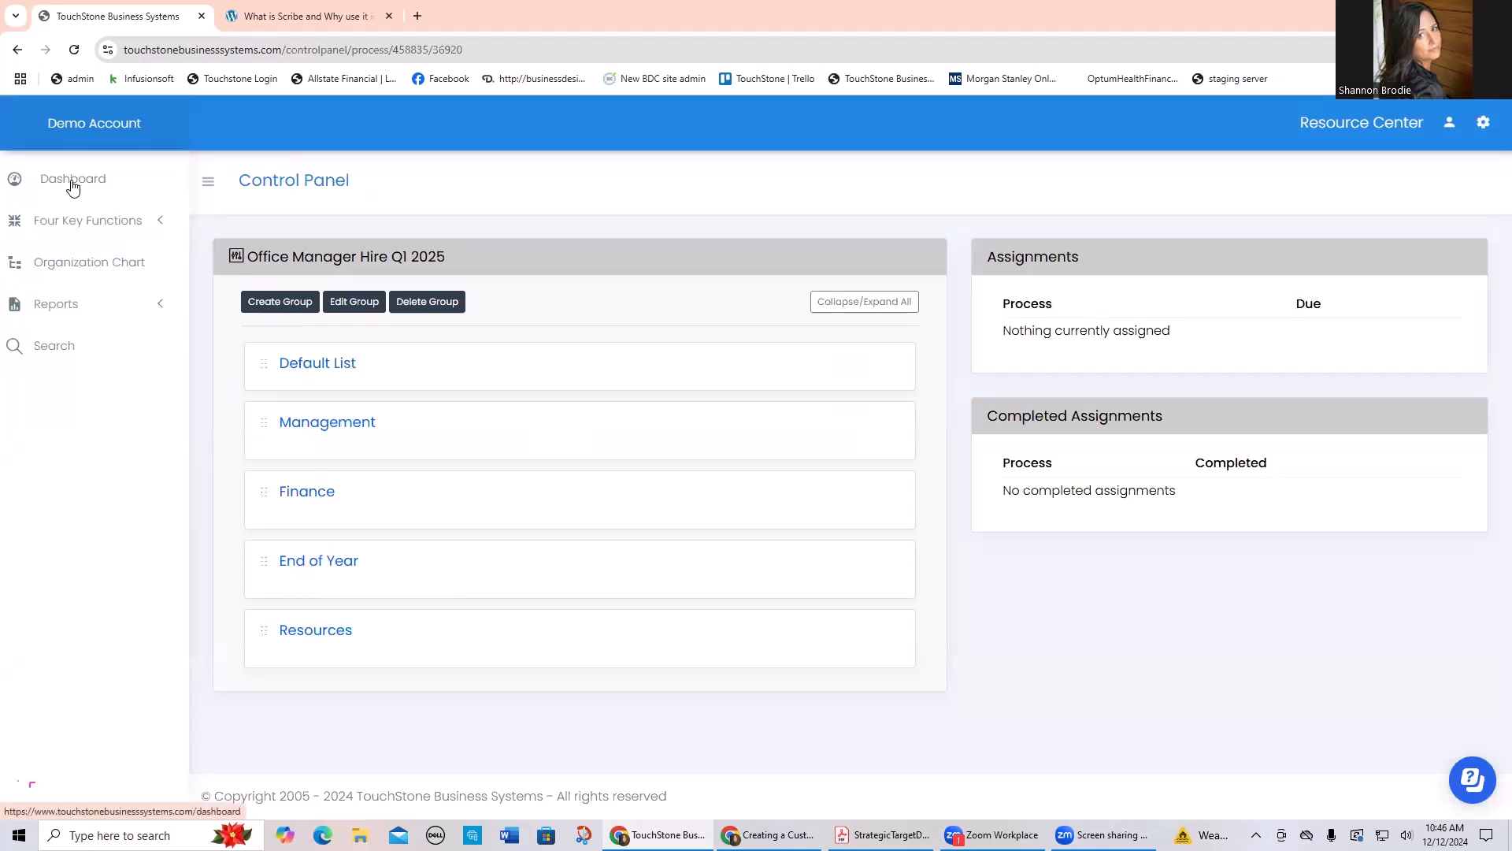
pyautogui.click(49, 181)
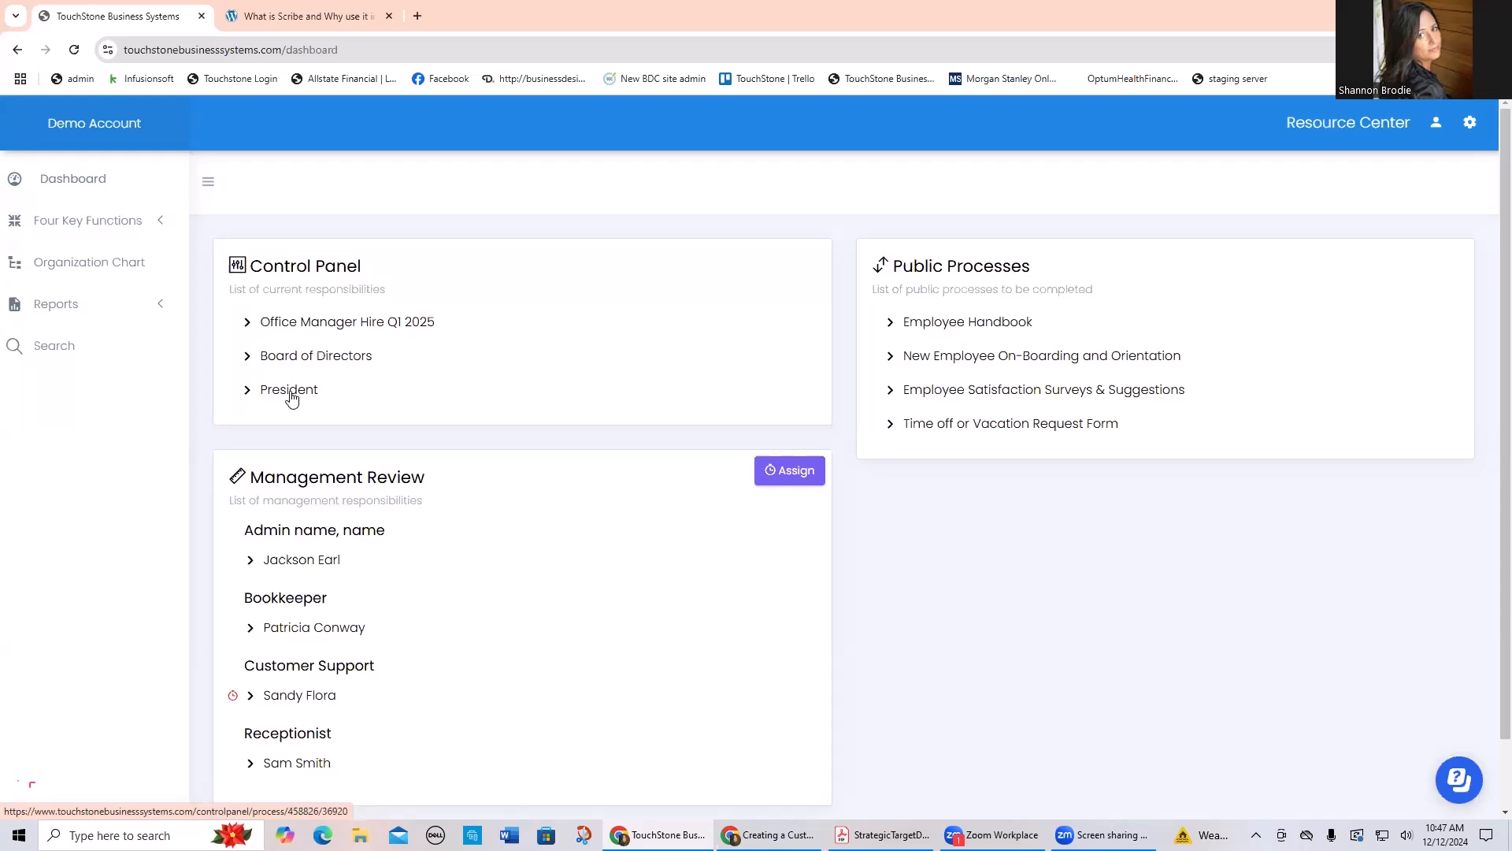
# Step: Open the Reputation Monitoring process from the Customer Support job description and also link it to the Manager of Marketing & Sales
pyautogui.click(79, 262)
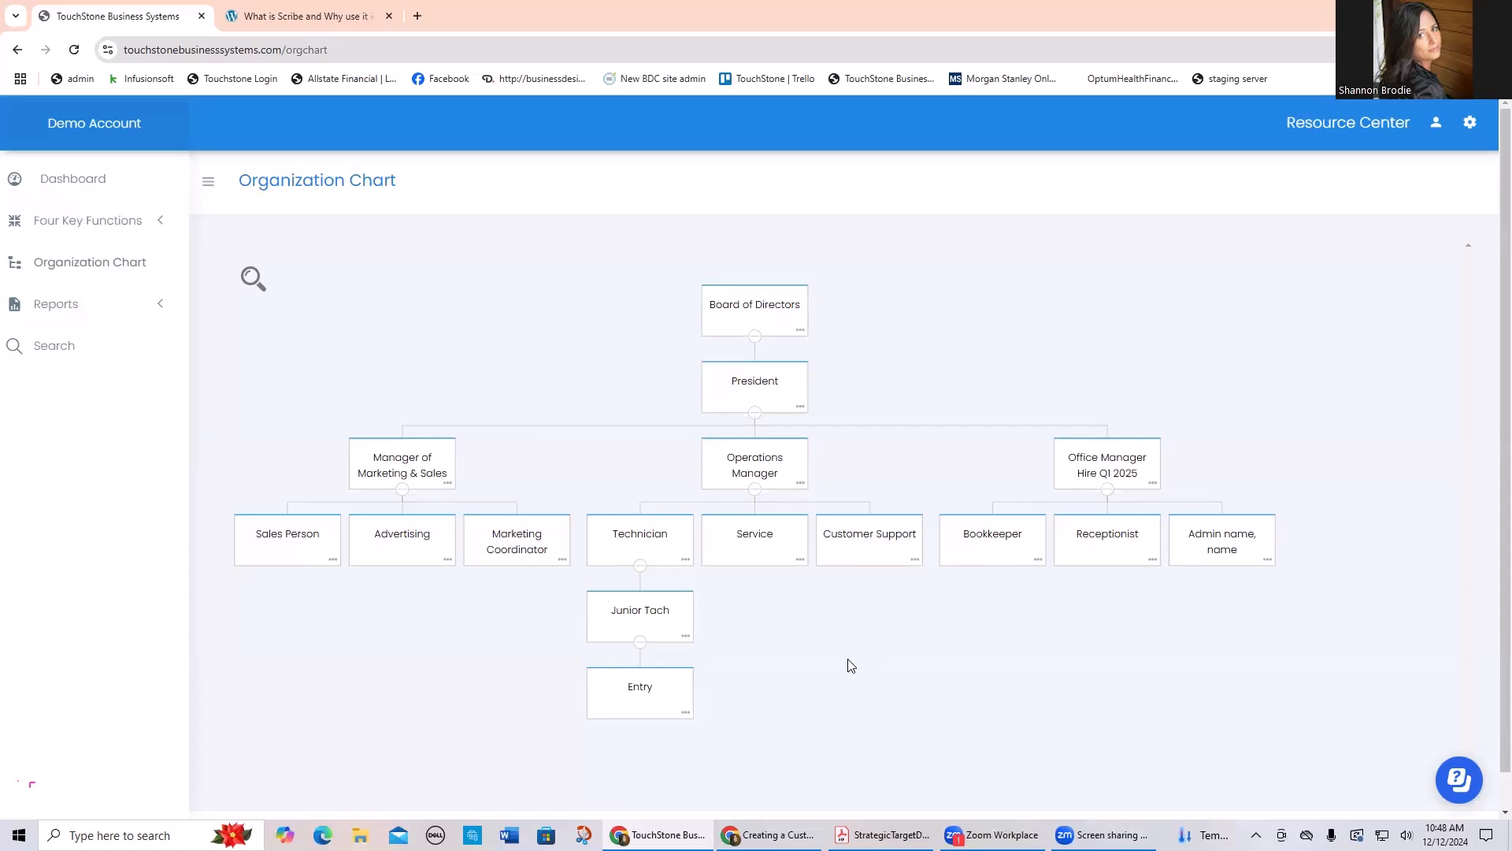
pyautogui.click(872, 539)
pyautogui.scroll(-1, 791, 564)
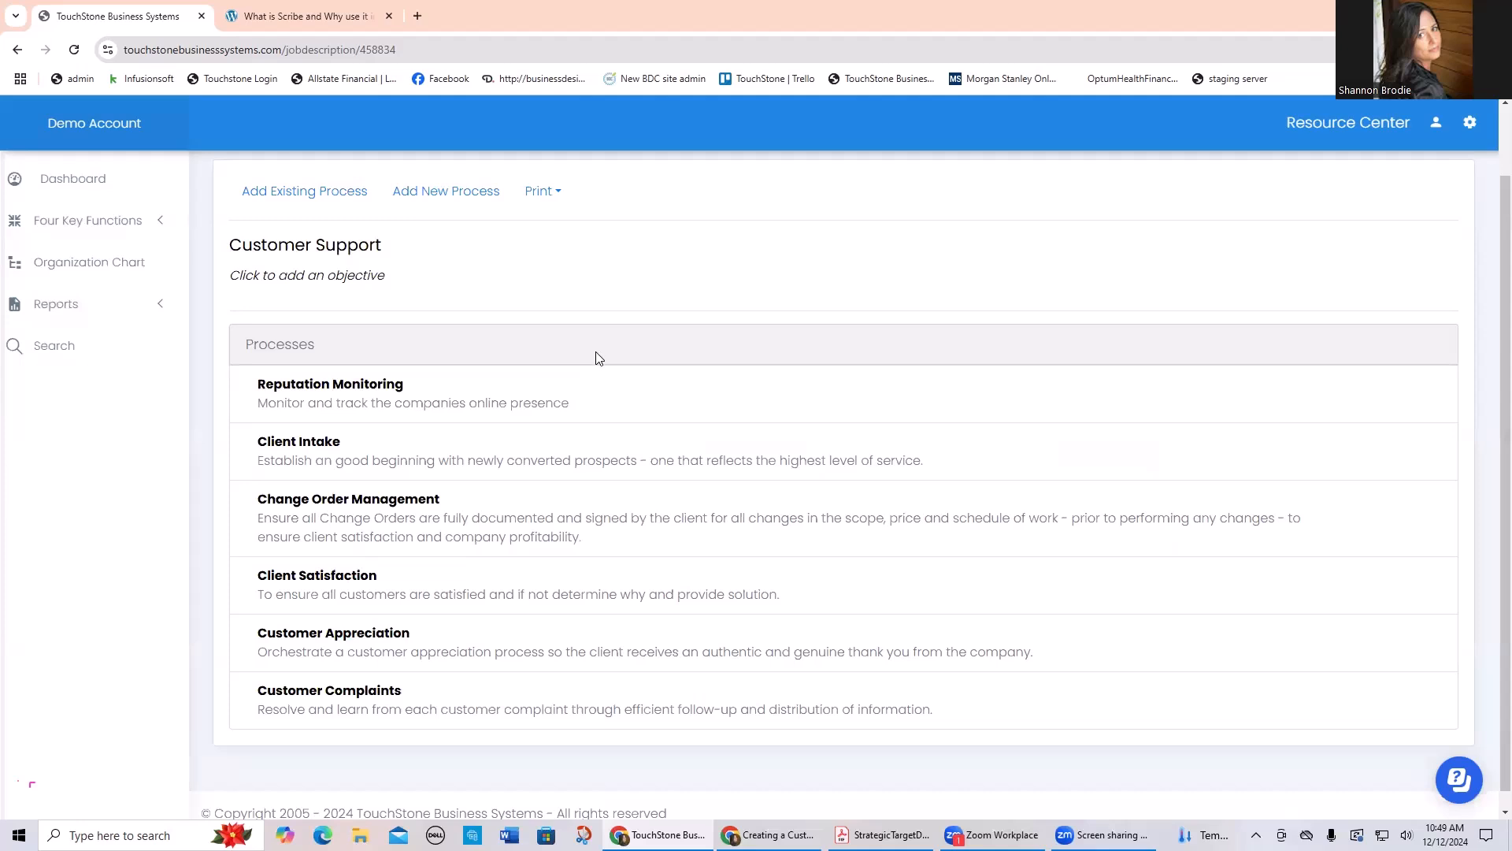
pyautogui.click(349, 392)
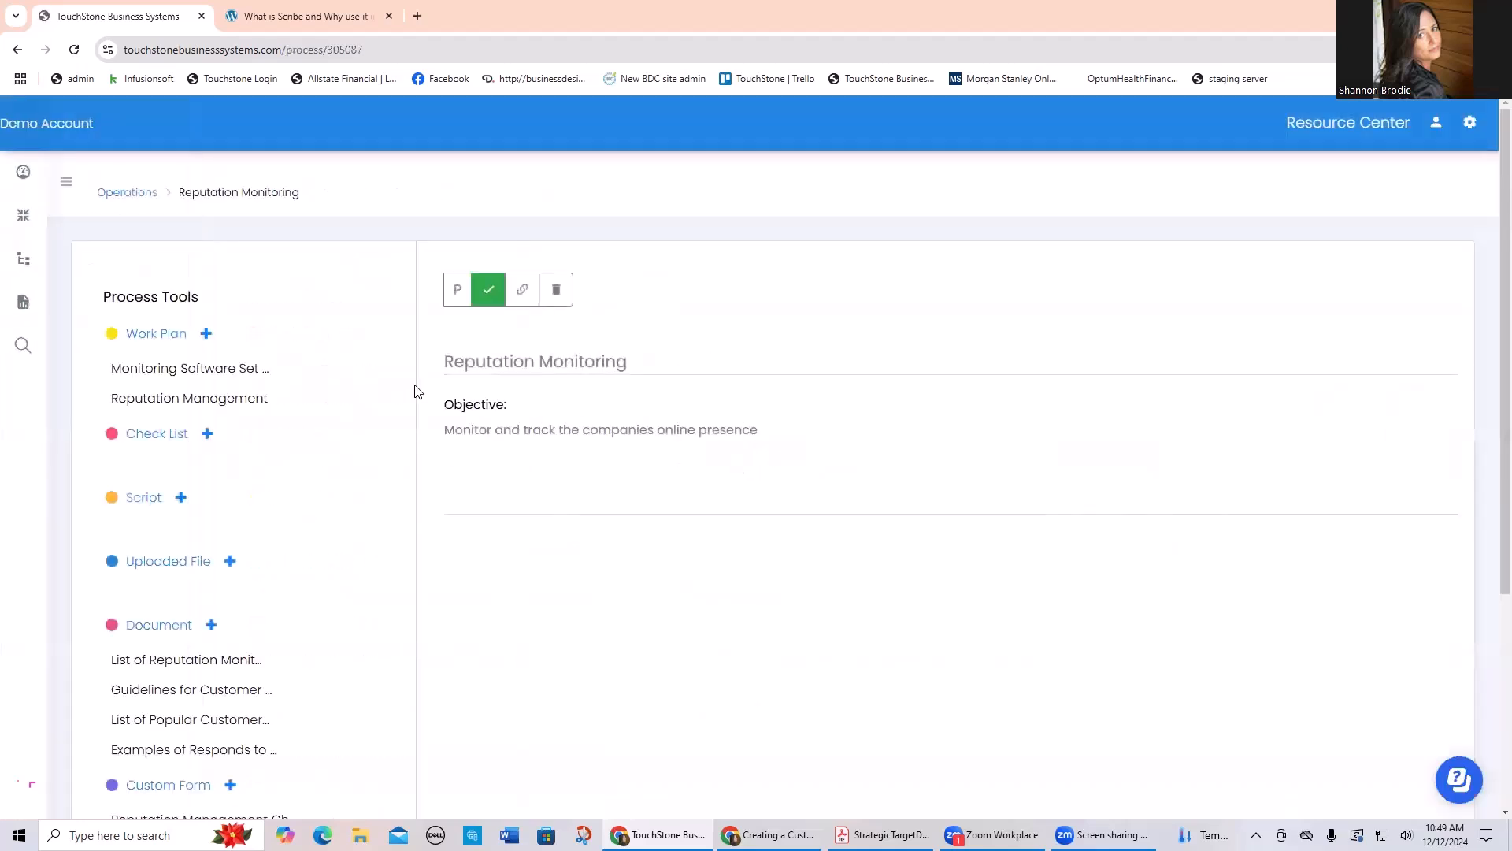
pyautogui.click(523, 300)
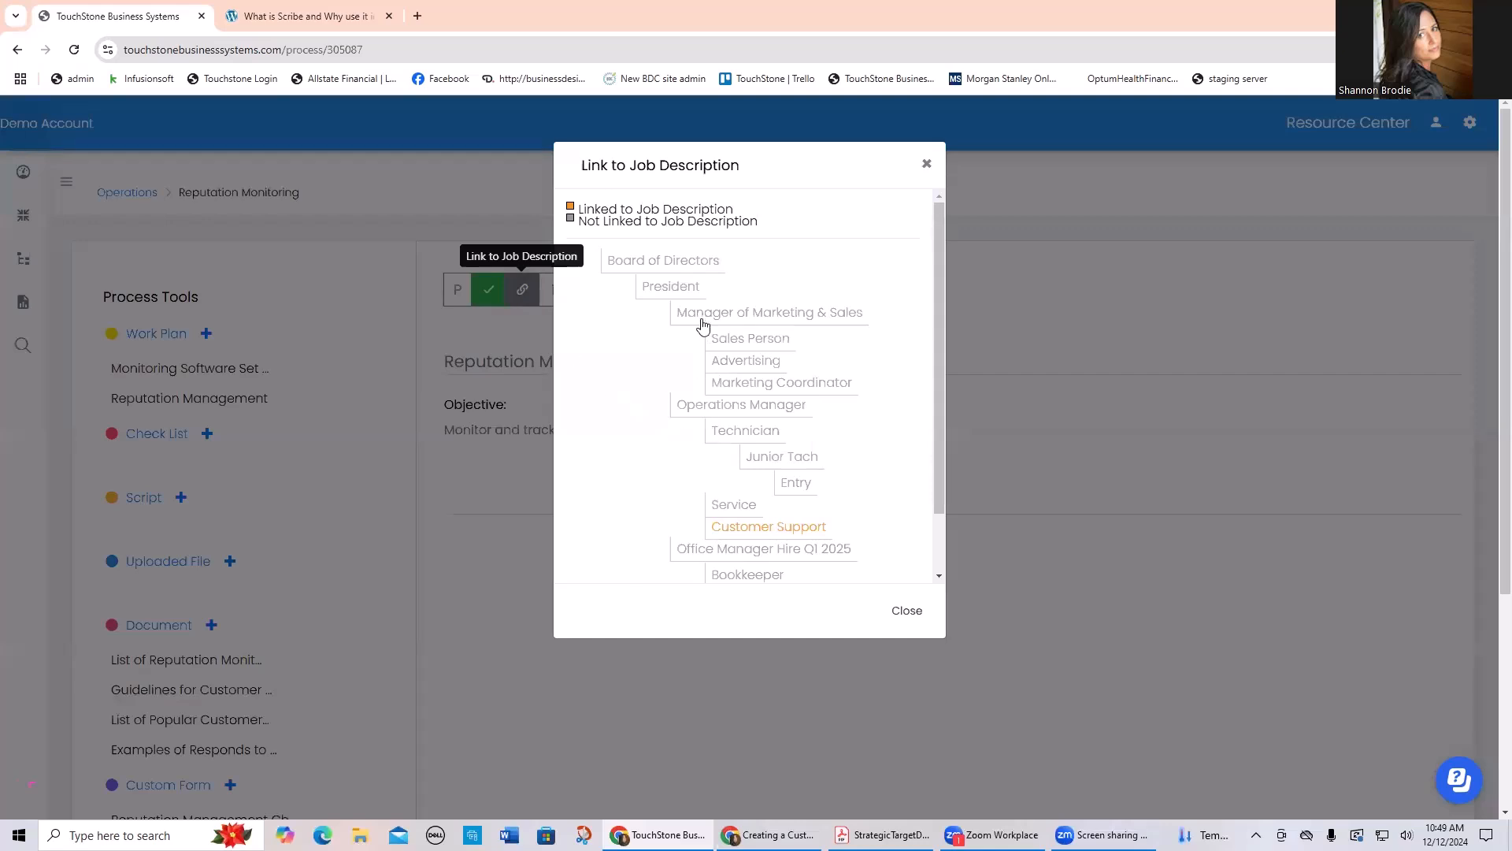
pyautogui.click(791, 319)
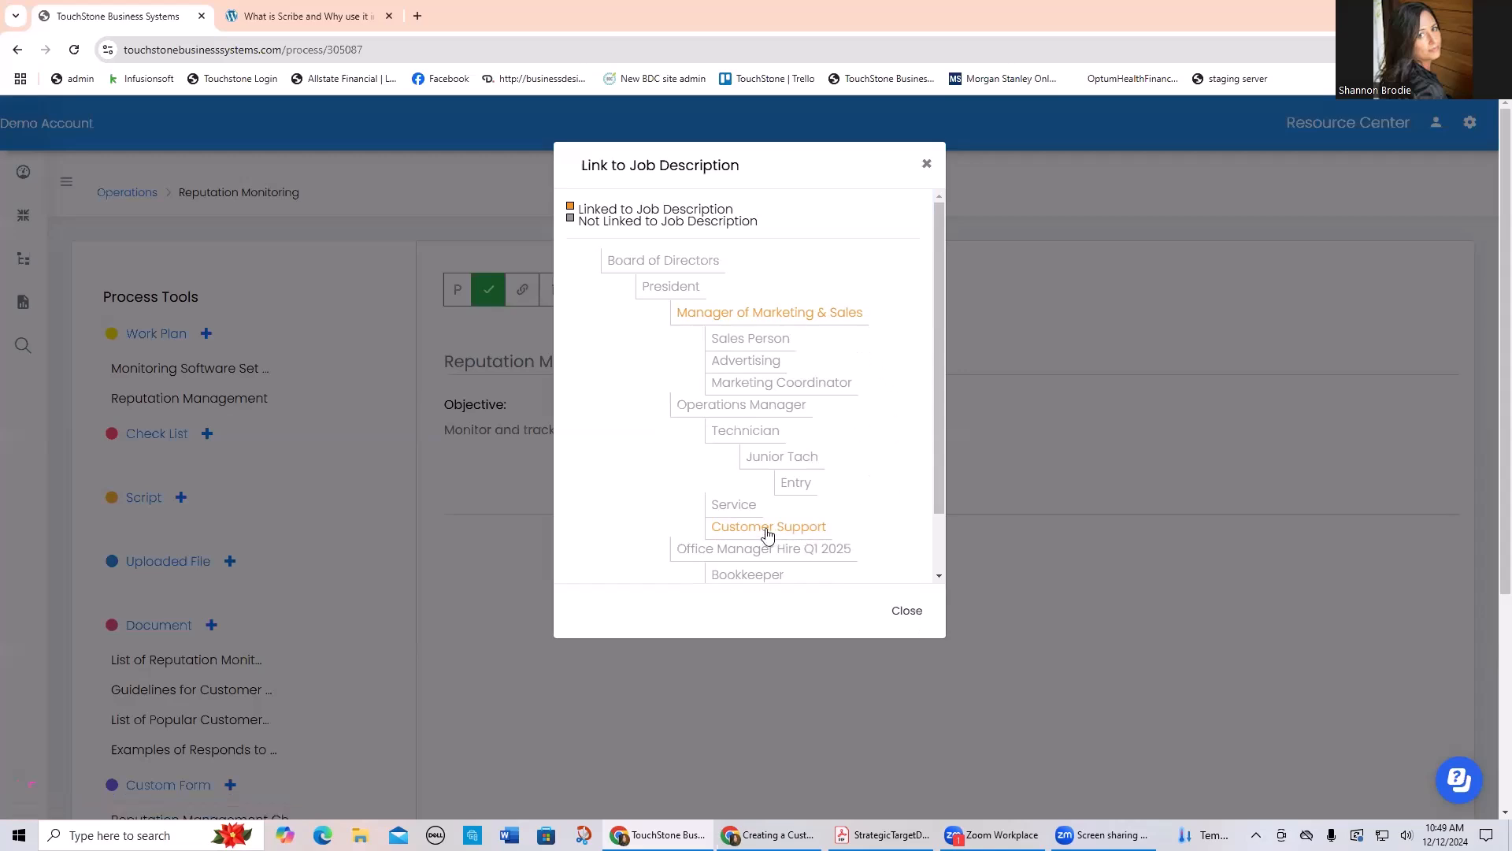
pyautogui.click(898, 614)
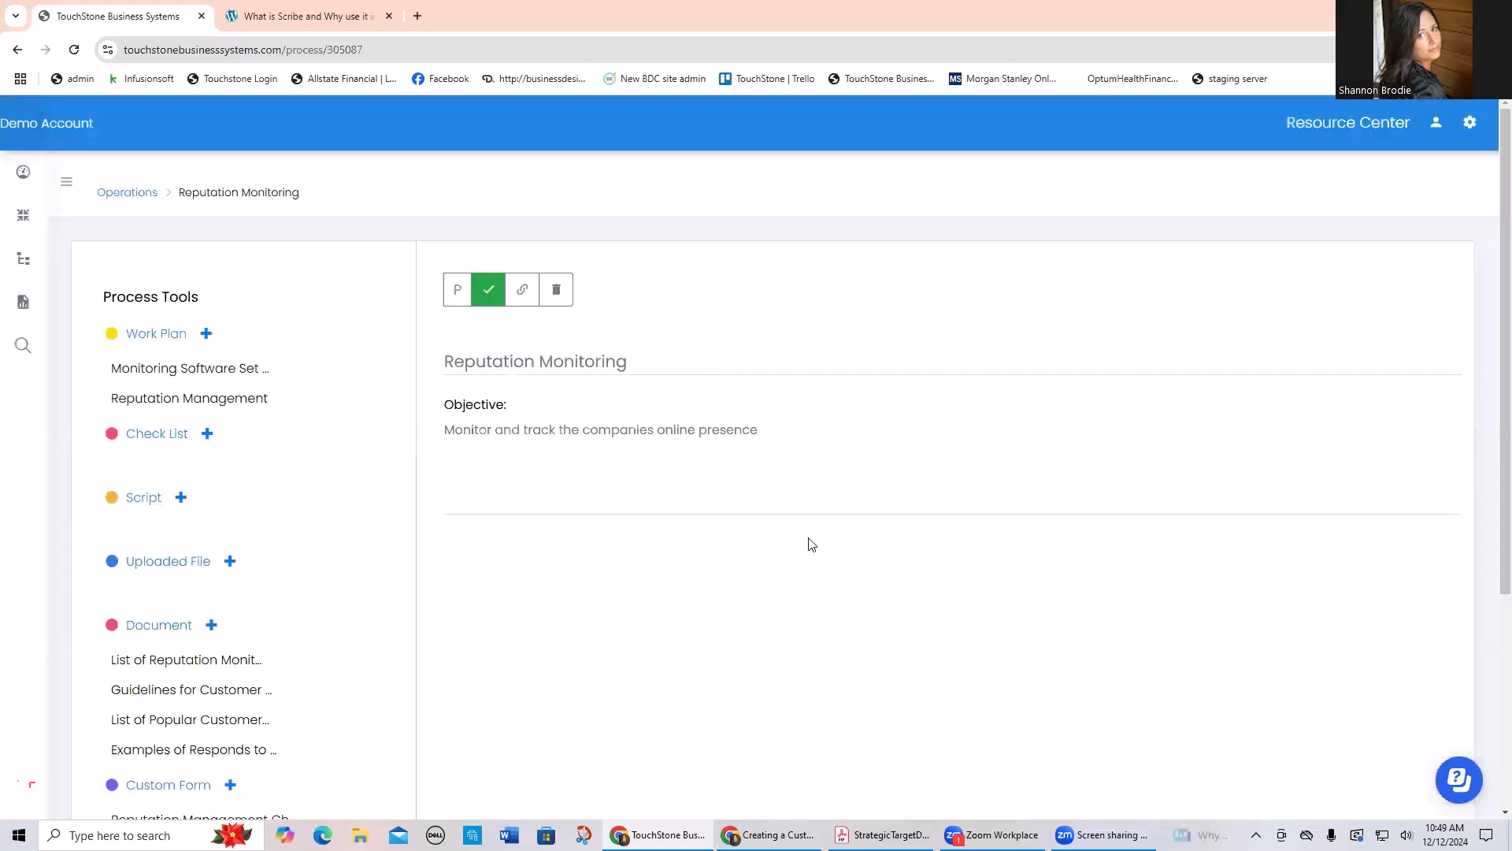
# Step: Open the Strategy and Management function and move the "Welcome to (Company Name)" process above "VISION: Your Mission, Purpose, Values"
pyautogui.click(17, 49)
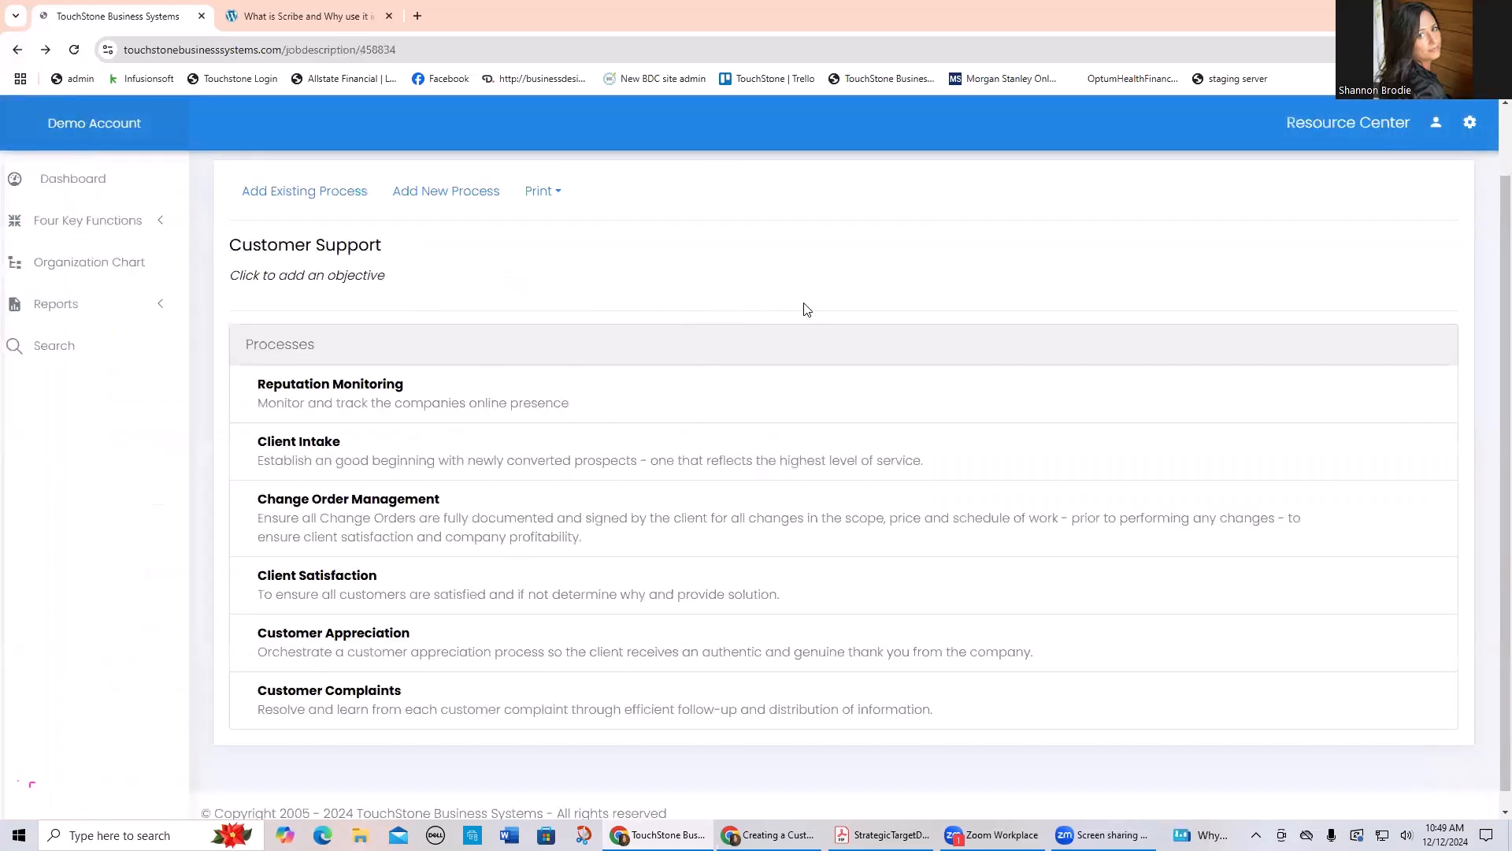
pyautogui.click(74, 269)
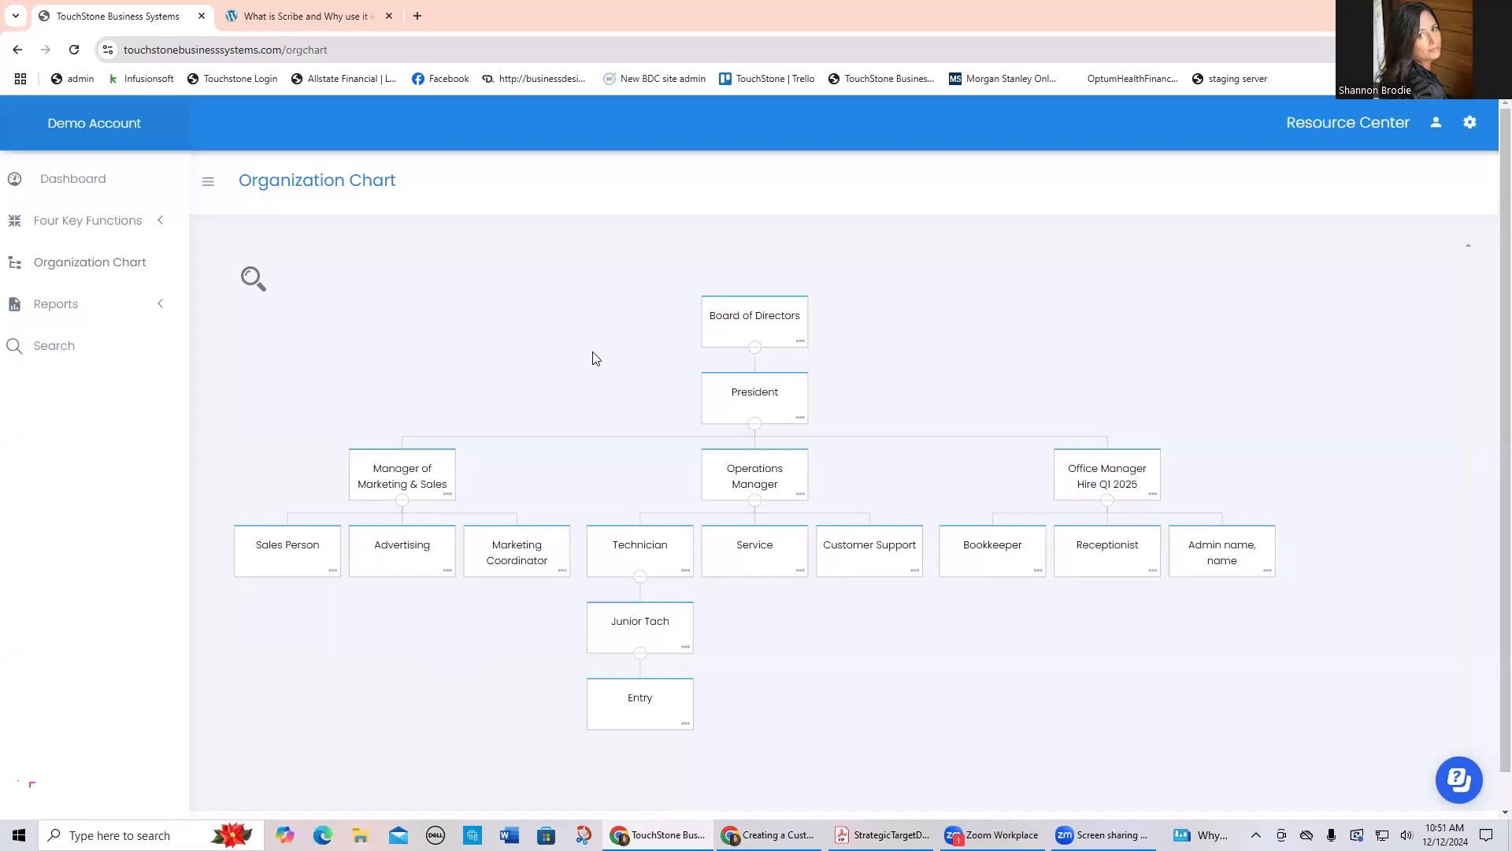
pyautogui.click(76, 224)
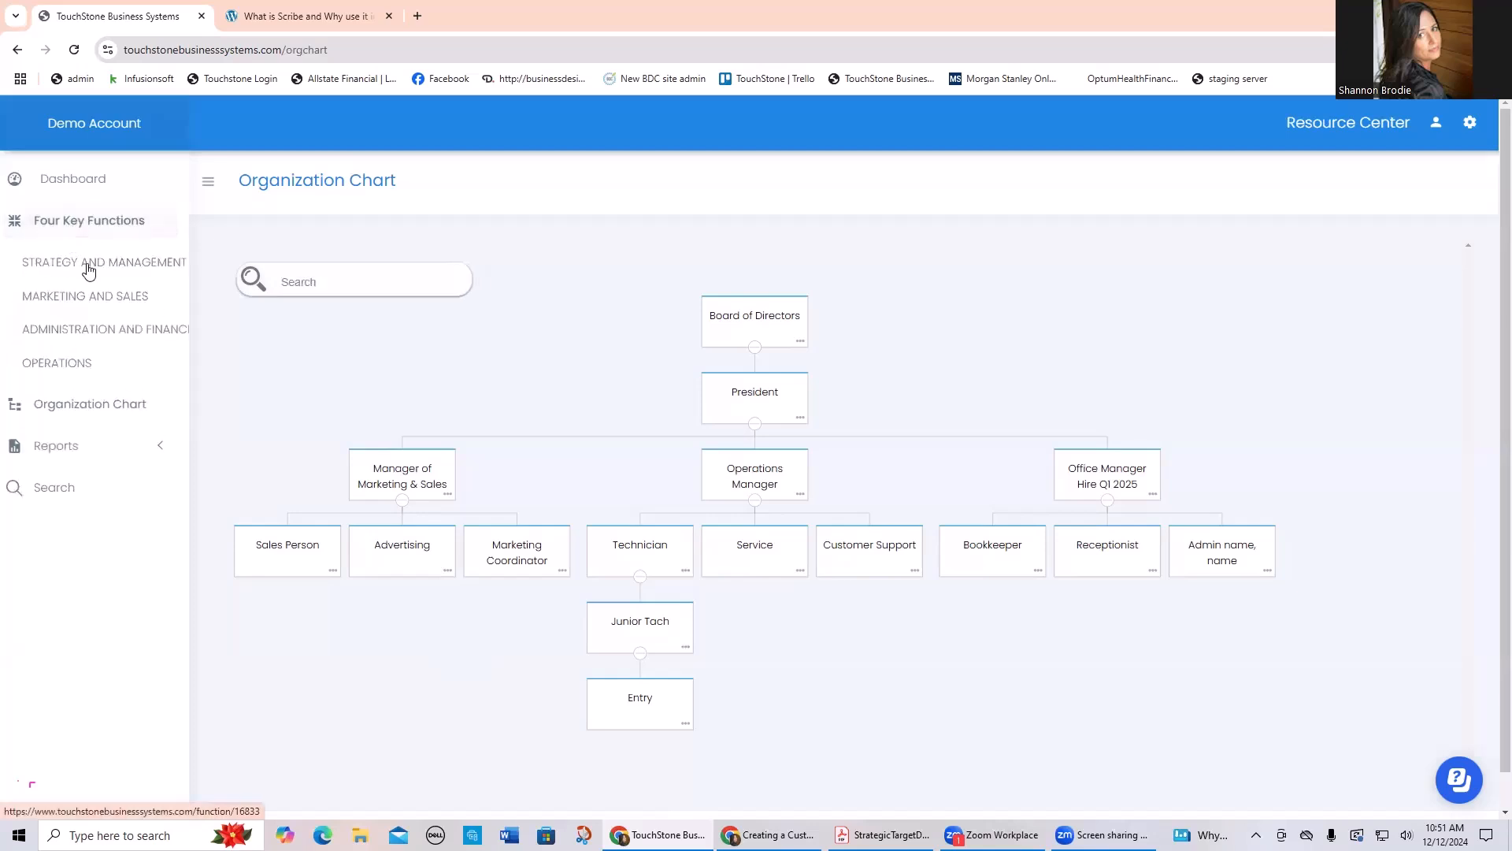
pyautogui.click(118, 269)
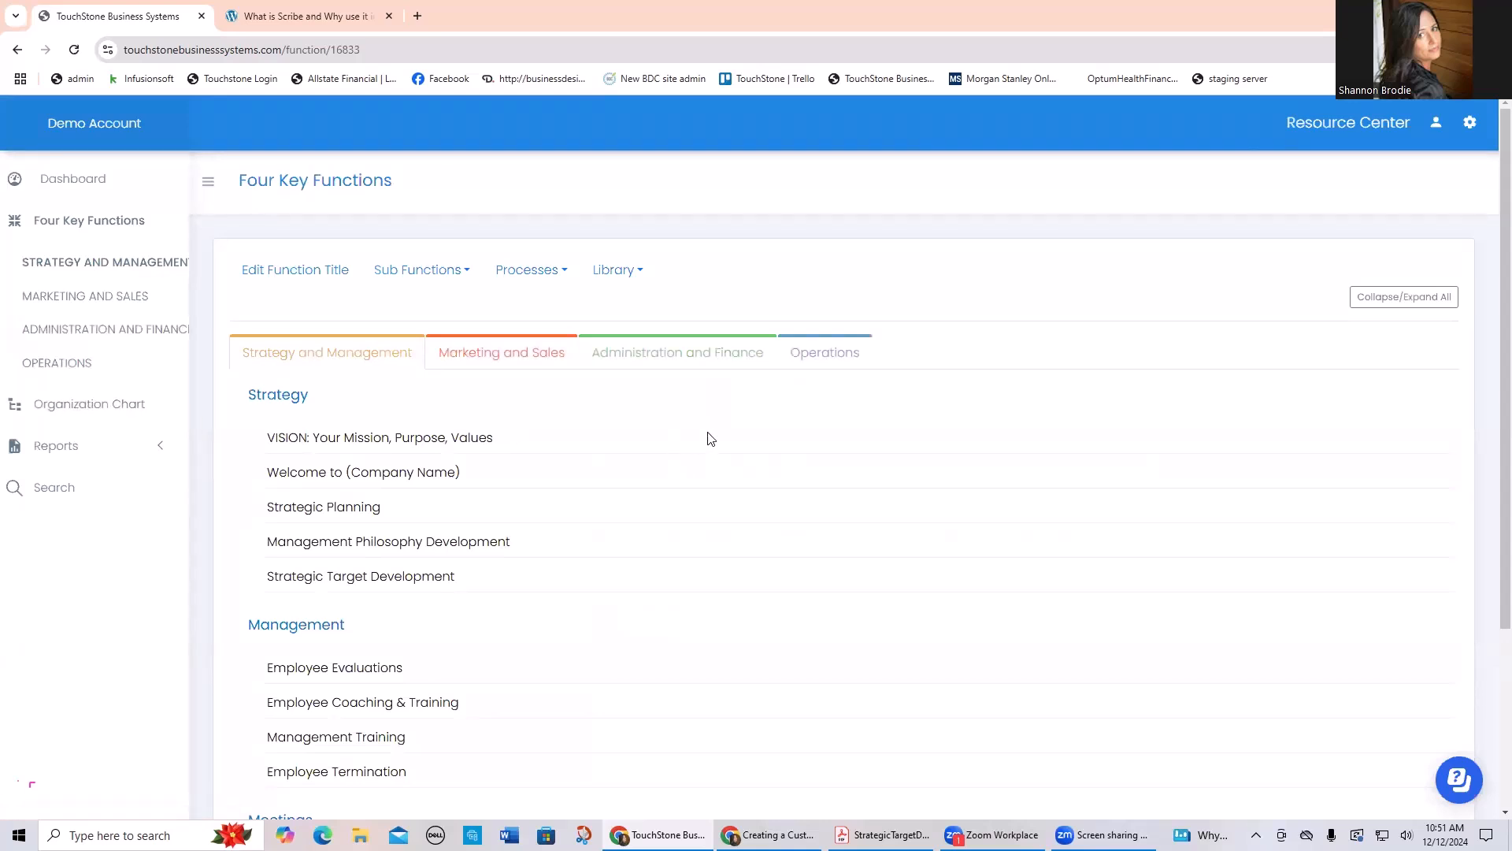
pyautogui.moveTo(406, 477); pyautogui.dragTo(432, 411)
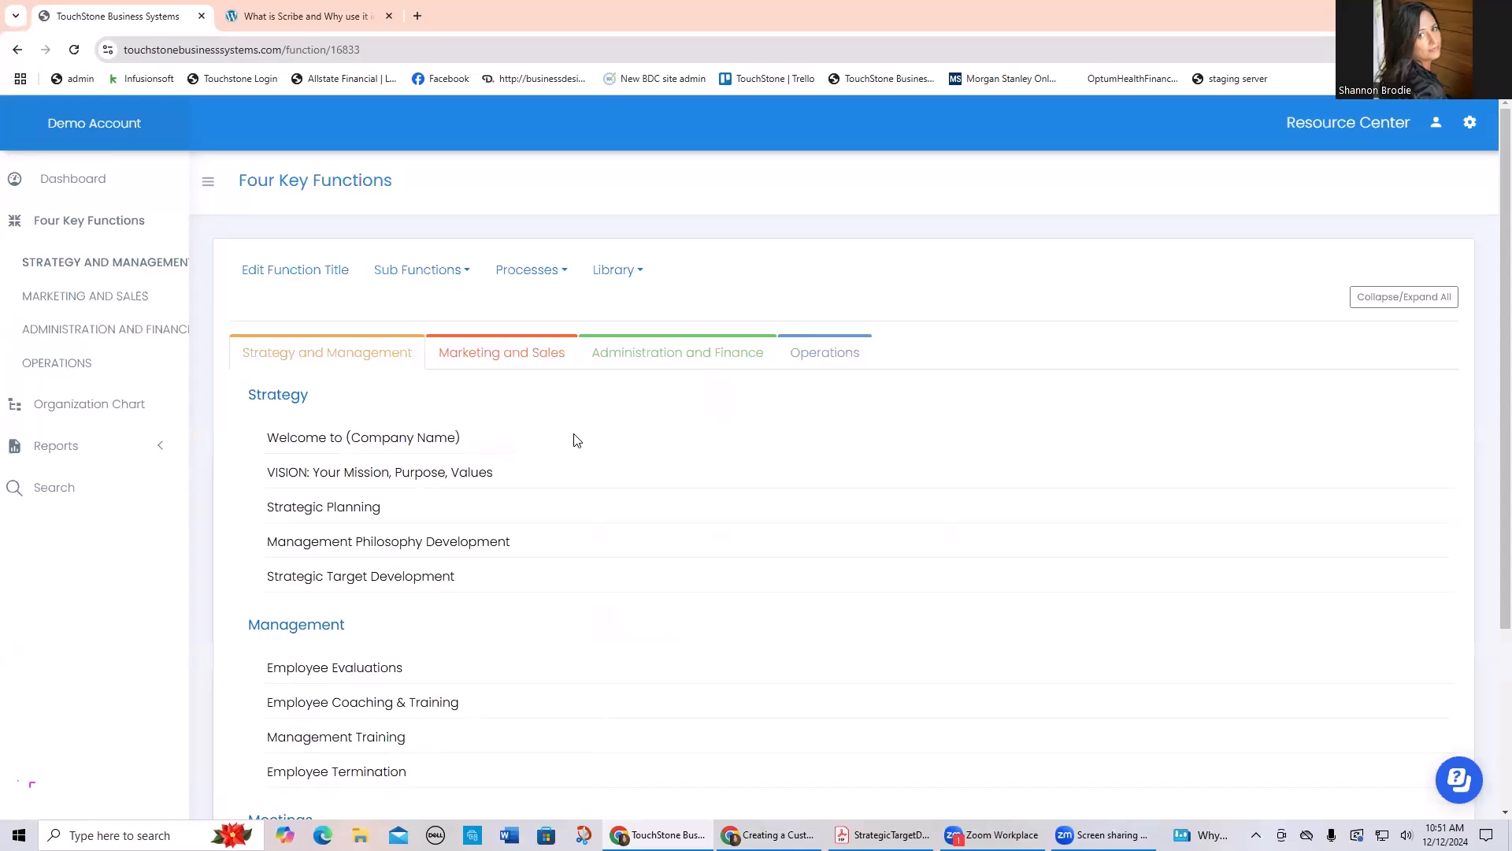
# Step: Open the "Welcome to (Company Name)" process in the Strategy group, and open its Welcome Message document
pyautogui.click(612, 269)
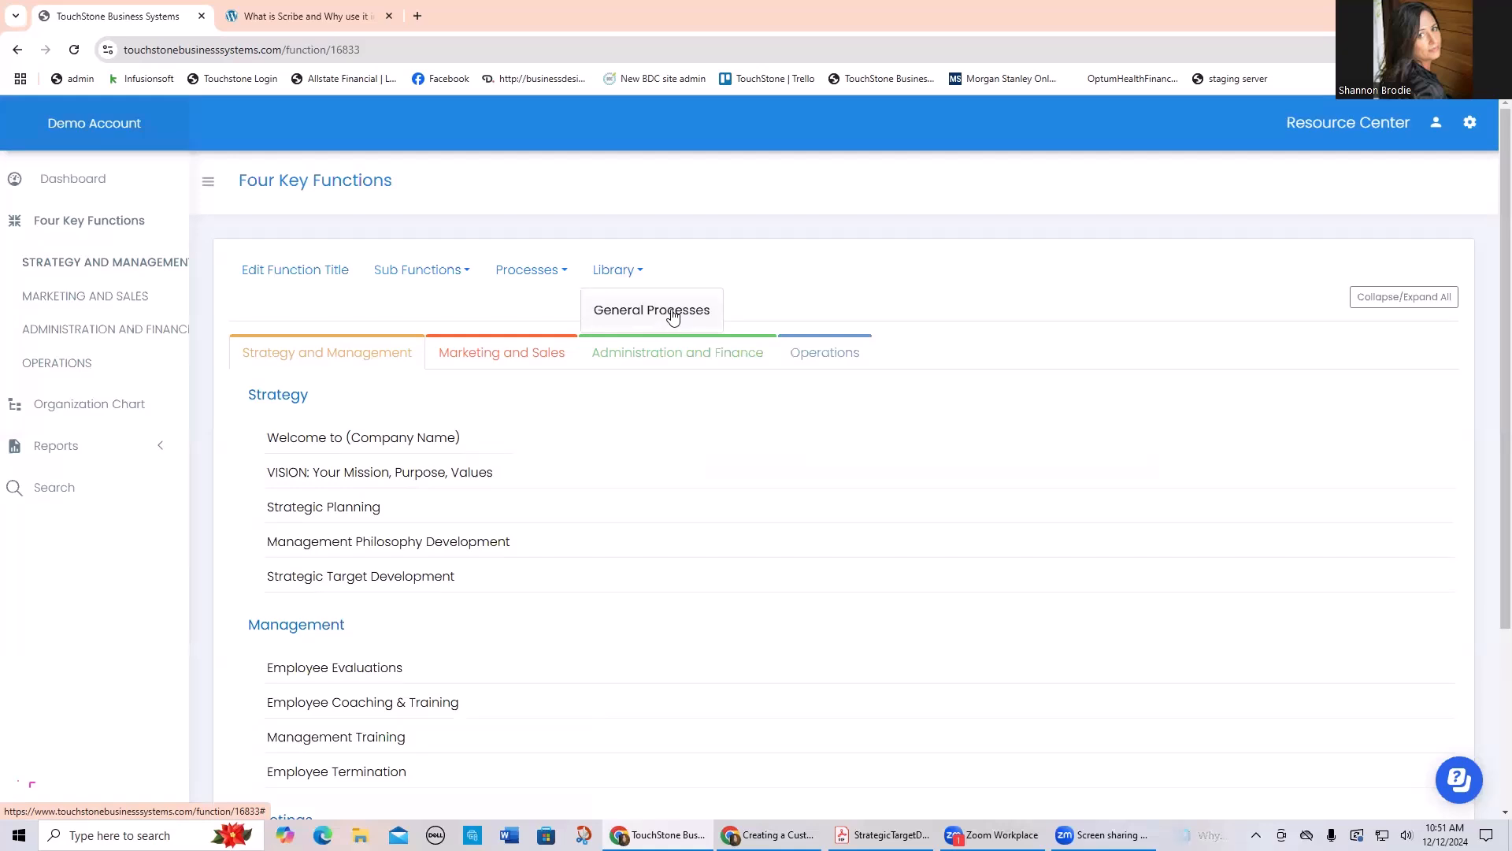
pyautogui.click(370, 441)
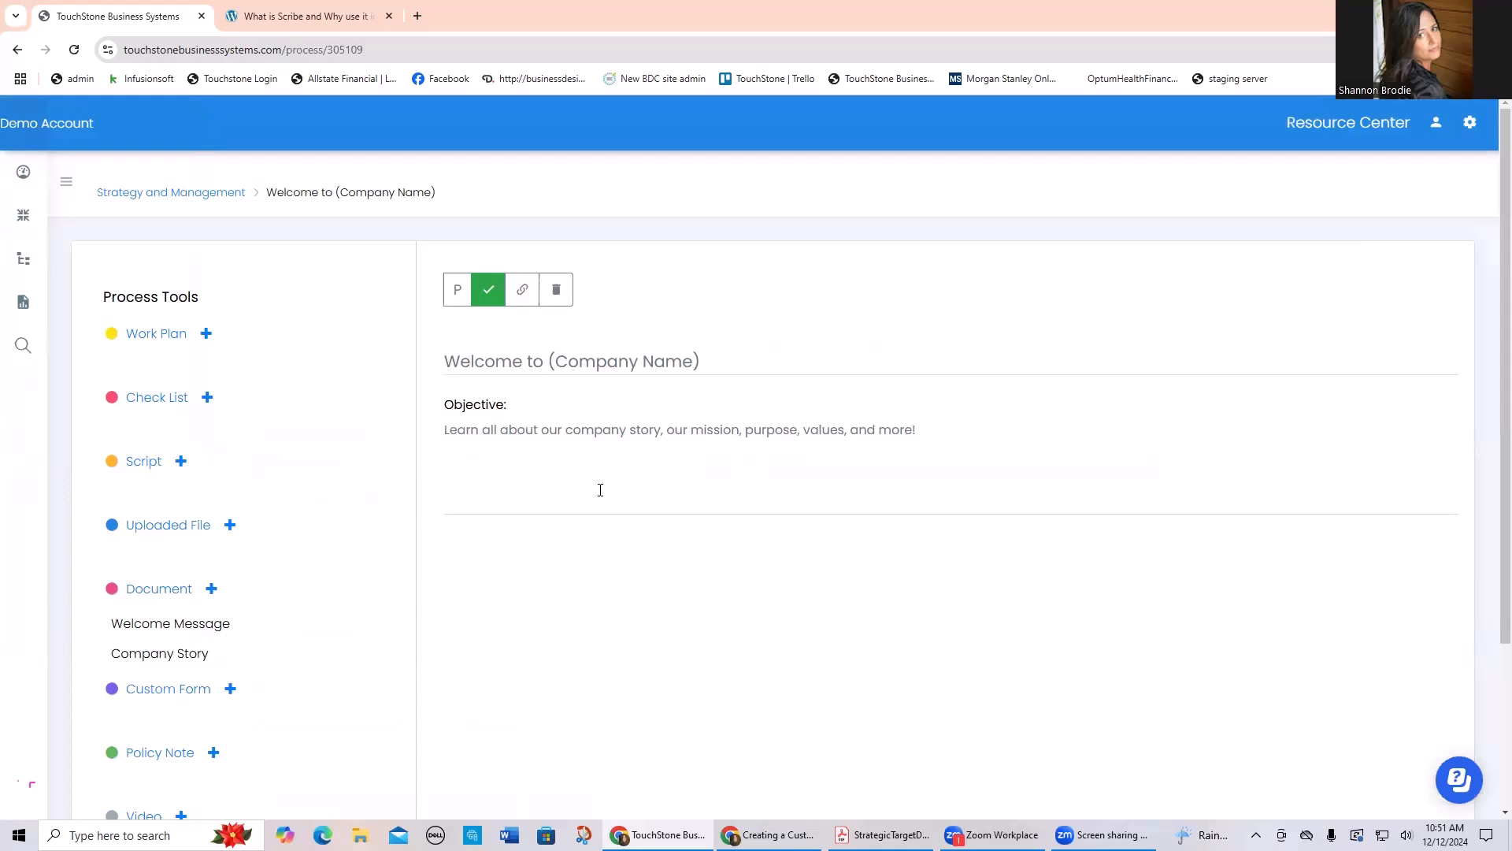
pyautogui.click(665, 361)
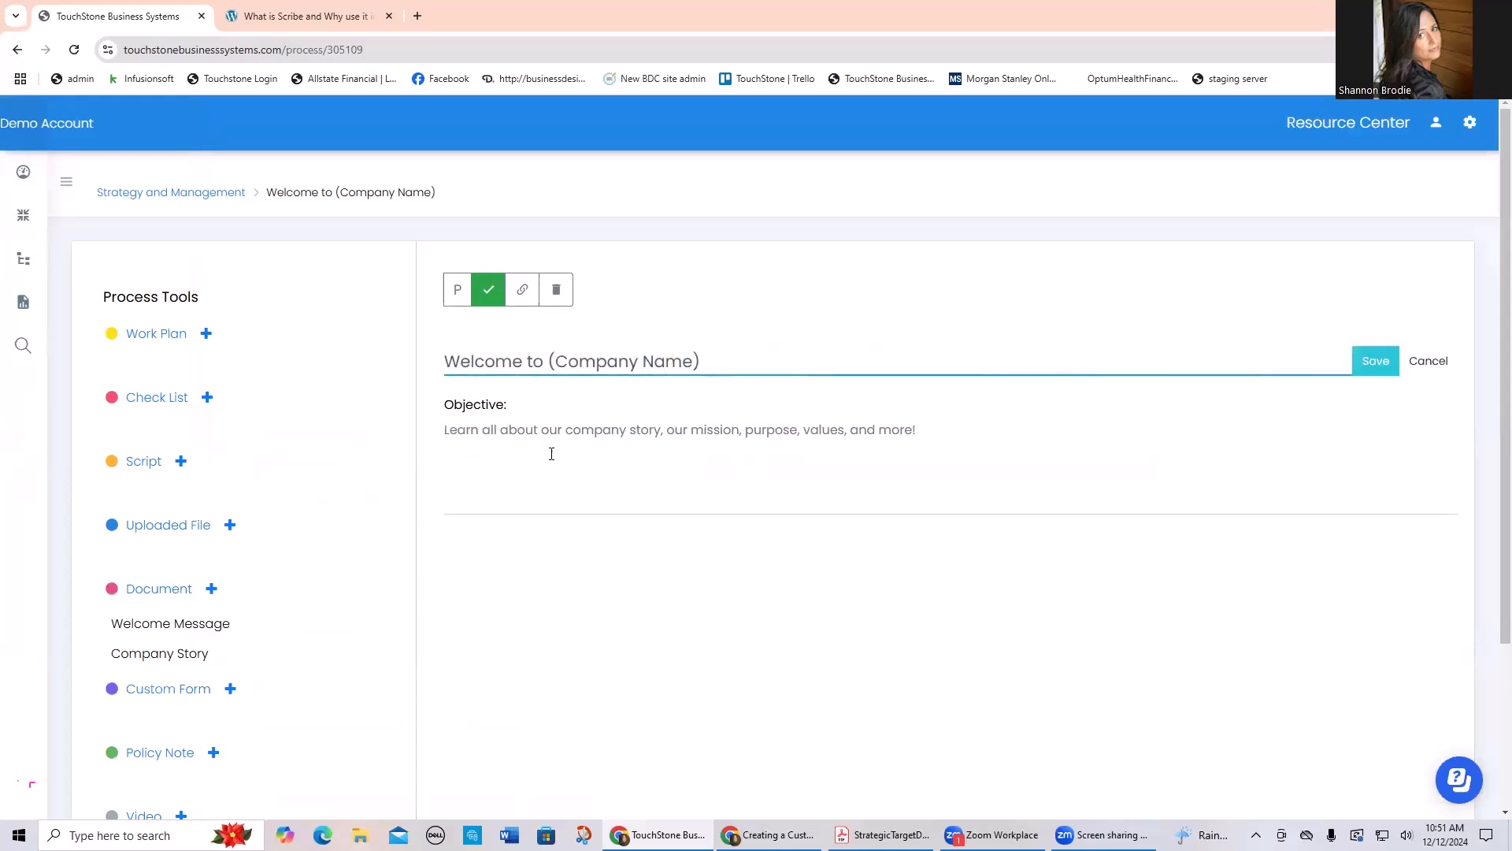
pyautogui.scroll(-2, 548, 454)
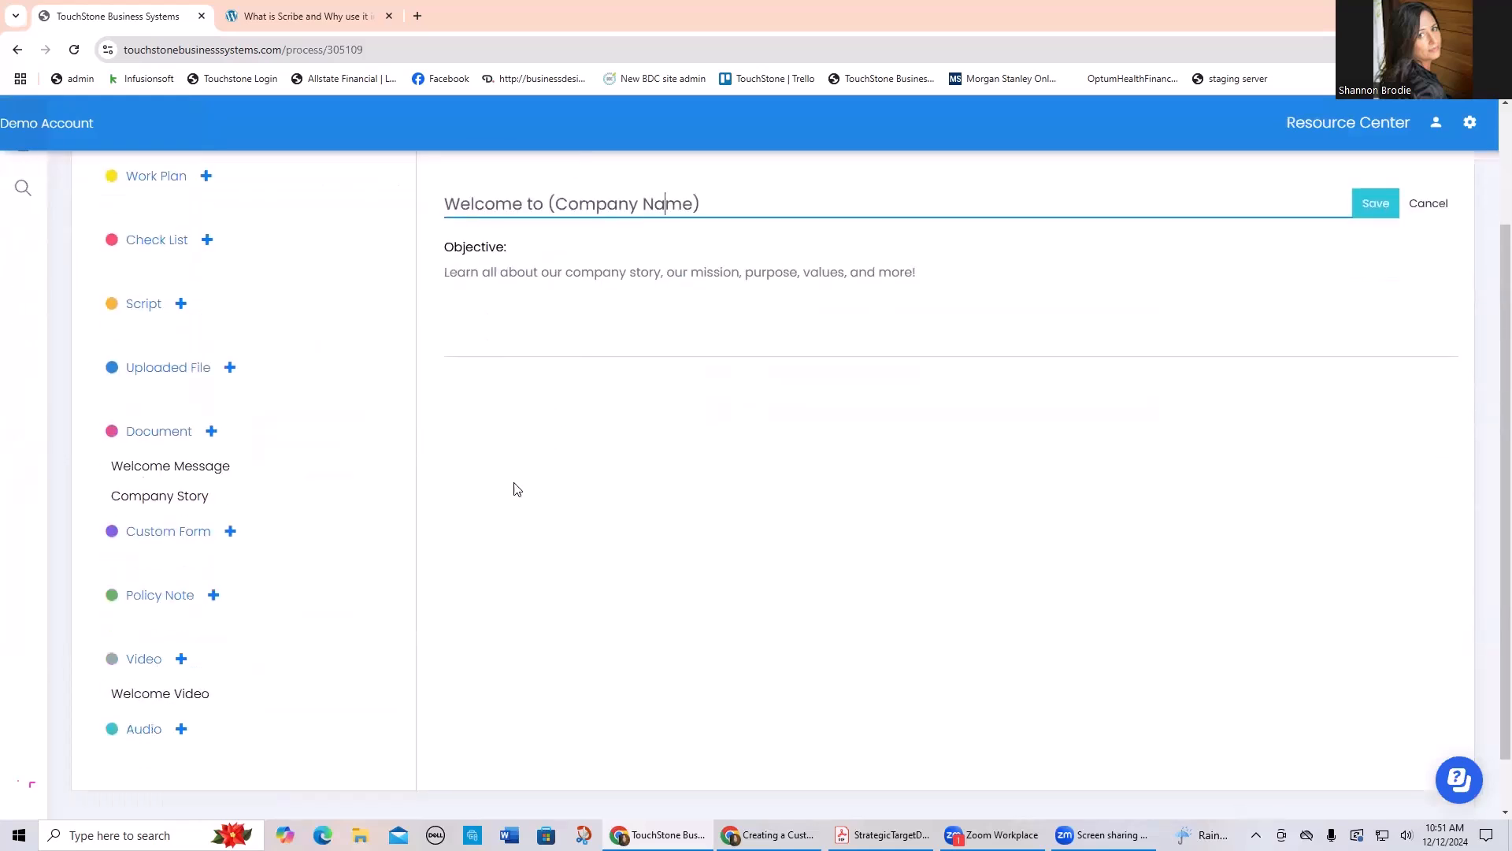
pyautogui.click(178, 468)
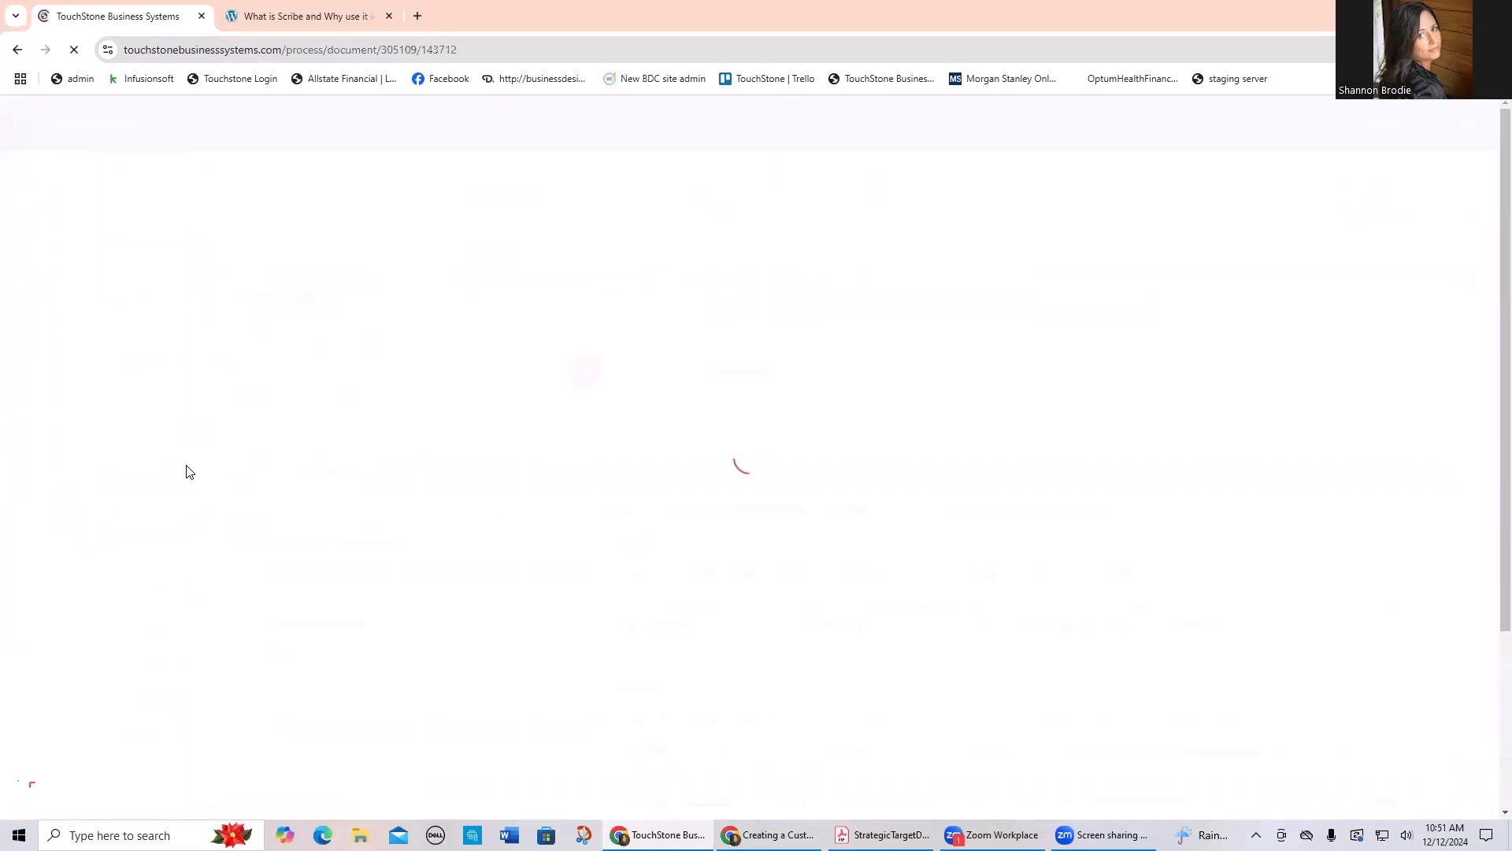
# Step: Look through the sample text of the Welcome Message document and archive the document
pyautogui.scroll(-2, 817, 577)
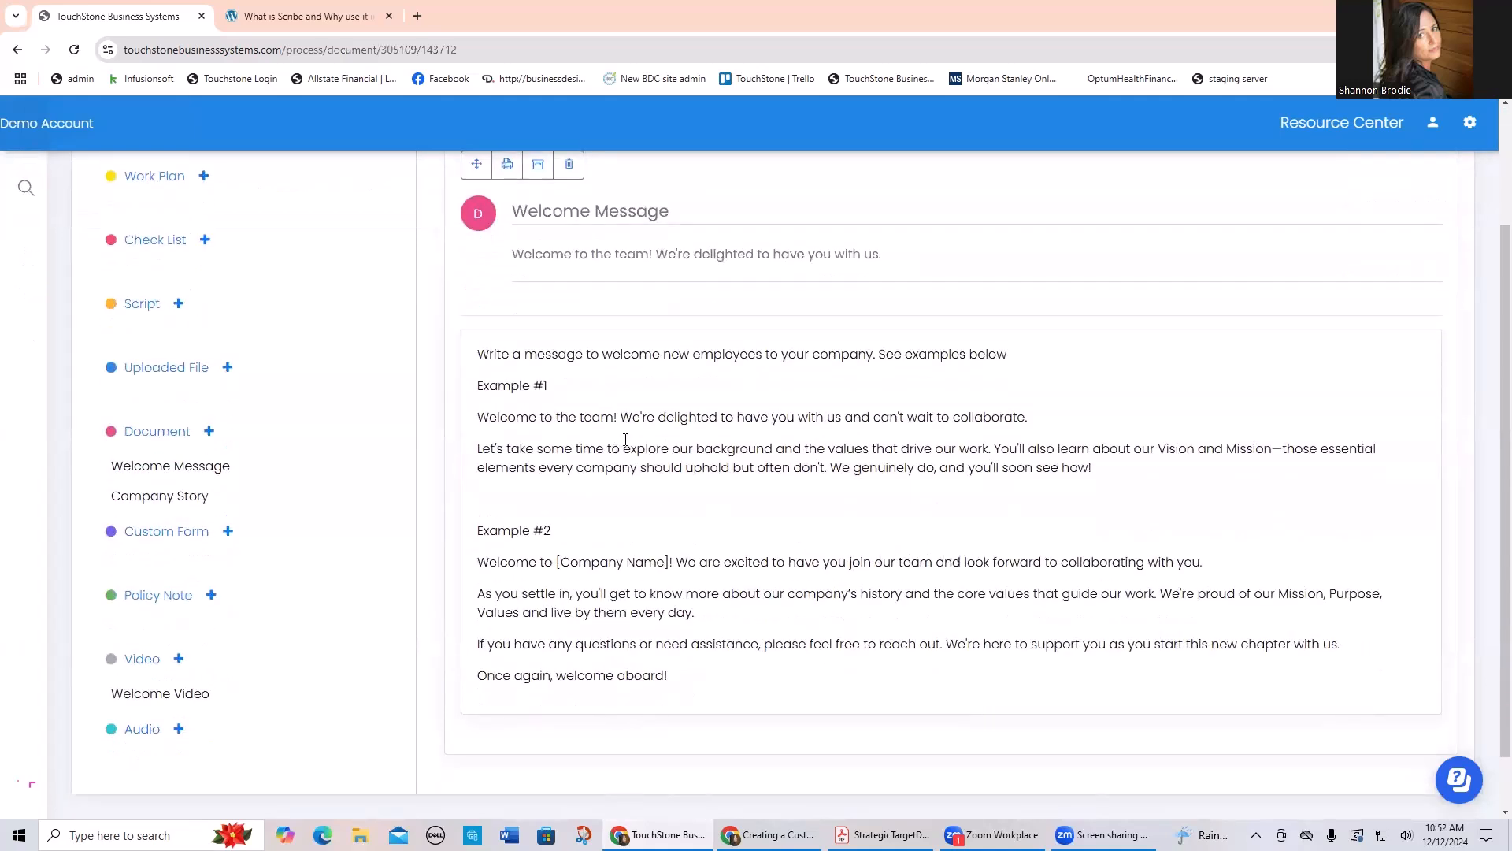
pyautogui.scroll(1, 616, 468)
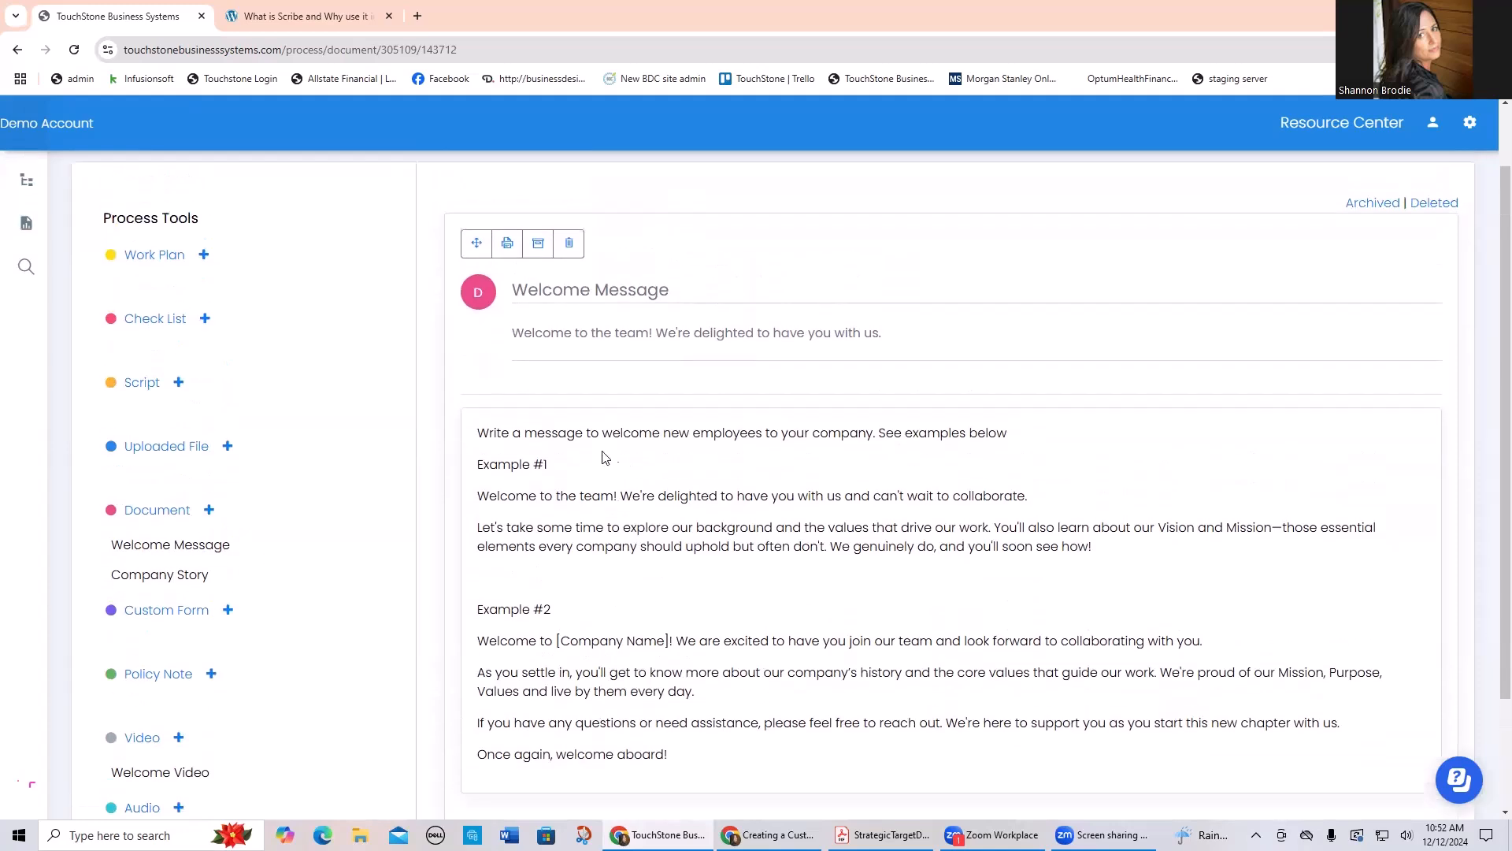
pyautogui.click(537, 244)
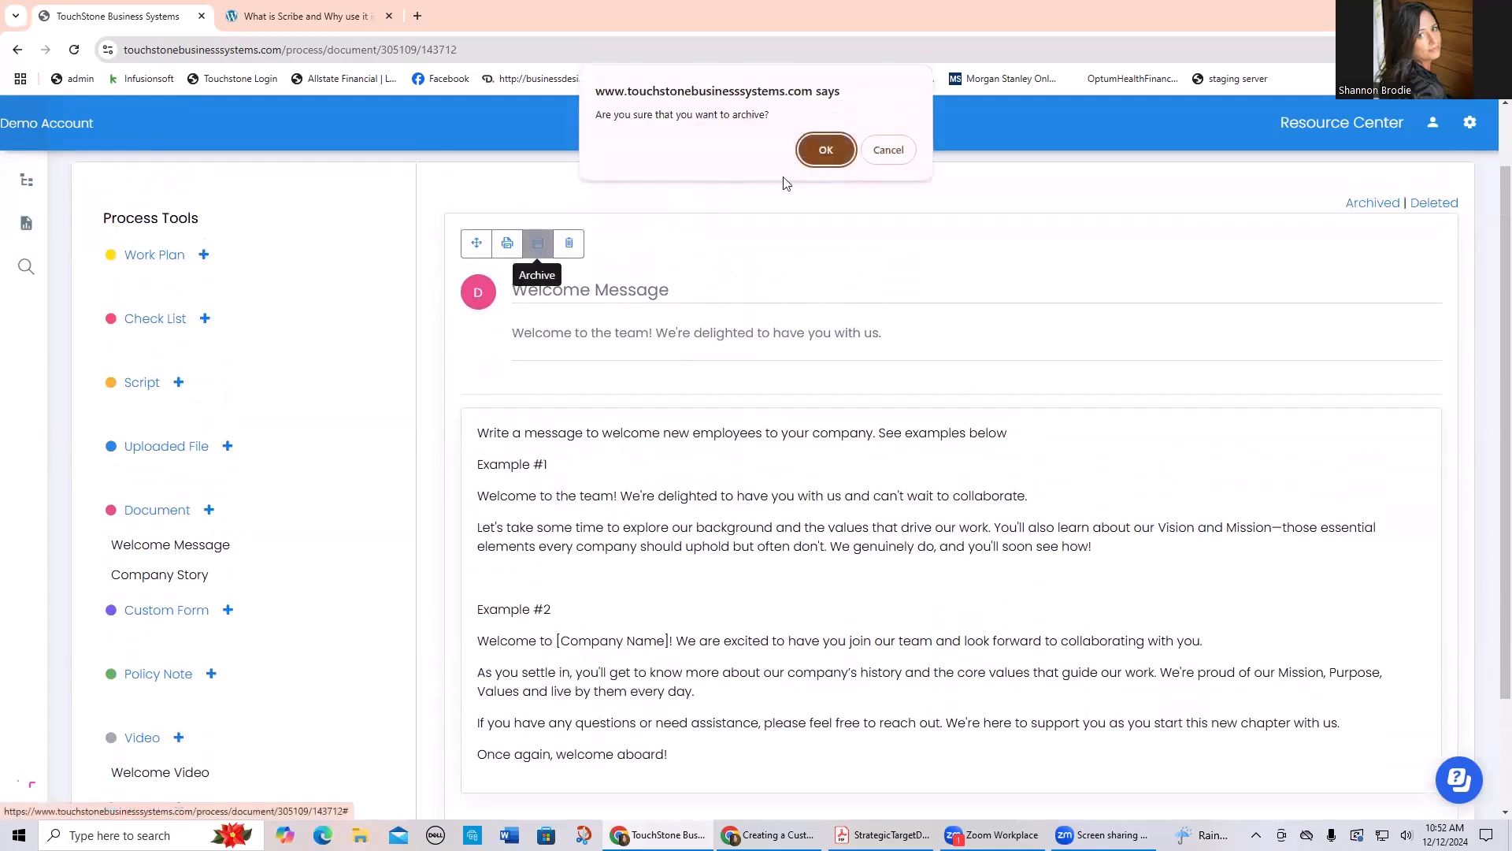
pyautogui.click(831, 149)
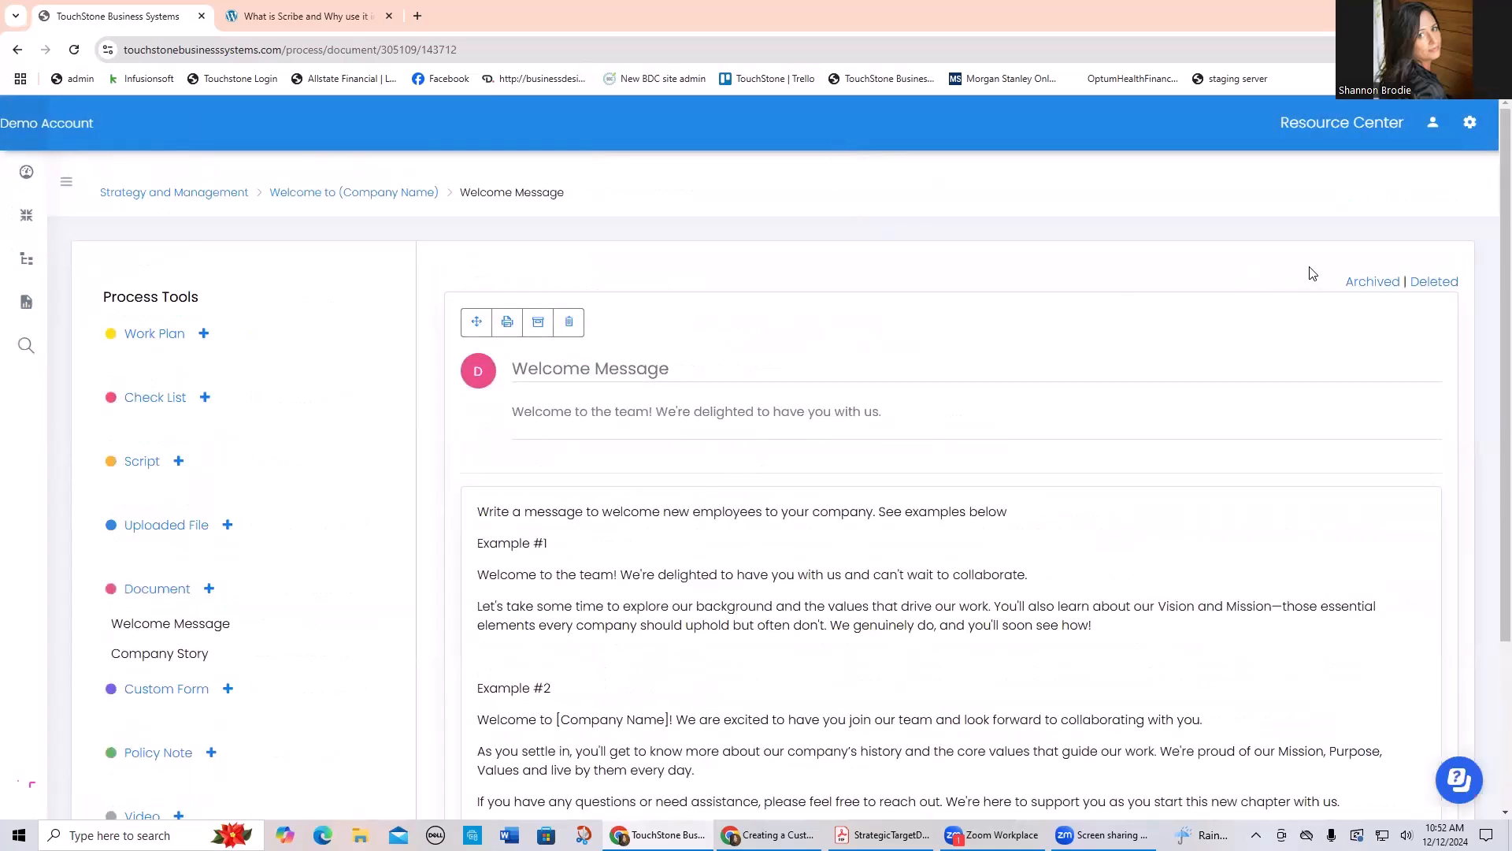
# Step: Delete the whole Example #2 section from the Welcome Message text
pyautogui.scroll(-2, 1145, 330)
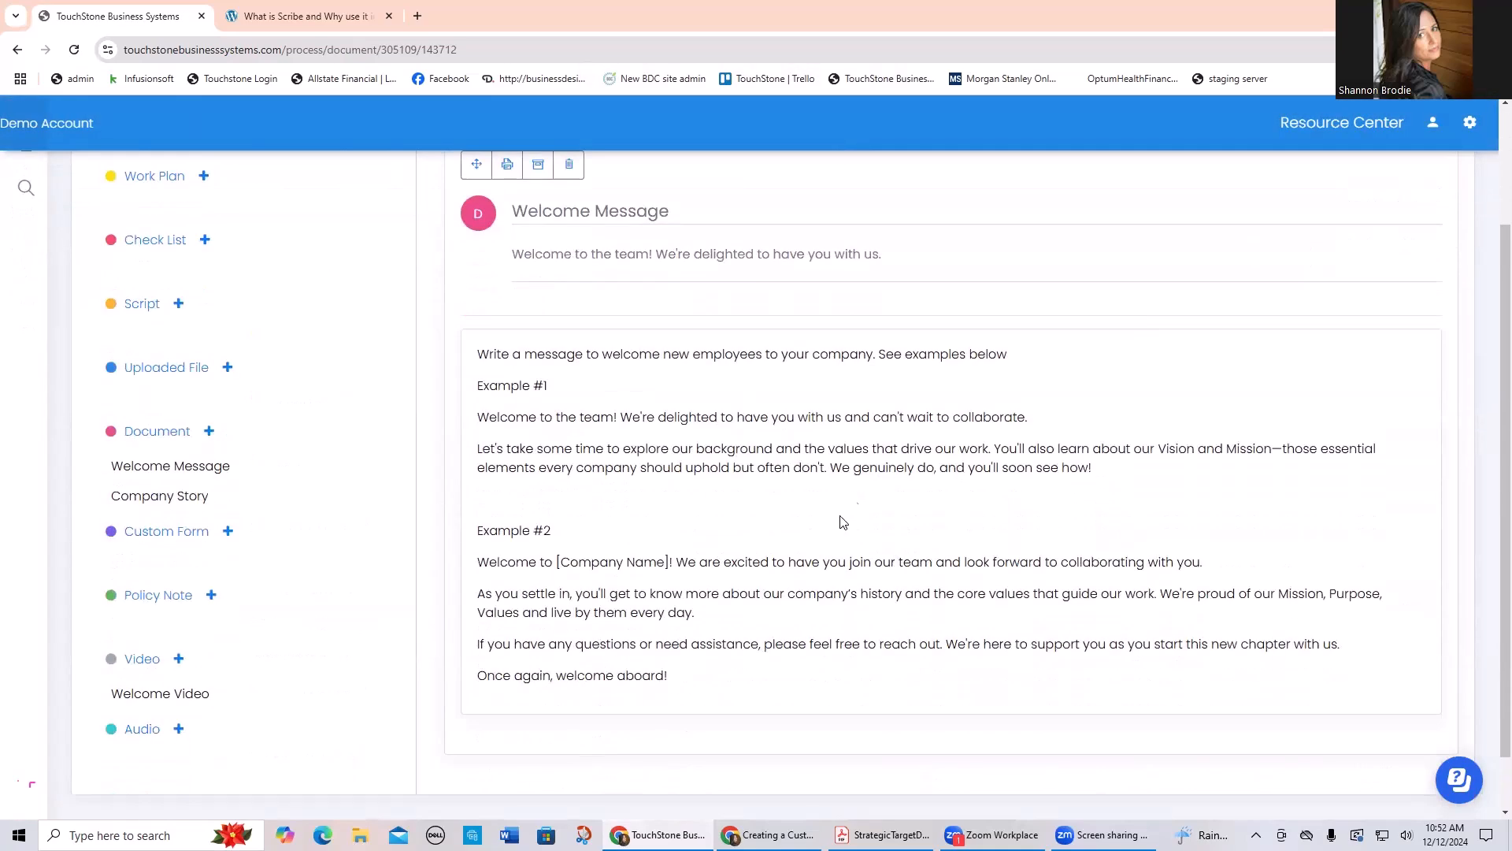
pyautogui.click(912, 571)
pyautogui.scroll(-2, 709, 649)
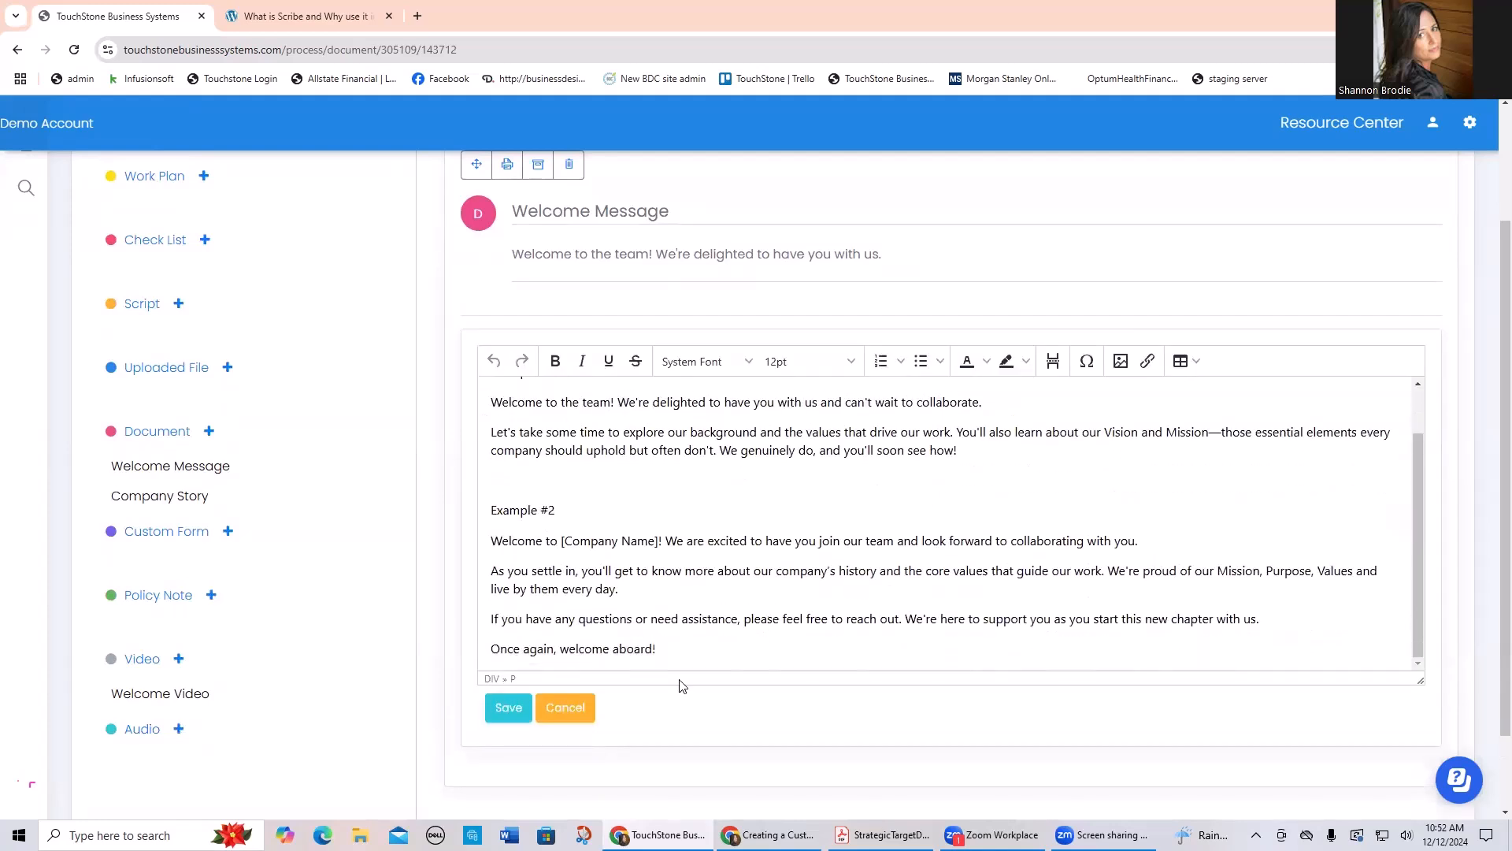
pyautogui.moveTo(657, 648); pyautogui.dragTo(475, 507)
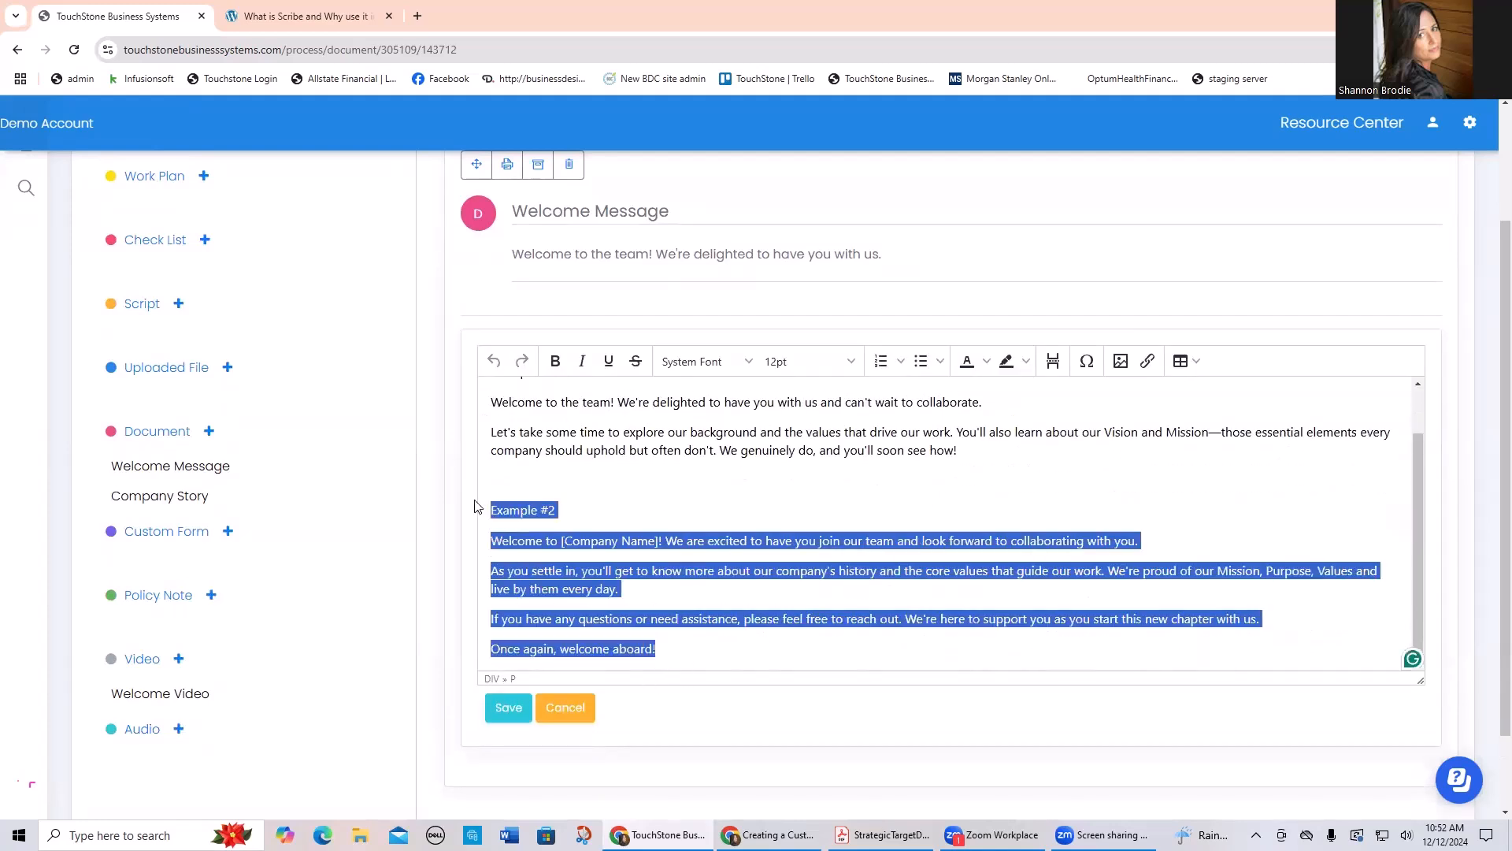
pyautogui.press('BackSpace')
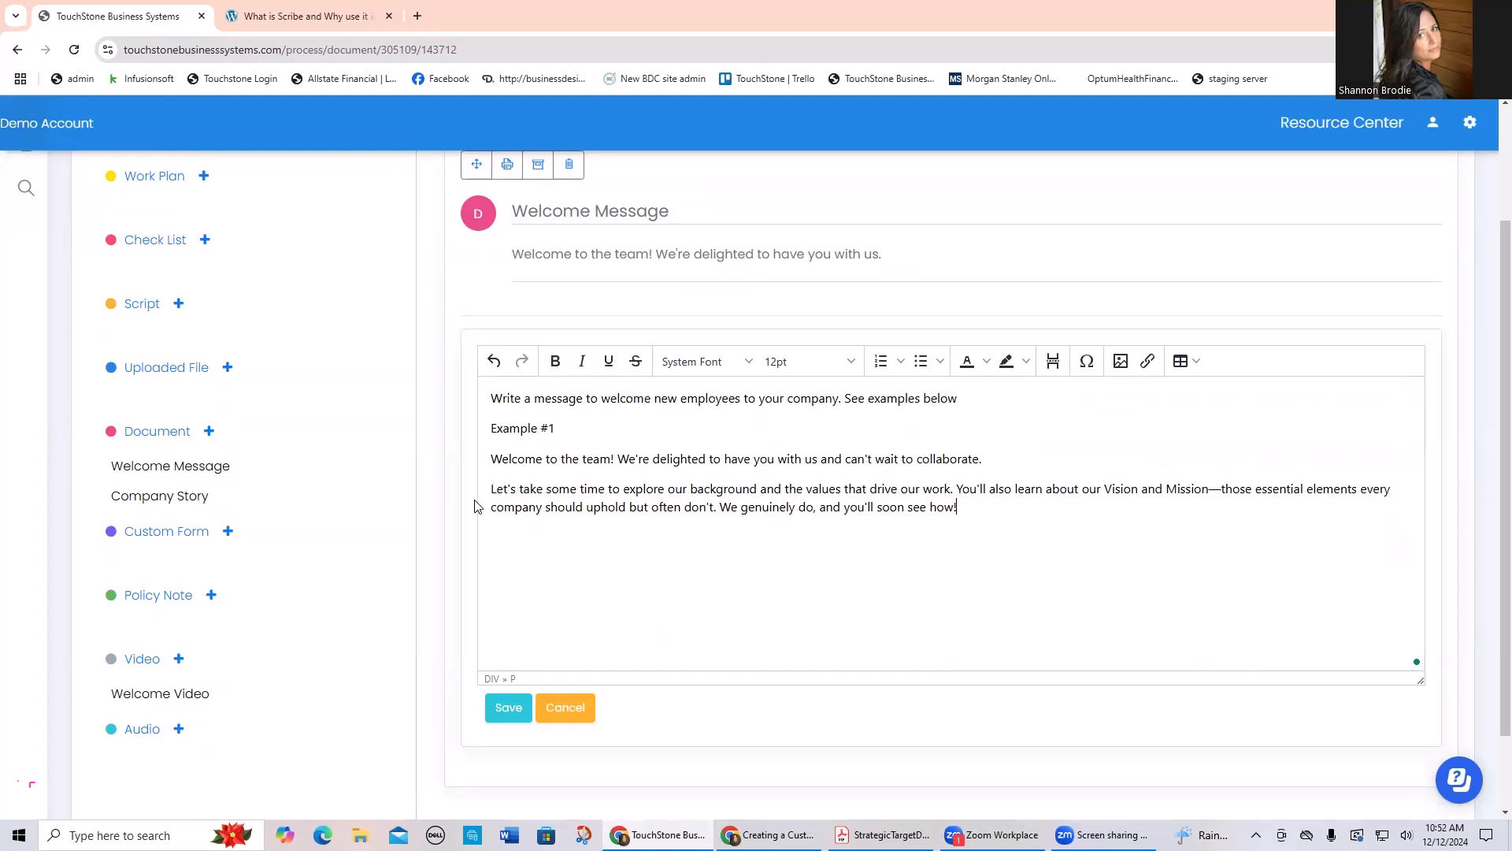
# Step: Remove the instruction line, the "Example #1" heading and the leftover blank line from the Welcome Message text, and save it
pyautogui.moveTo(500, 457); pyautogui.dragTo(489, 398)
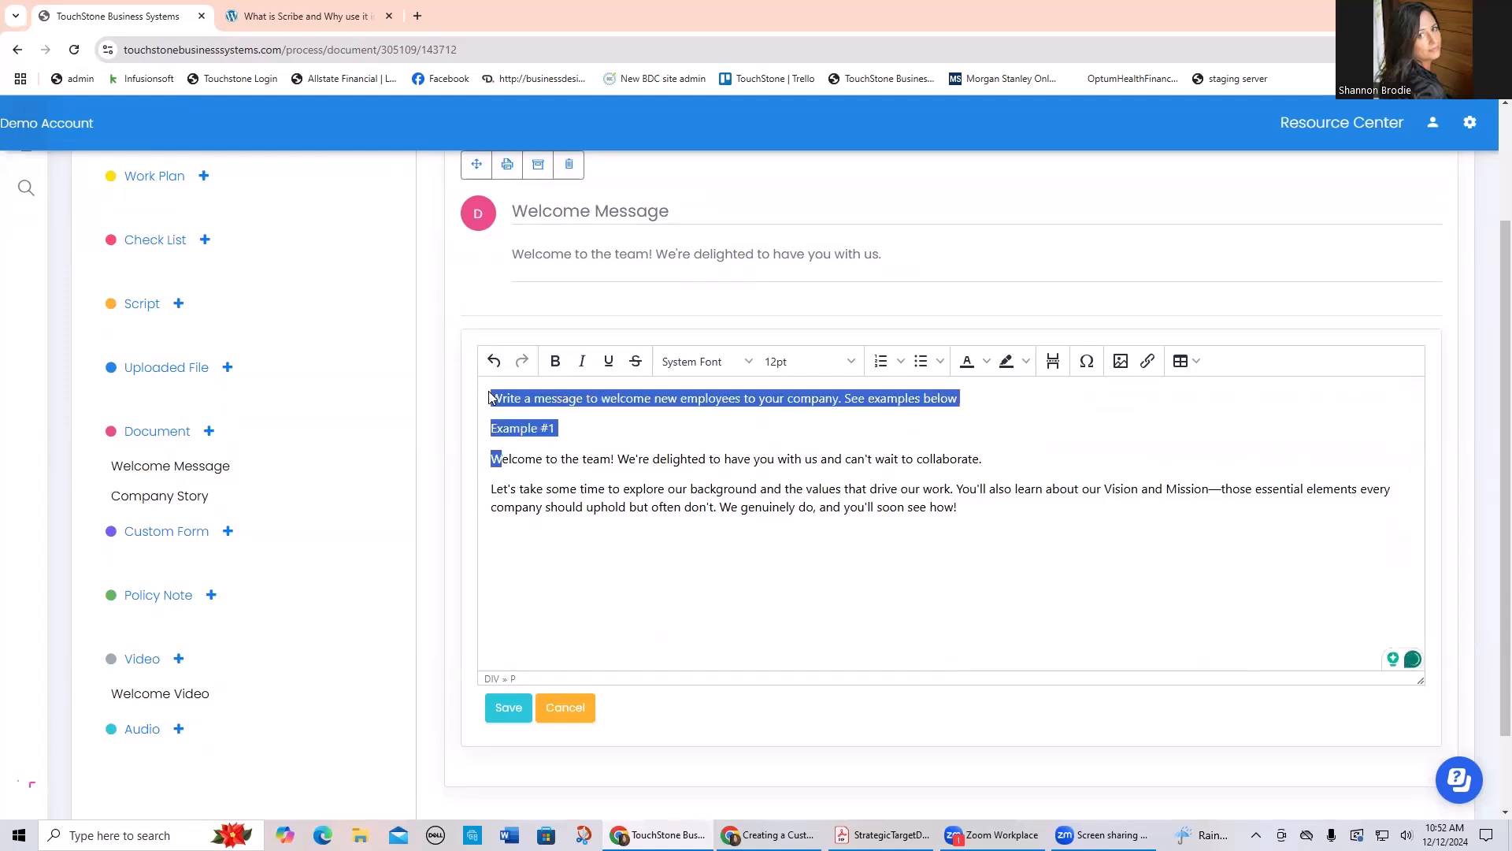
pyautogui.moveTo(564, 428); pyautogui.dragTo(484, 400)
pyautogui.press('BackSpace')
pyautogui.click(489, 425)
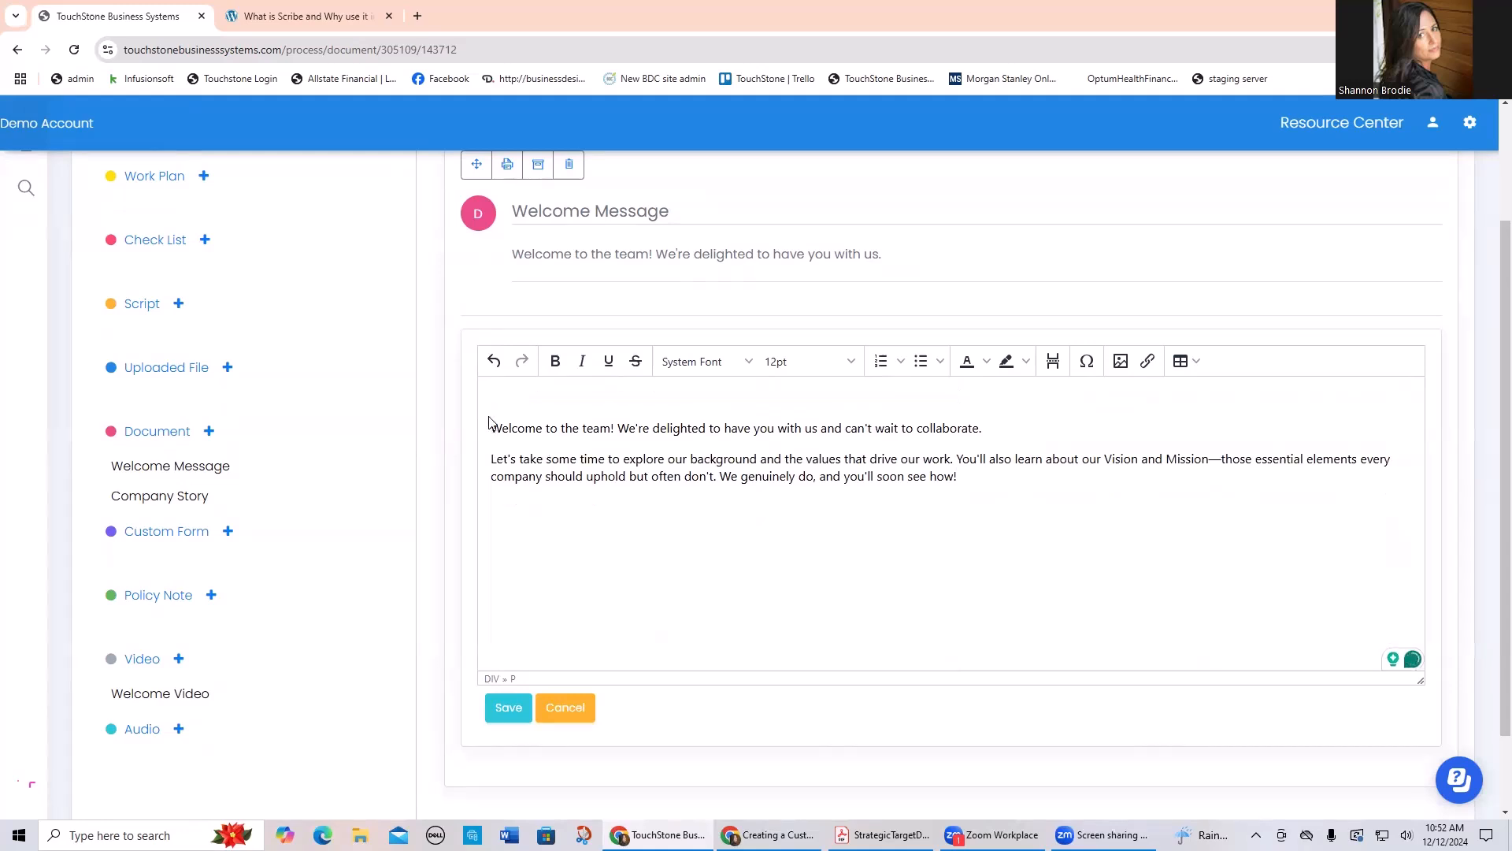
pyautogui.press('BackSpace')
pyautogui.click(508, 706)
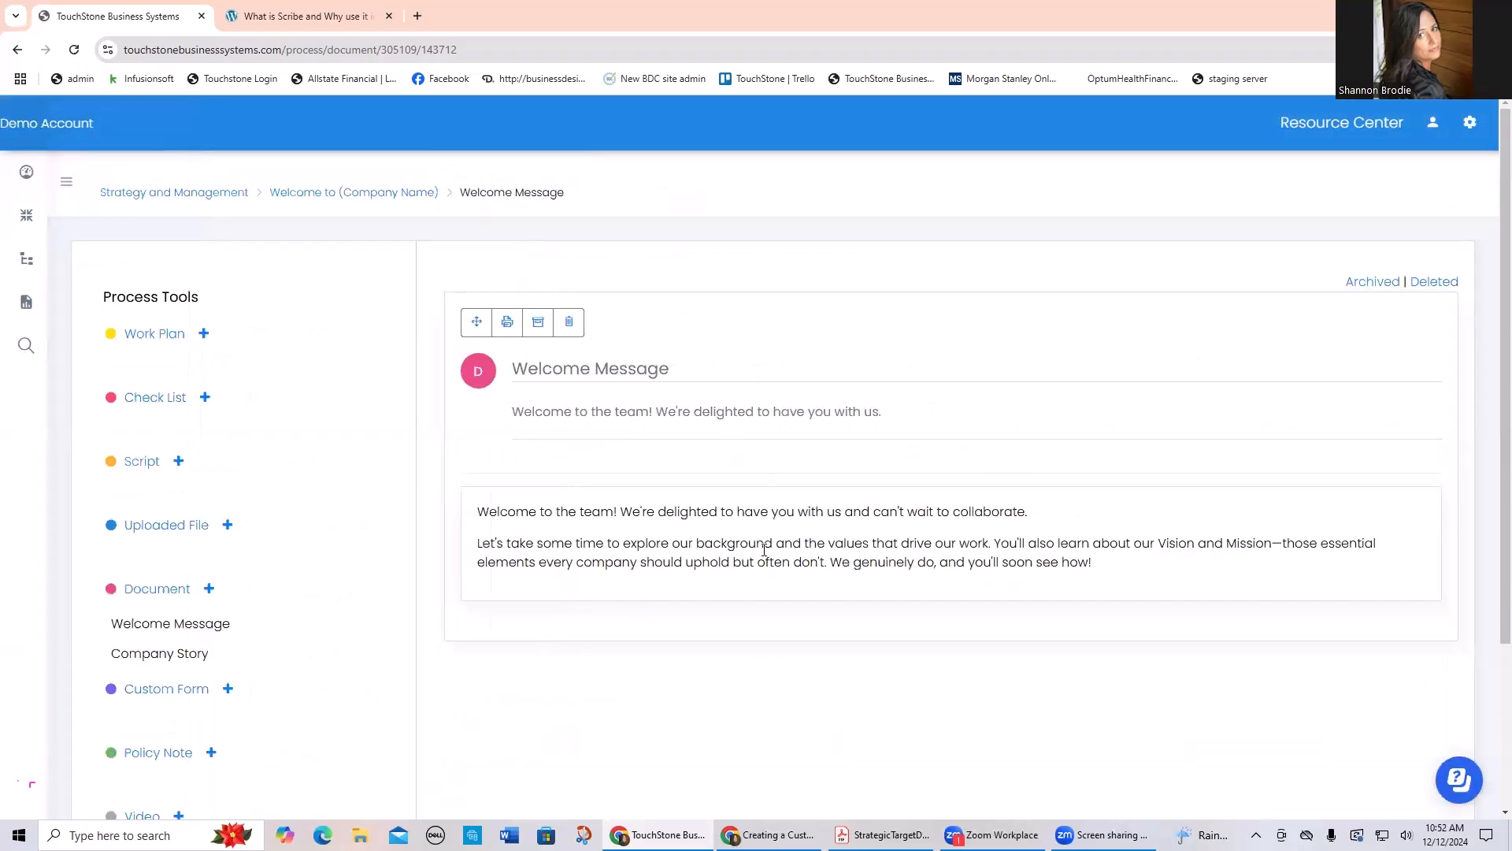
# Step: View the Company Story document, open its text for editing, and cancel without changes
pyautogui.click(162, 655)
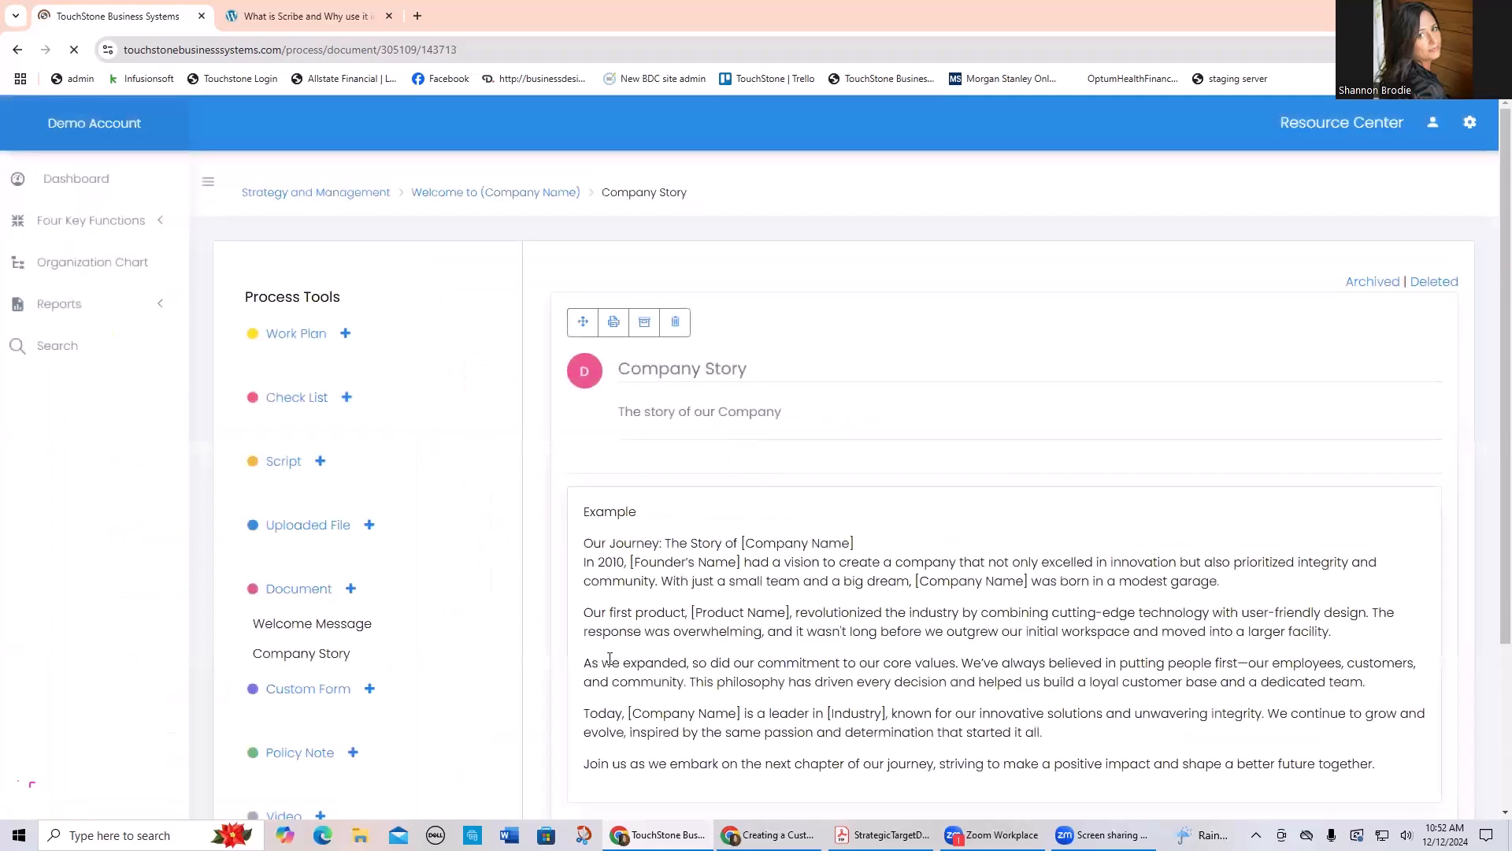
pyautogui.scroll(-2, 788, 658)
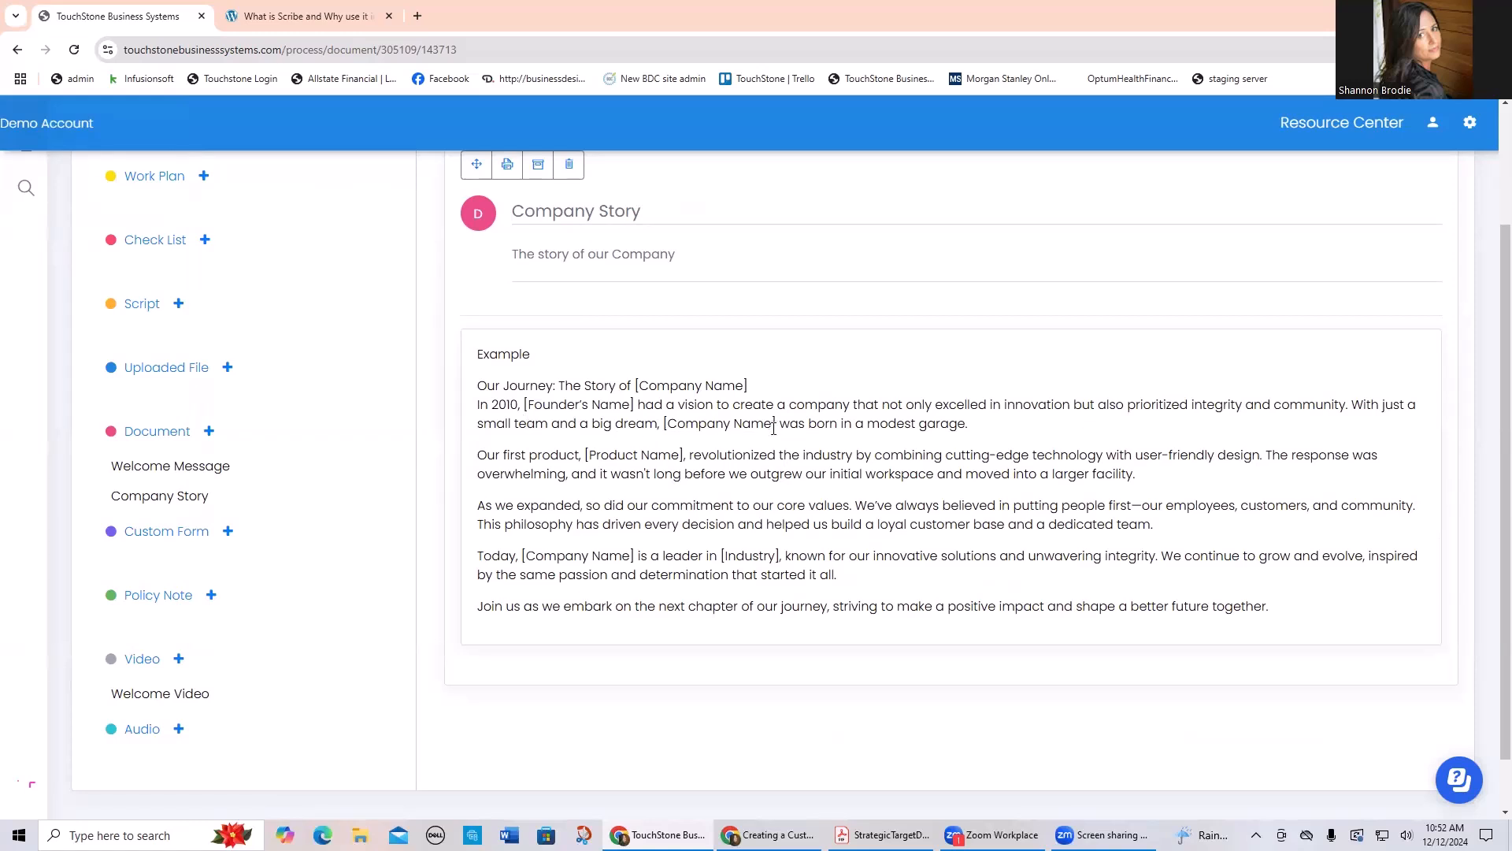
pyautogui.scroll(1, 780, 429)
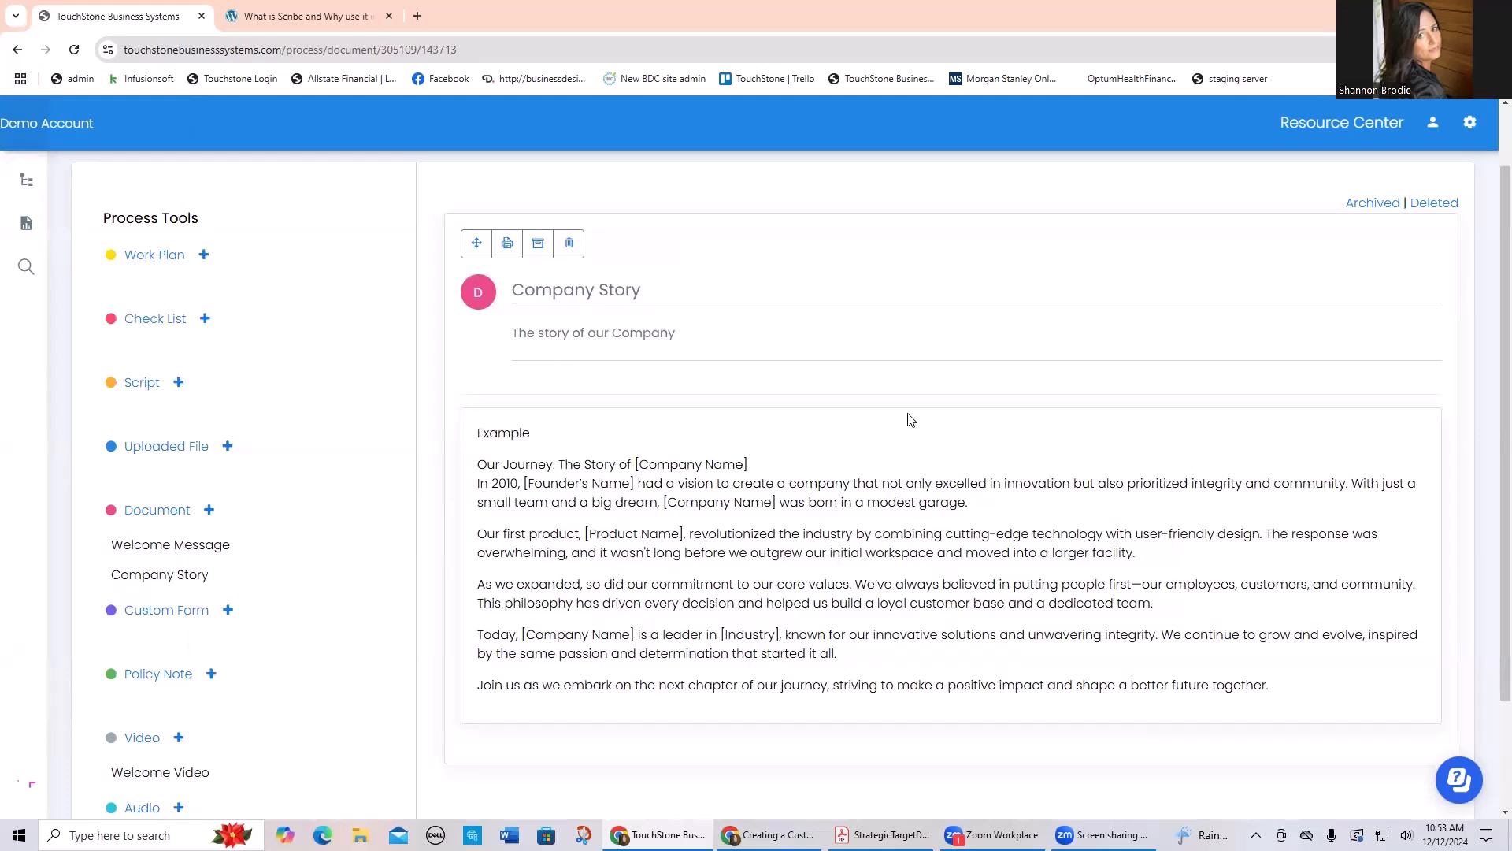
pyautogui.click(689, 512)
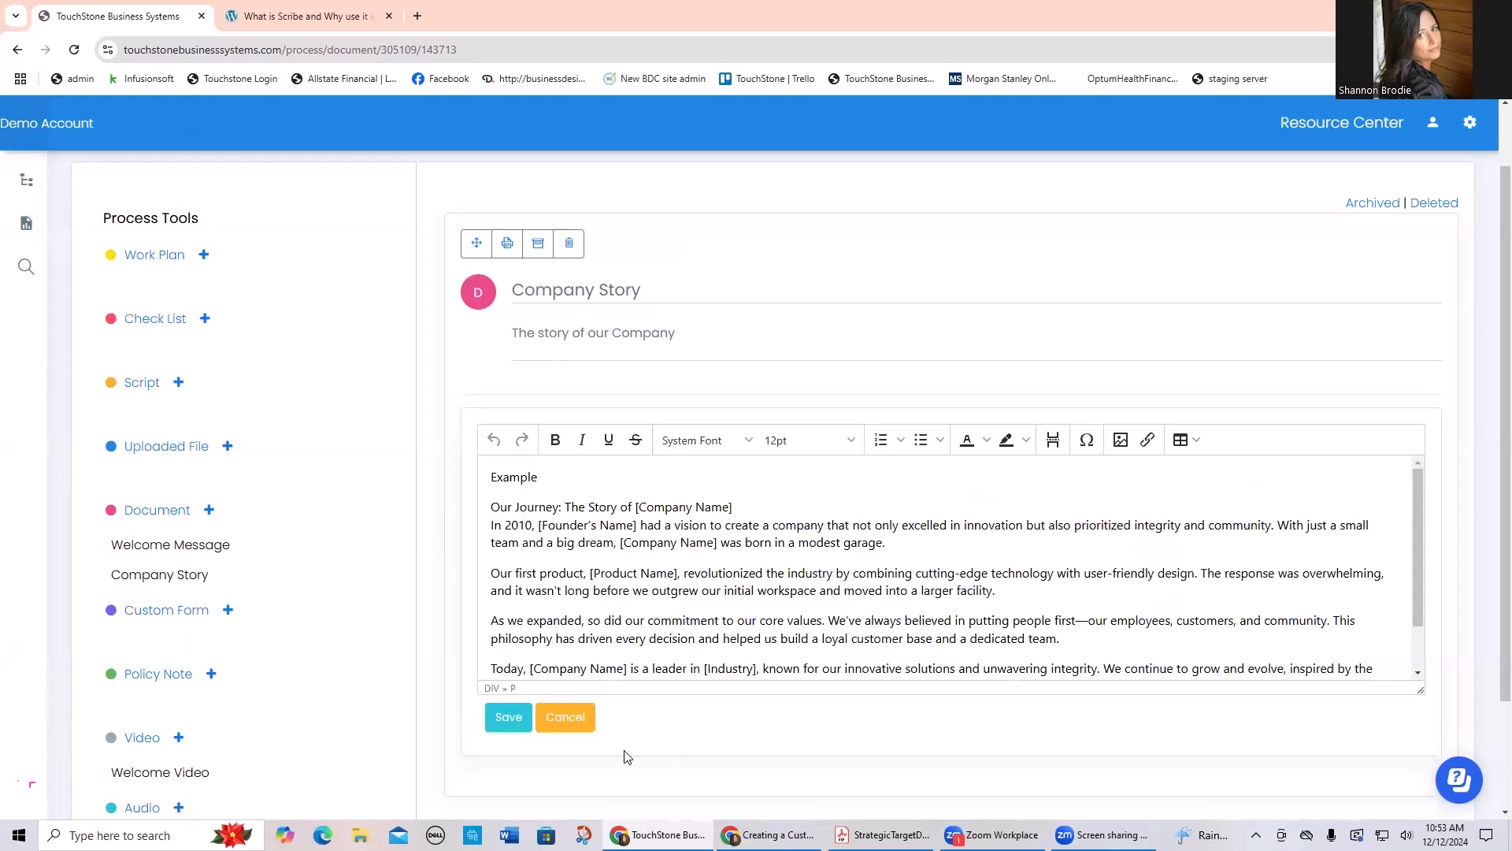
pyautogui.click(566, 724)
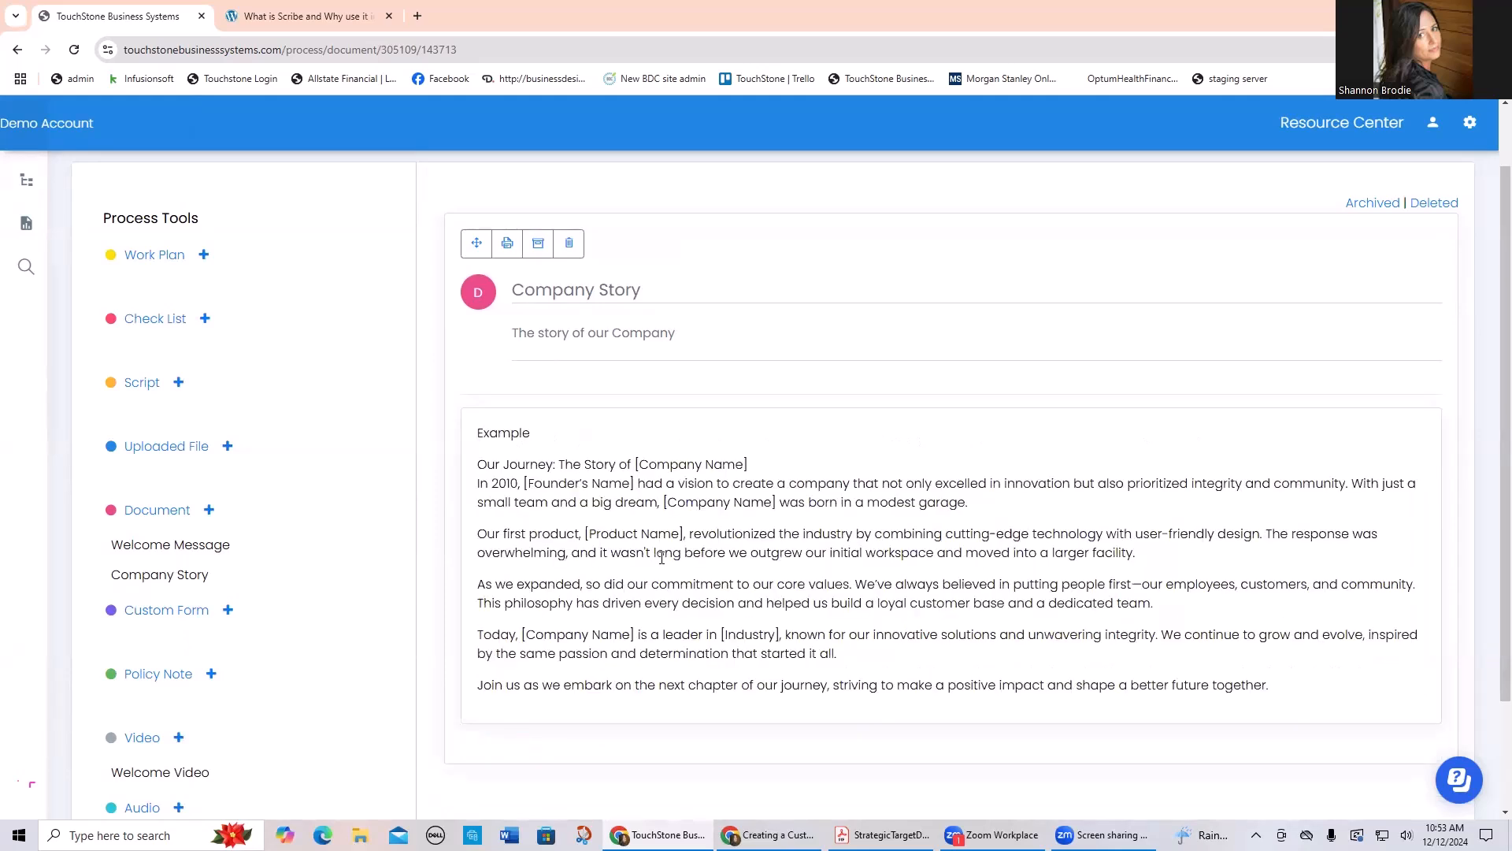
# Step: View the Welcome Video item, bring up the Loom screen recorder, and close it without recording
pyautogui.scroll(-1, 182, 718)
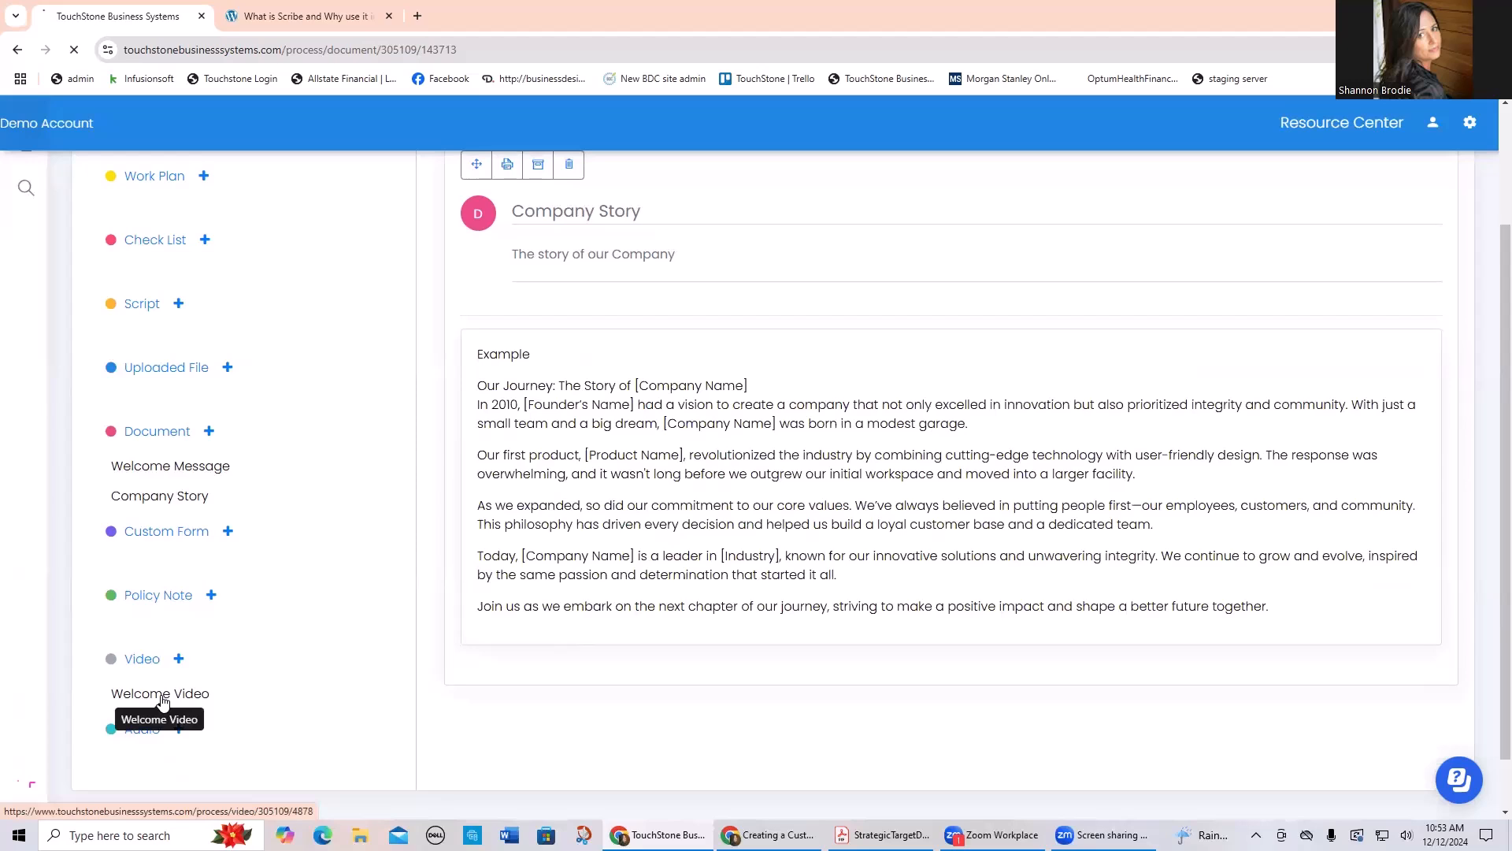
pyautogui.click(162, 695)
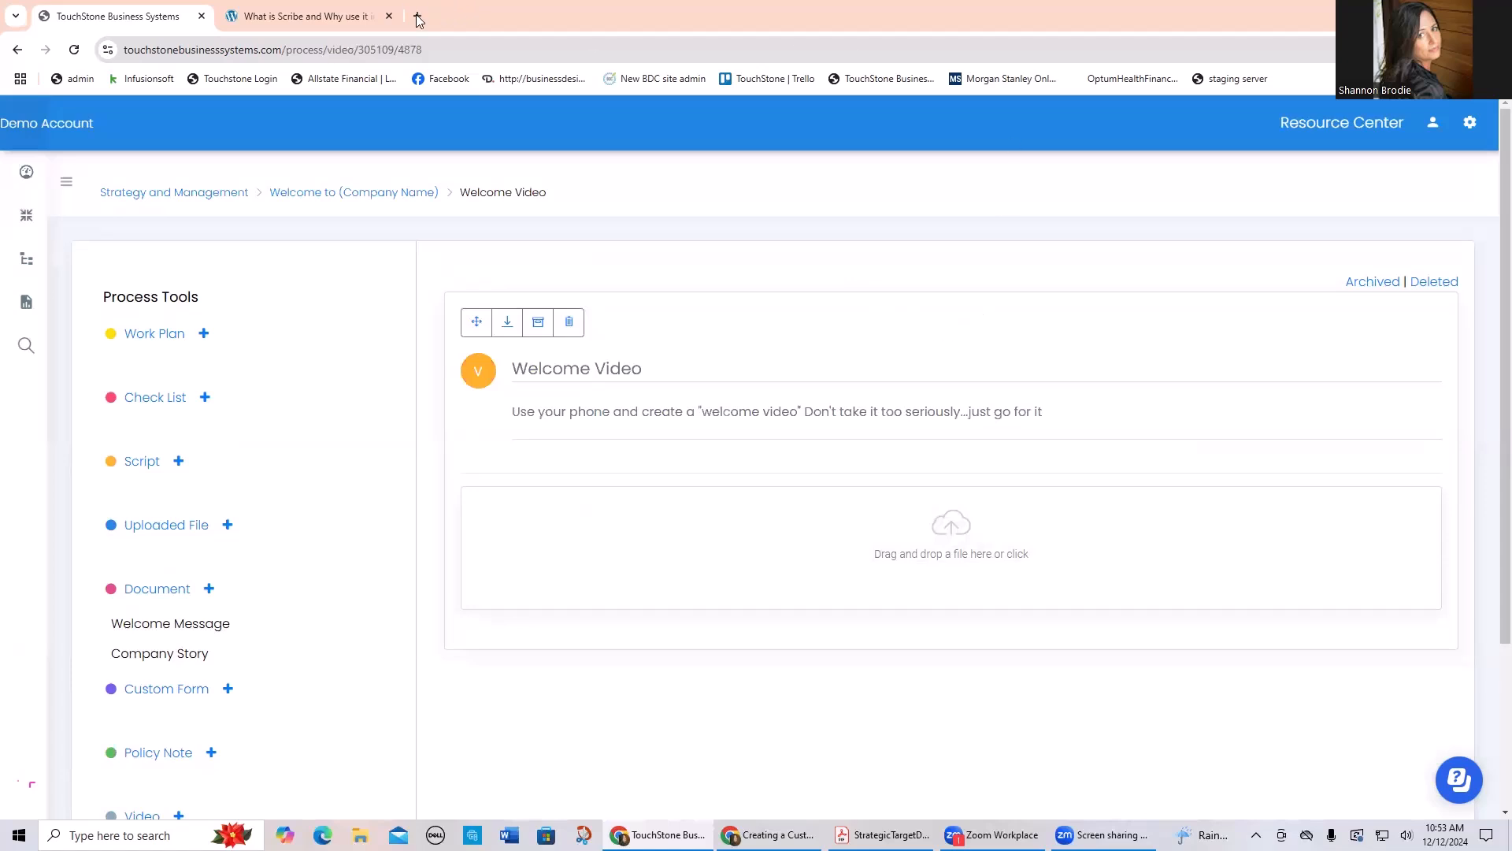
pyautogui.click(1418, 49)
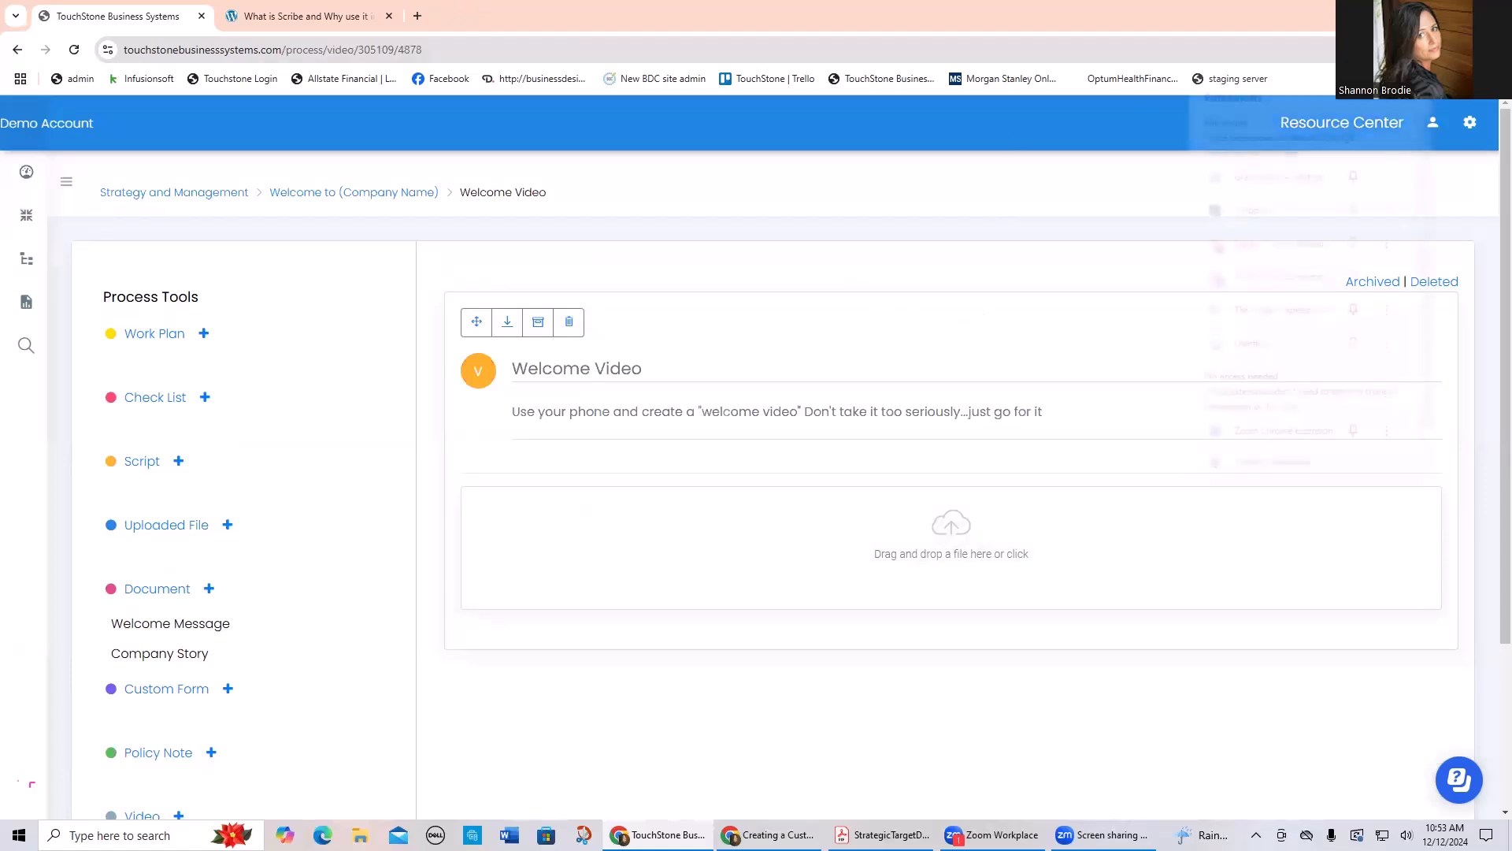
pyautogui.click(1264, 246)
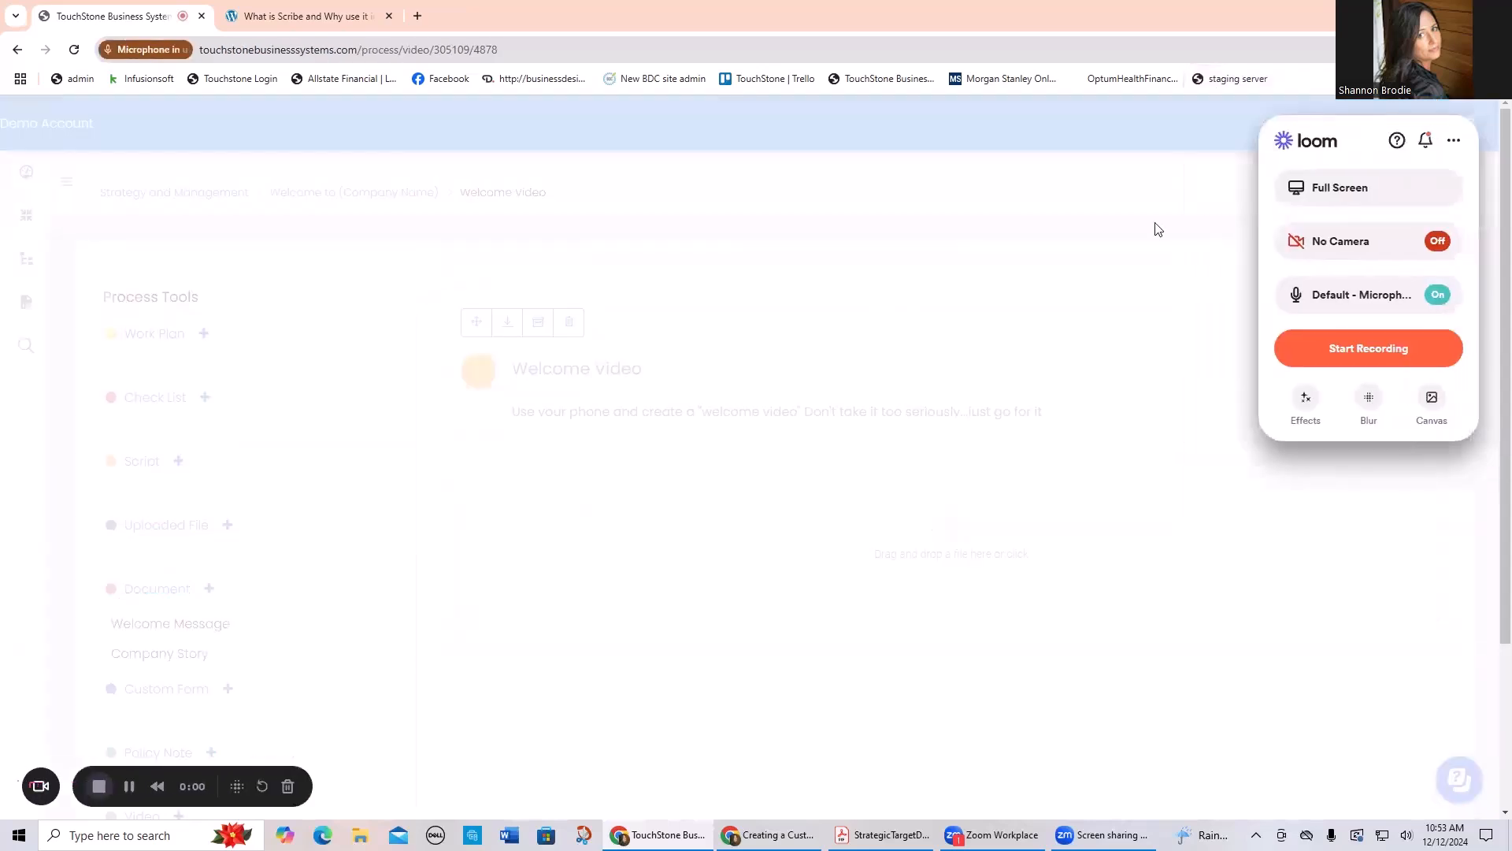
pyautogui.click(951, 235)
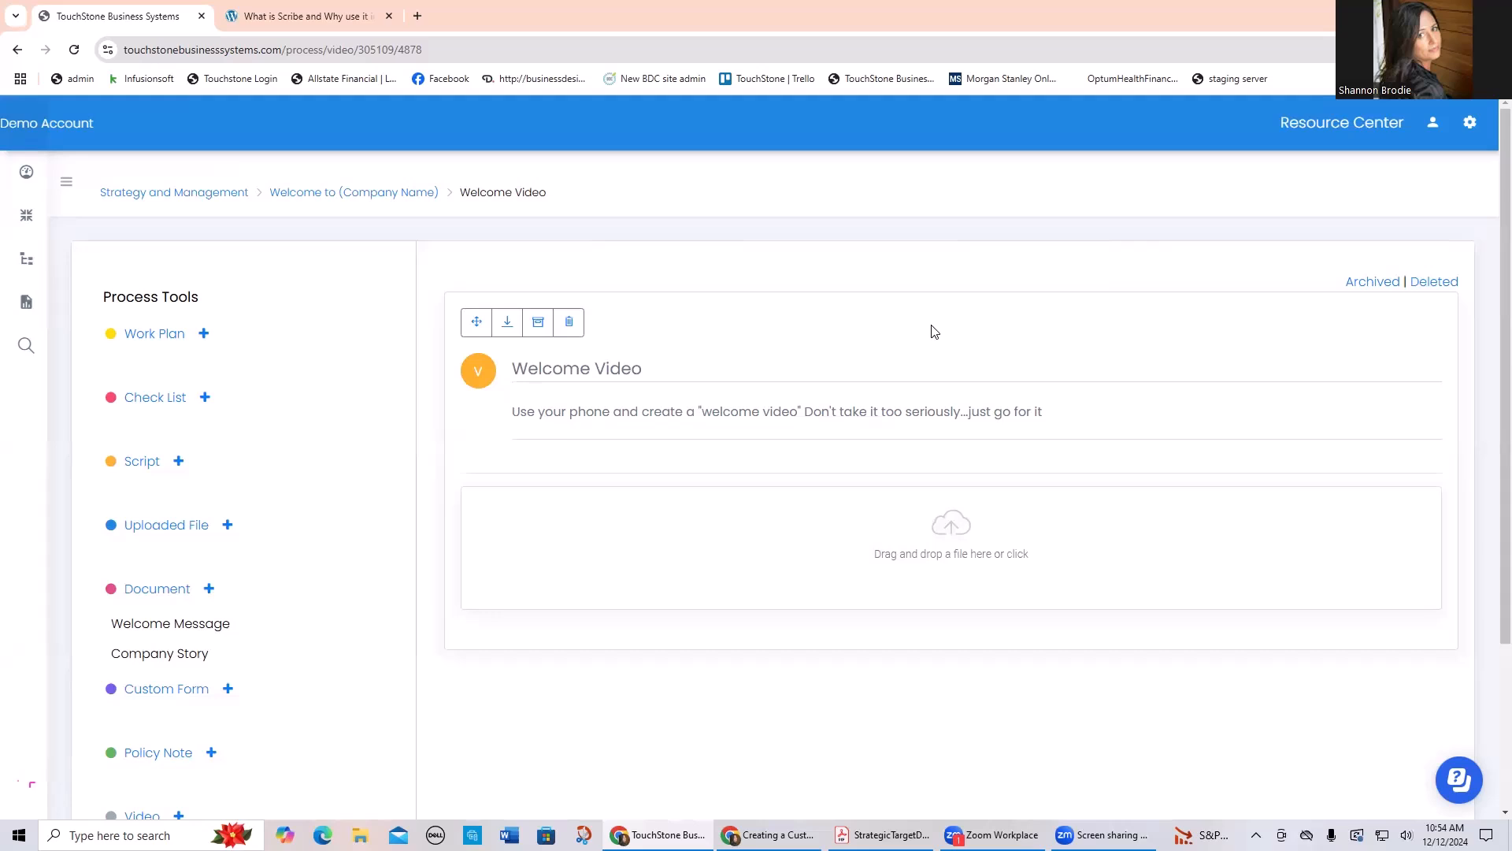
# Step: Make the "Welcome to (Company Name)" process public and return to the dashboard
pyautogui.click(321, 197)
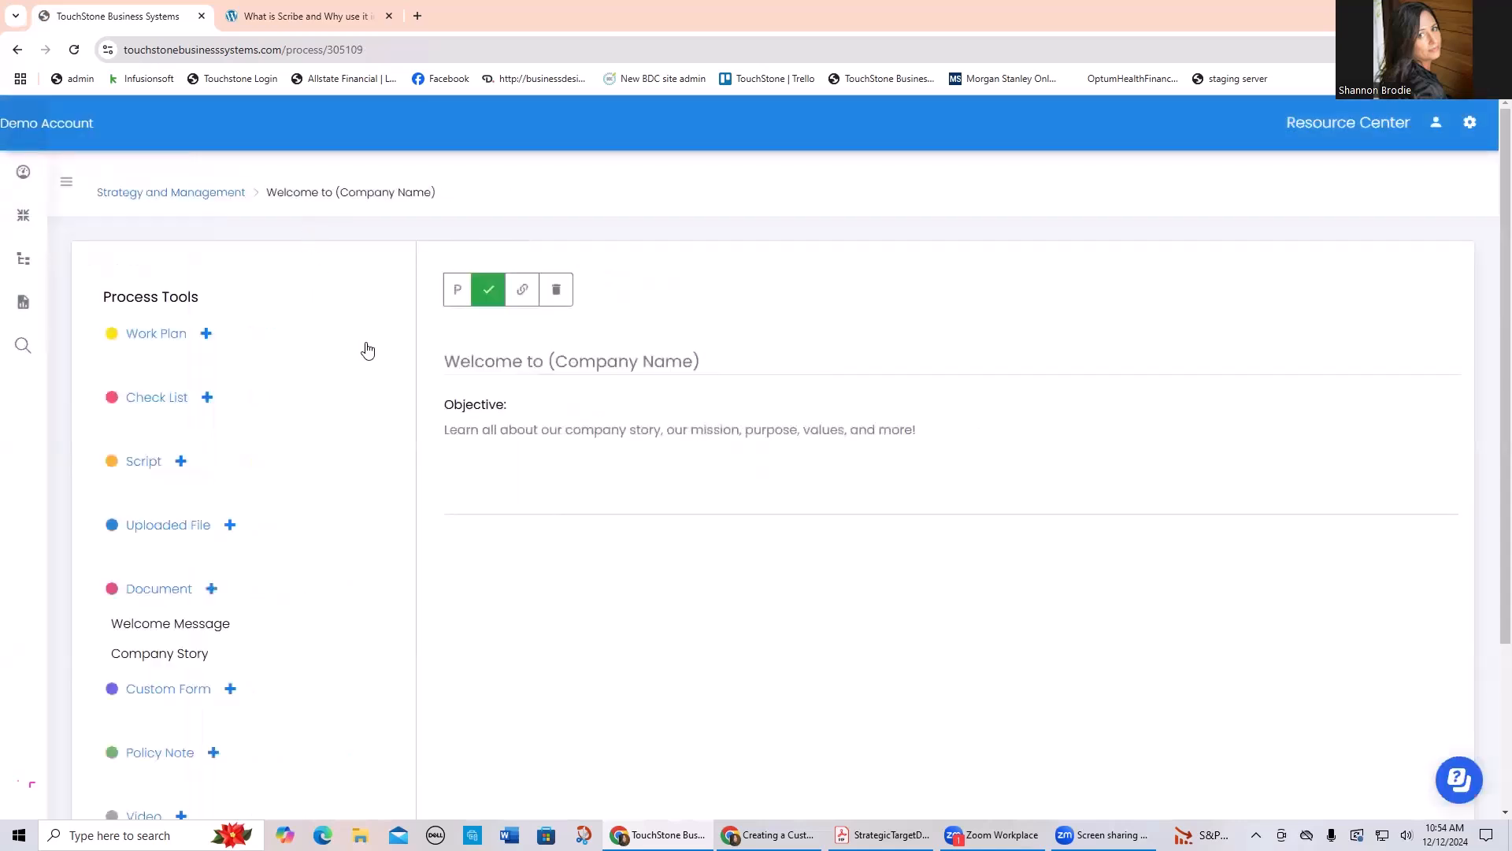
pyautogui.click(467, 293)
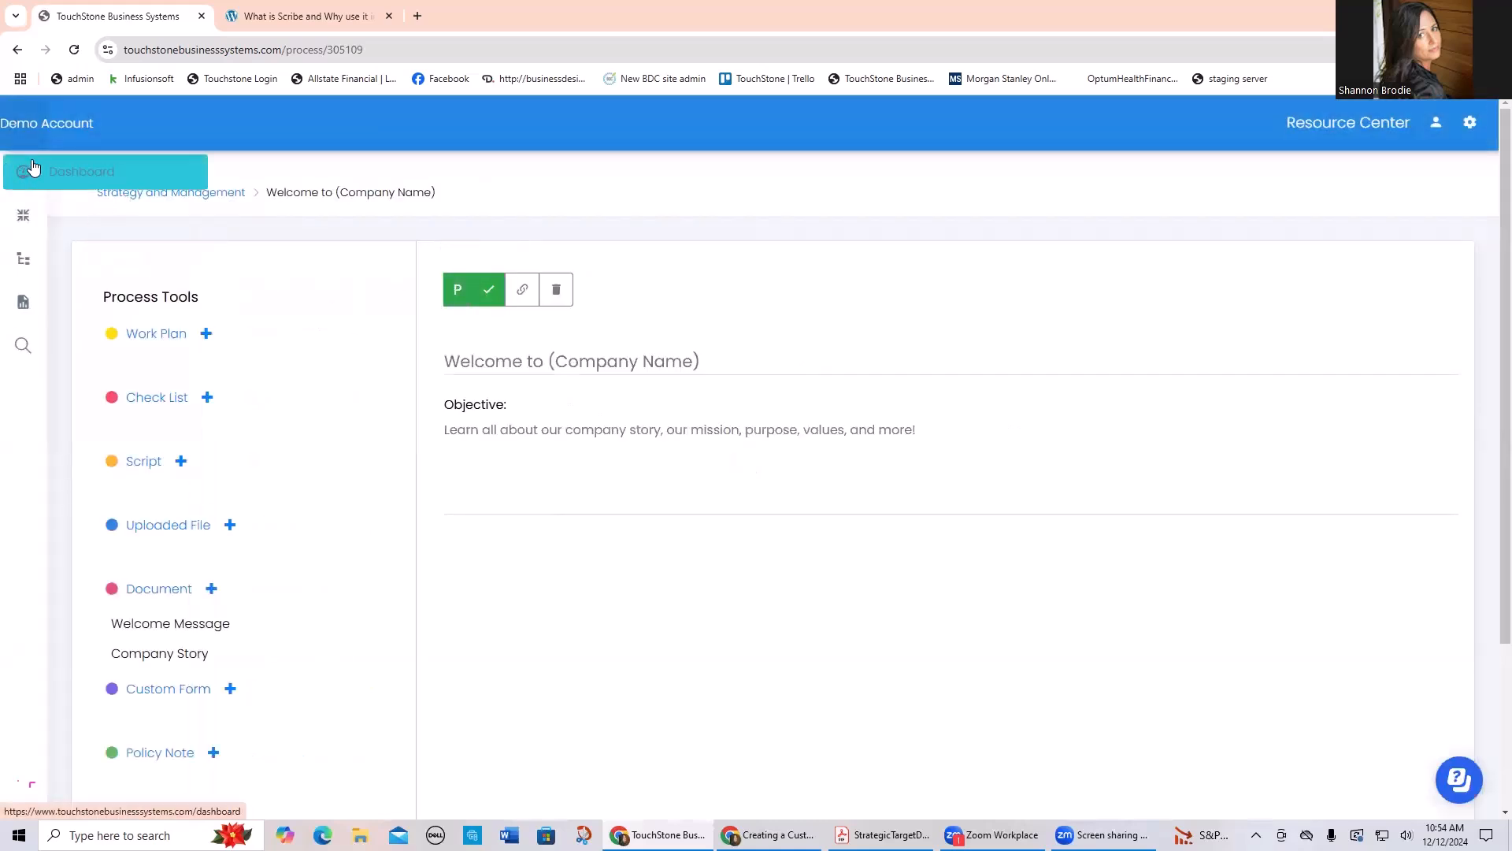
pyautogui.click(60, 168)
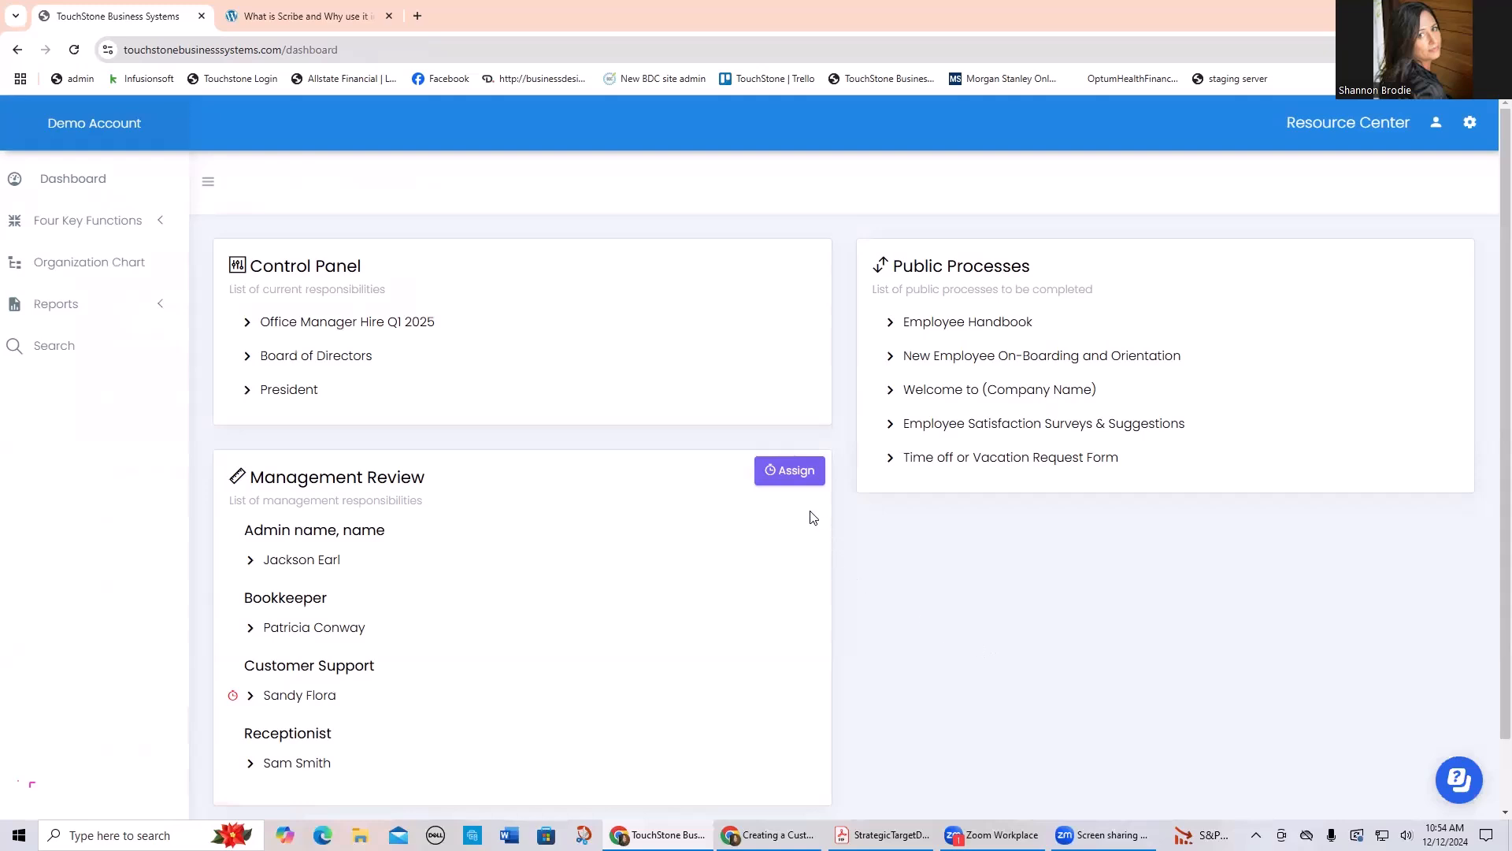
# Step: Start a process assignment for Customer Support with Employee Handbook, New Employee On-Boarding and Orientation, and Welcome to (Company Name)
pyautogui.click(794, 471)
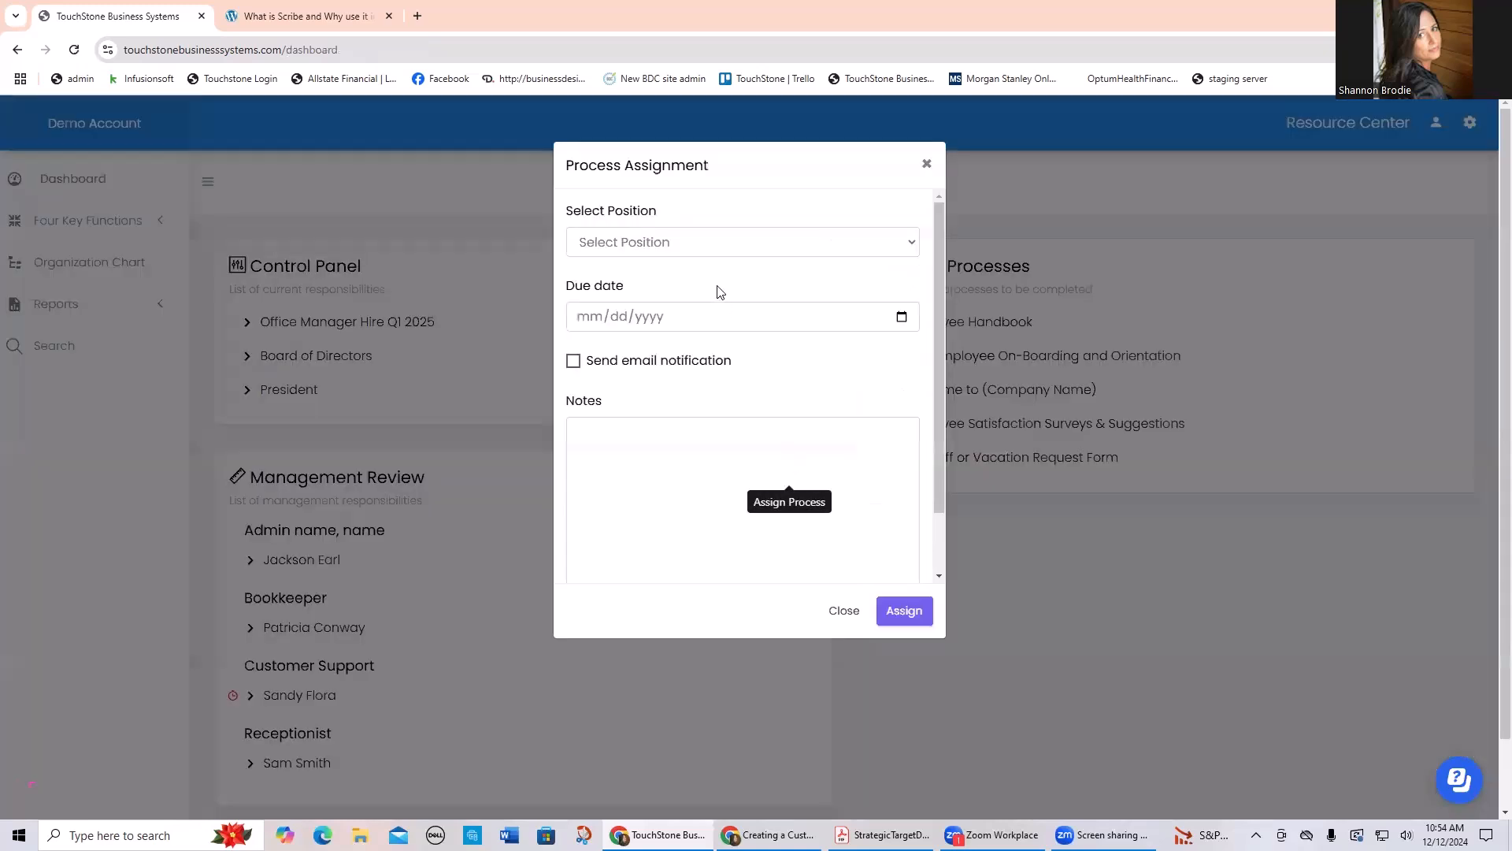
pyautogui.click(704, 241)
pyautogui.click(688, 301)
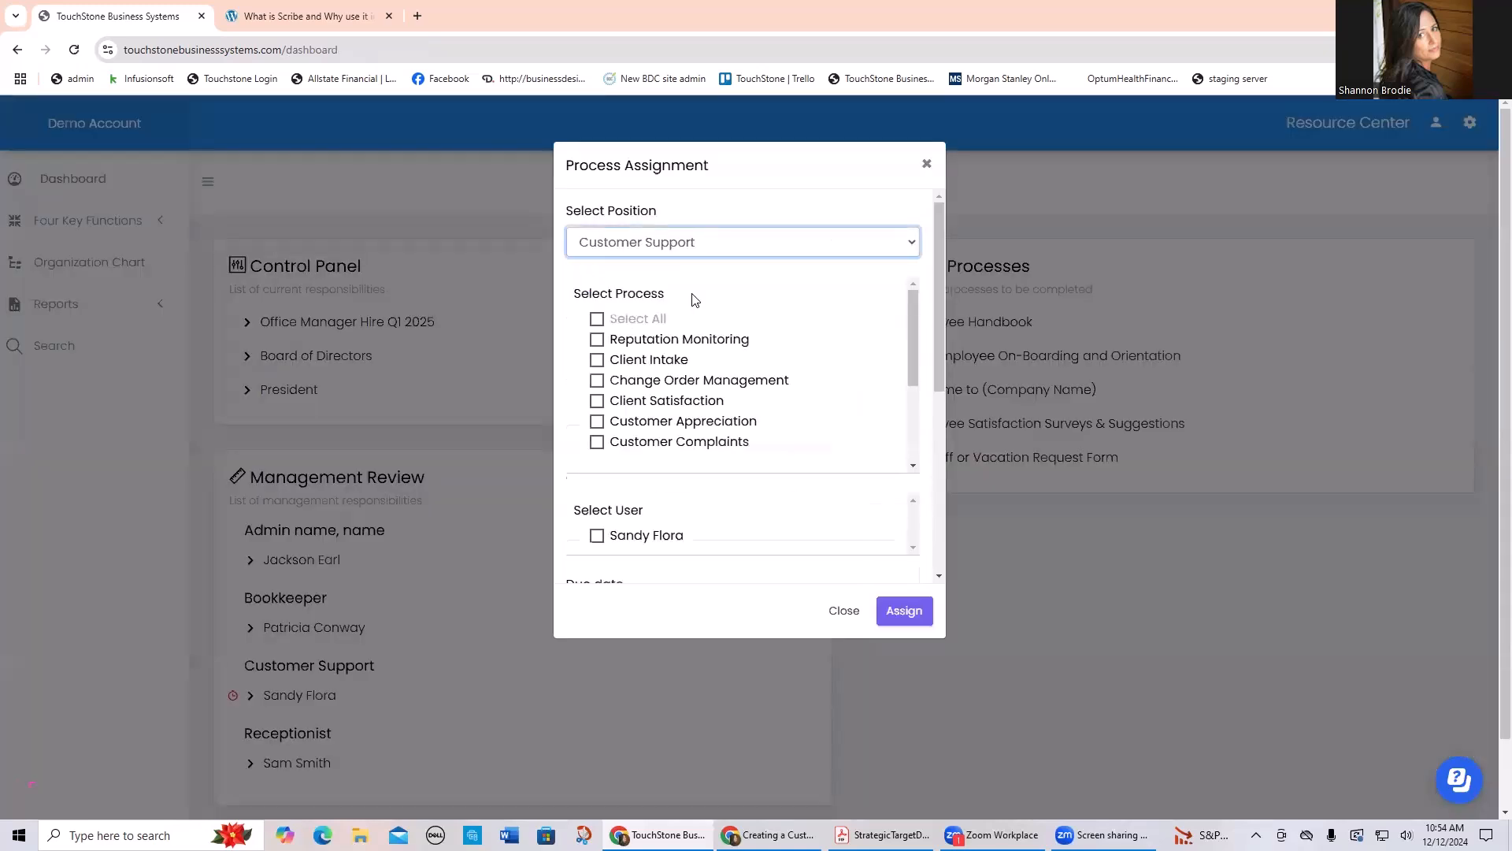
pyautogui.scroll(-2, 670, 359)
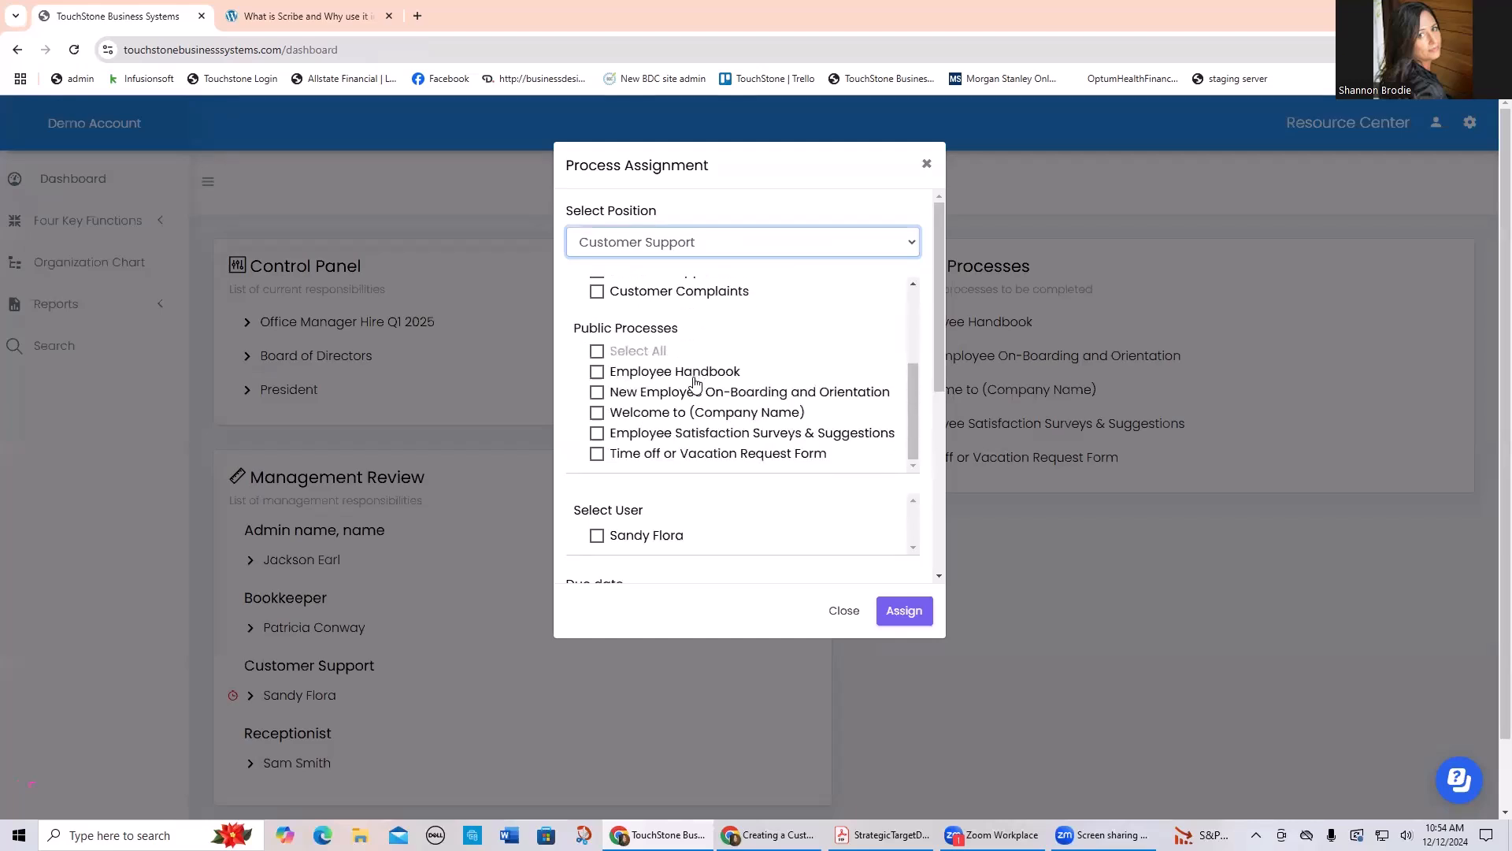
pyautogui.click(599, 395)
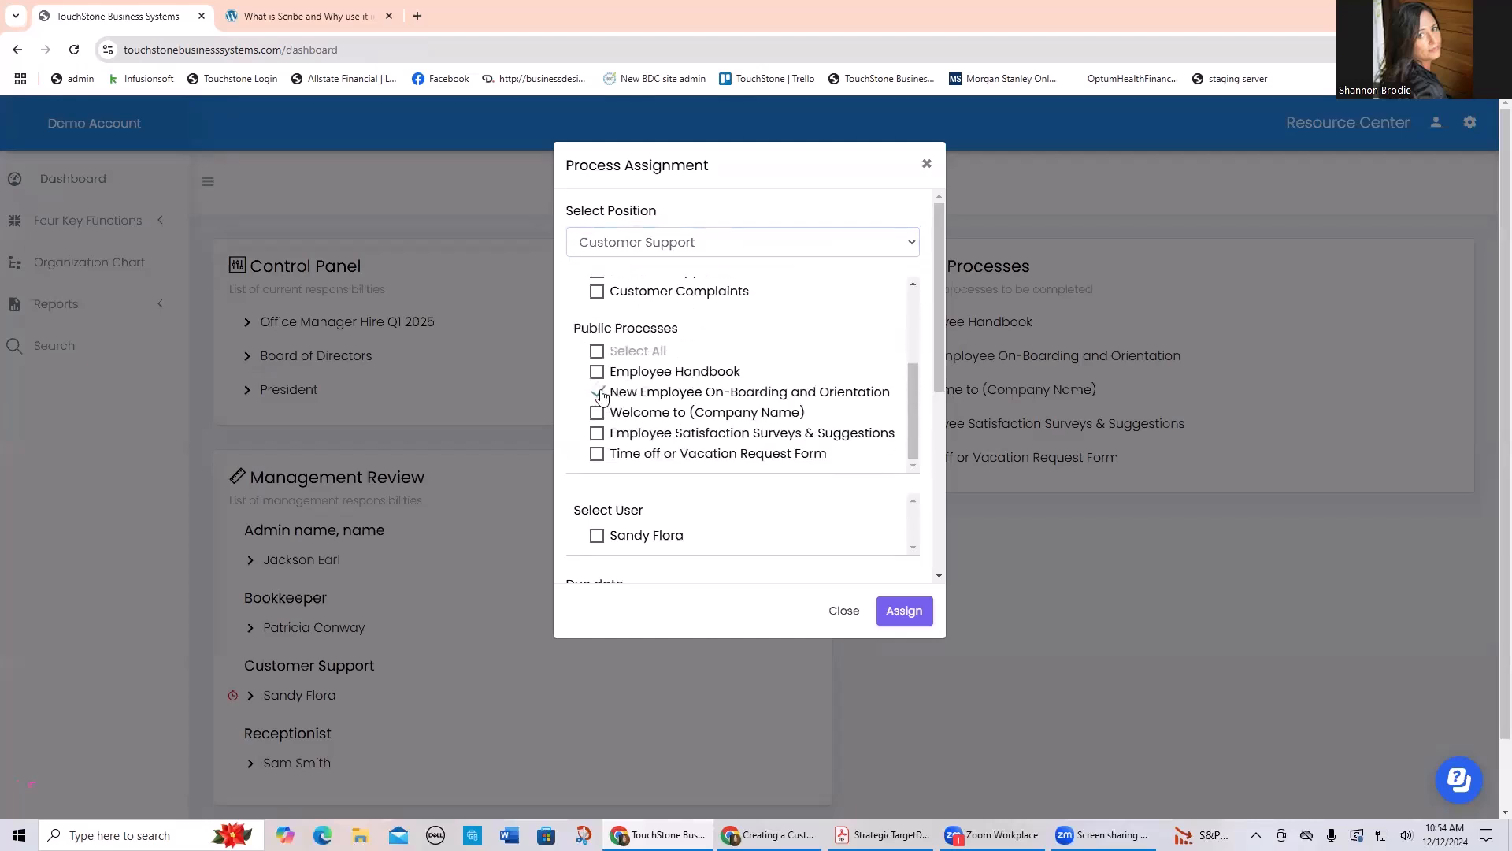
pyautogui.click(598, 376)
pyautogui.click(598, 413)
# Step: Review the user, due date, email notification and notes options of the process assignment, and close it without assigning
pyautogui.scroll(-3, 683, 520)
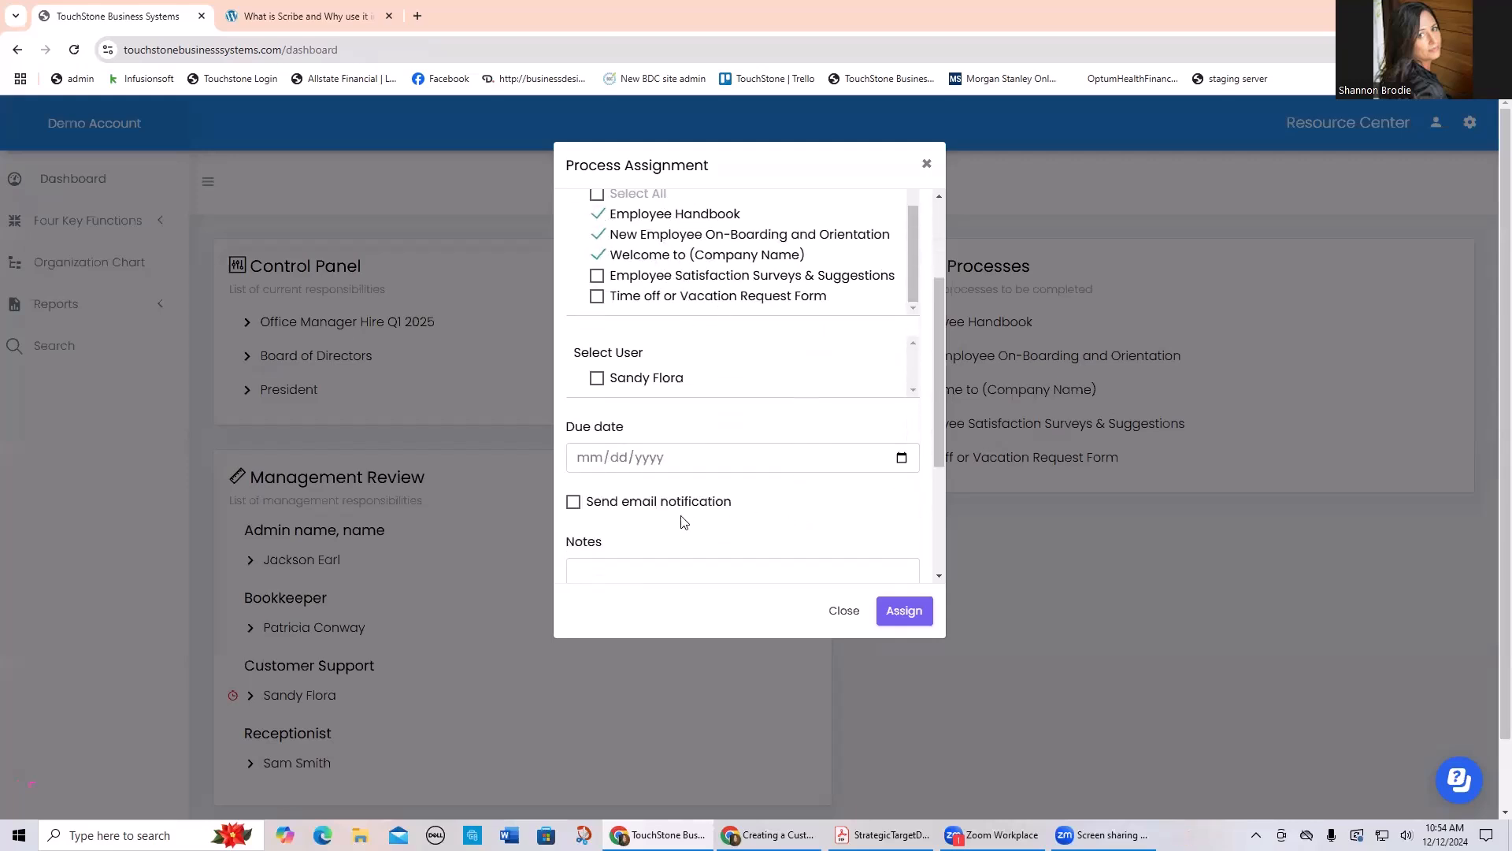
pyautogui.scroll(-1, 676, 447)
pyautogui.click(618, 442)
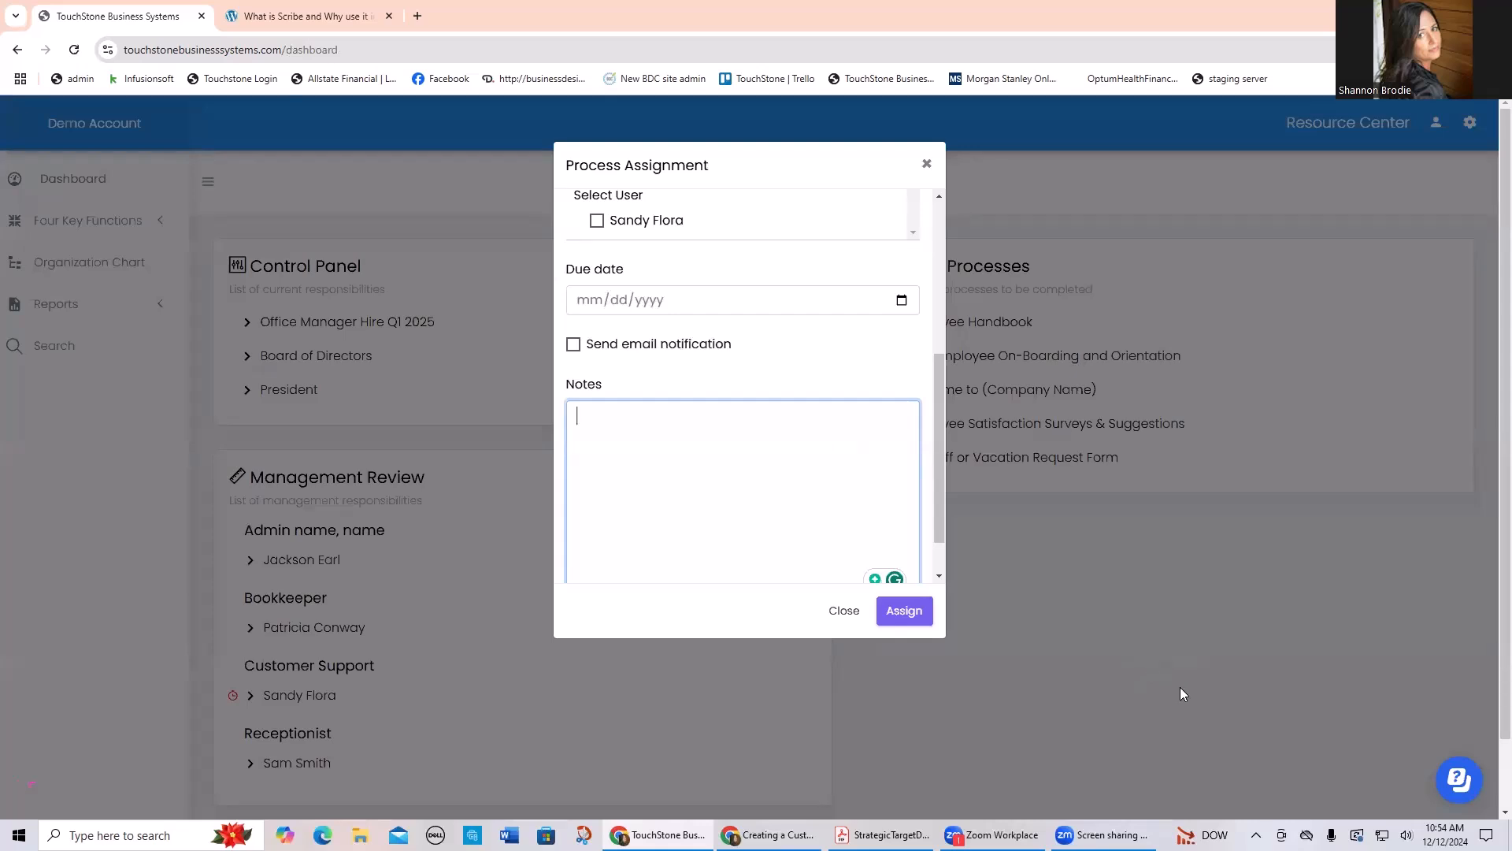
pyautogui.click(926, 163)
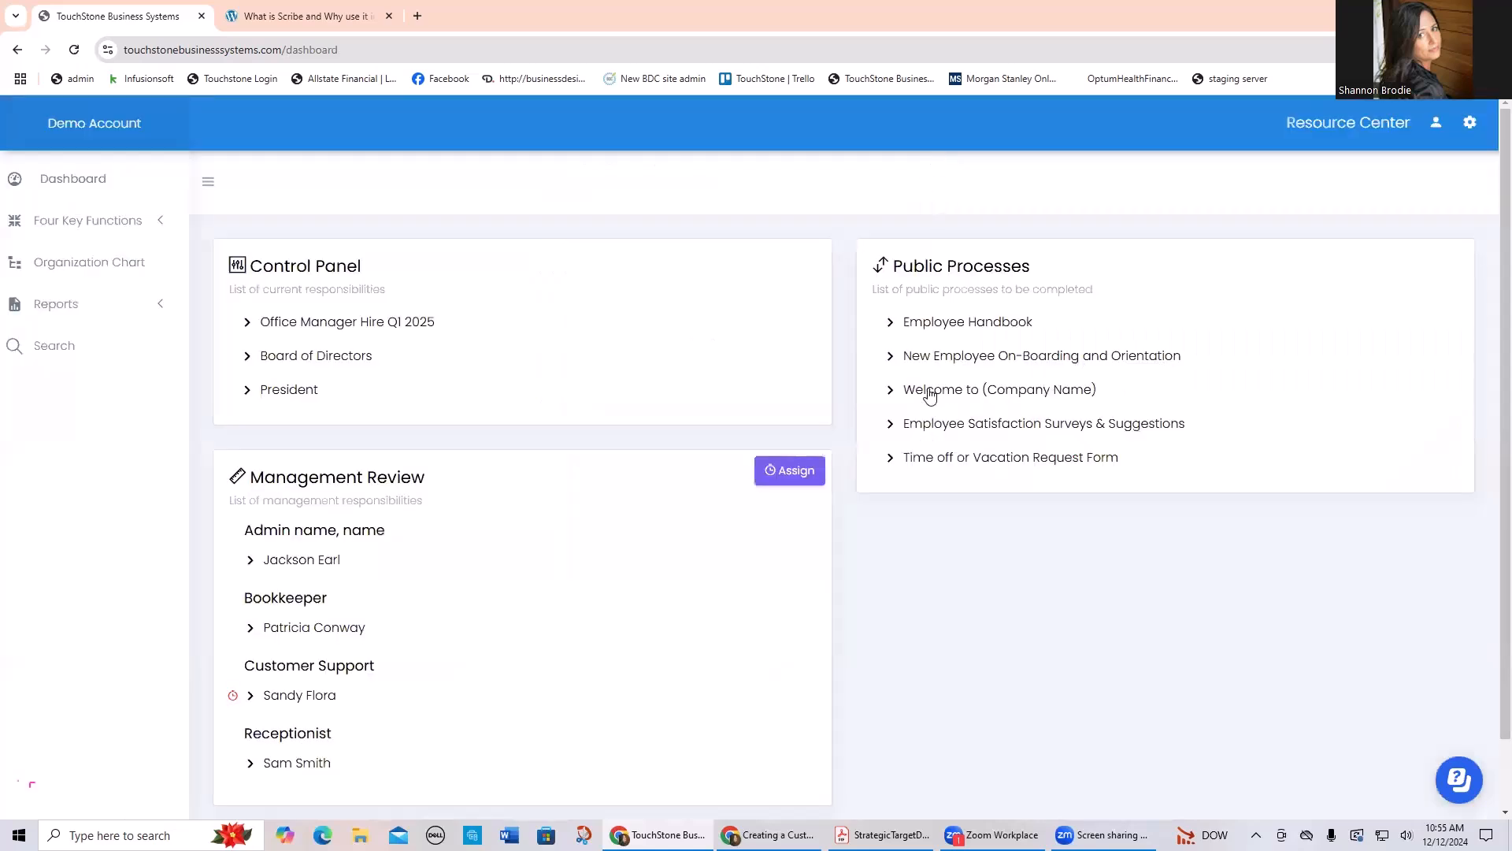
# Step: View the Welcome Message document in the public "Welcome to (Company Name)" process and return to that process
pyautogui.click(1016, 398)
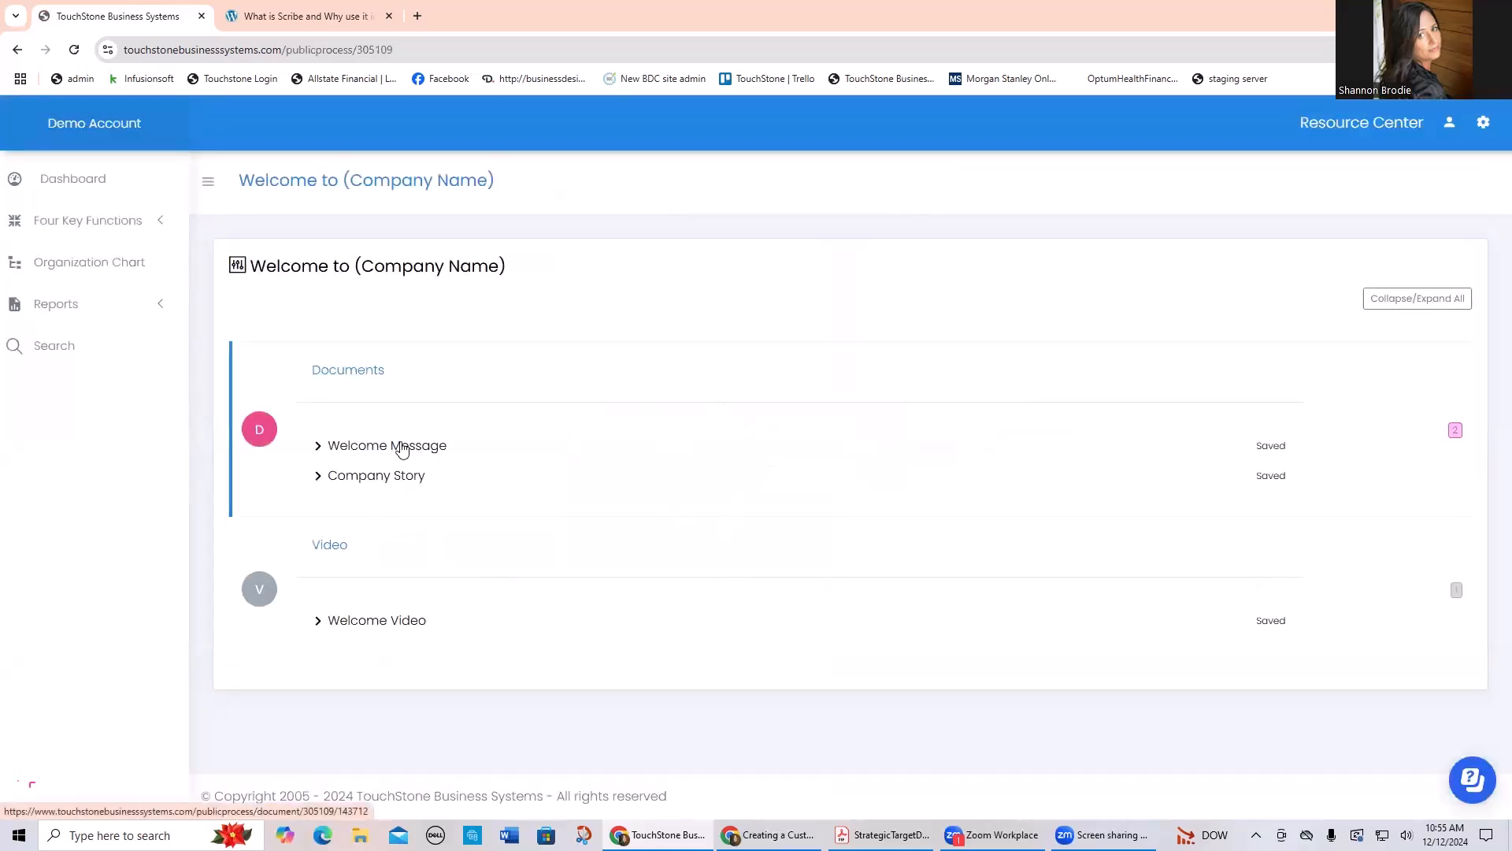
pyautogui.click(401, 445)
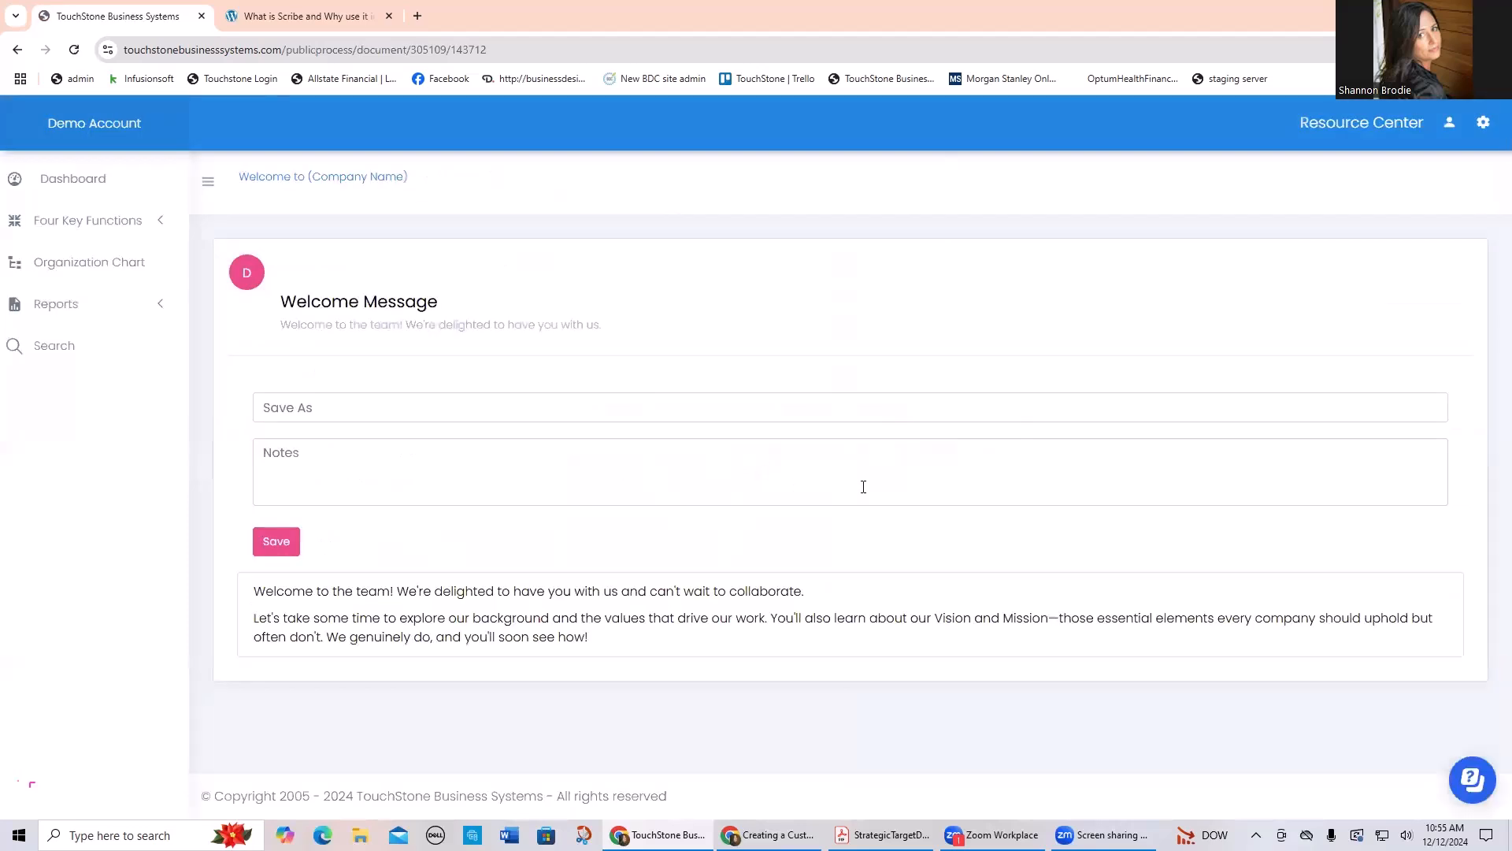
pyautogui.click(315, 179)
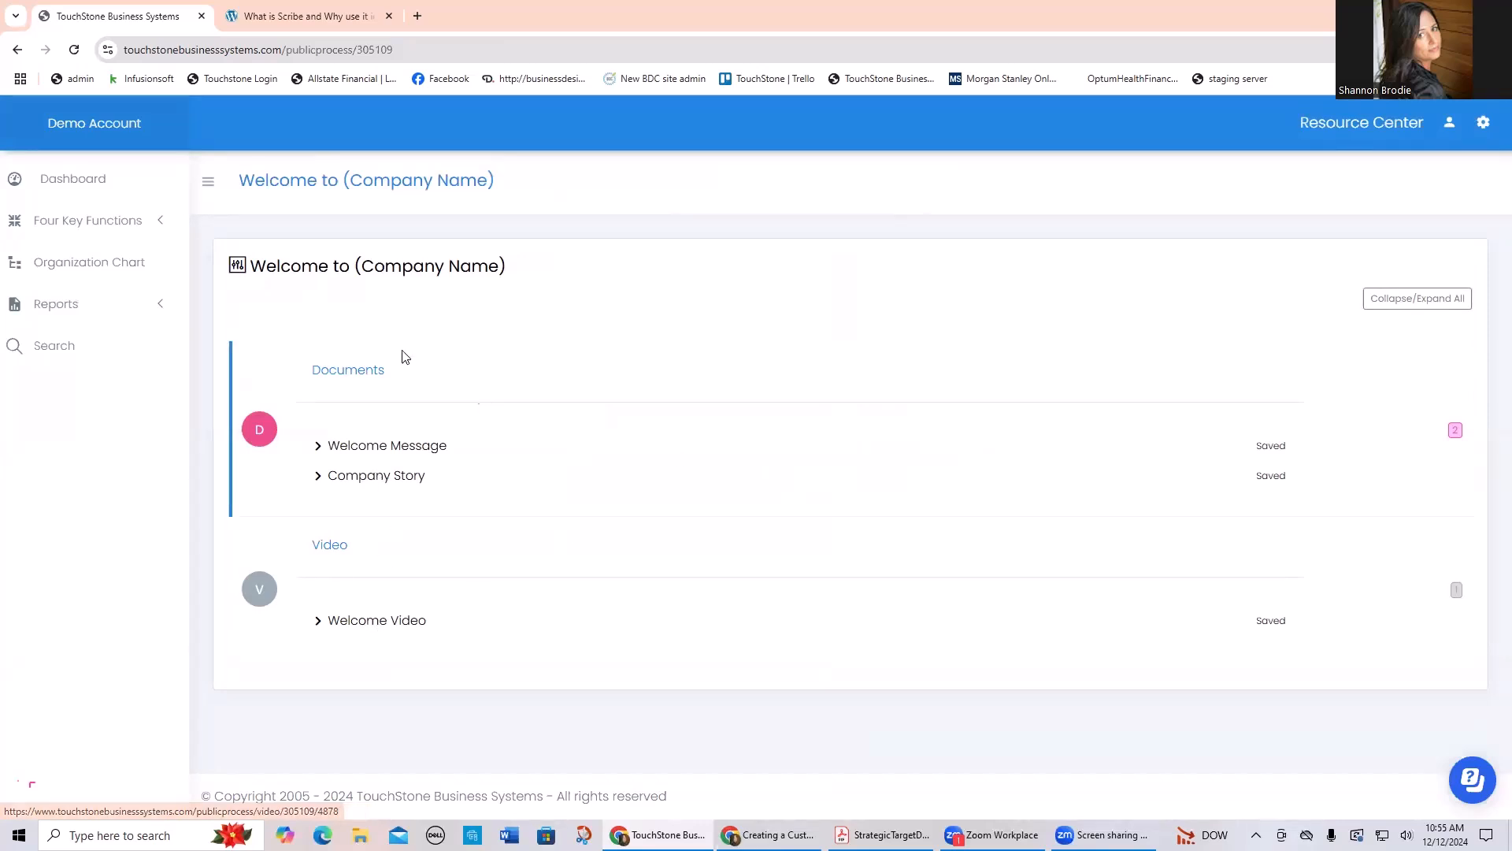
# Step: In Strategy and Management, open the "VISION: Your Mission, Purpose, Values" process and view its work plan's tasks
pyautogui.click(86, 222)
pyautogui.click(93, 261)
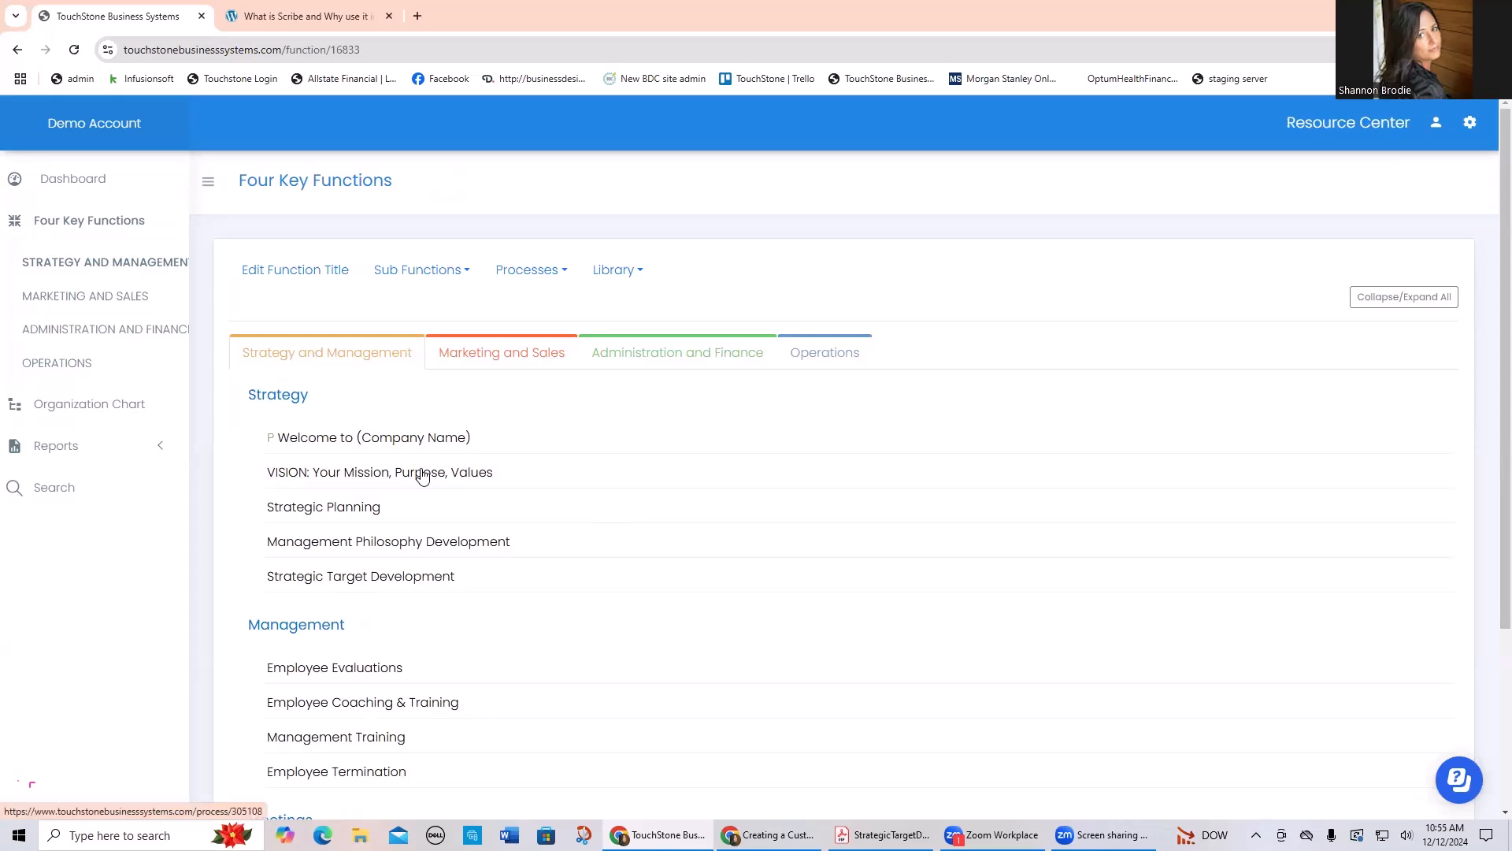
pyautogui.click(421, 472)
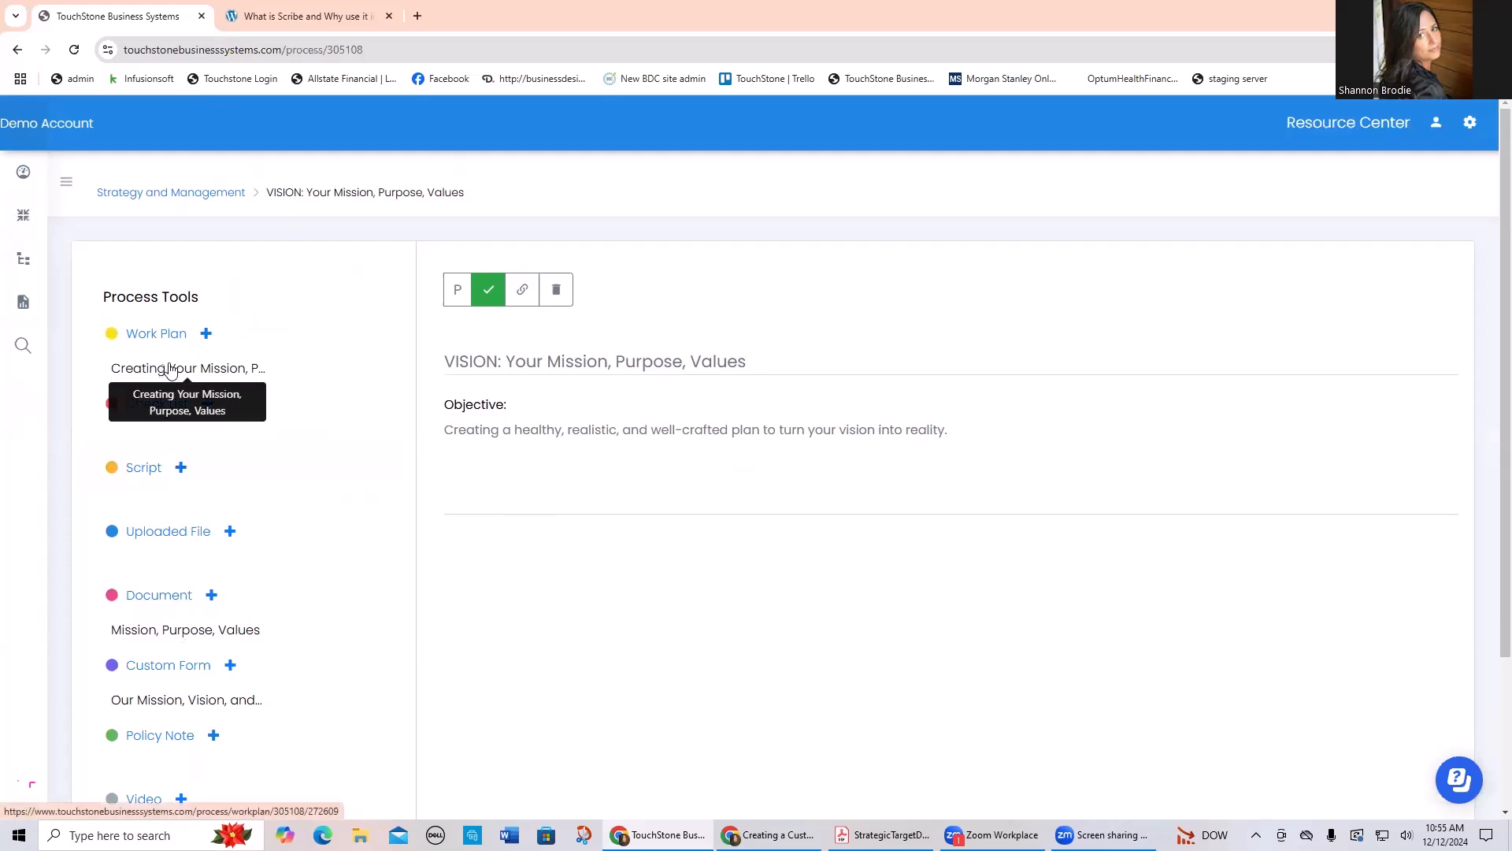
pyautogui.click(227, 370)
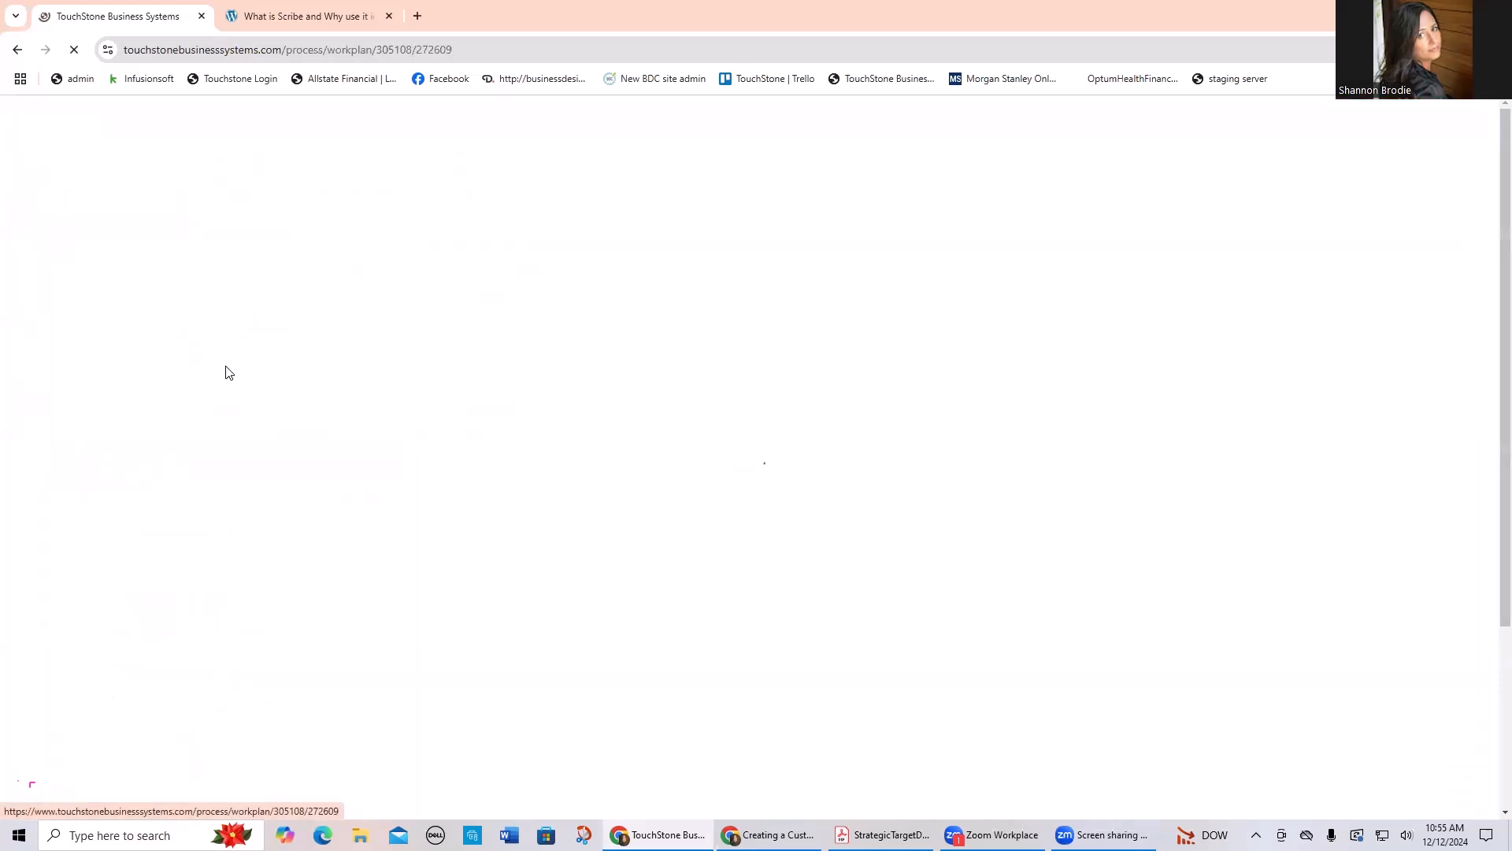
pyautogui.scroll(-3, 364, 507)
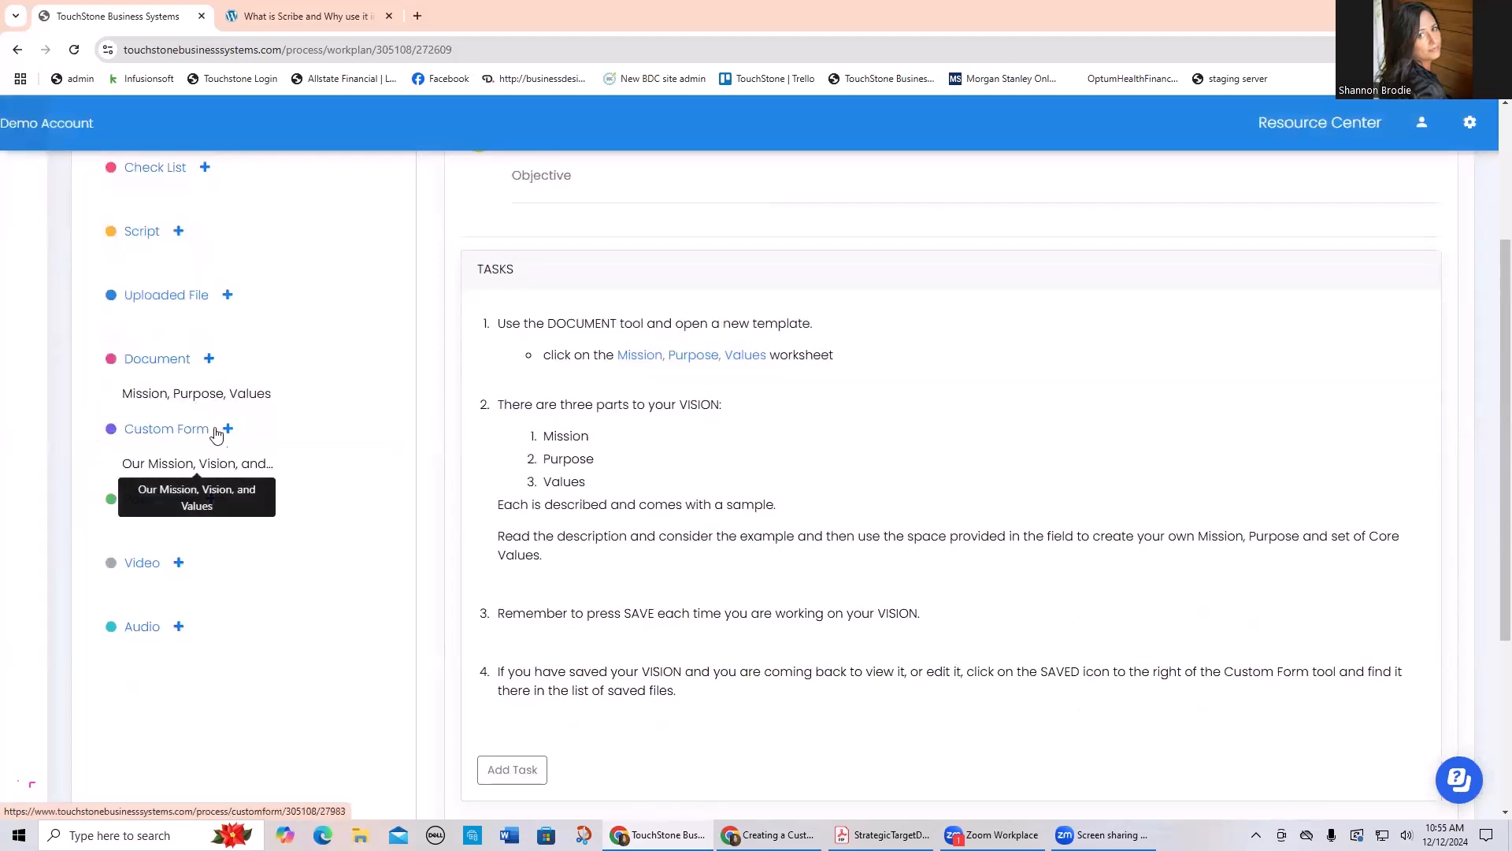
# Step: Read through the "Mission, Purpose, Values" document, covering its mission, purpose and core values sections
pyautogui.click(216, 398)
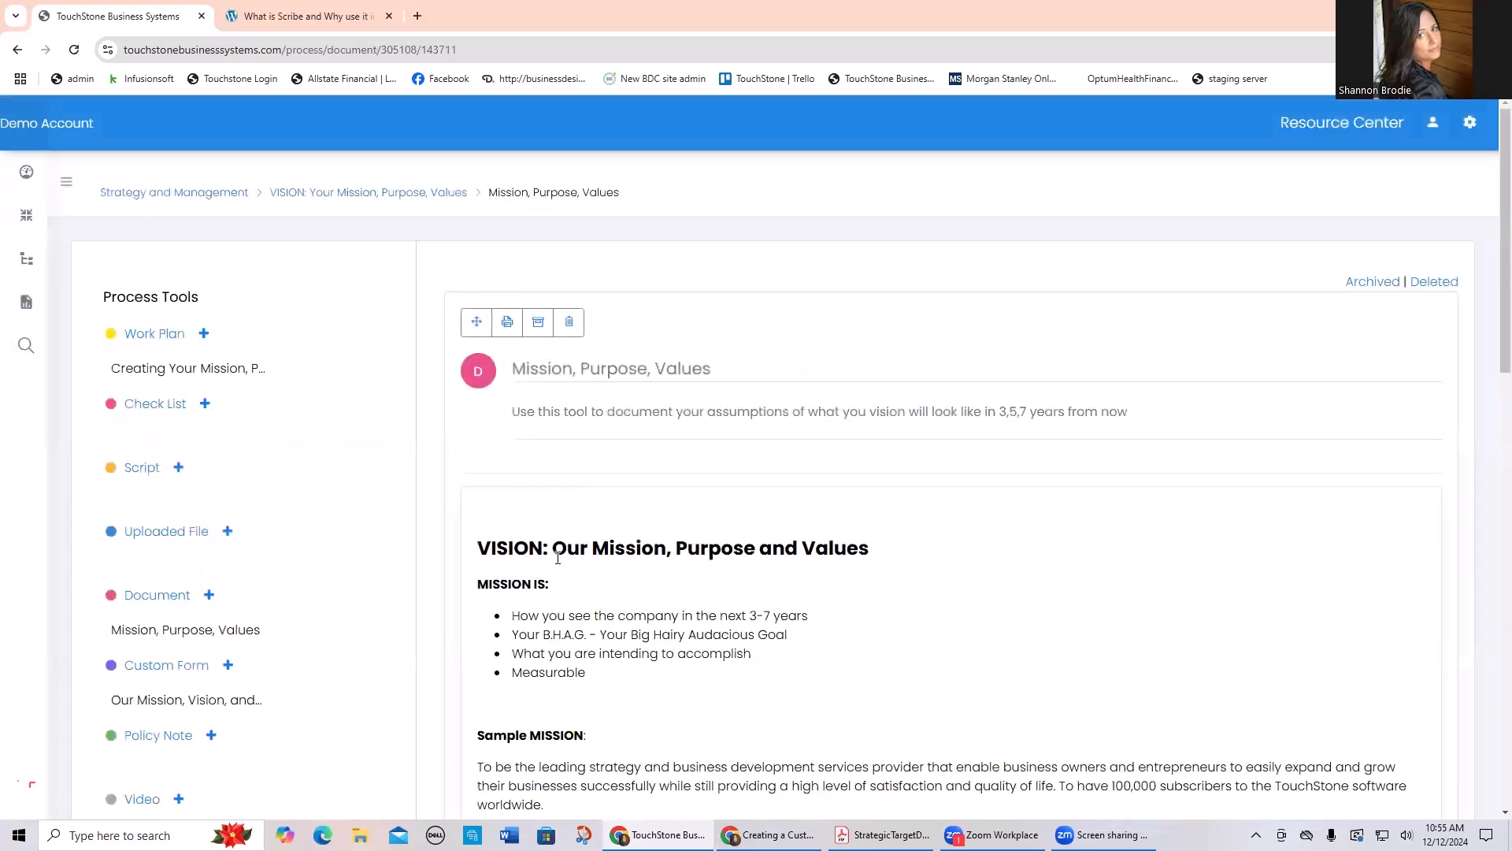
pyautogui.scroll(-3, 946, 626)
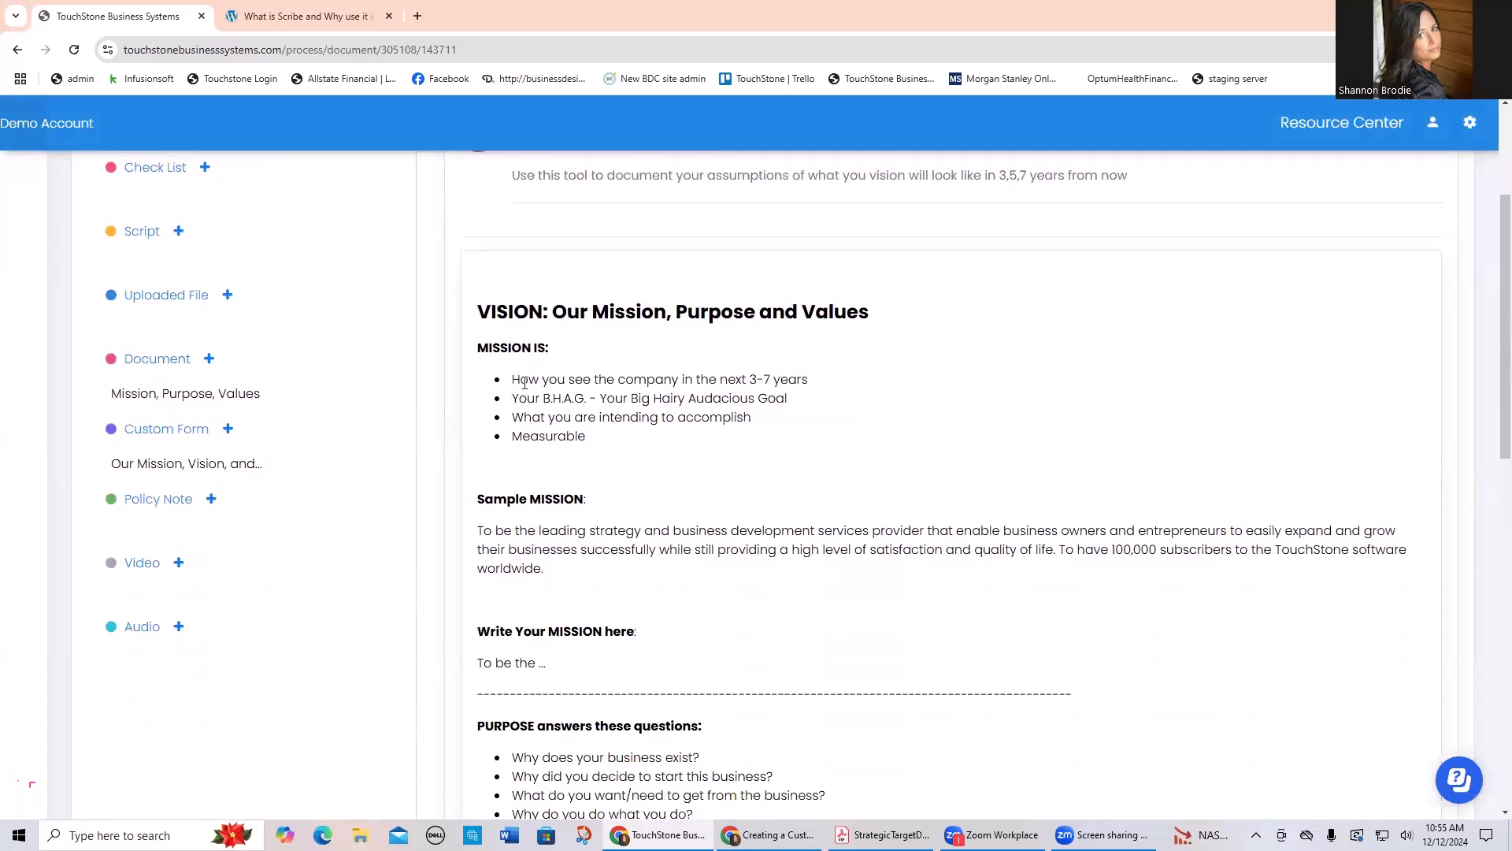
pyautogui.scroll(-2, 848, 452)
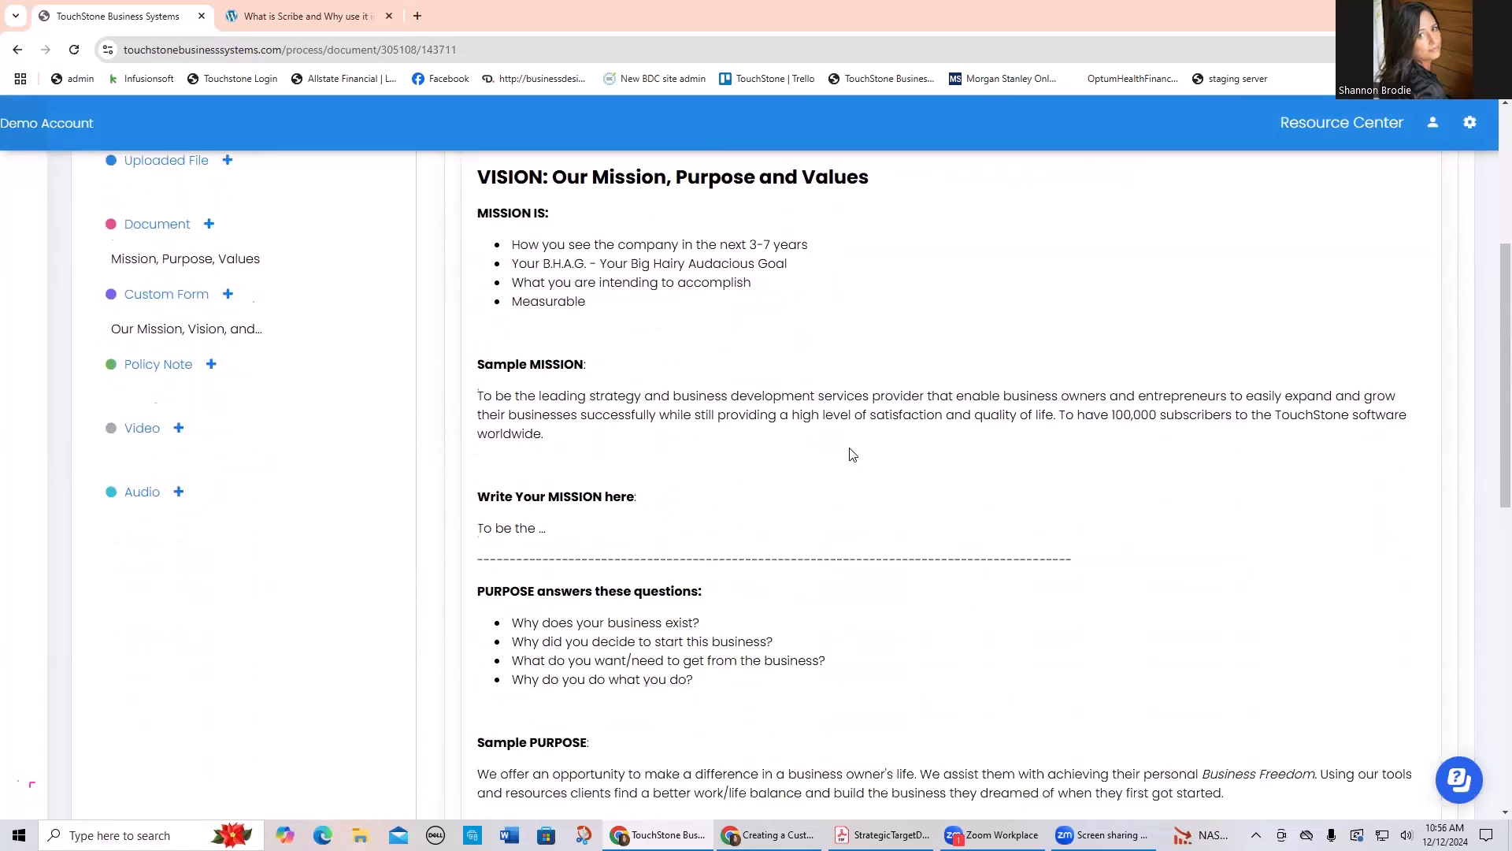
pyautogui.scroll(-3, 920, 463)
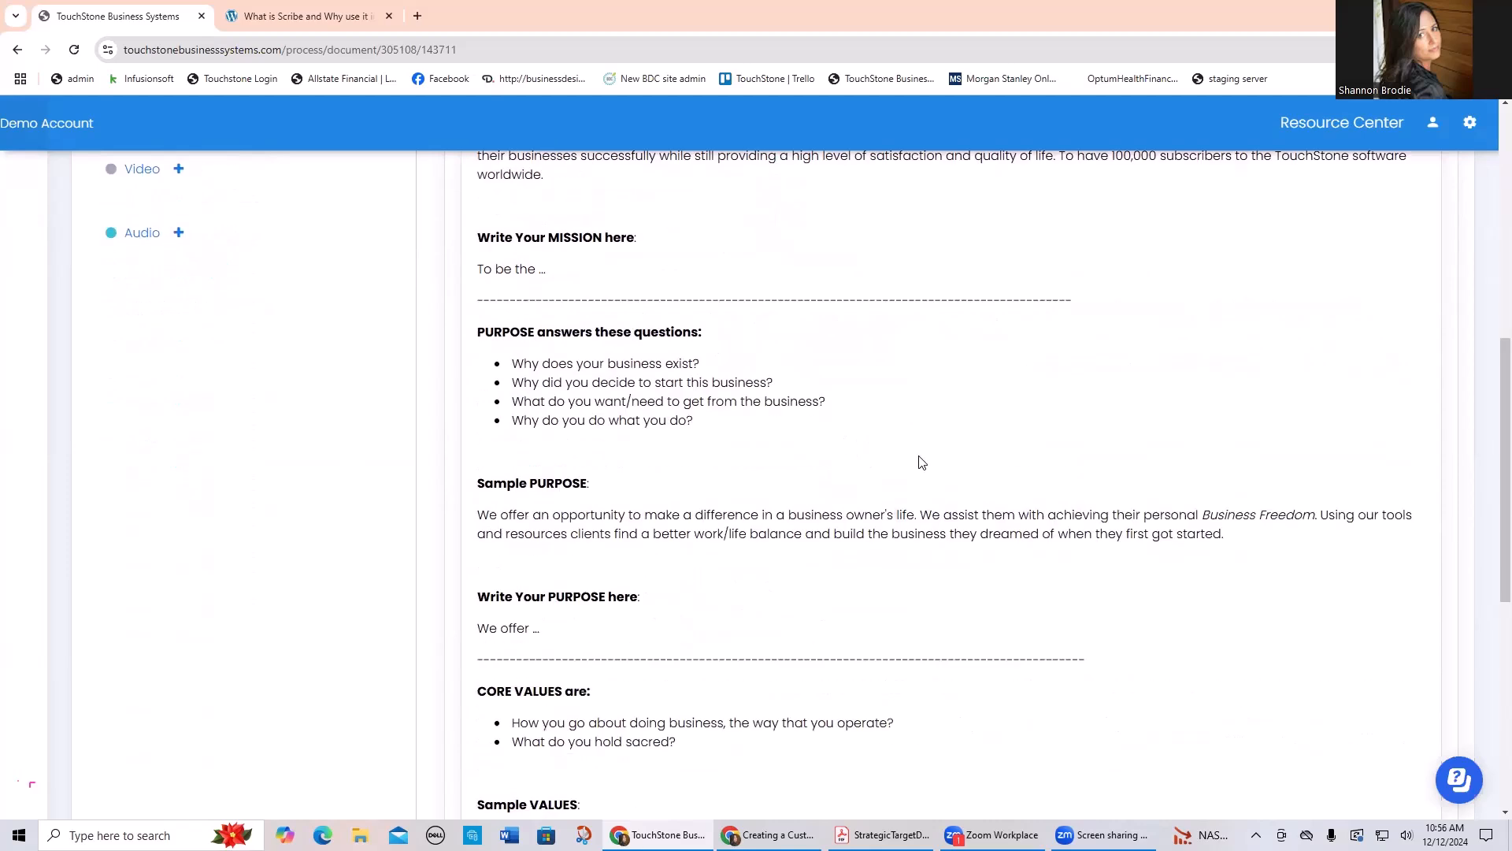
pyautogui.scroll(-4, 924, 465)
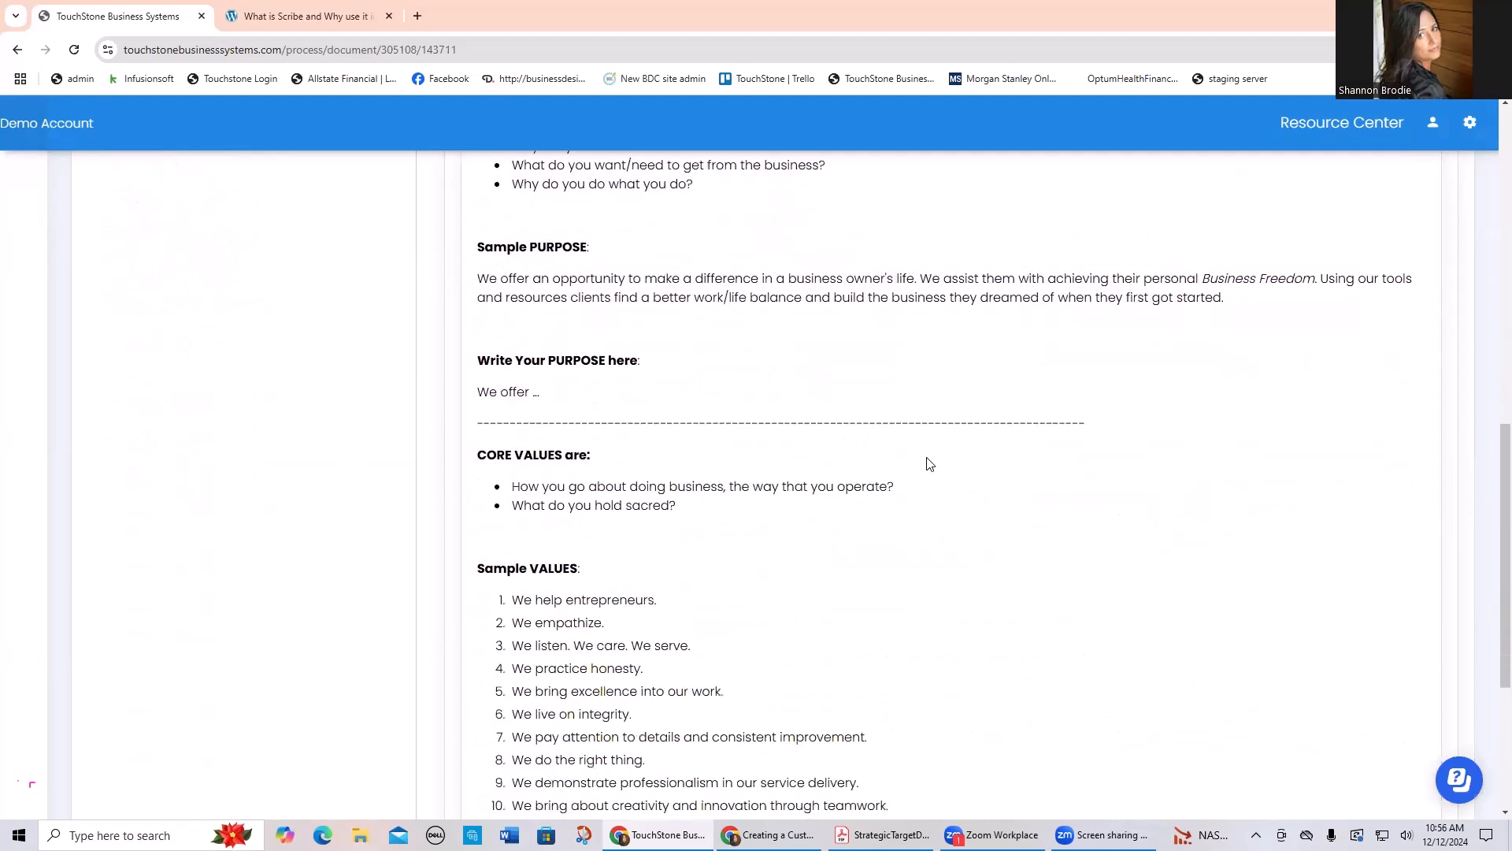
pyautogui.scroll(-3, 944, 465)
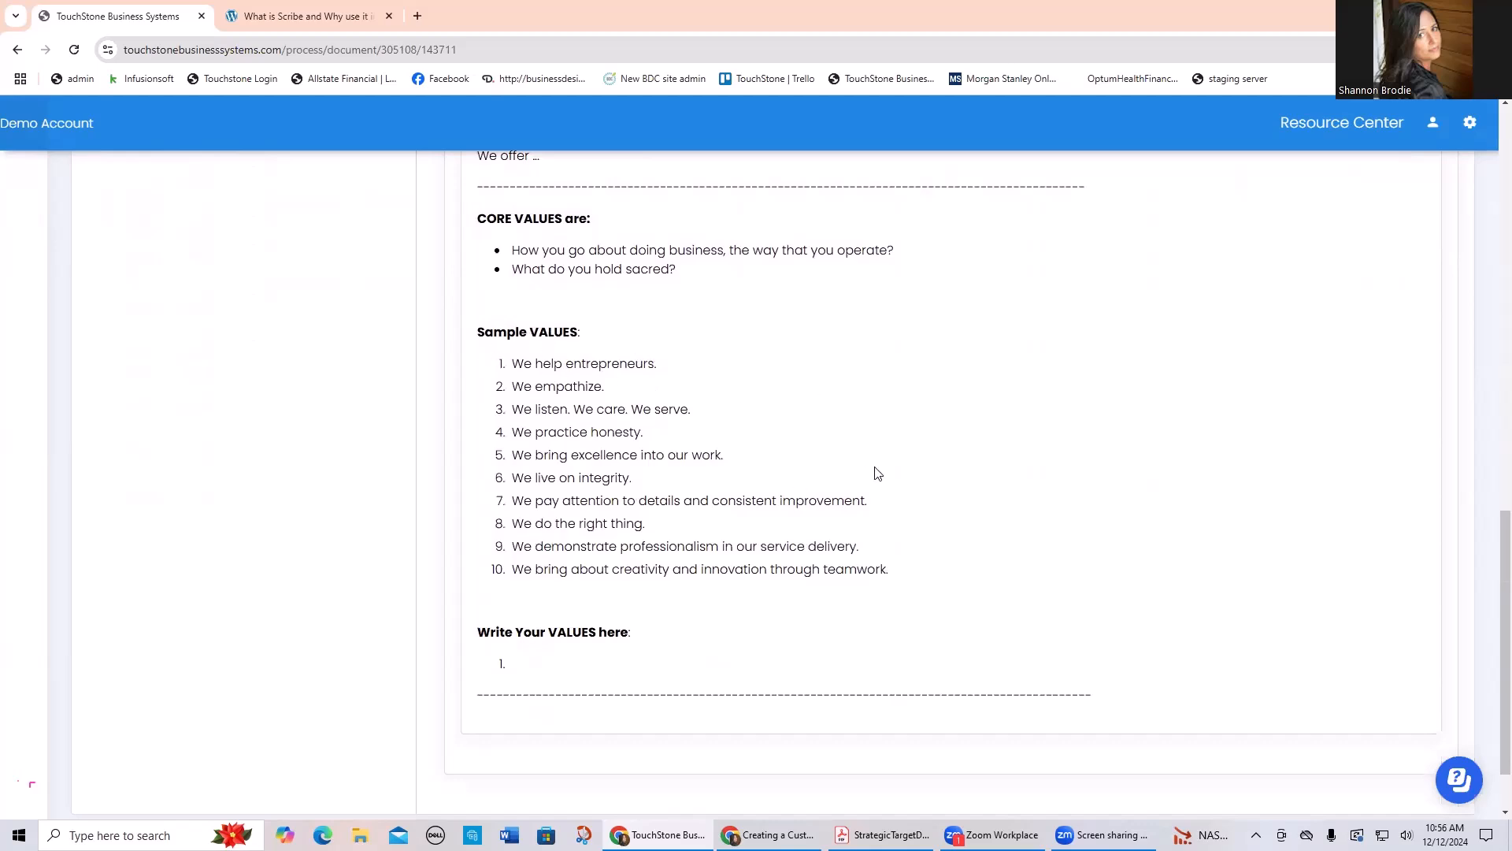
# Step: Archive the "Mission, Purpose, Values" document template
pyautogui.scroll(12, 929, 476)
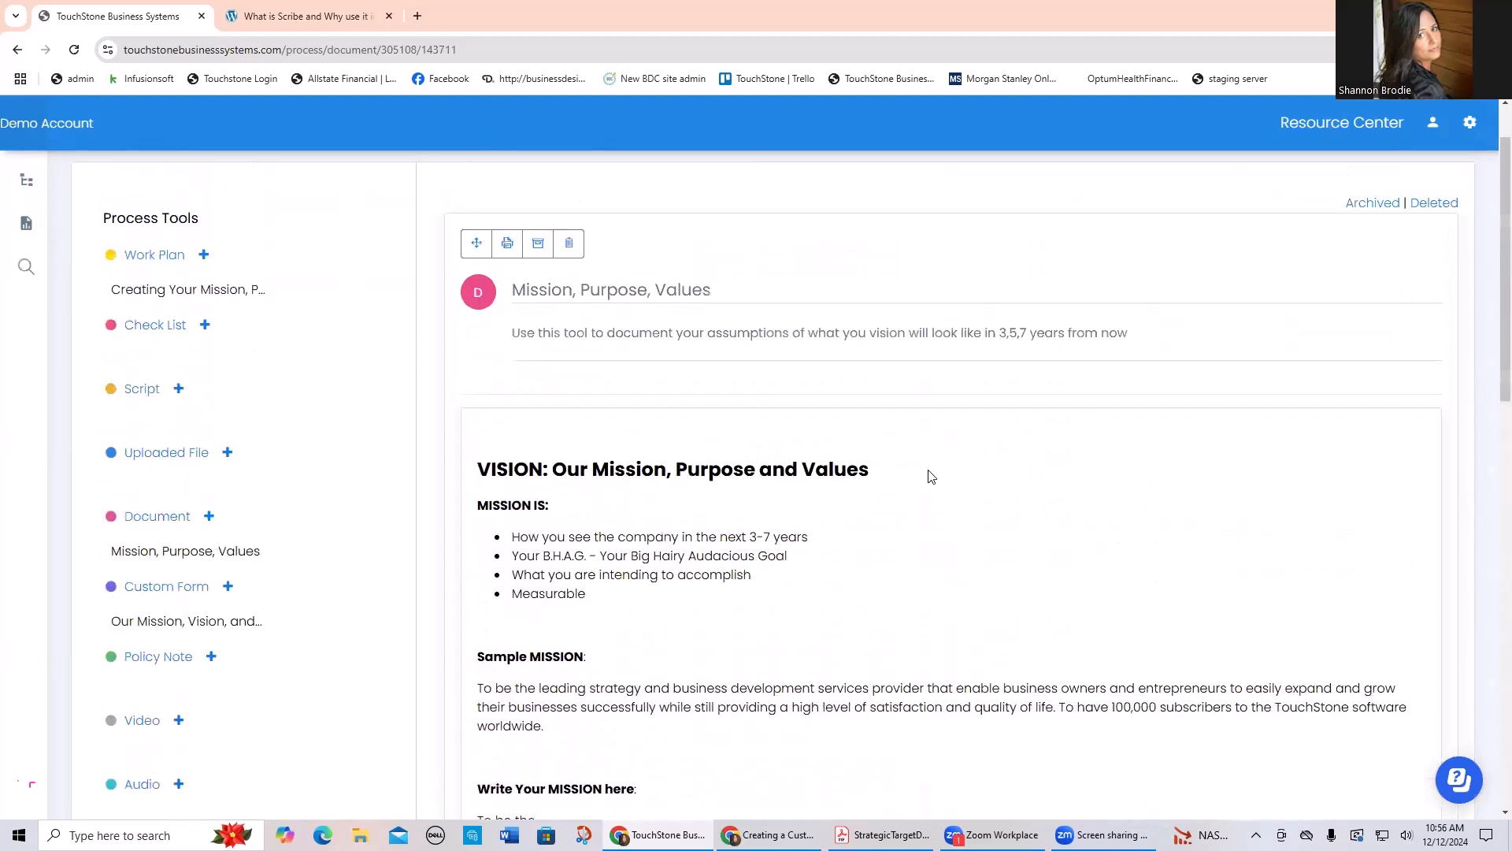
pyautogui.scroll(1, 932, 477)
pyautogui.click(538, 326)
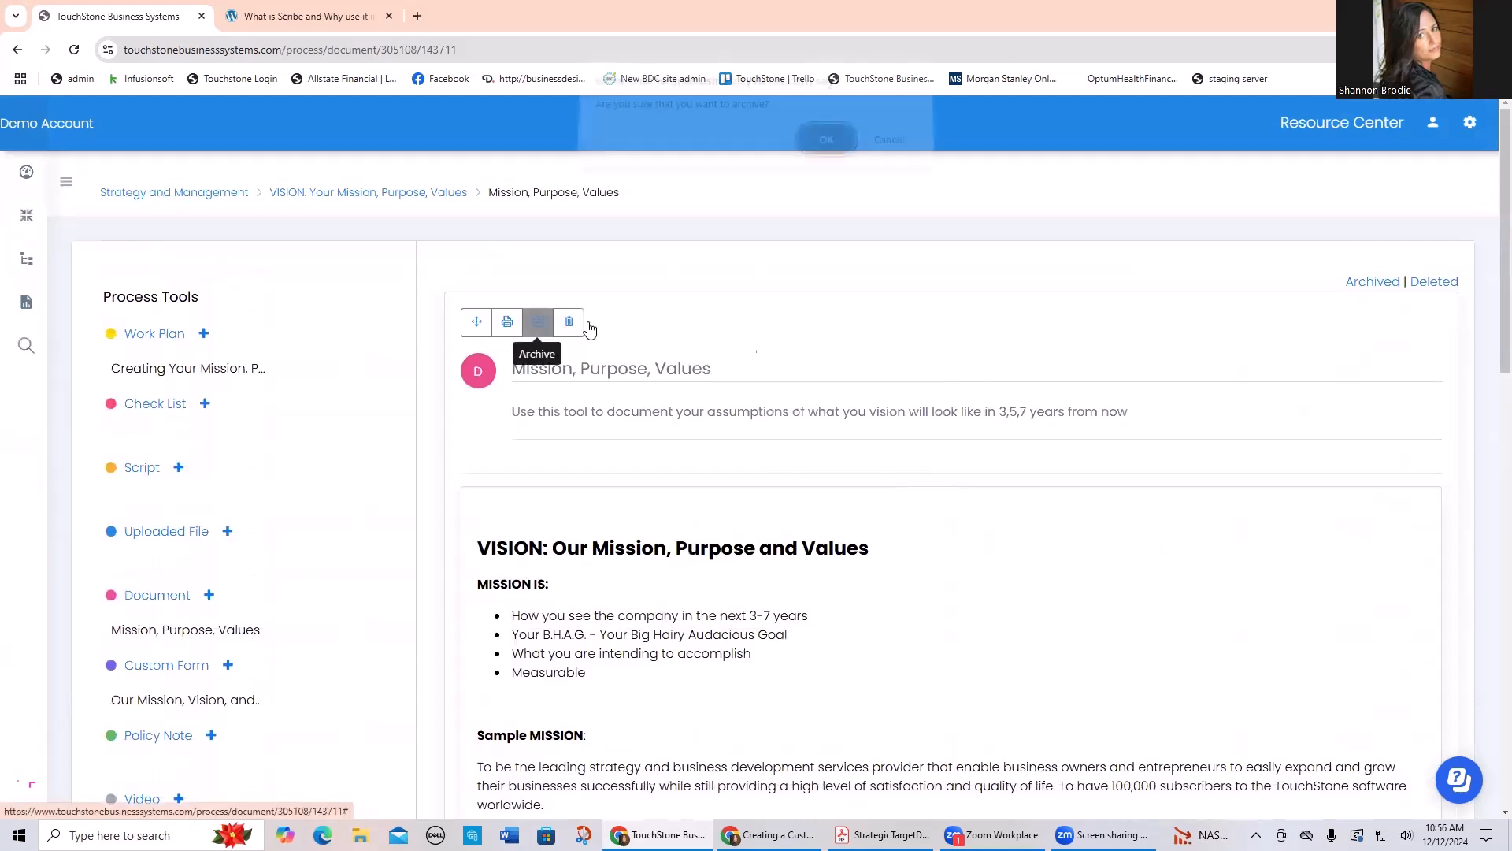
pyautogui.click(819, 154)
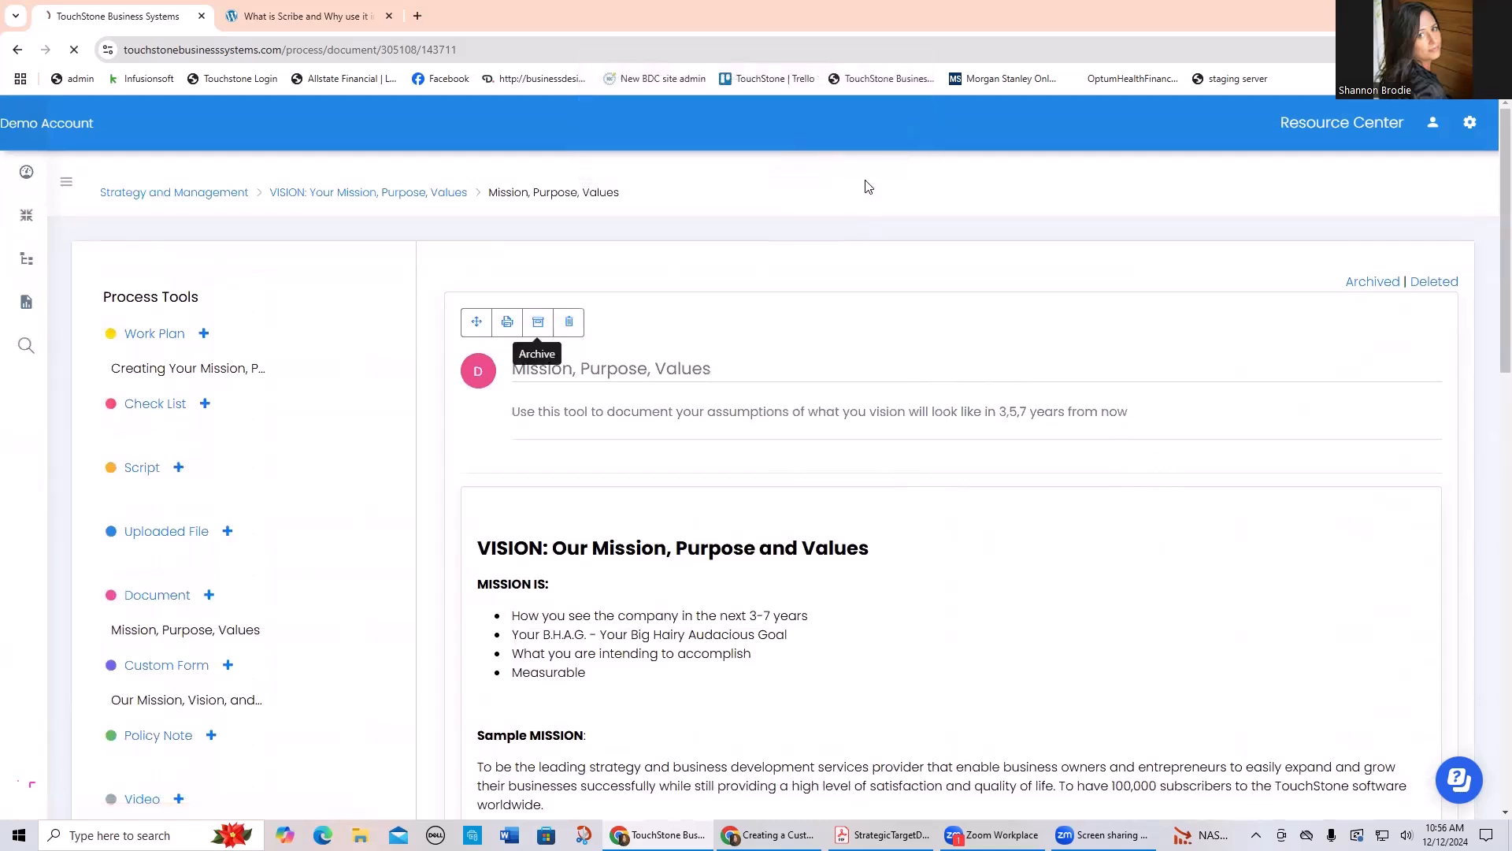
# Step: Open the document's text for editing and replace the four bullets under MISSION IS with the placeholder XZY
pyautogui.scroll(-2, 1198, 381)
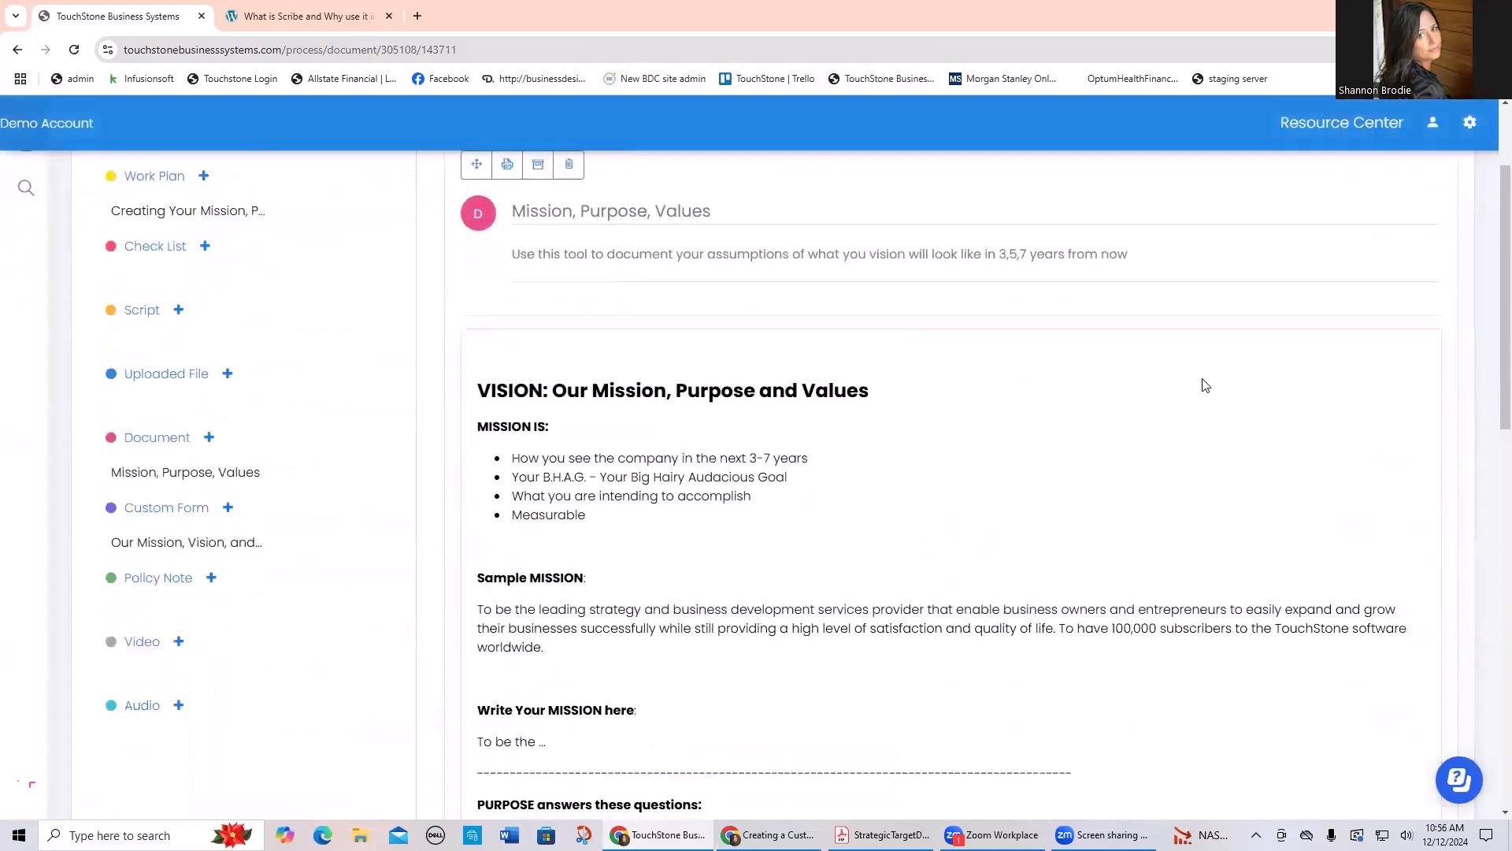
pyautogui.click(832, 390)
pyautogui.scroll(-2, 938, 432)
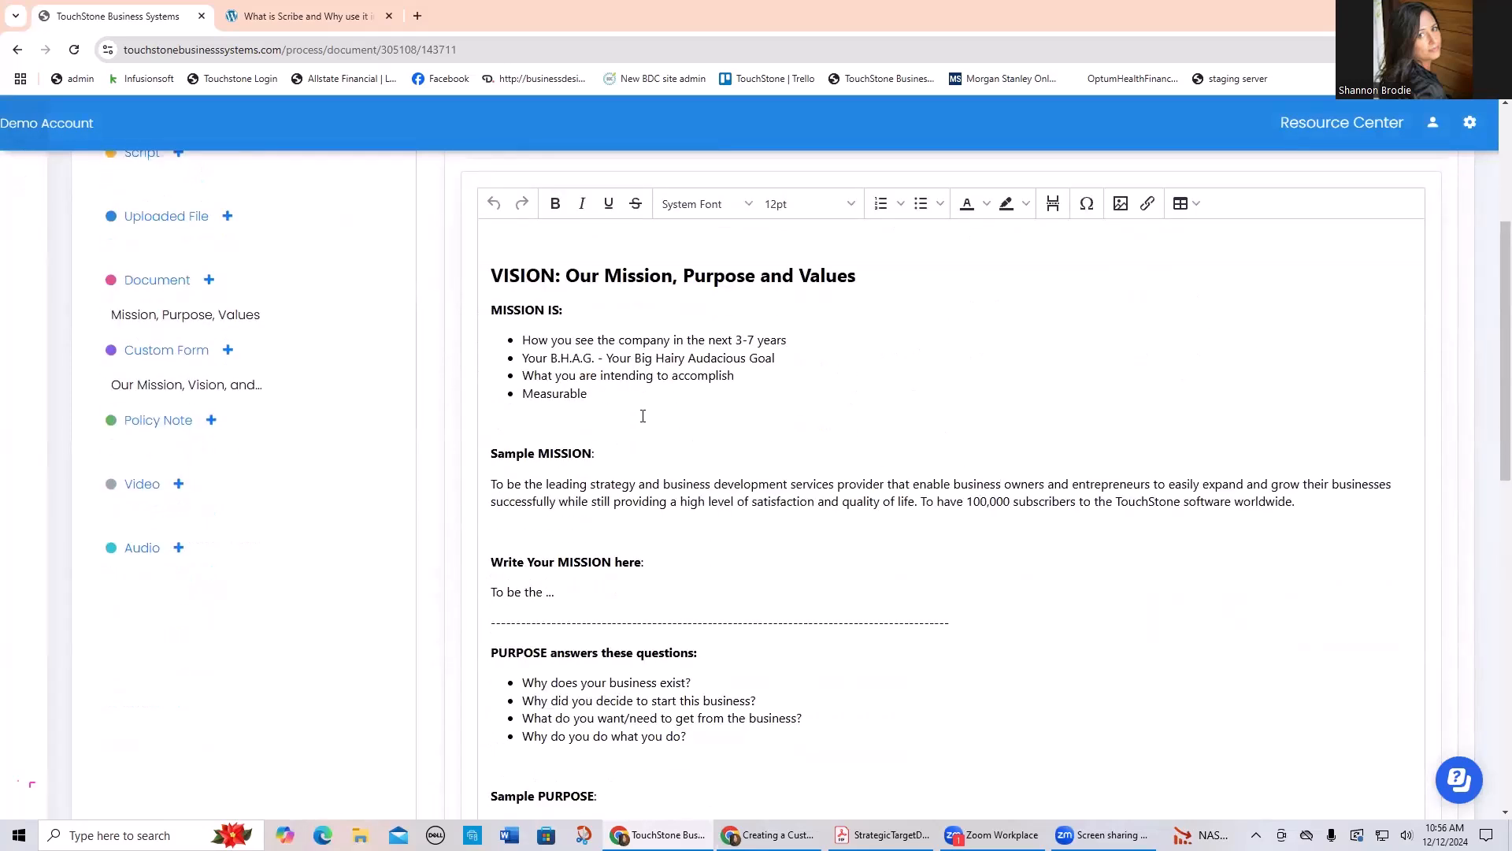
pyautogui.moveTo(637, 404); pyautogui.dragTo(482, 338)
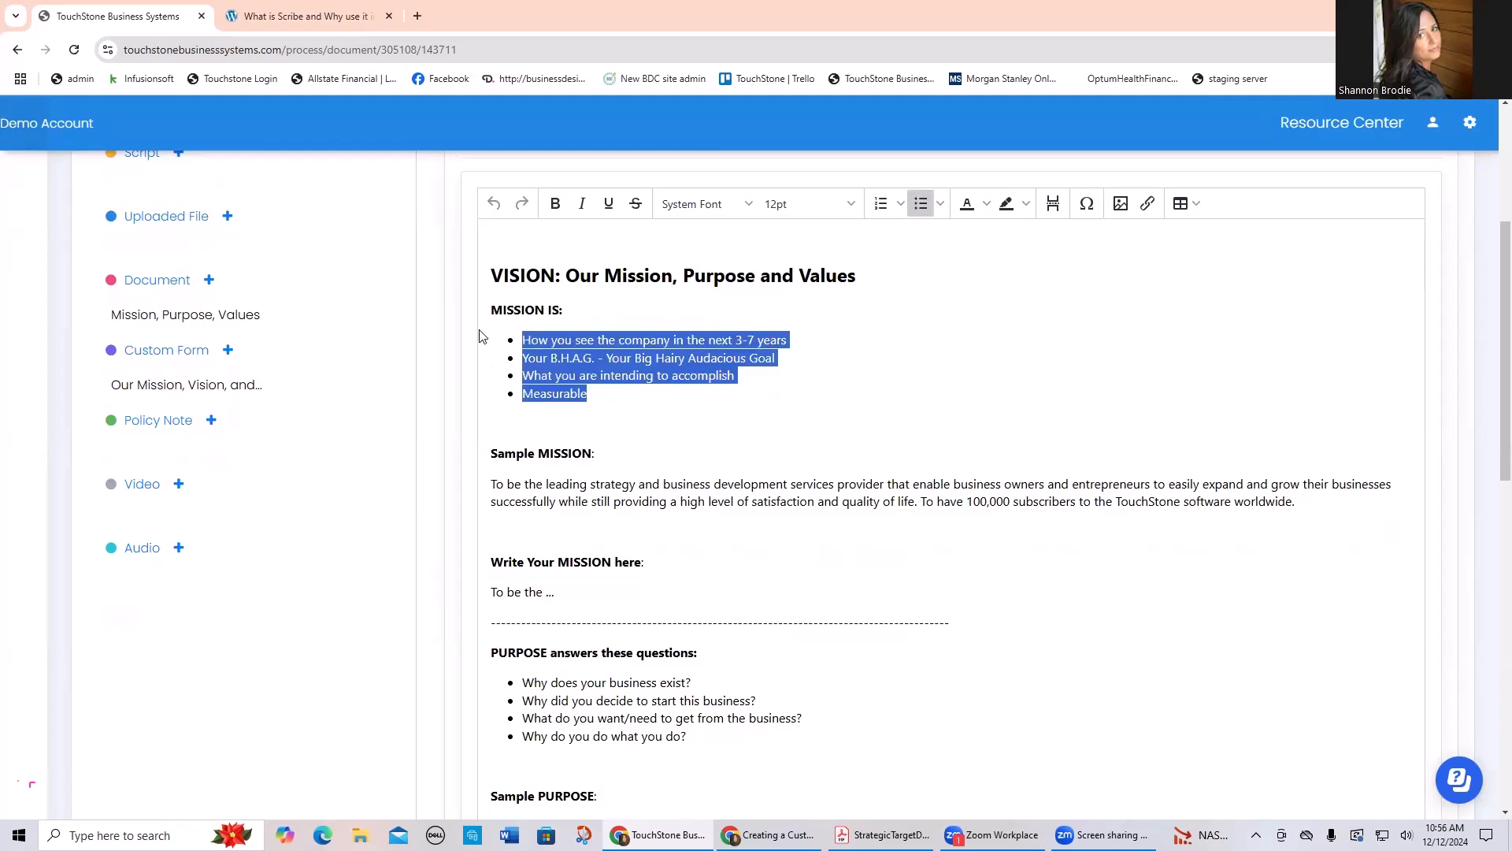
pyautogui.press('BackSpace')
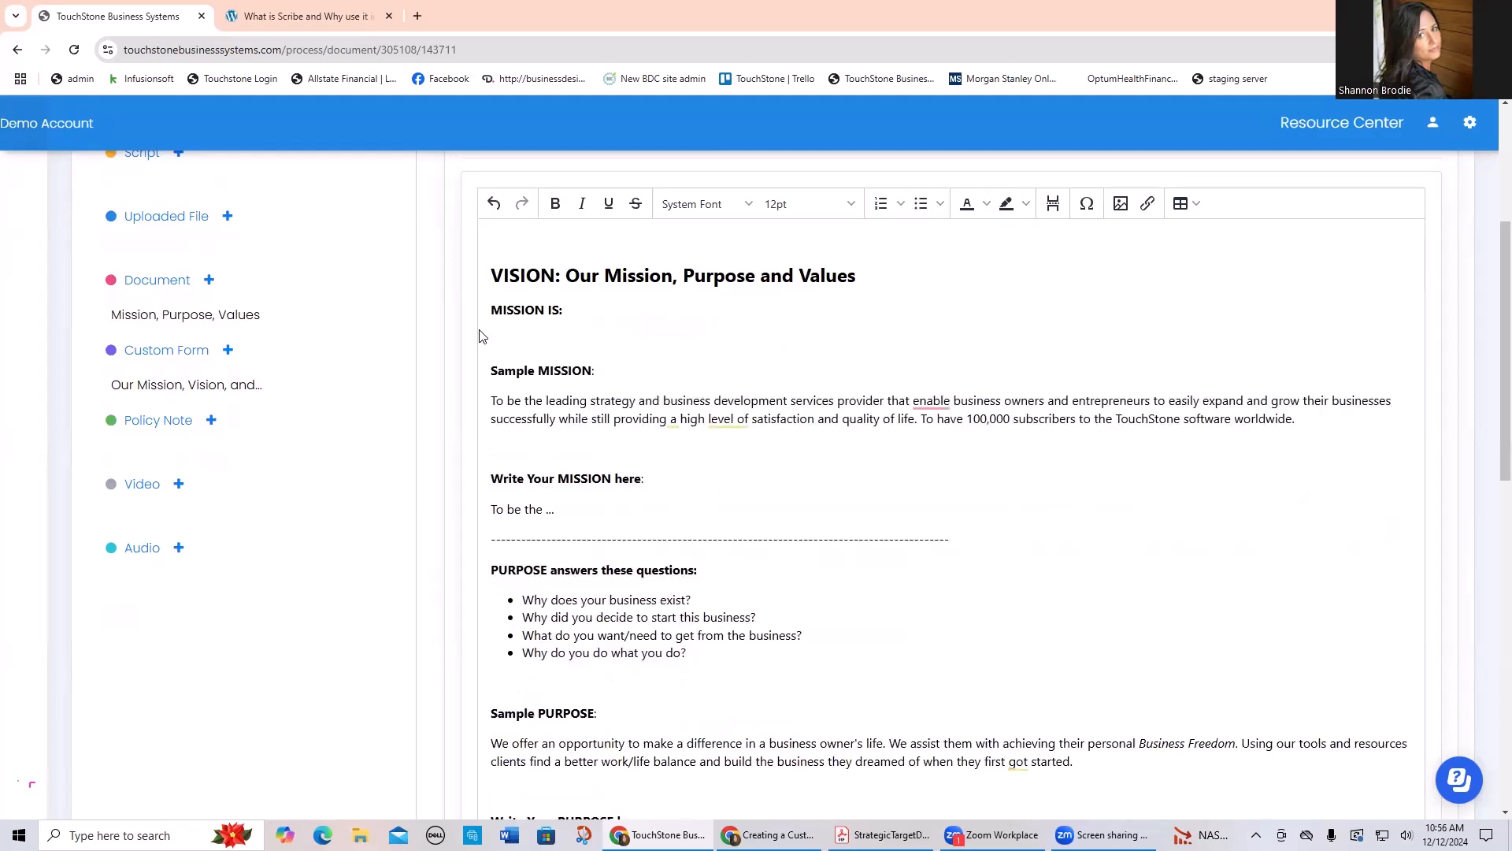
pyautogui.write('XZY')
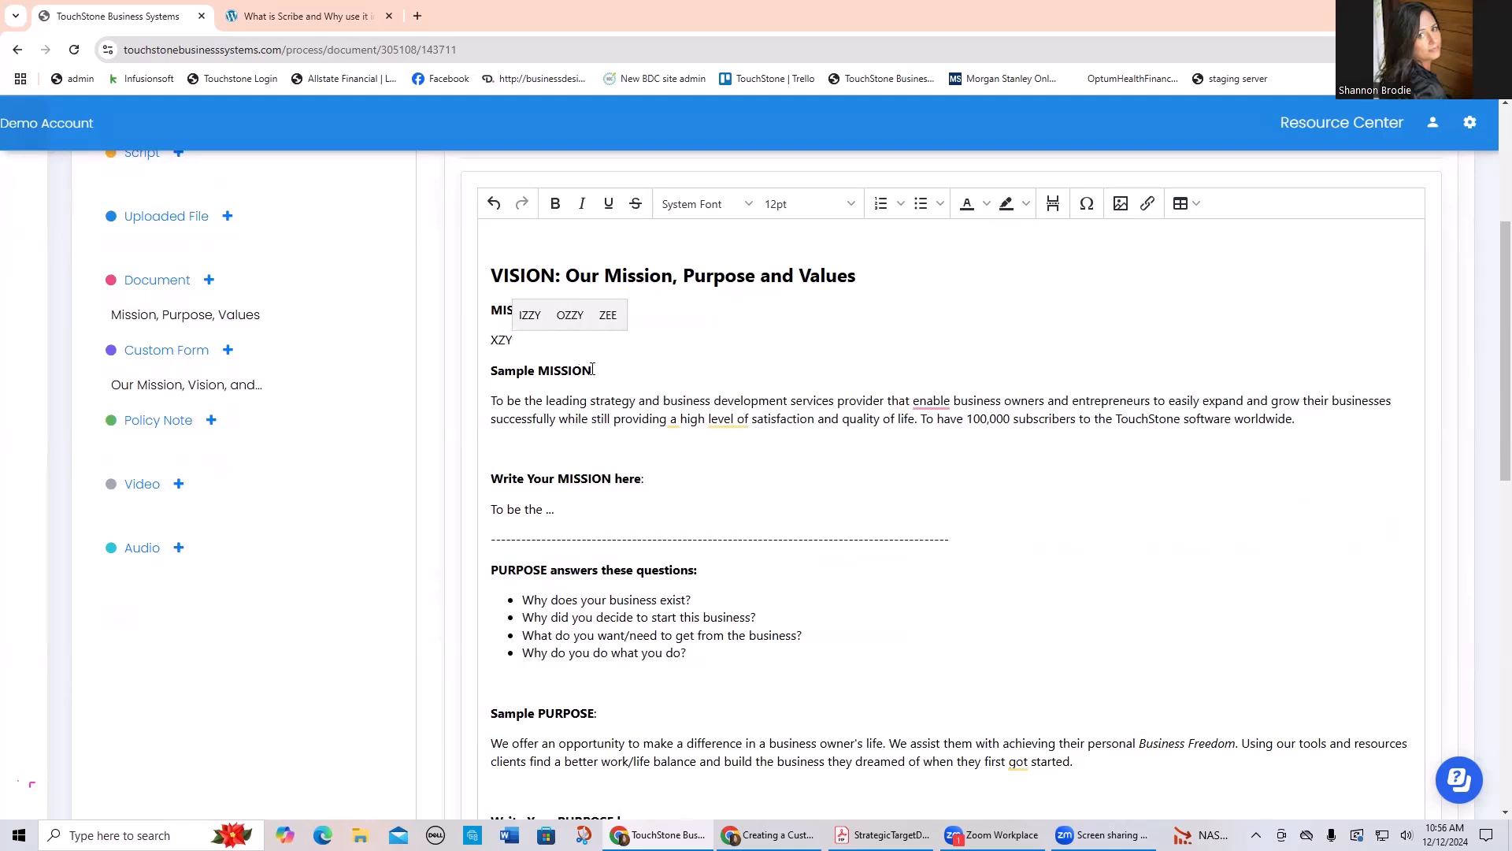
# Step: Delete the XZY line and the Sample MISSION heading, placing the sample mission paragraph directly under MISSION IS
pyautogui.moveTo(613, 370); pyautogui.dragTo(477, 337)
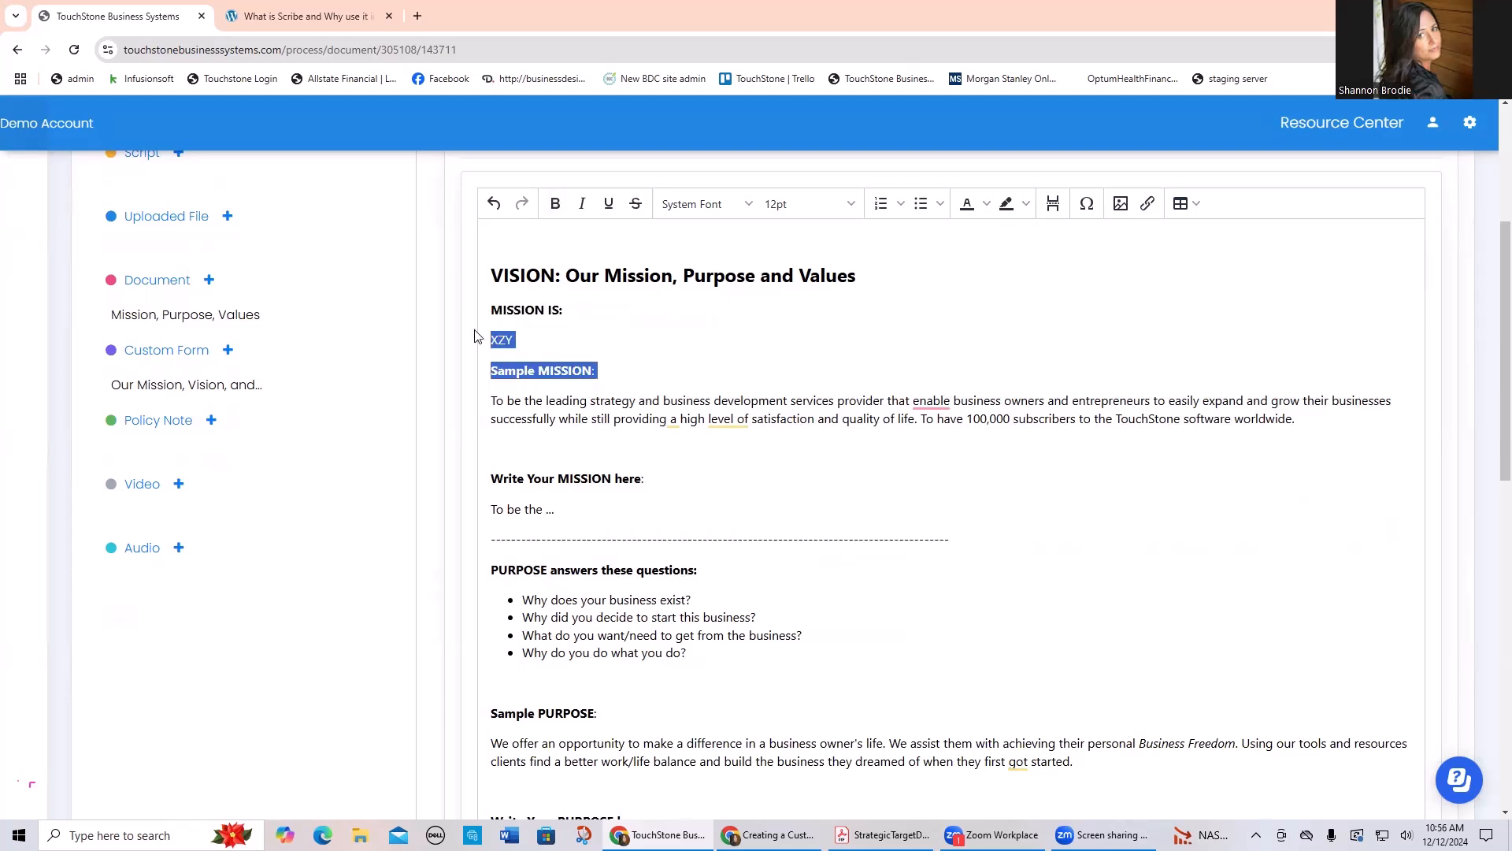
pyautogui.press('BackSpace')
pyautogui.press('BackSpace')
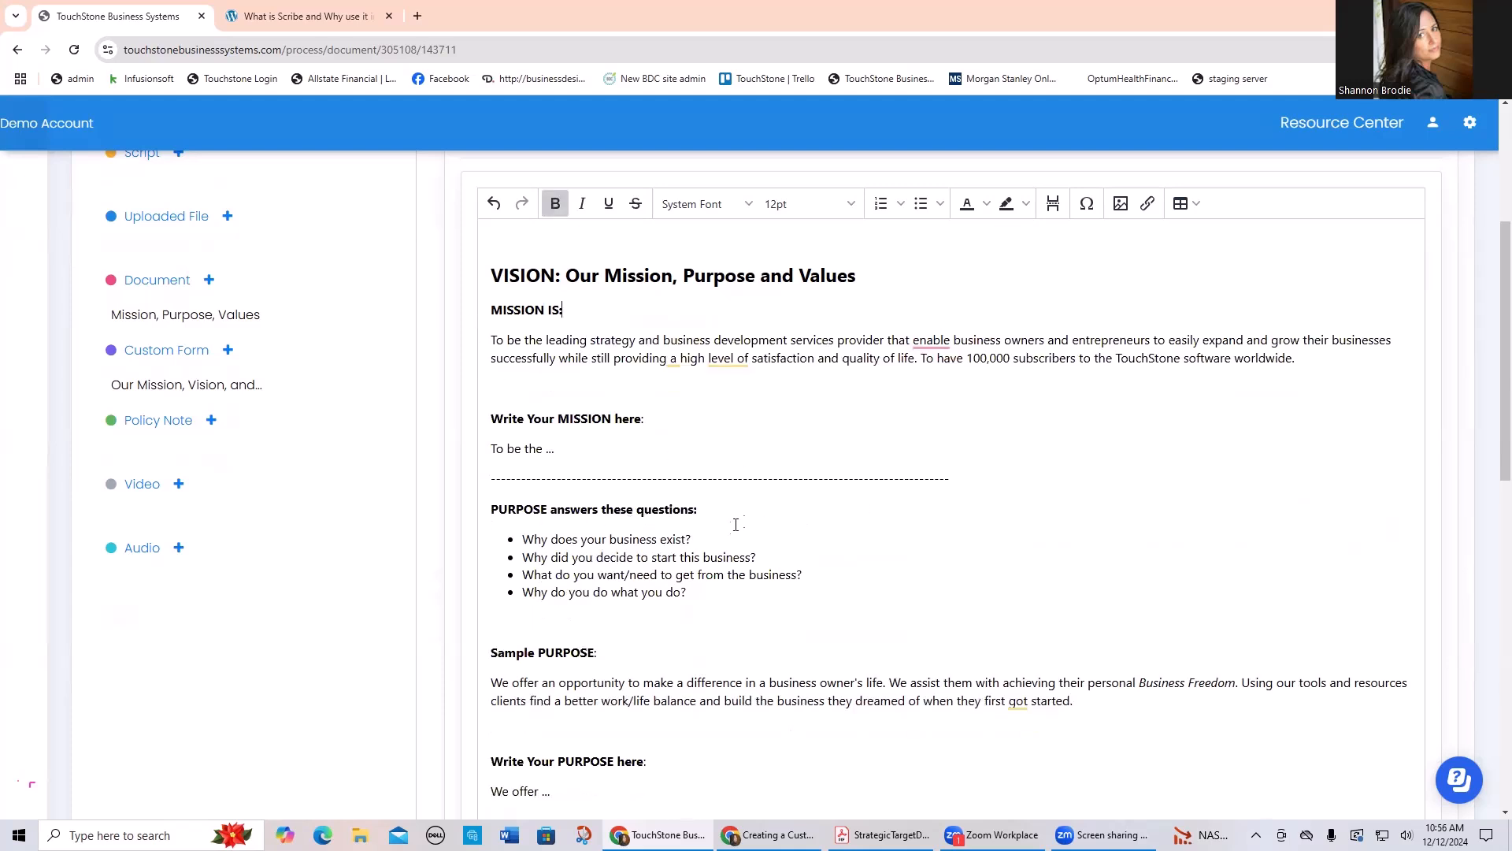
# Step: Delete the text from "Write Your MISSION here" through the Sample PURPOSE heading, keeping the sample purpose paragraph
pyautogui.scroll(-1, 815, 546)
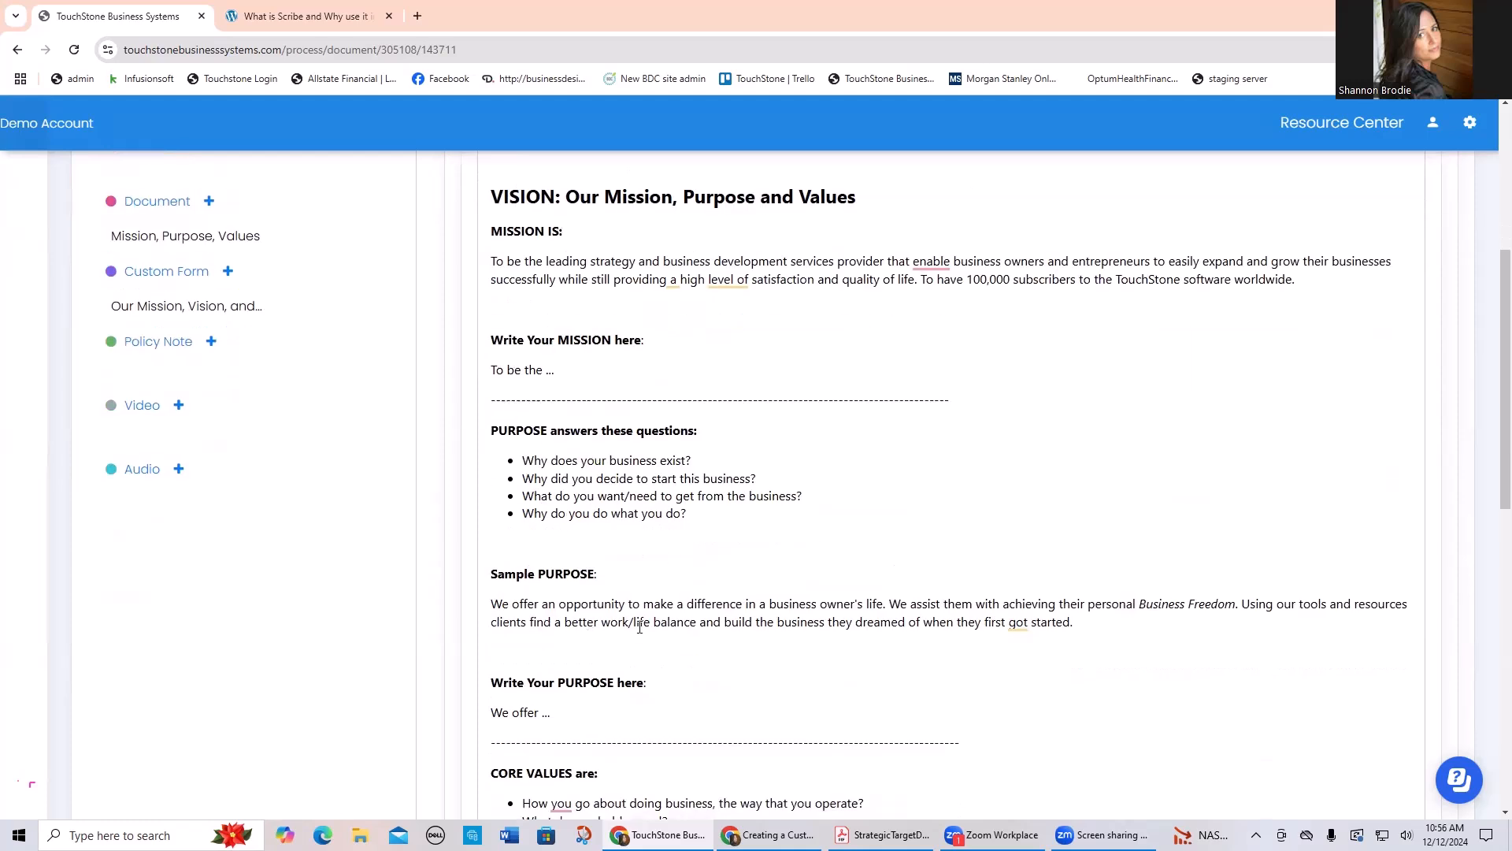
pyautogui.moveTo(608, 574); pyautogui.dragTo(476, 322)
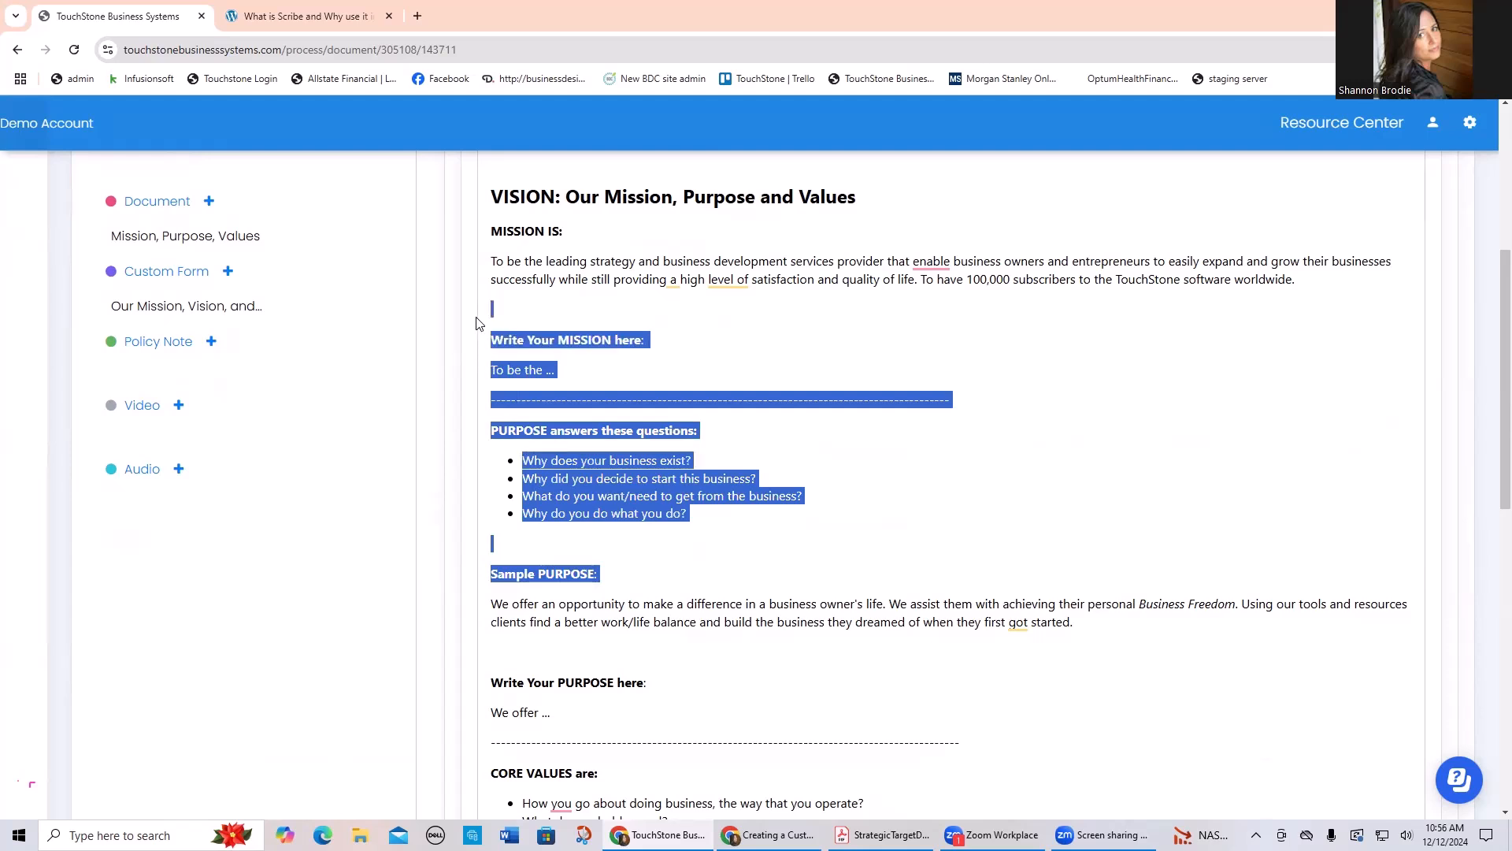
pyautogui.press('Delete')
pyautogui.press('BackSpace')
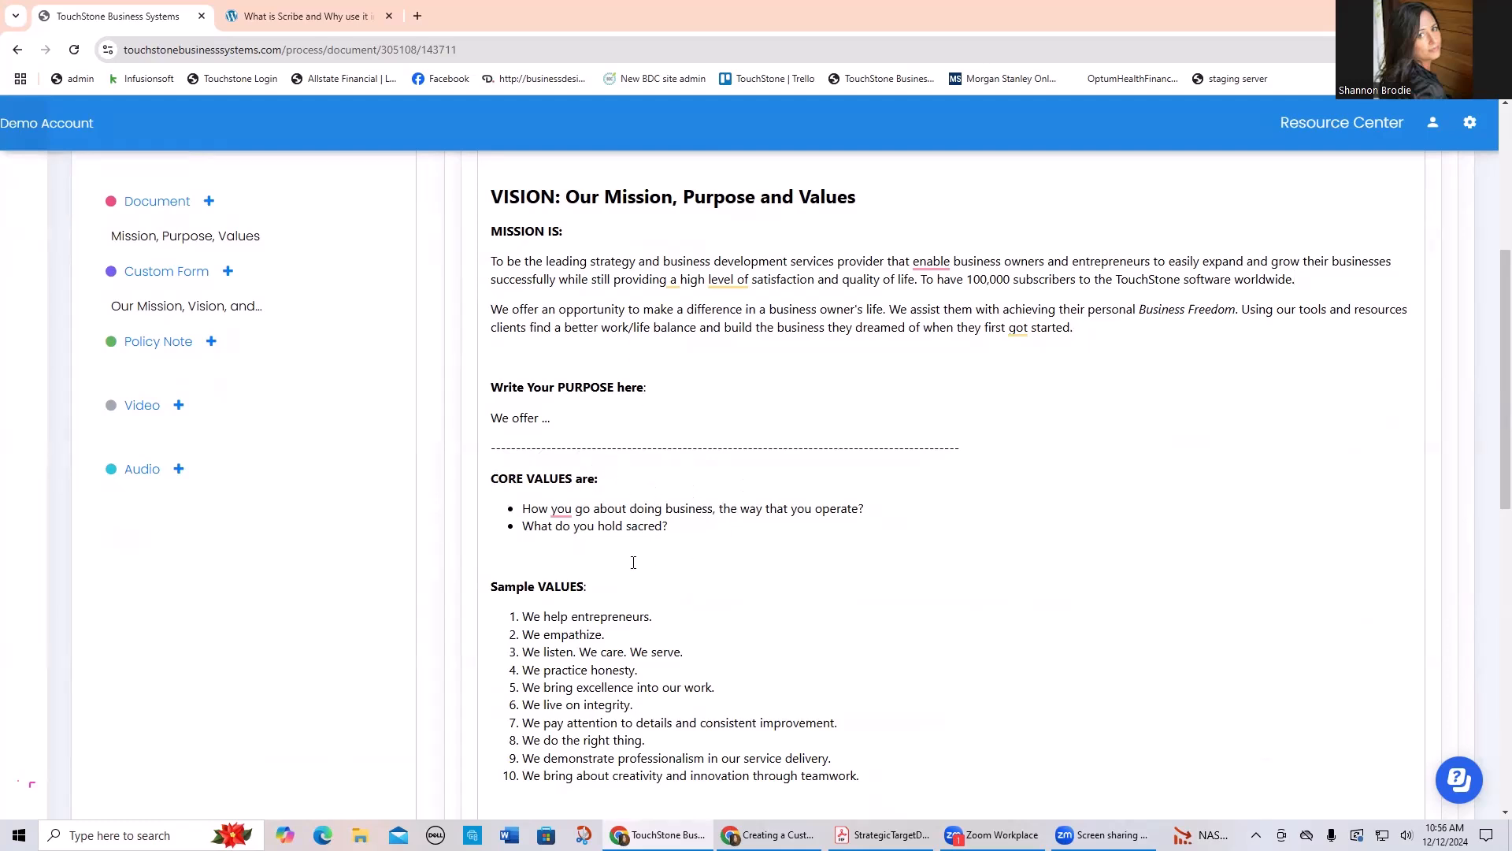
# Step: Under CORE VALUES, delete the two question bullets and Sample VALUES heading, plus everything after the third listed value
pyautogui.moveTo(603, 583); pyautogui.dragTo(489, 495)
pyautogui.press('BackSpace')
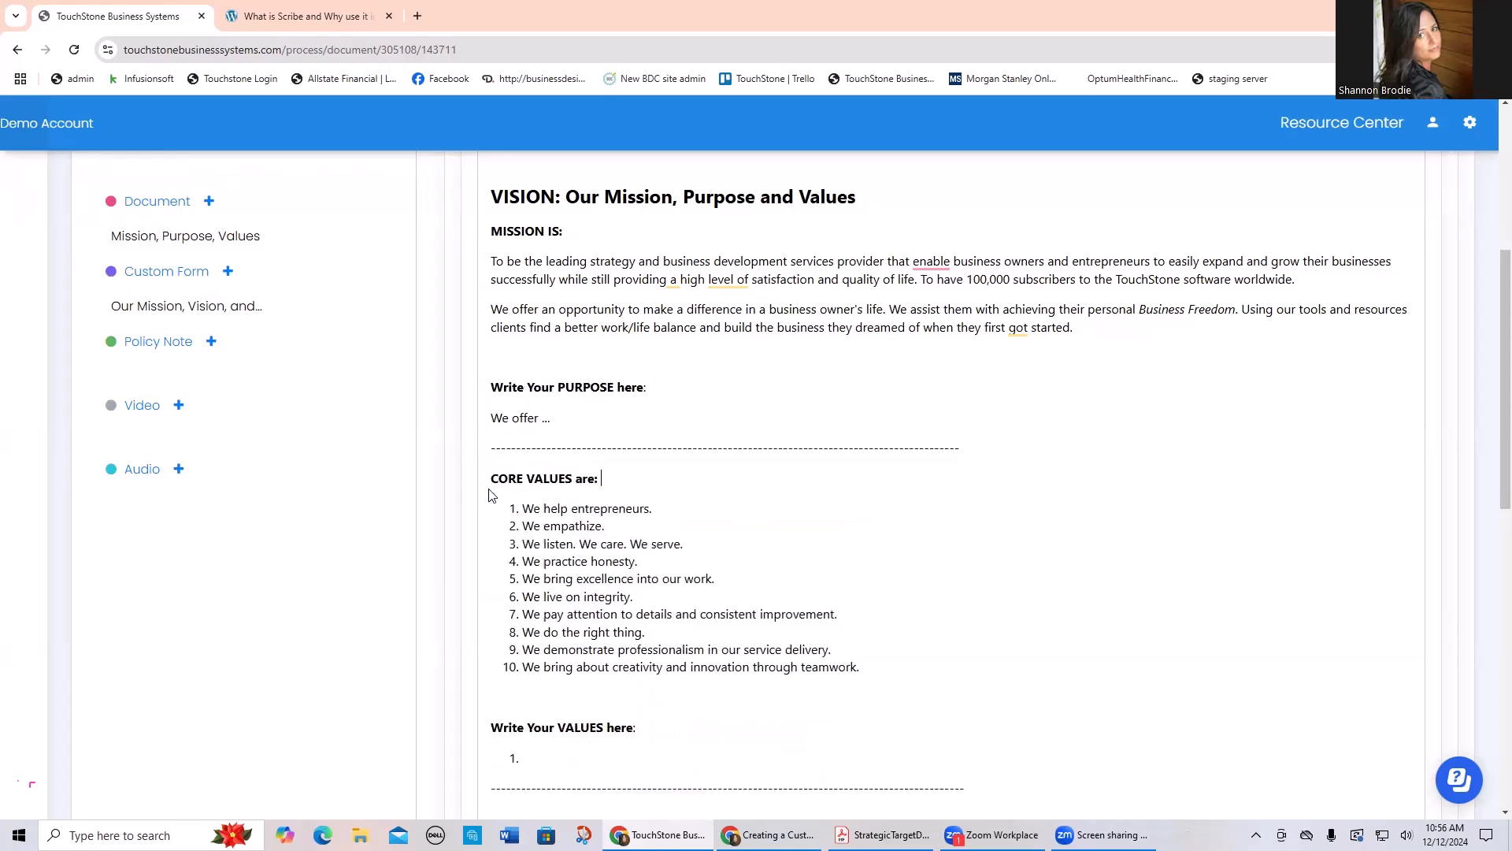
pyautogui.scroll(-2, 783, 700)
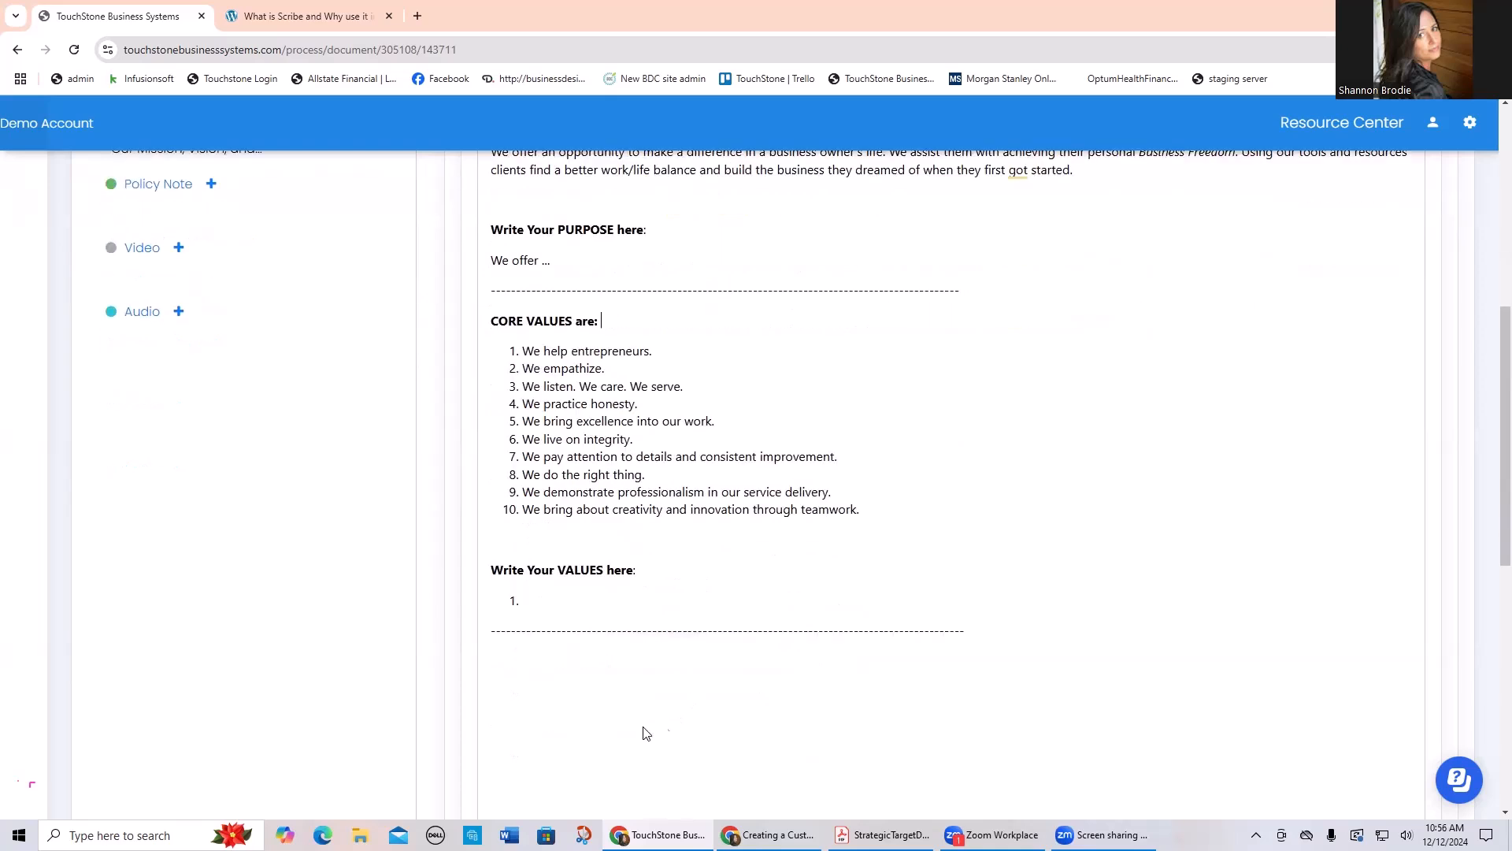
pyautogui.click(520, 666)
pyautogui.moveTo(982, 635); pyautogui.dragTo(519, 405)
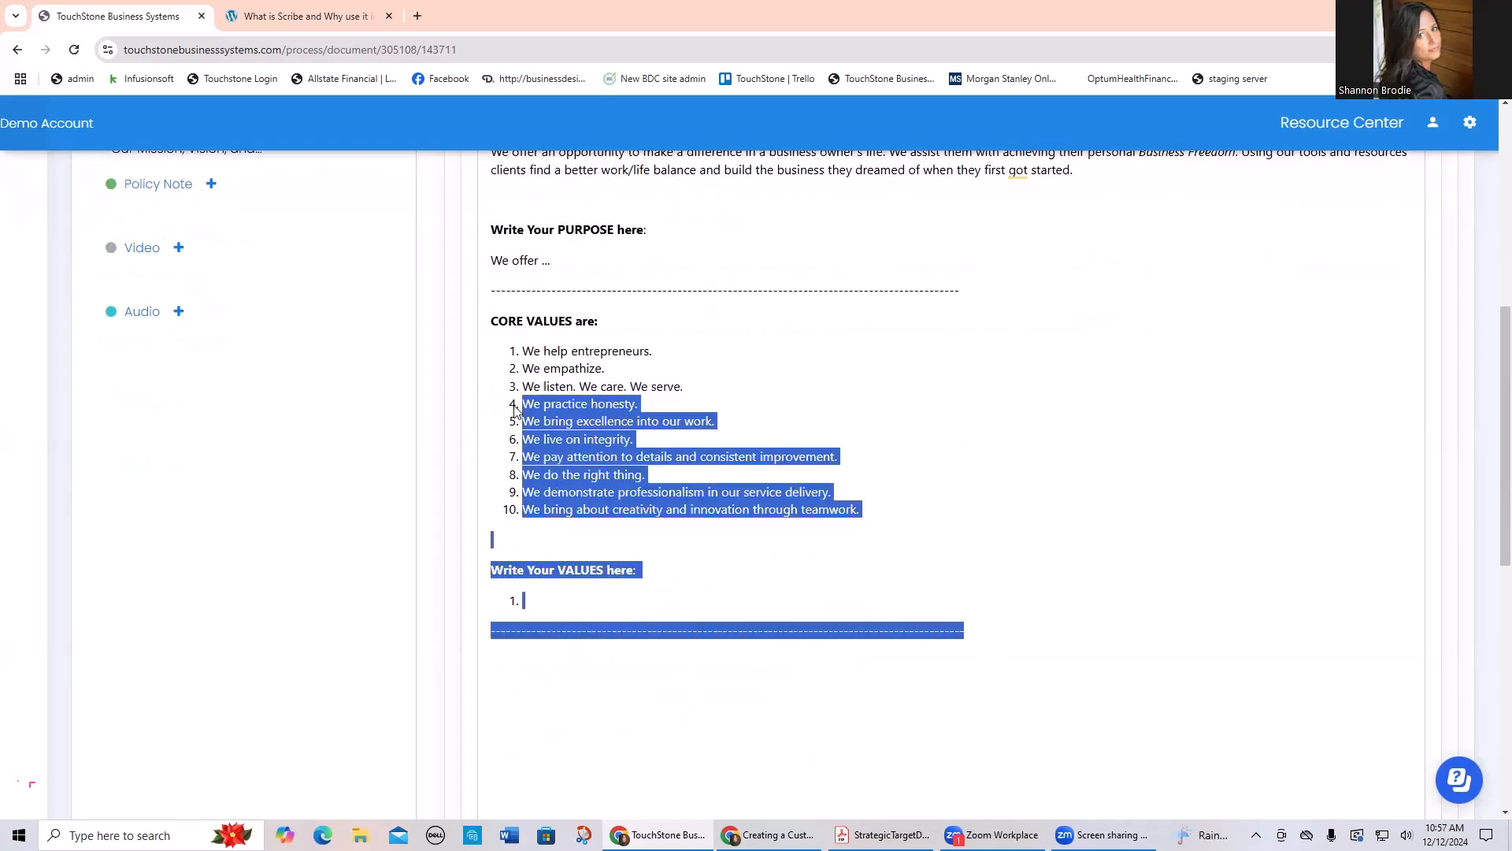
pyautogui.press('BackSpace')
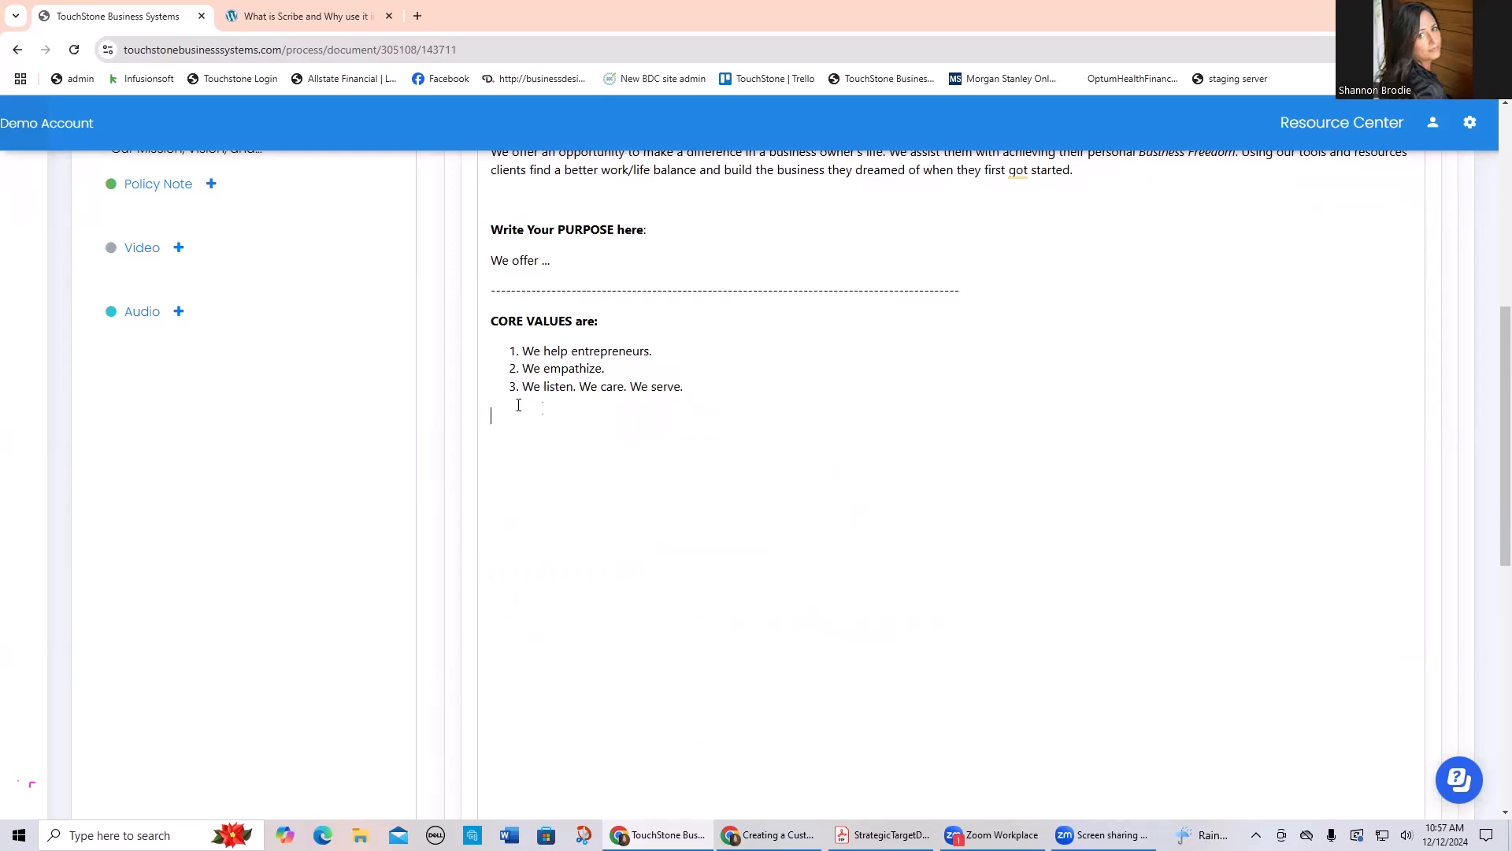
# Step: Save the edited "Mission, Purpose, Values" document
pyautogui.scroll(2, 859, 494)
pyautogui.scroll(5, 917, 502)
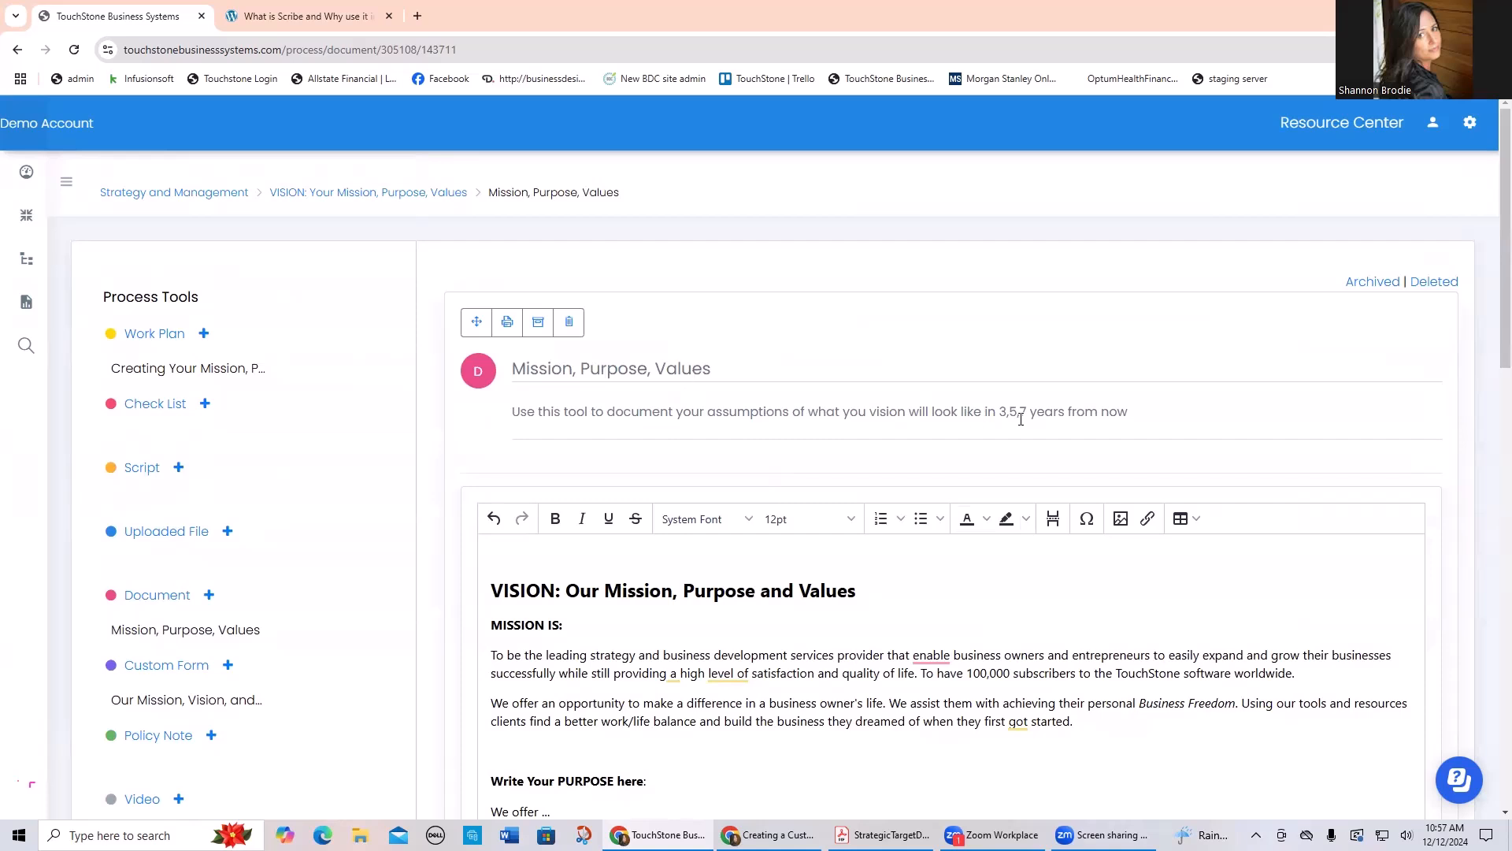
pyautogui.scroll(-10, 1152, 438)
pyautogui.click(509, 652)
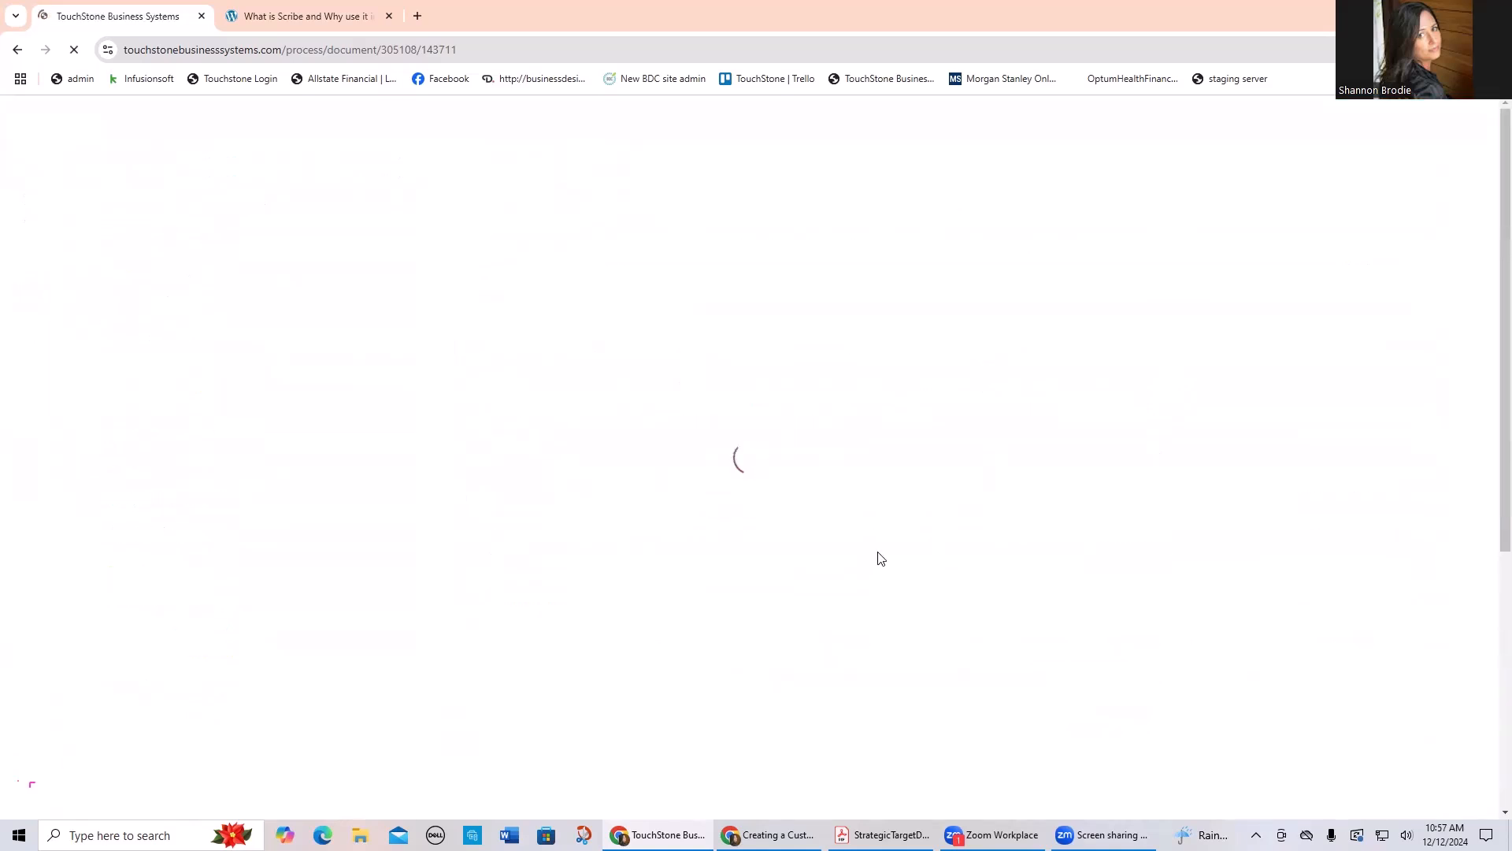
# Step: Make the "VISION: Your Mission, Purpose, Values" process public and return to the dashboard
pyautogui.click(404, 193)
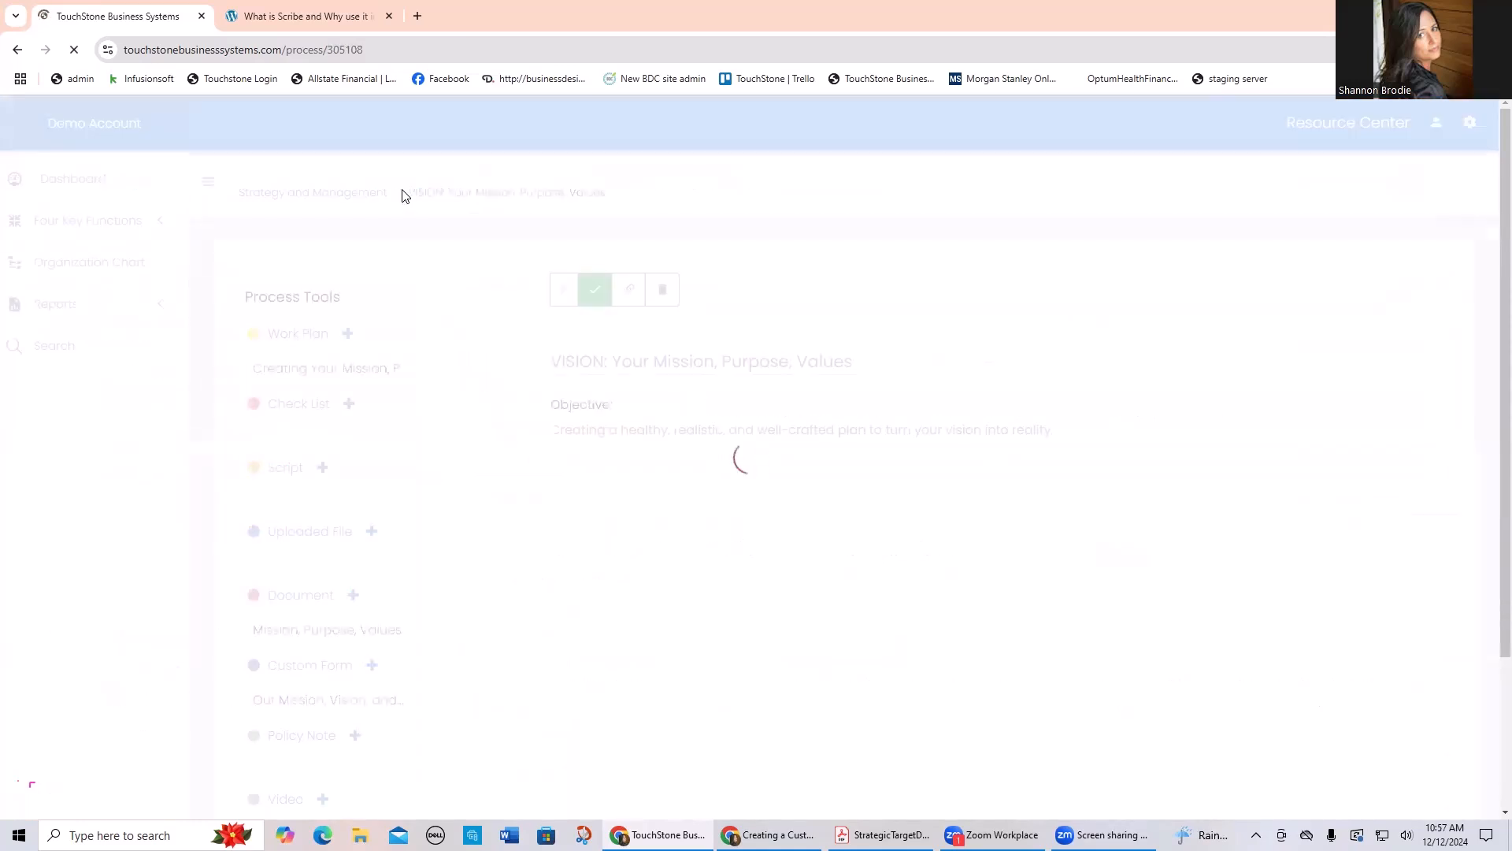
pyautogui.click(449, 298)
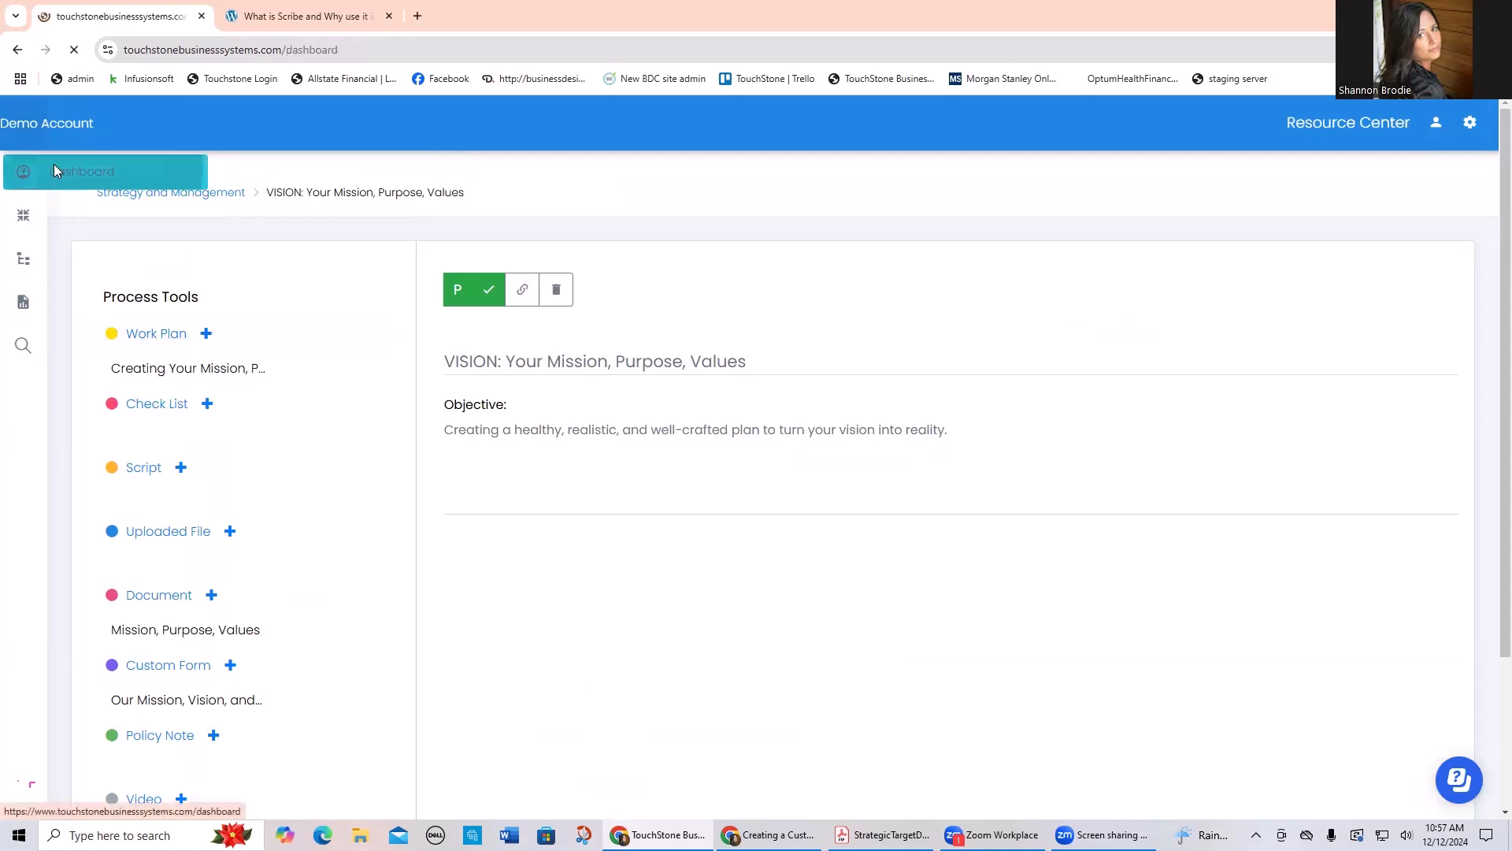
pyautogui.click(55, 171)
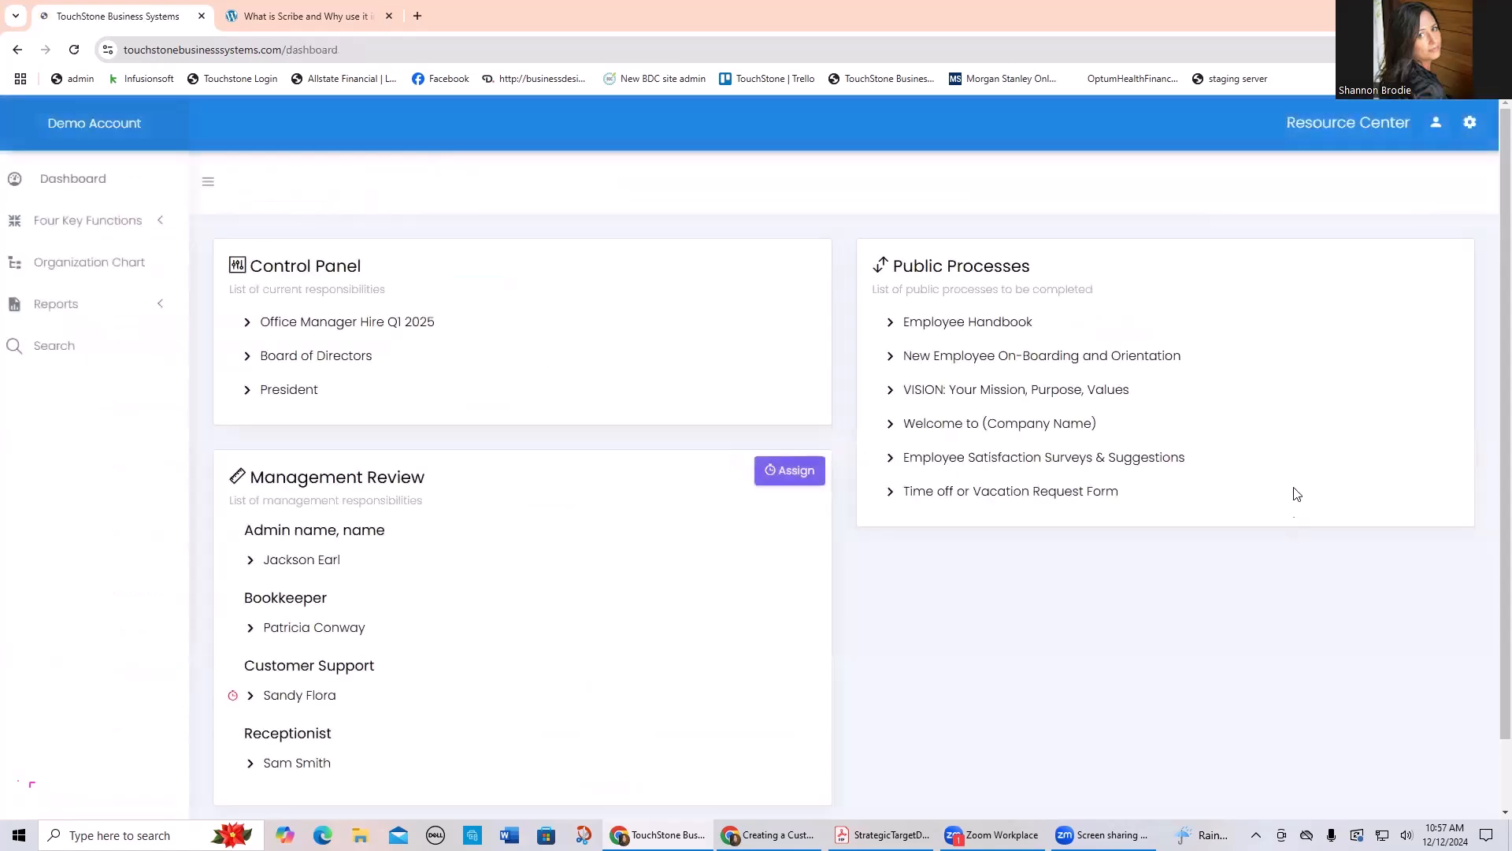
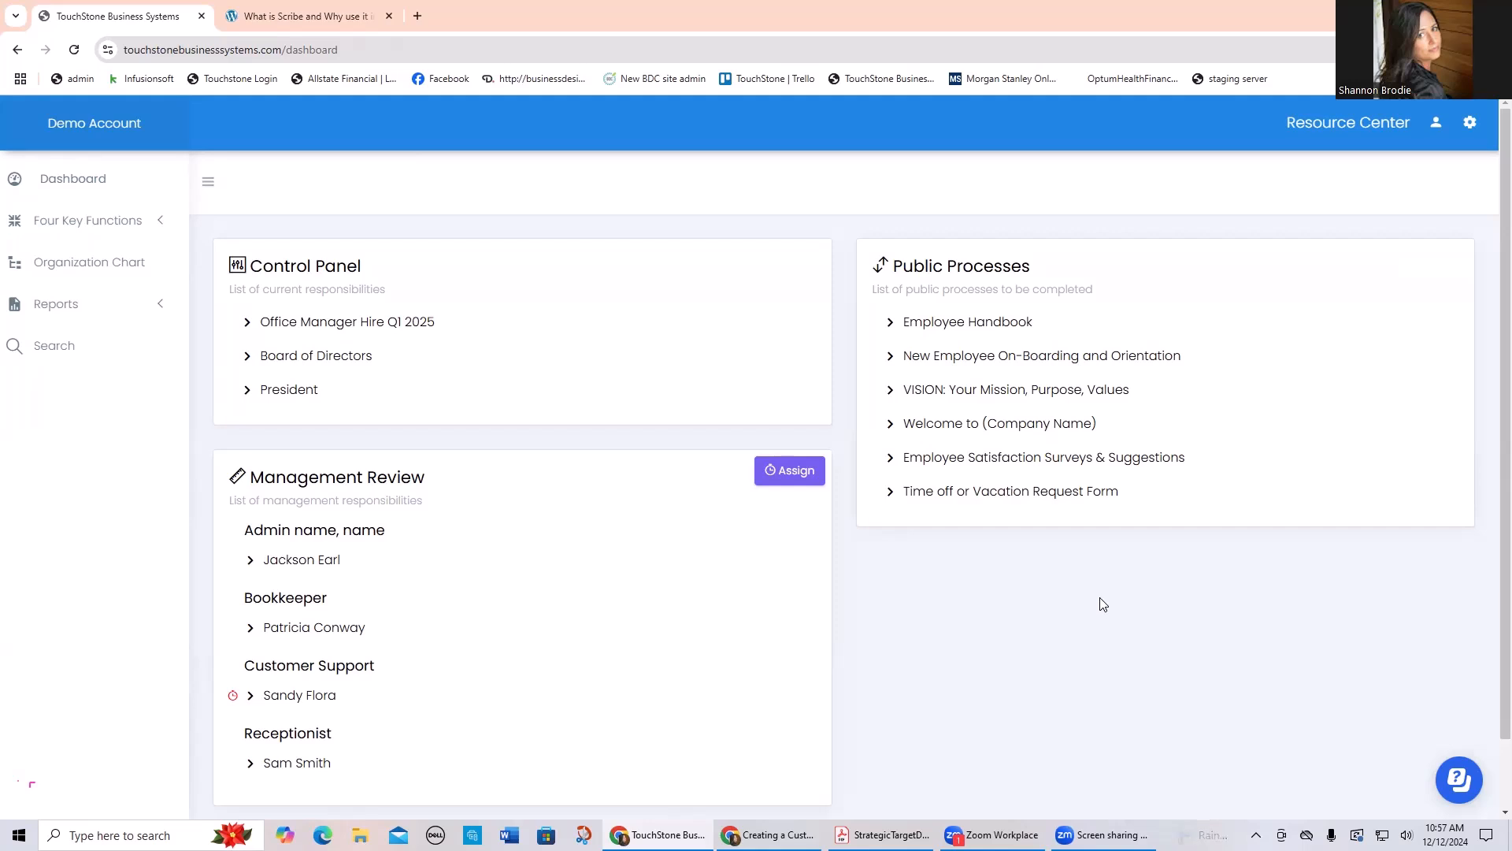
# Step: Open the "Our Mission, Vision, and Values" custom form in the public VISION process and review its mission, purpose and values sections
pyautogui.click(1042, 392)
pyautogui.scroll(-2, 1016, 418)
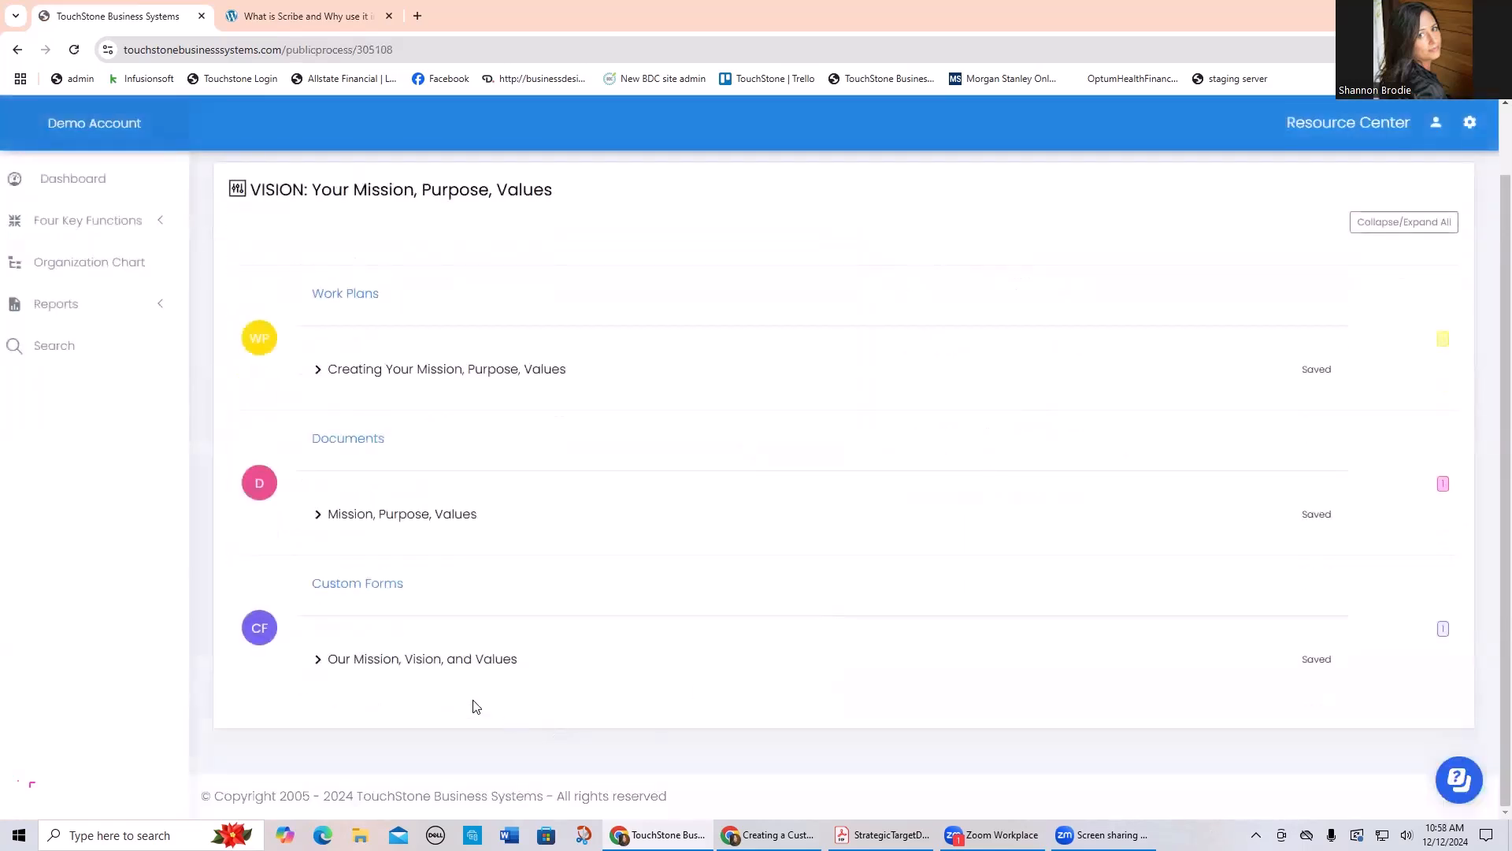
pyautogui.click(459, 662)
pyautogui.scroll(-8, 748, 590)
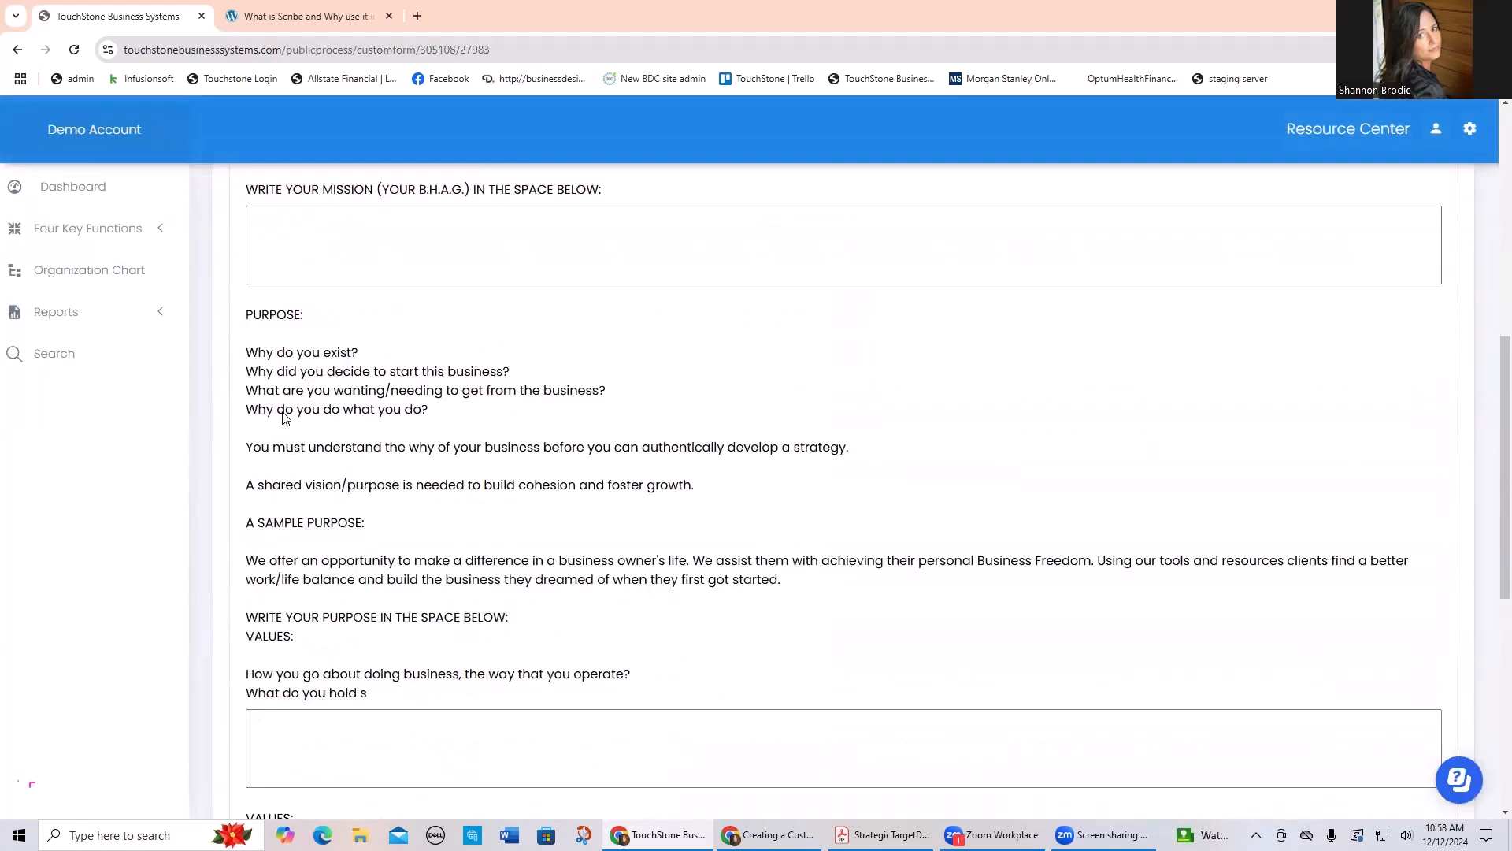
pyautogui.scroll(-5, 539, 540)
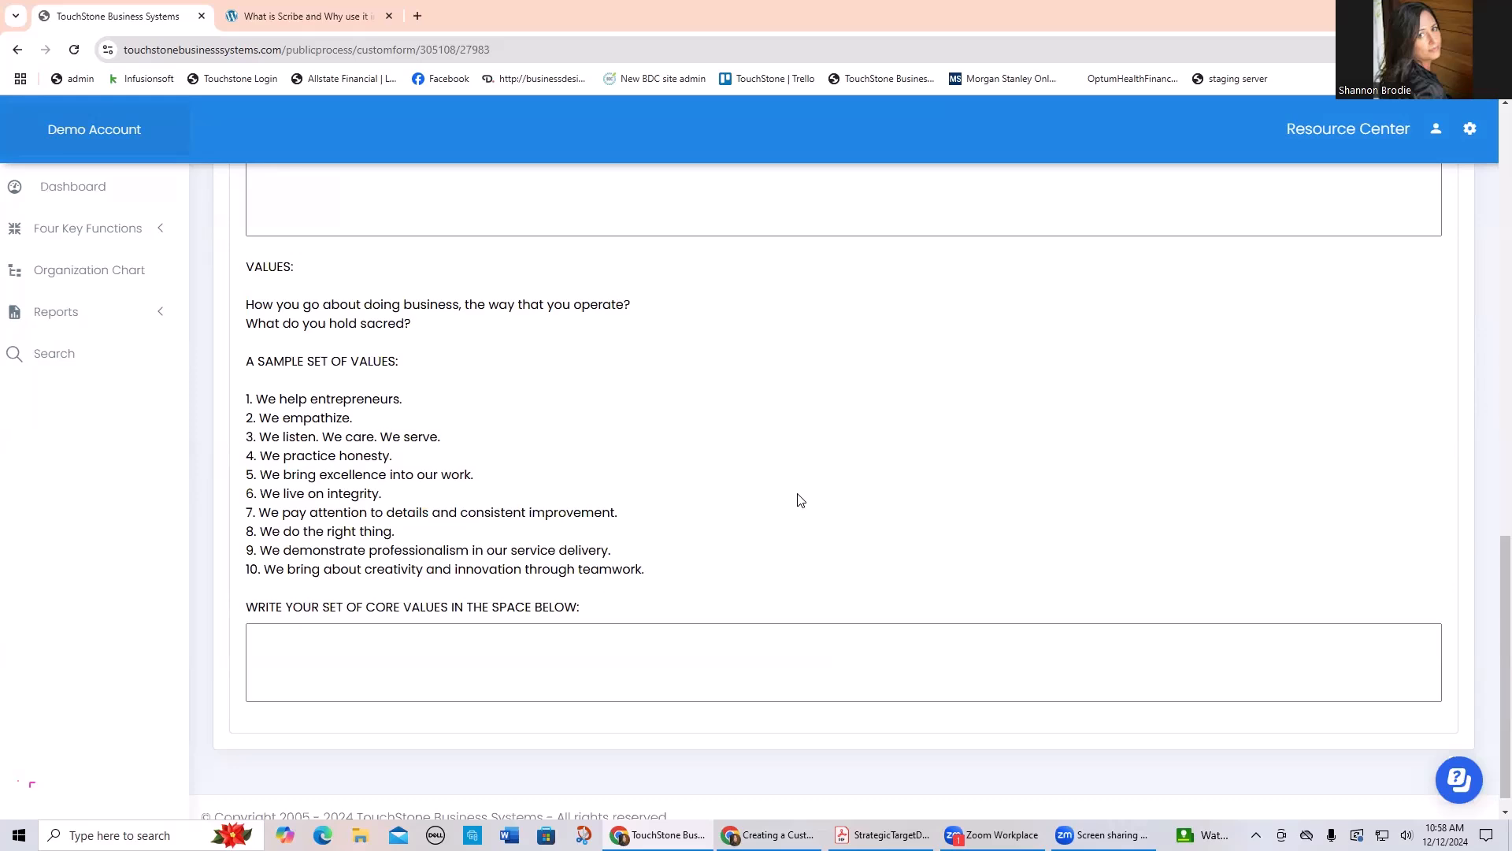
pyautogui.scroll(10, 800, 500)
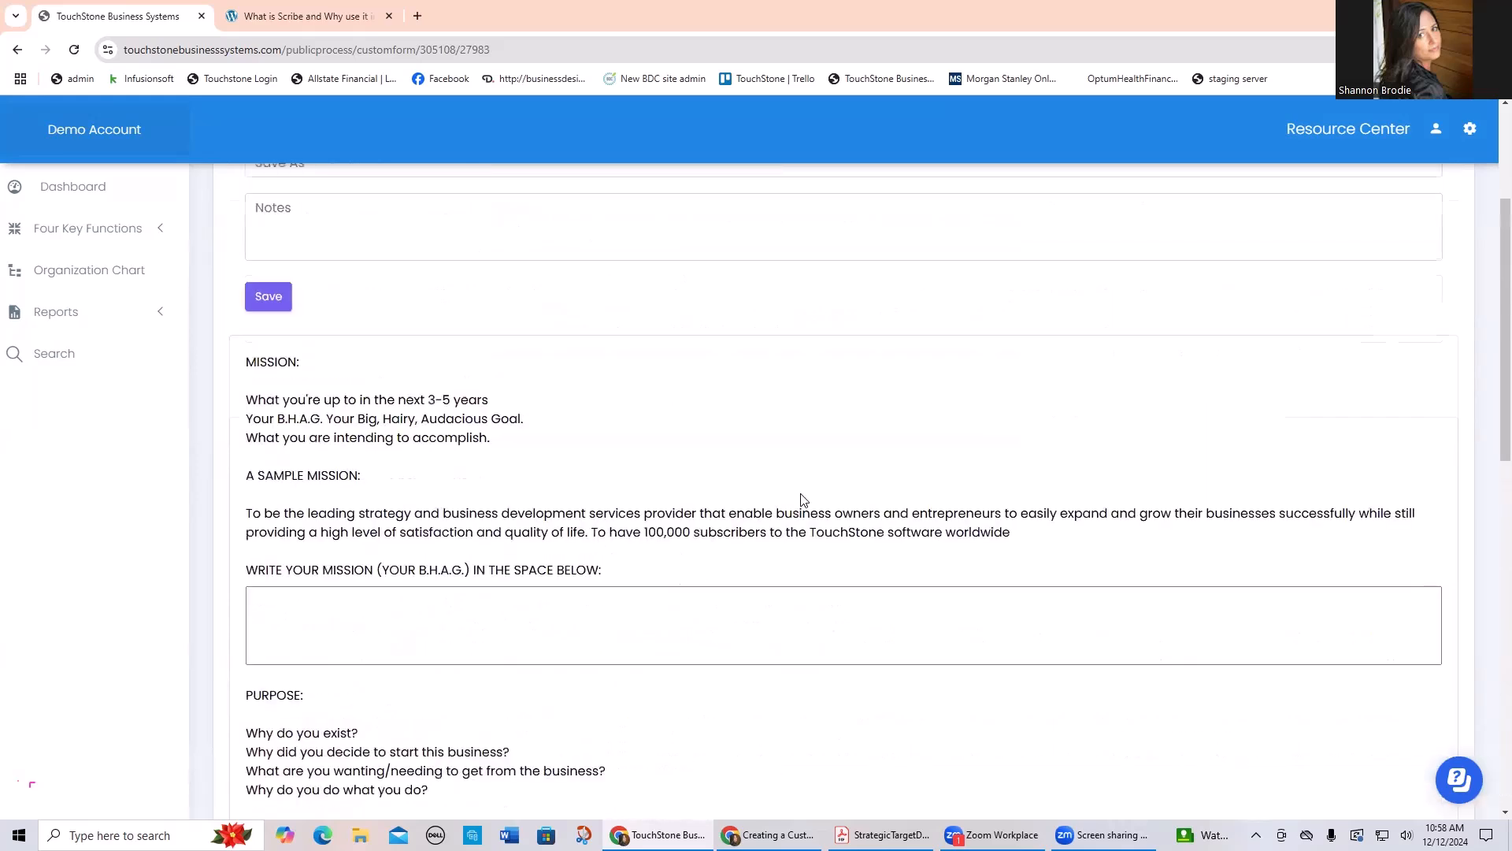
pyautogui.scroll(1, 801, 500)
pyautogui.scroll(1, 803, 500)
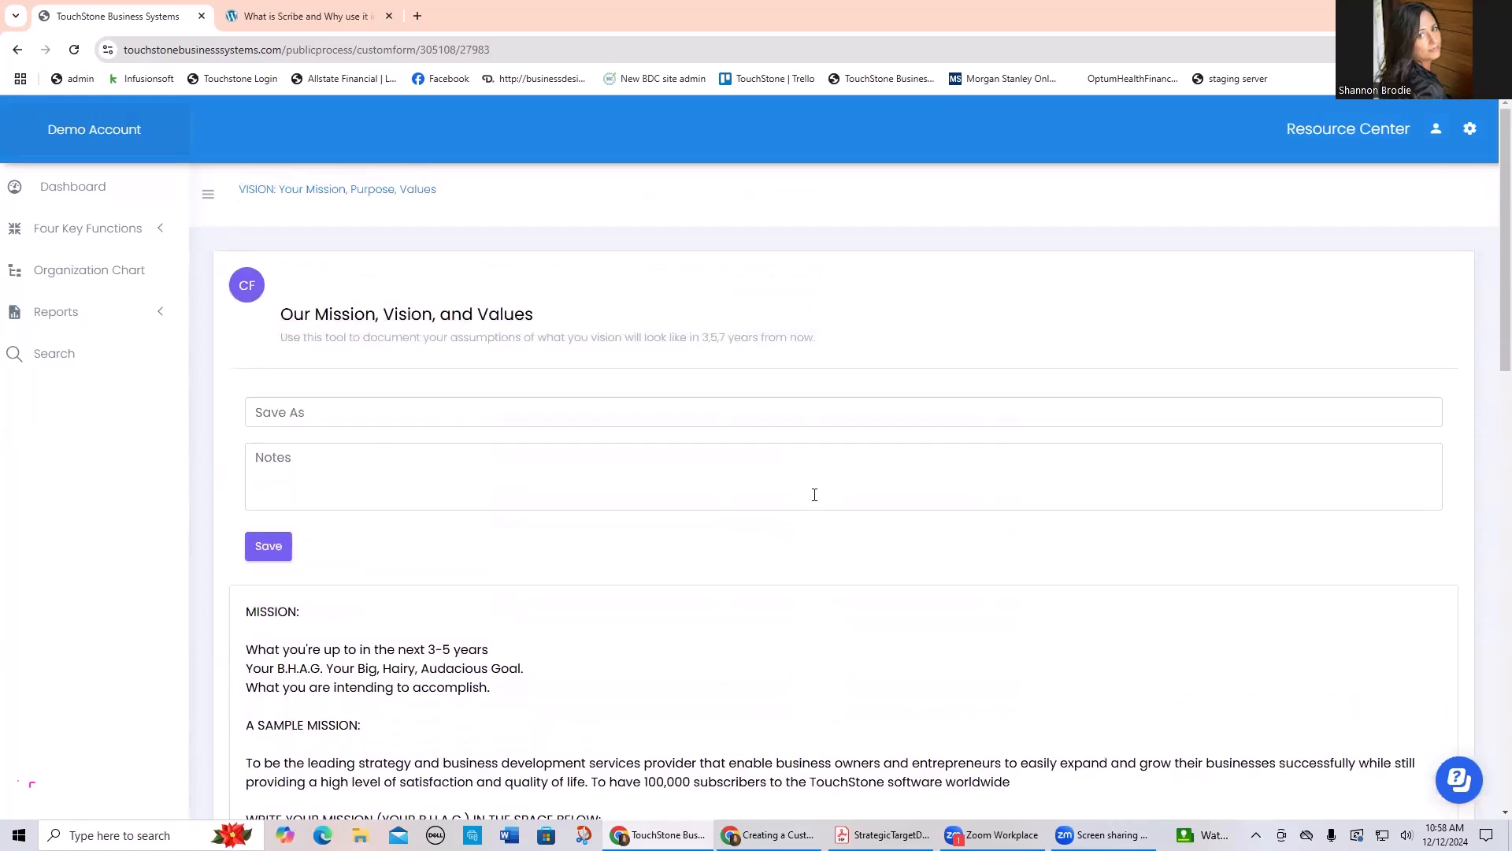
# Step: Open the Strategic Planning process under Strategy and Management and look through its process tools
pyautogui.click(77, 229)
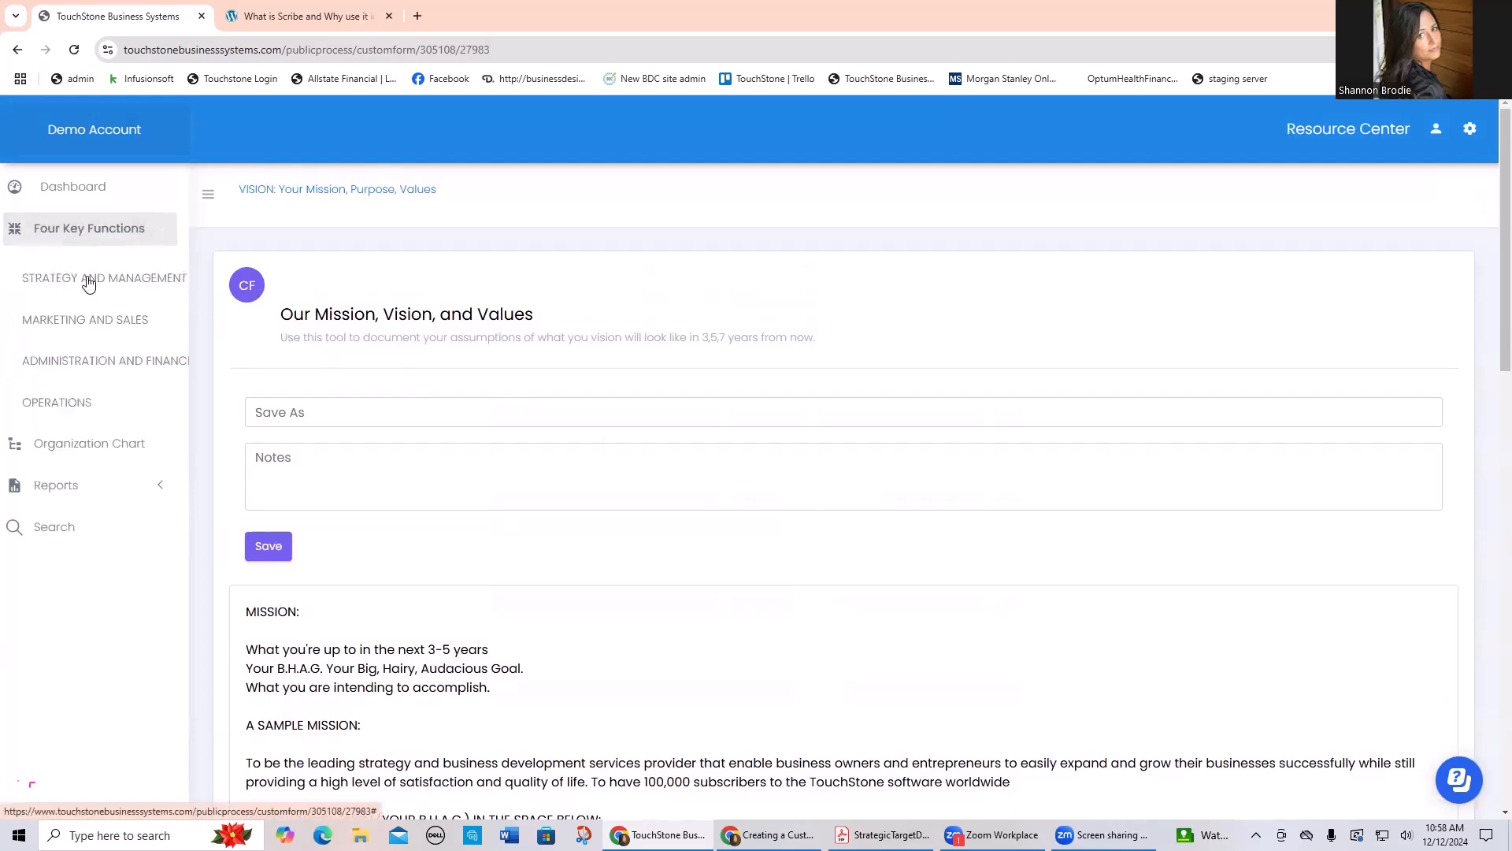
pyautogui.click(96, 278)
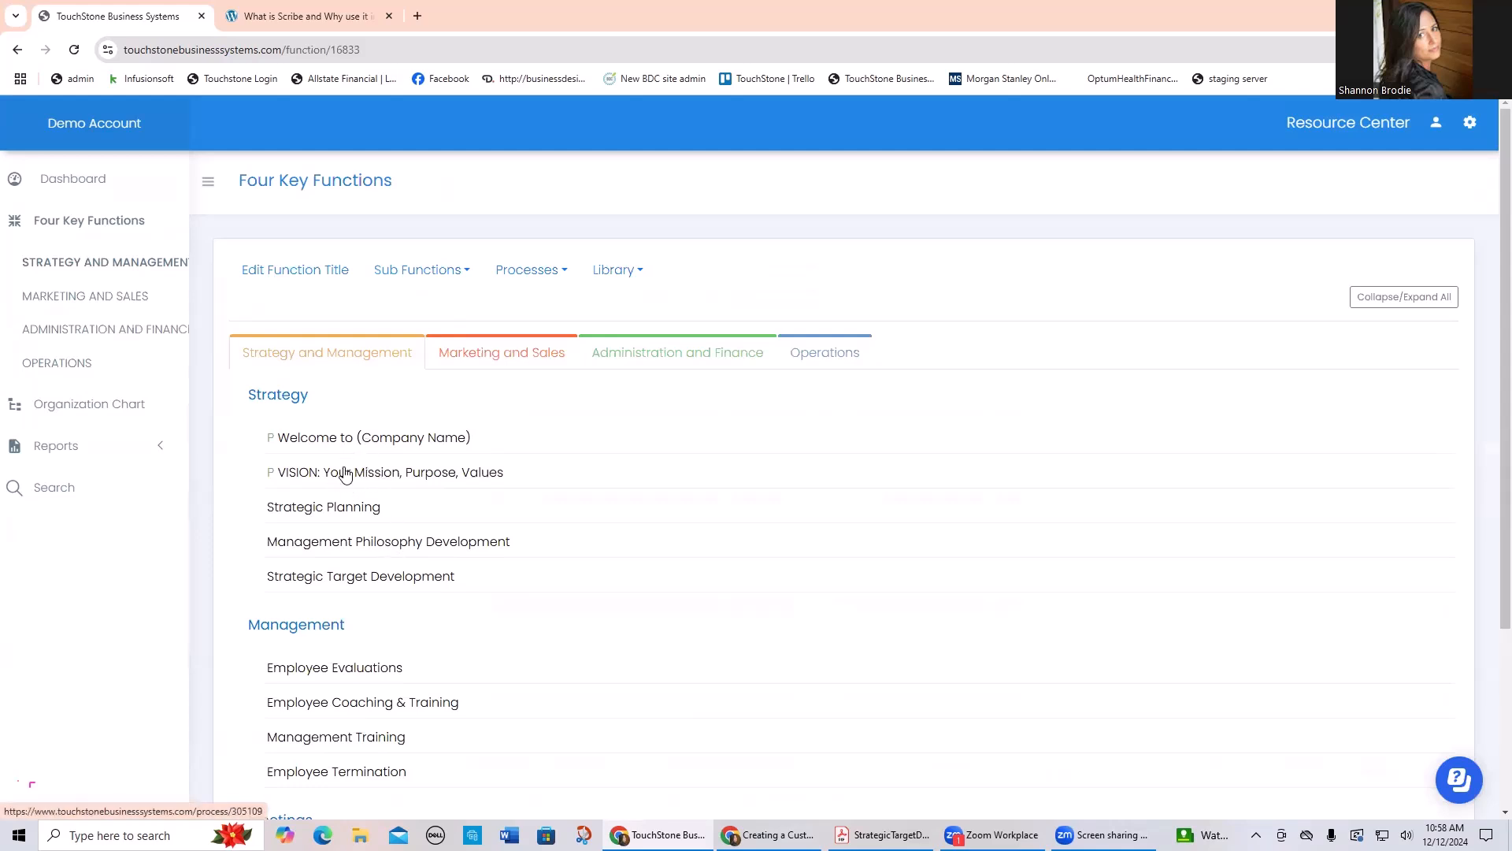
pyautogui.click(351, 520)
pyautogui.scroll(-4, 377, 354)
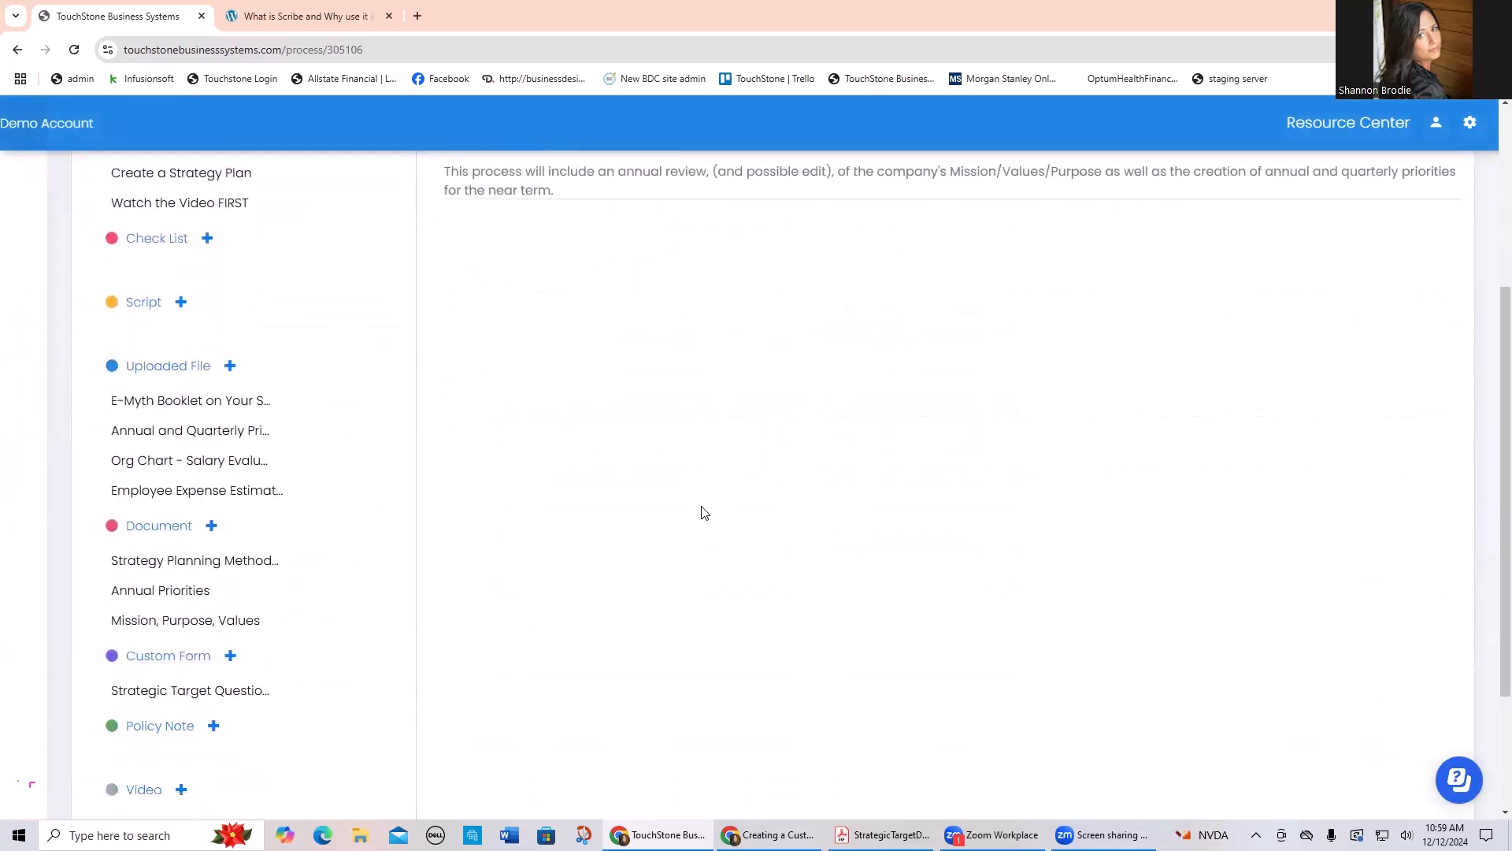
pyautogui.scroll(3, 701, 512)
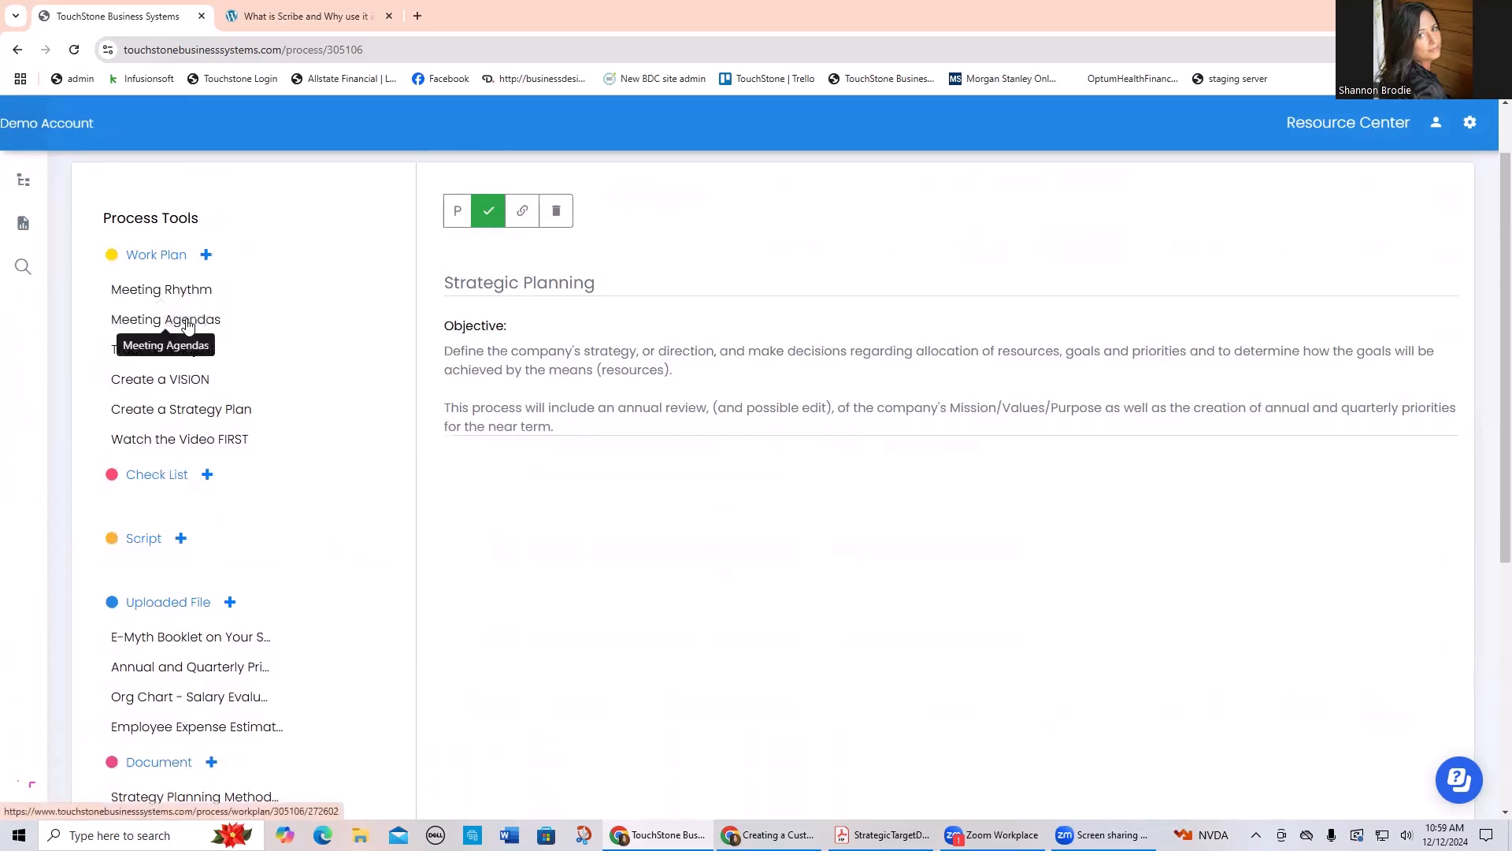
pyautogui.scroll(-1, 318, 392)
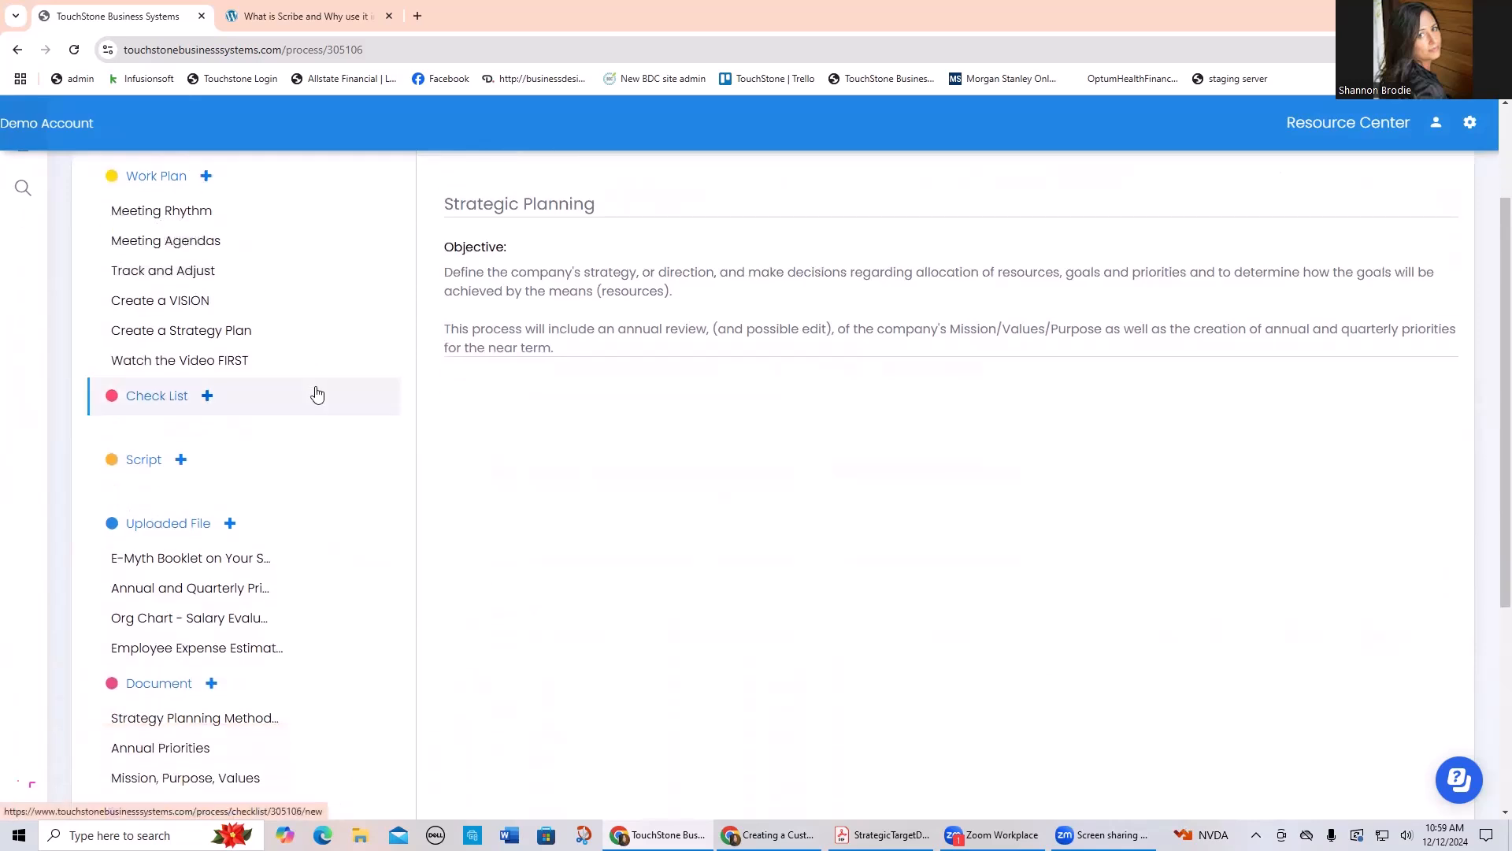
pyautogui.scroll(-3, 319, 392)
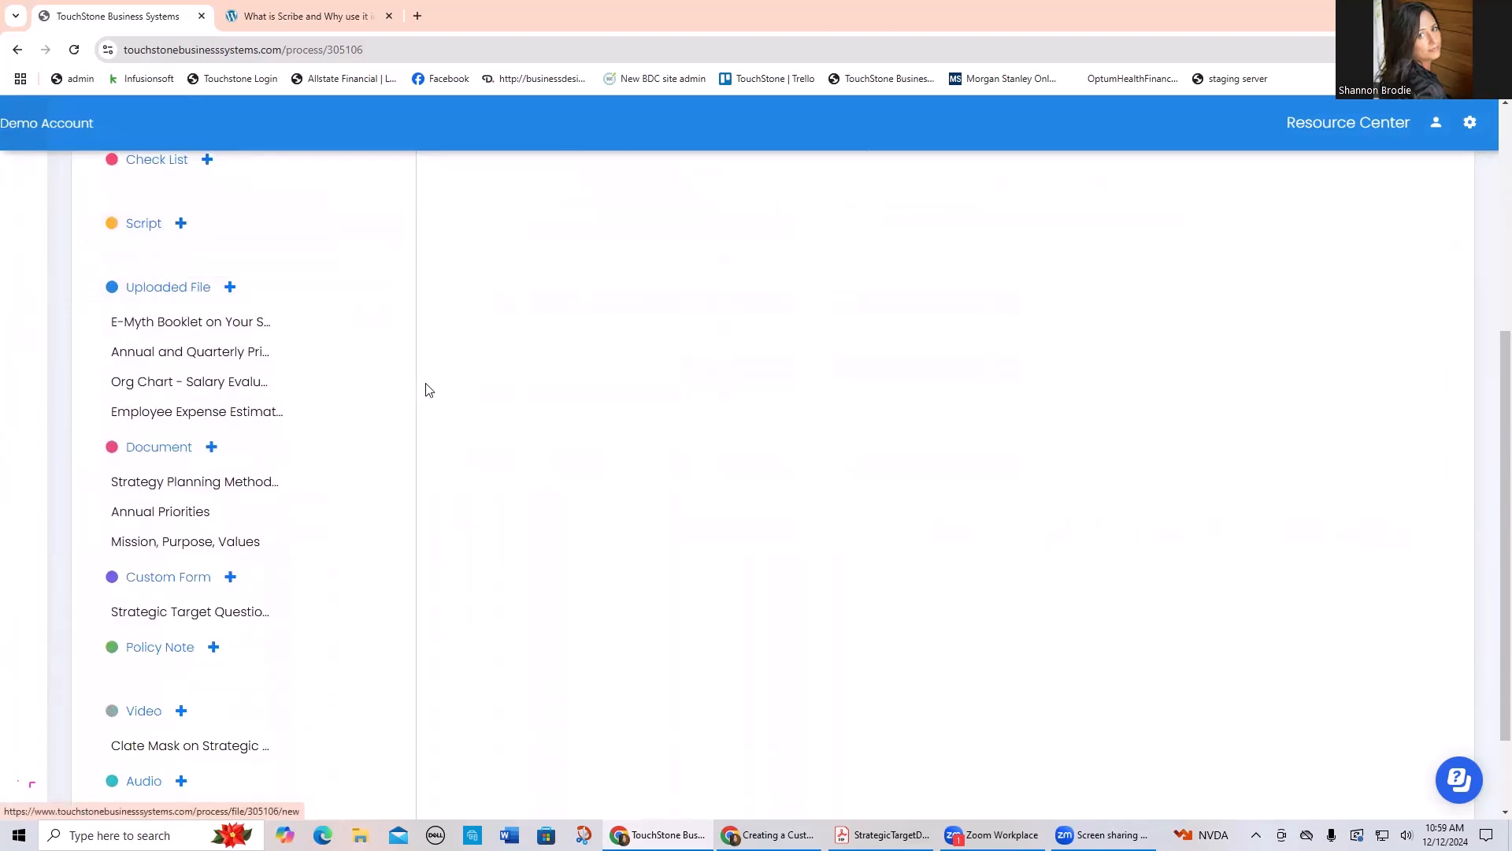
pyautogui.scroll(-1, 439, 382)
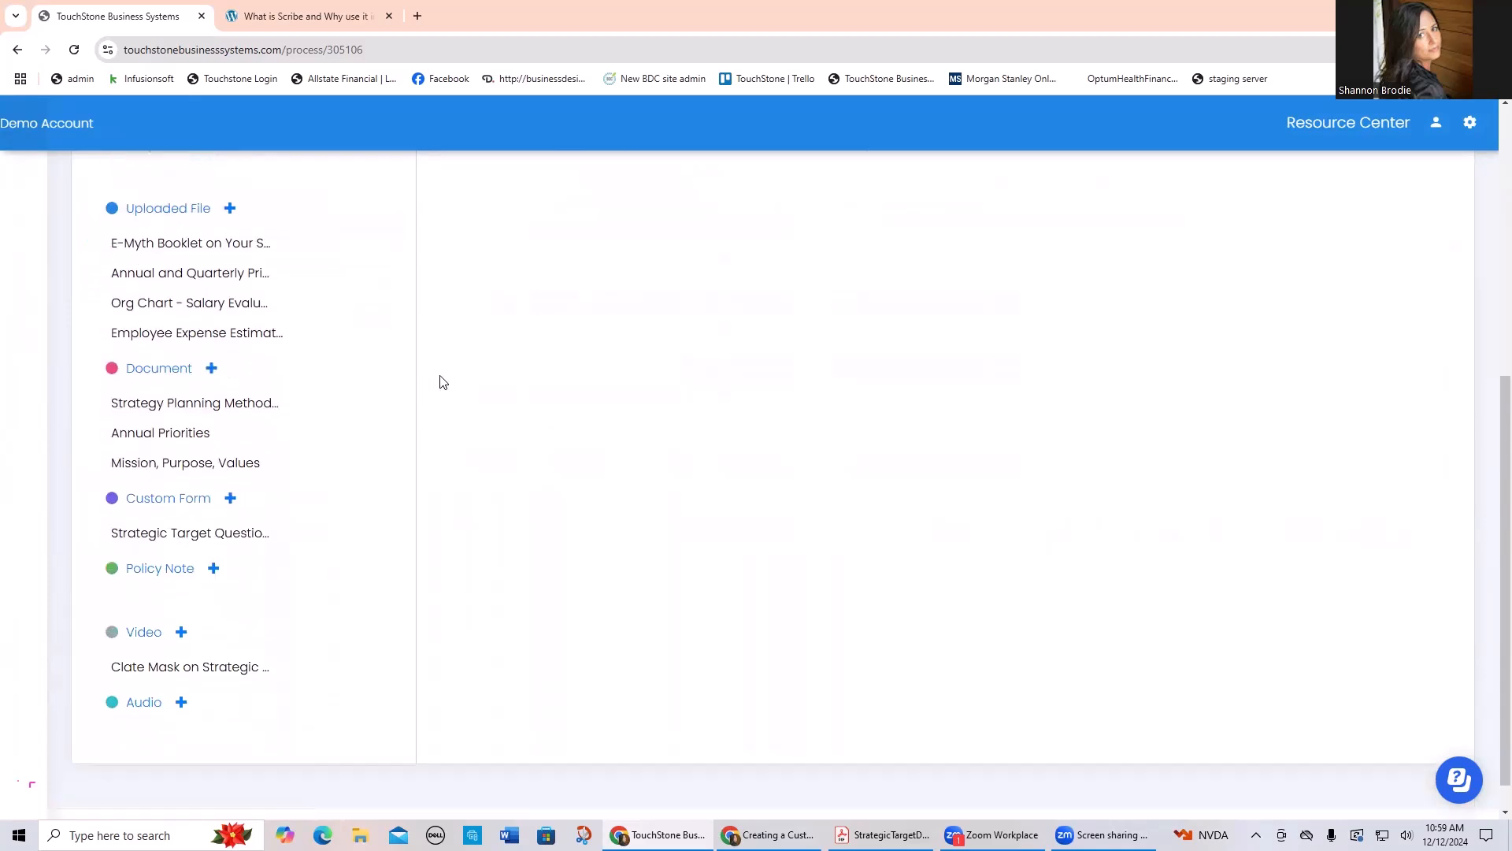
# Step: Open the Annual Priorities document of Strategic Planning and review its annual and quarterly priority tables
pyautogui.click(175, 441)
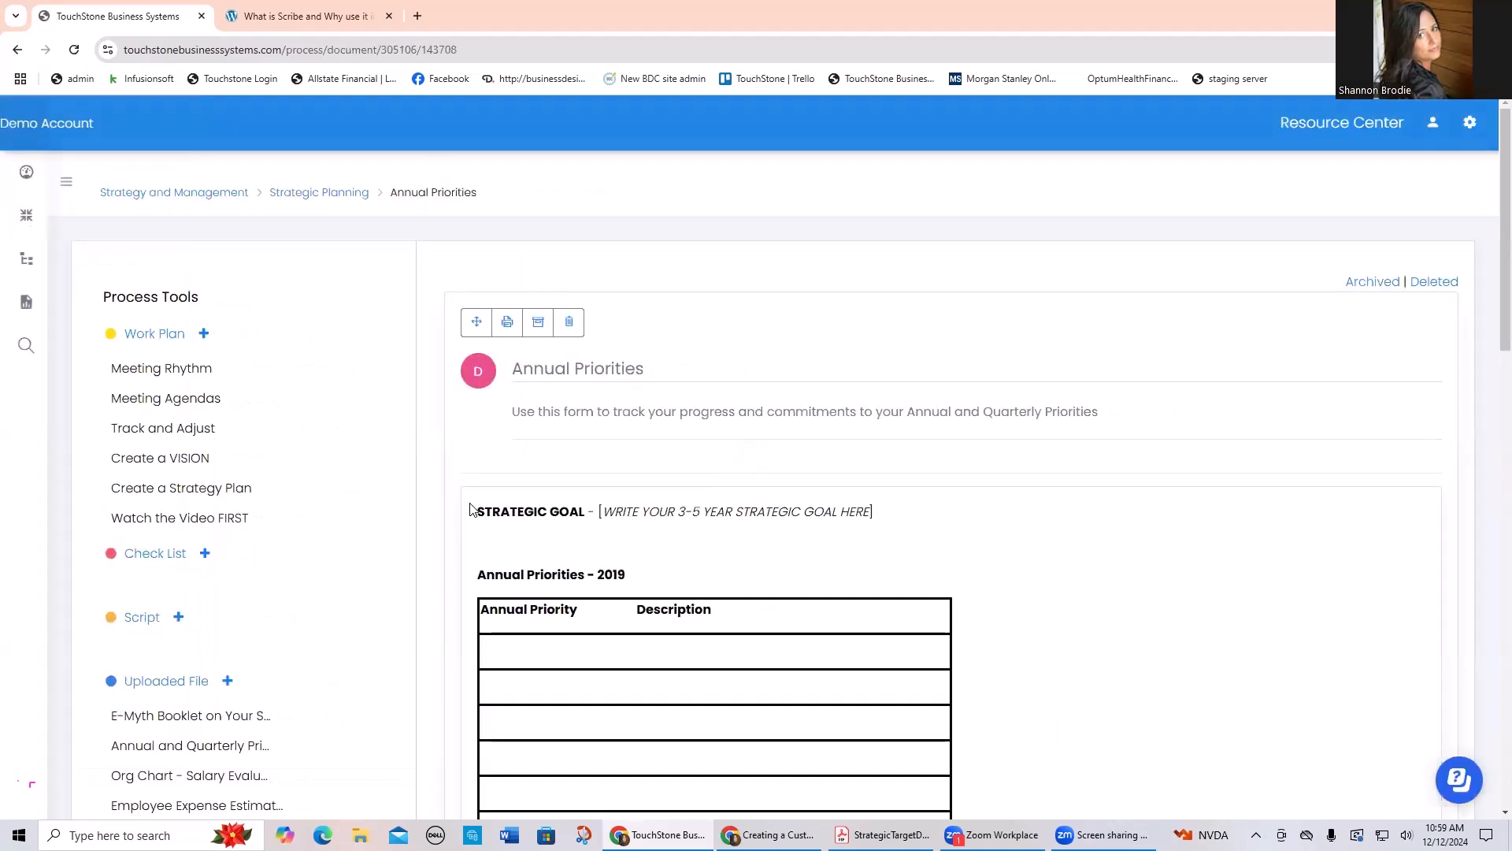
pyautogui.scroll(-3, 470, 509)
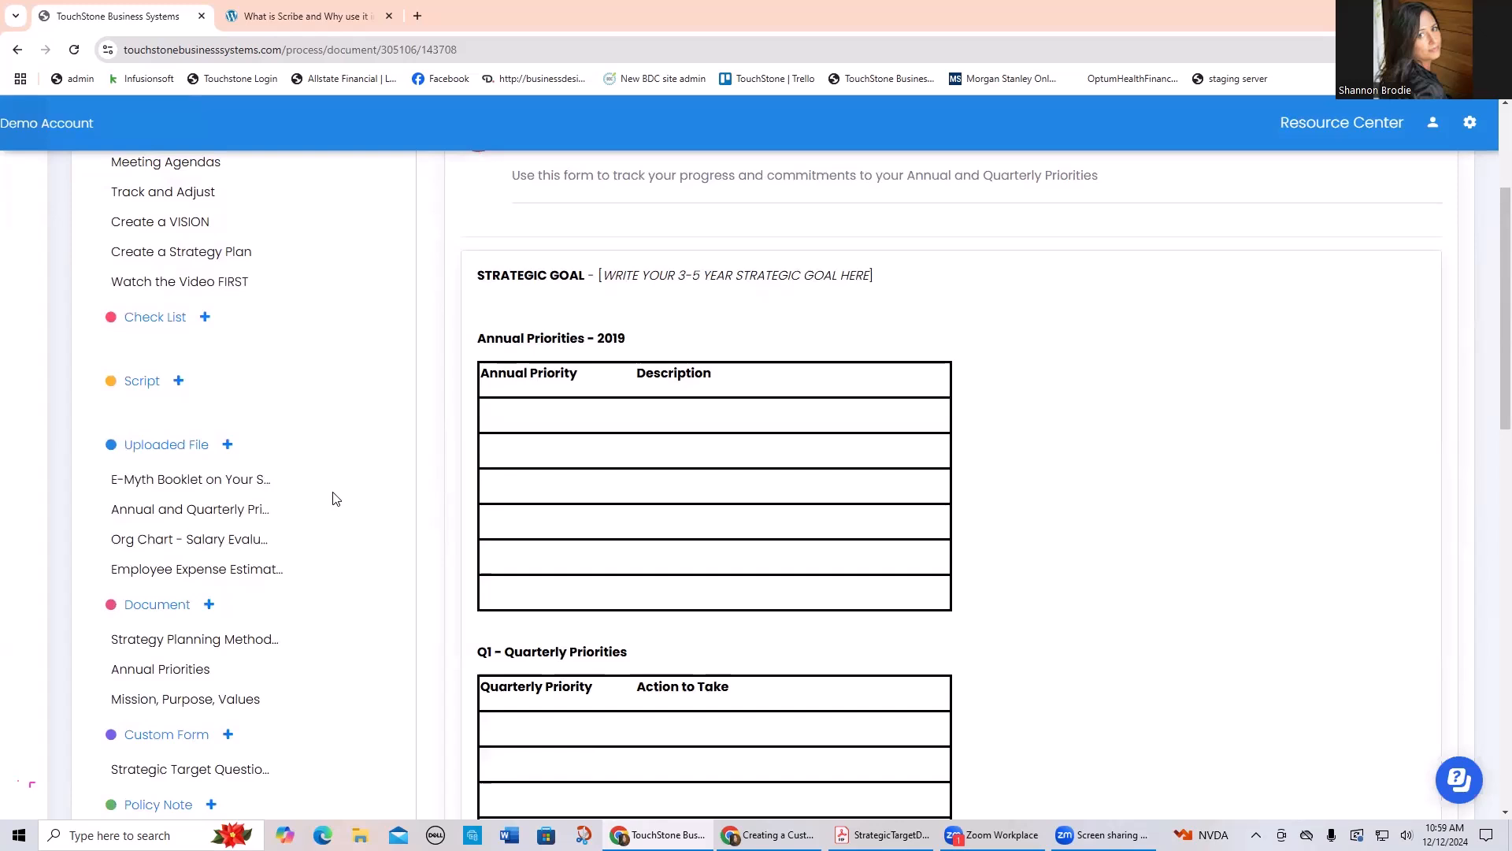
pyautogui.scroll(2, 260, 402)
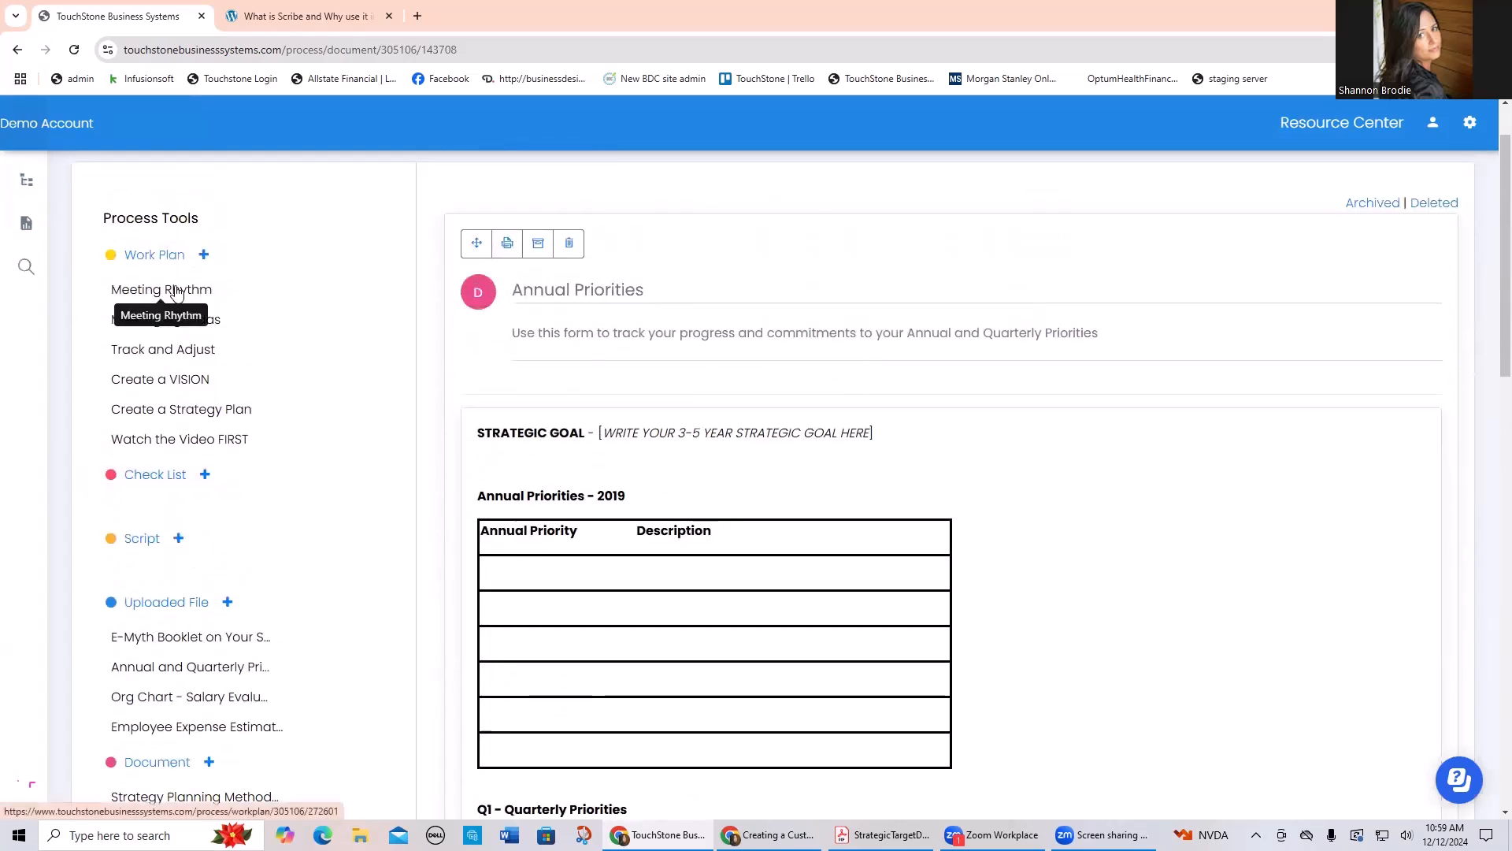
pyautogui.scroll(-2, 375, 443)
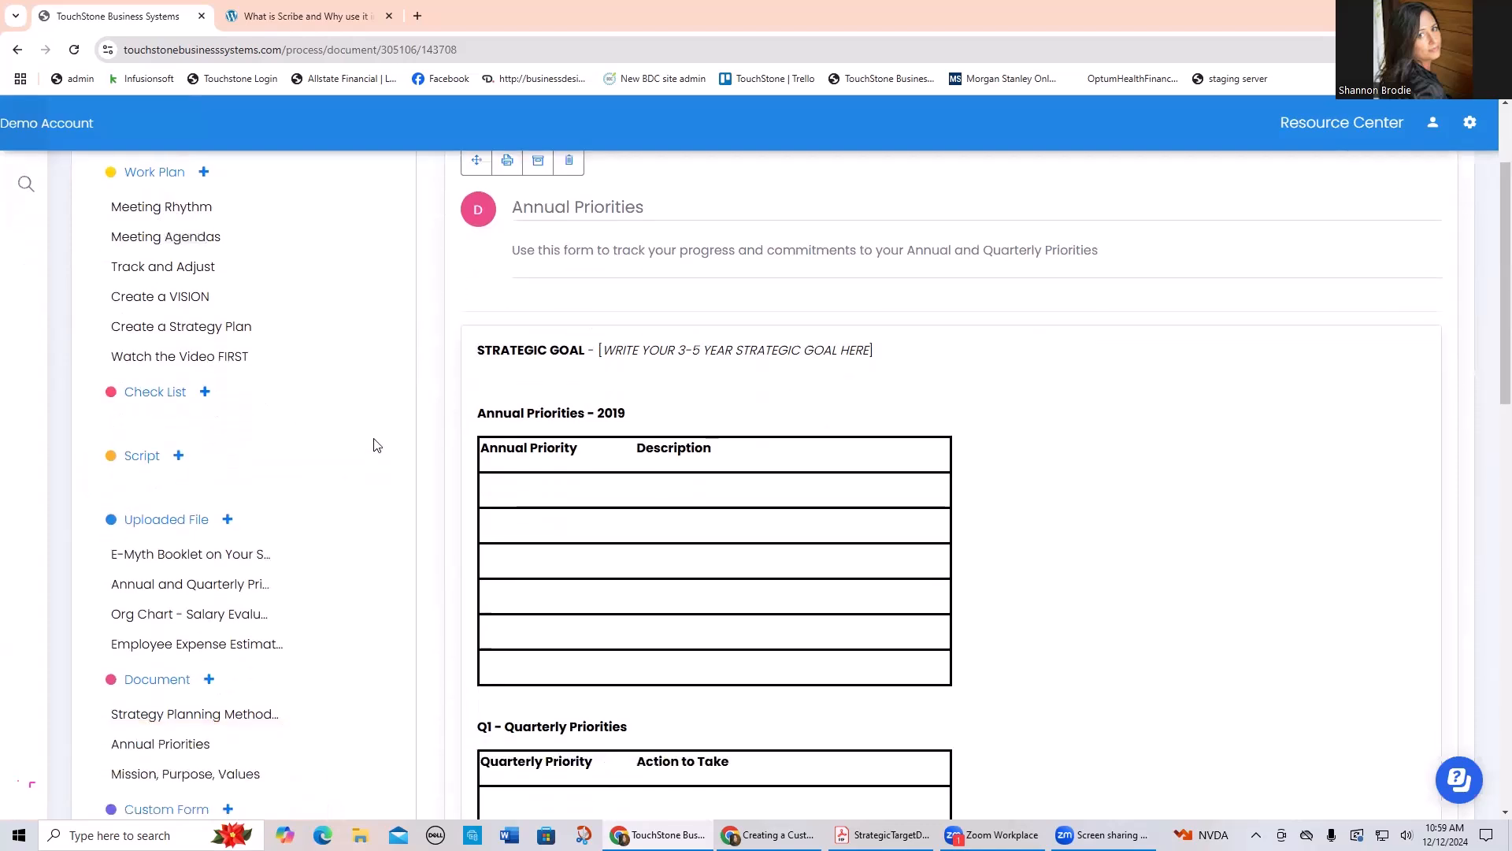
pyautogui.scroll(-2, 375, 444)
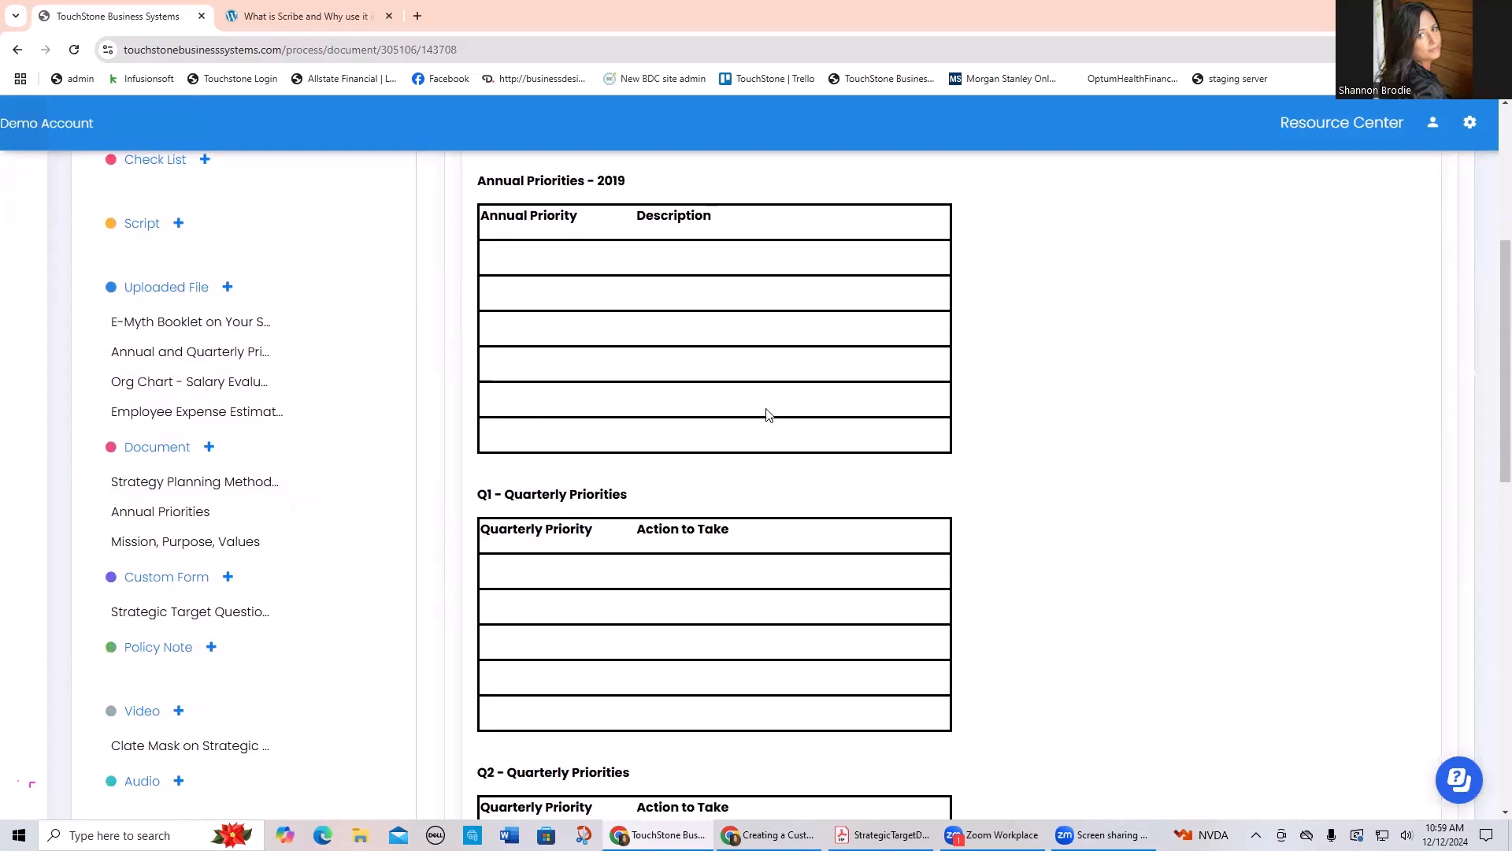
pyautogui.scroll(2, 1114, 463)
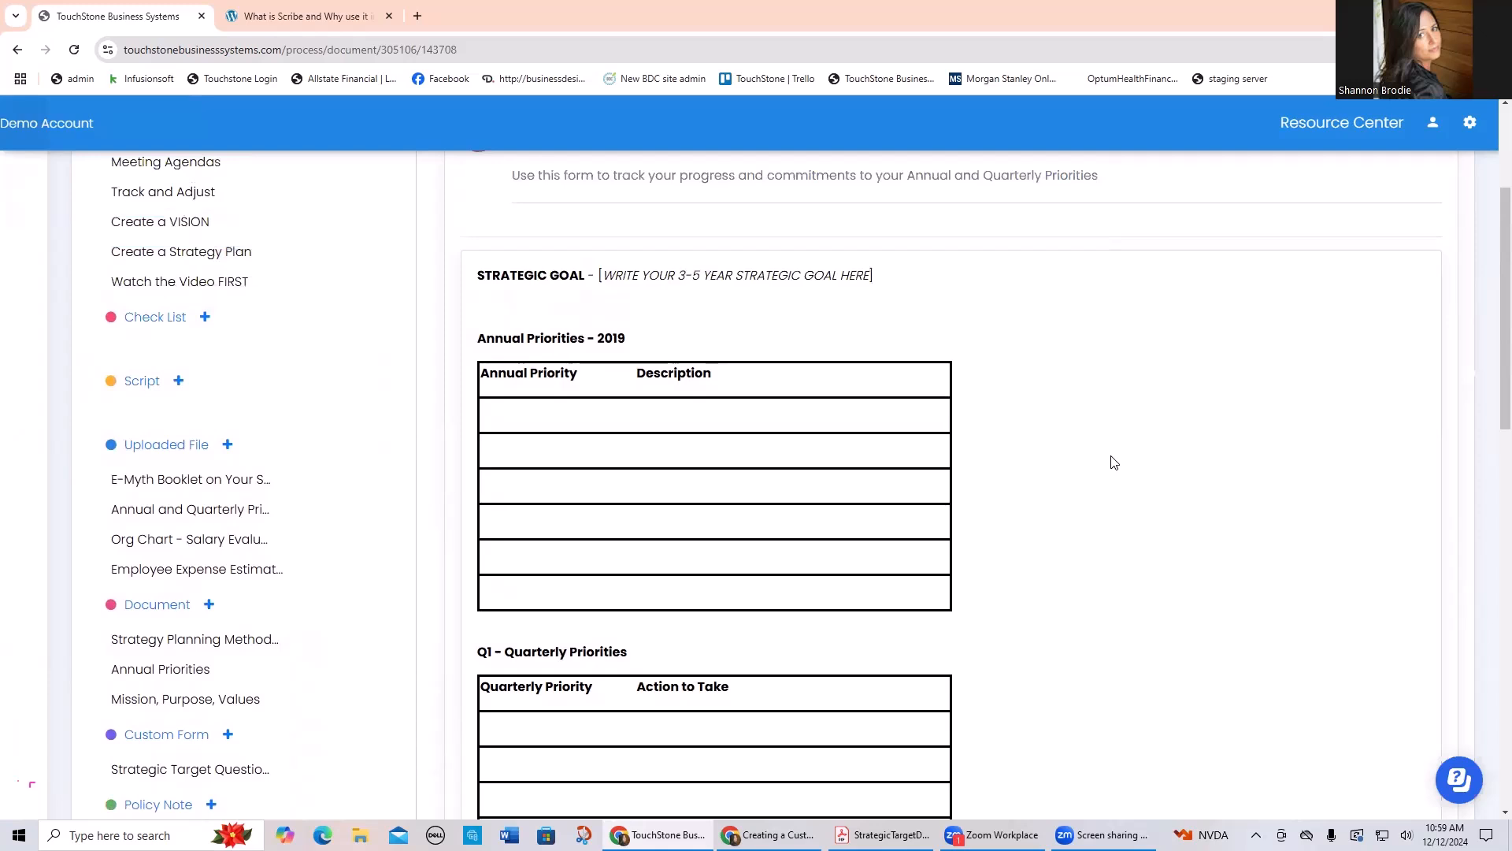
# Step: Change the year in the Annual Priorities heading to 2025
pyautogui.click(615, 386)
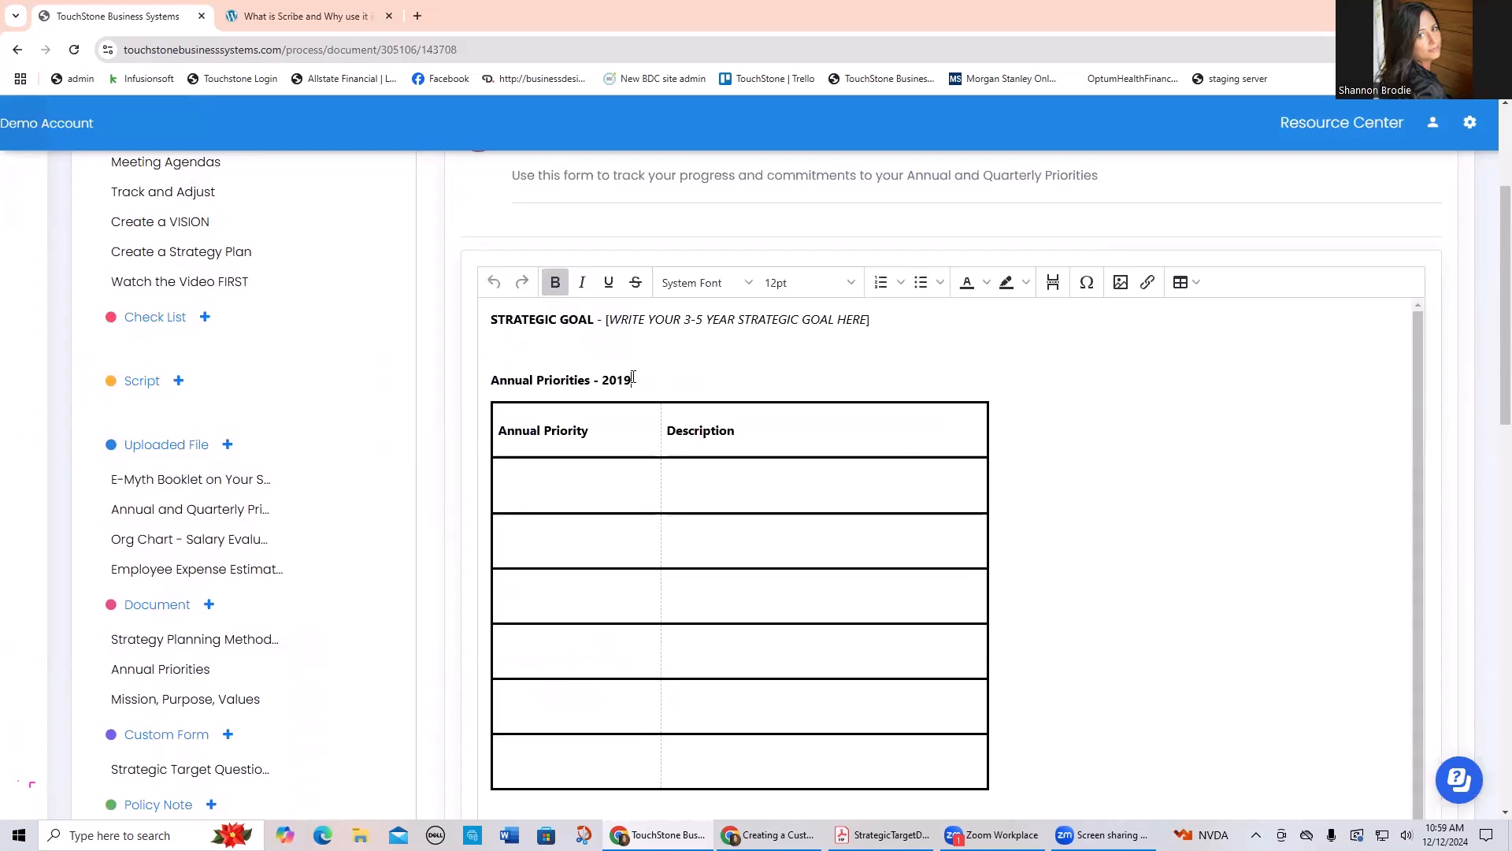
pyautogui.press('BackSpace')
pyautogui.write('25')
# Step: Enter "increase sales by 20%" as the first annual priority in the Annual Priorities table
pyautogui.click(532, 484)
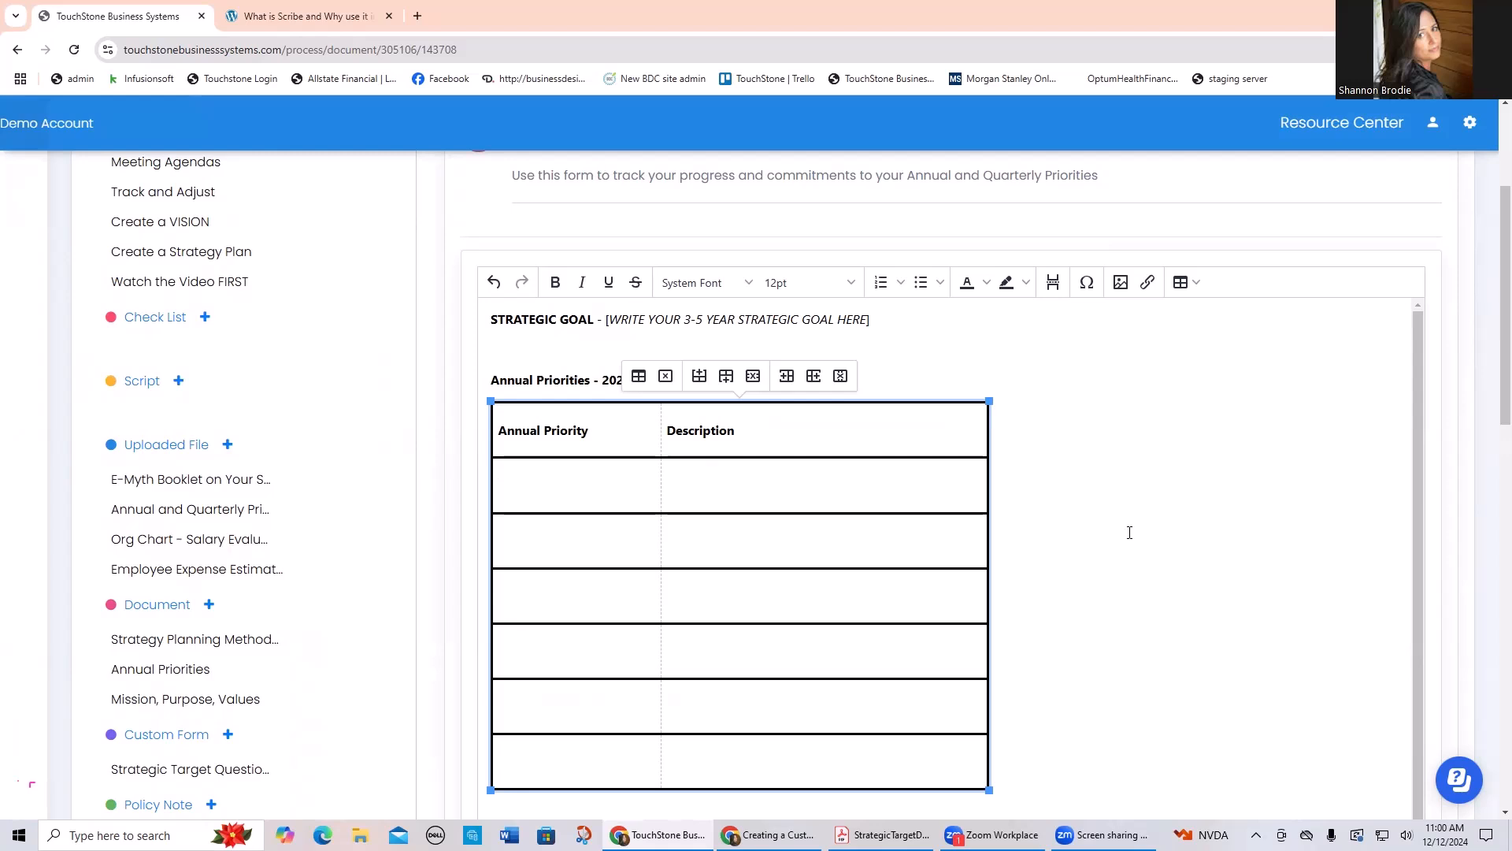
pyautogui.write('increas')
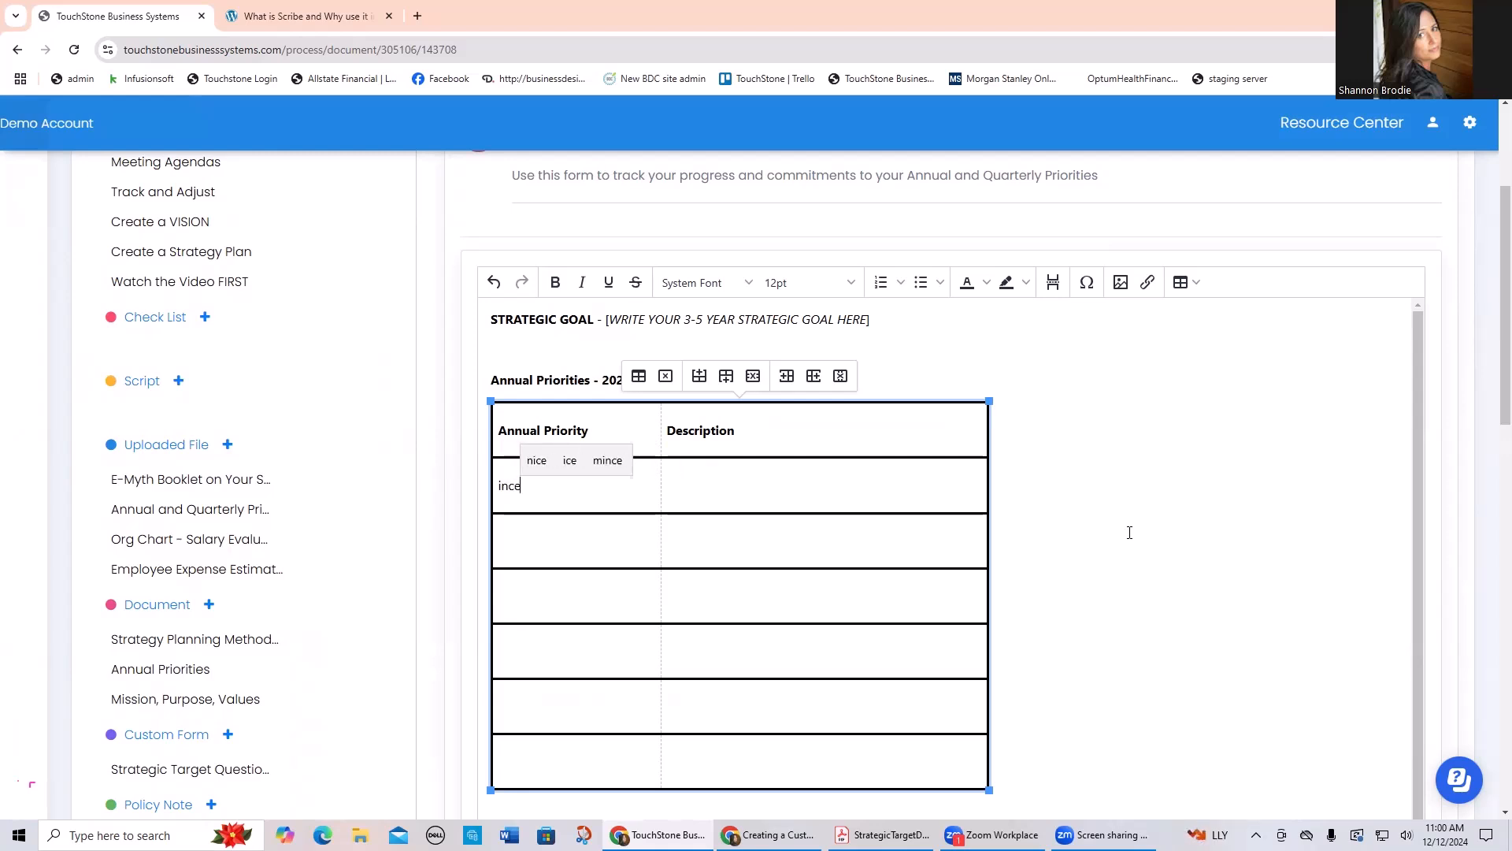
pyautogui.write('e sal')
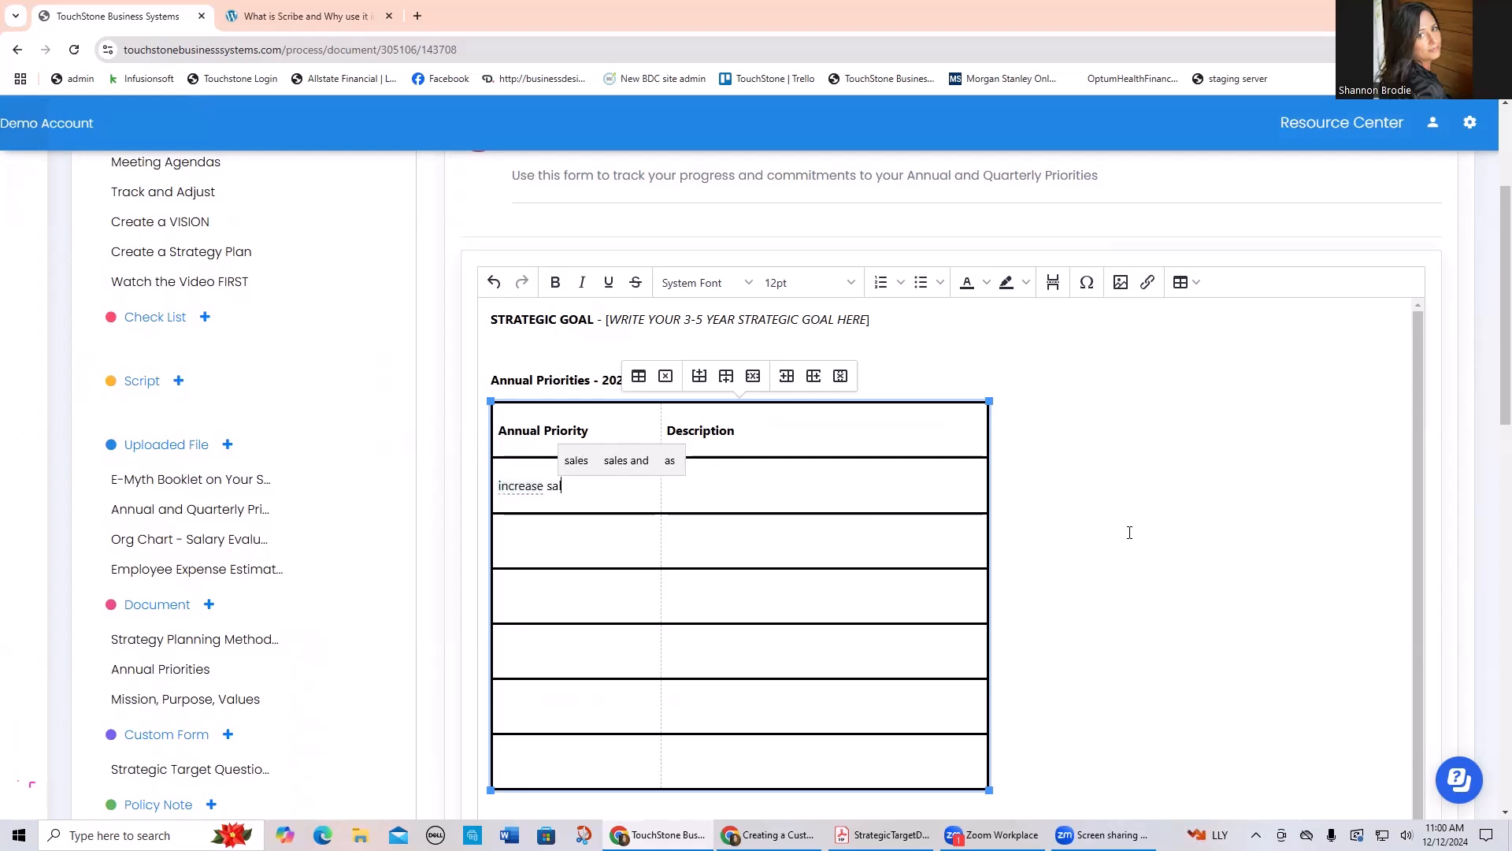
pyautogui.write('es by 2')
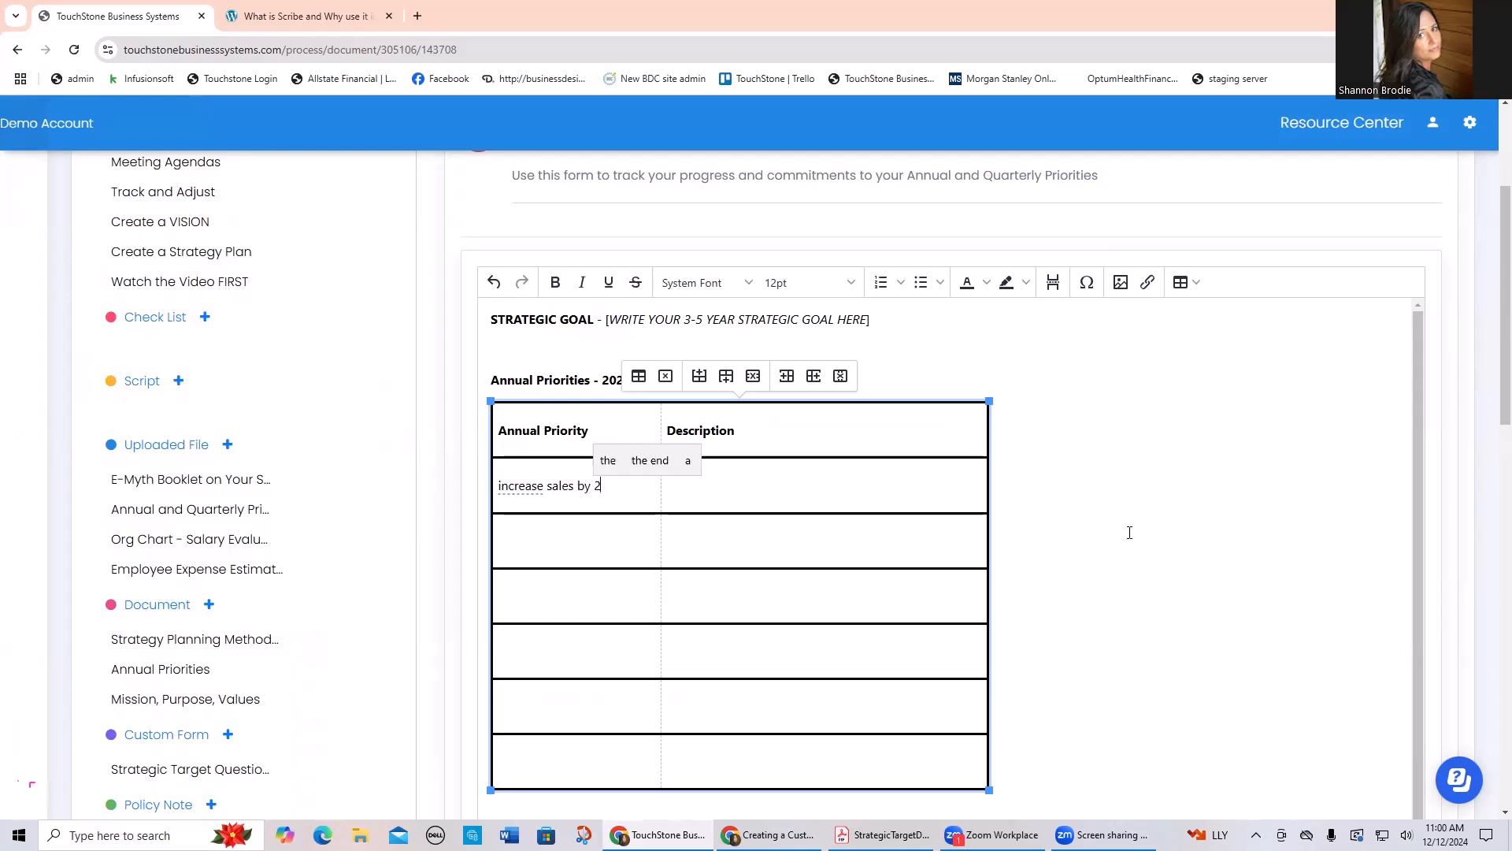
pyautogui.write('0%')
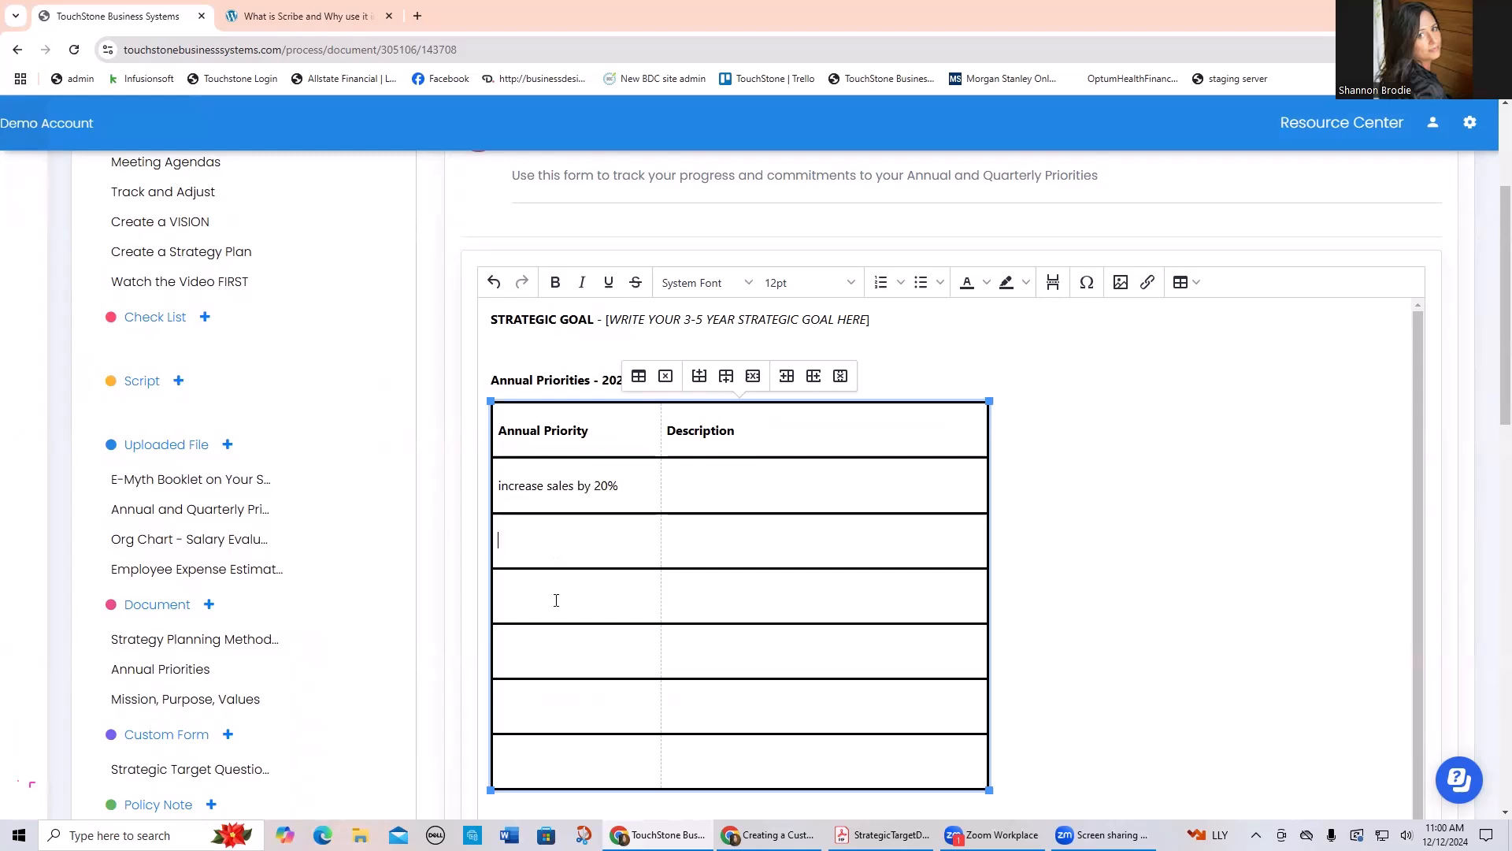
# Step: Compare the Annual Priorities table with the Q1 Quarterly Priorities table below it
pyautogui.scroll(-2, 574, 616)
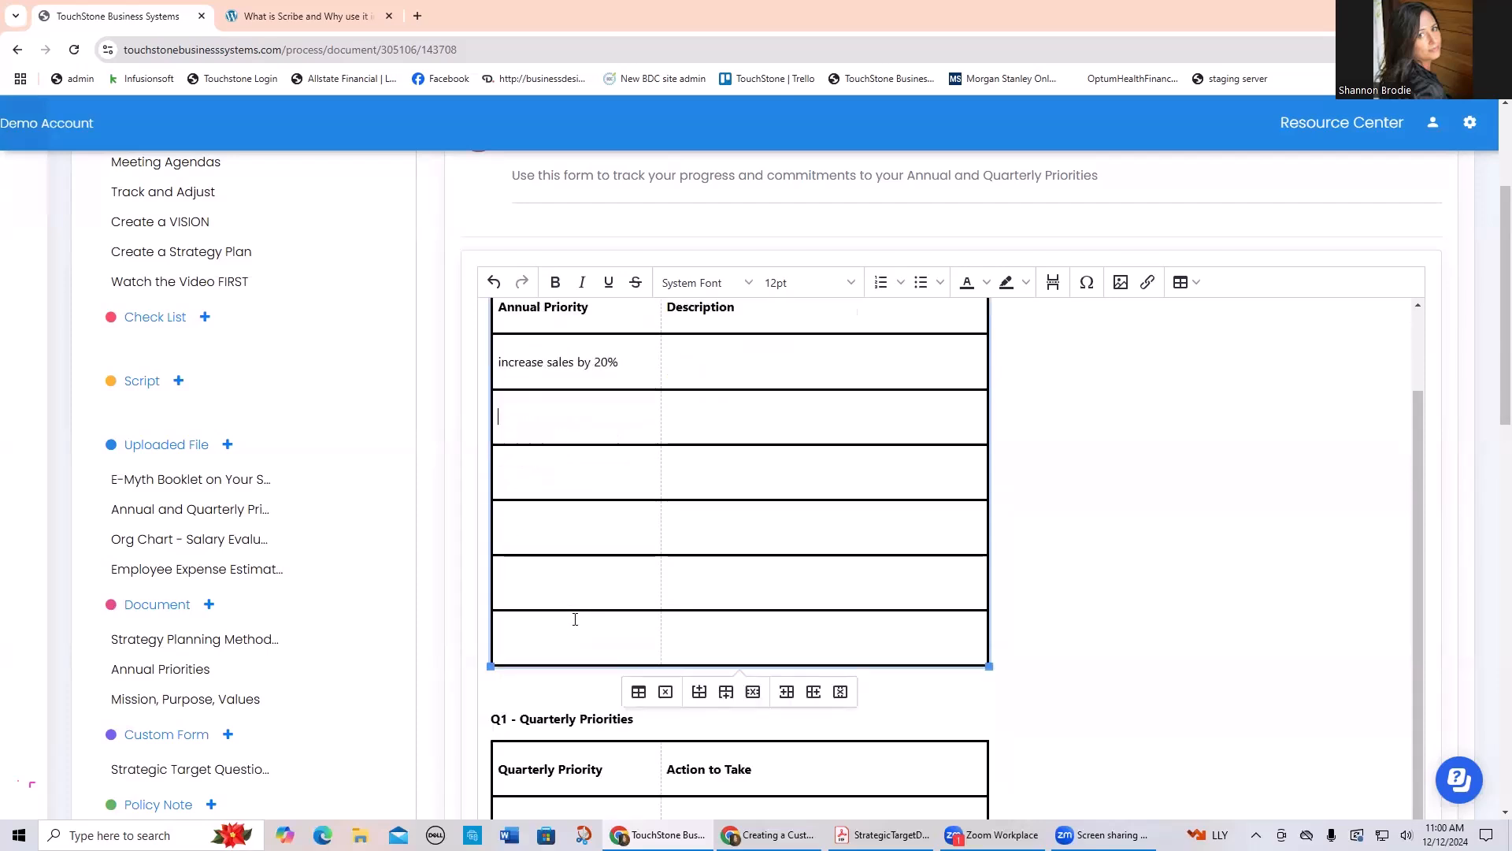
pyautogui.scroll(2, 575, 619)
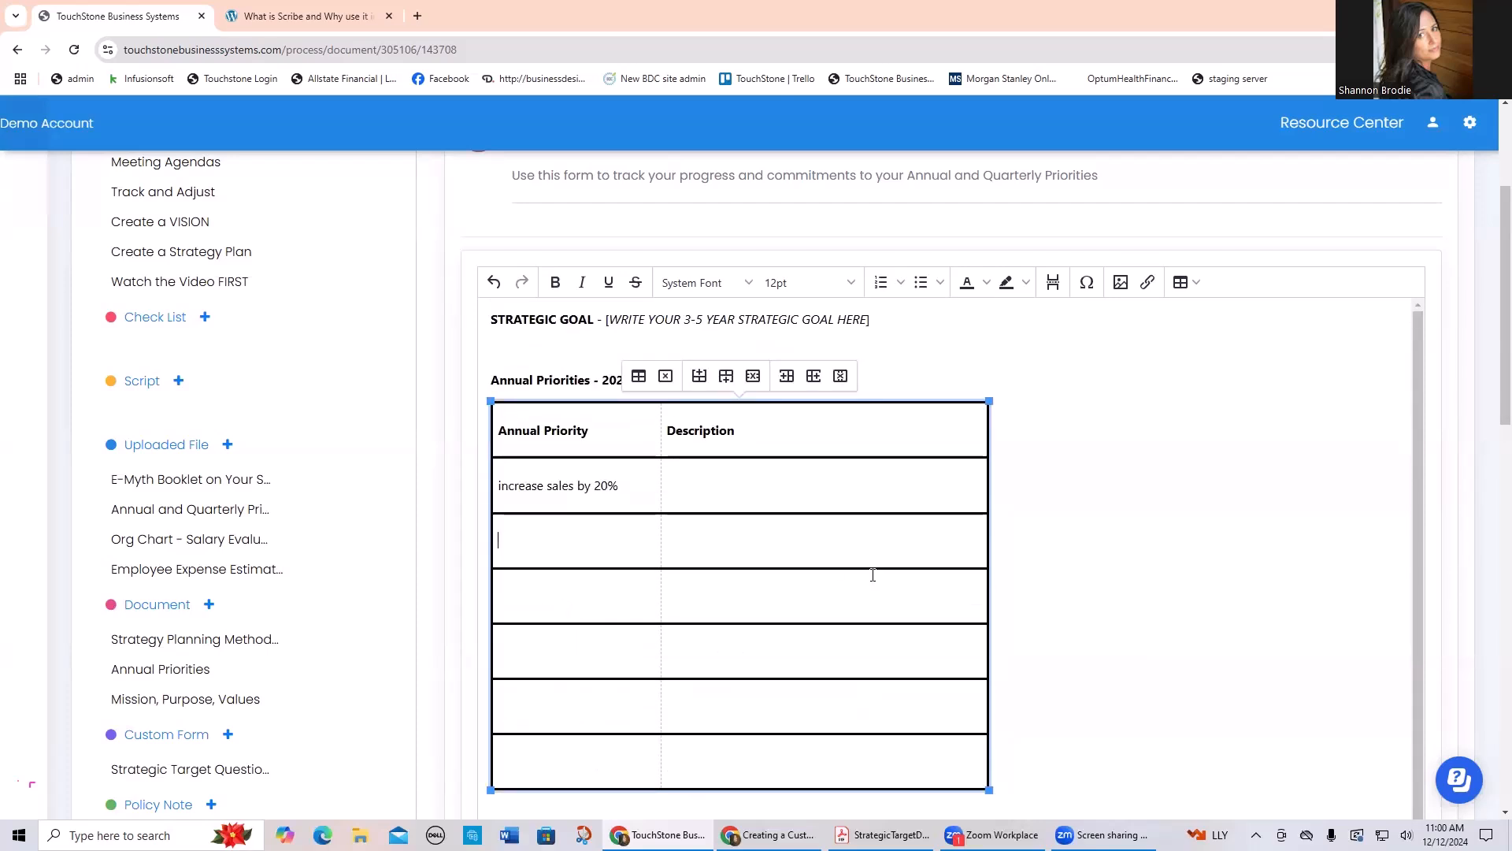
pyautogui.scroll(-5, 726, 551)
pyautogui.scroll(3, 866, 473)
pyautogui.scroll(2, 688, 618)
pyautogui.scroll(-5, 580, 579)
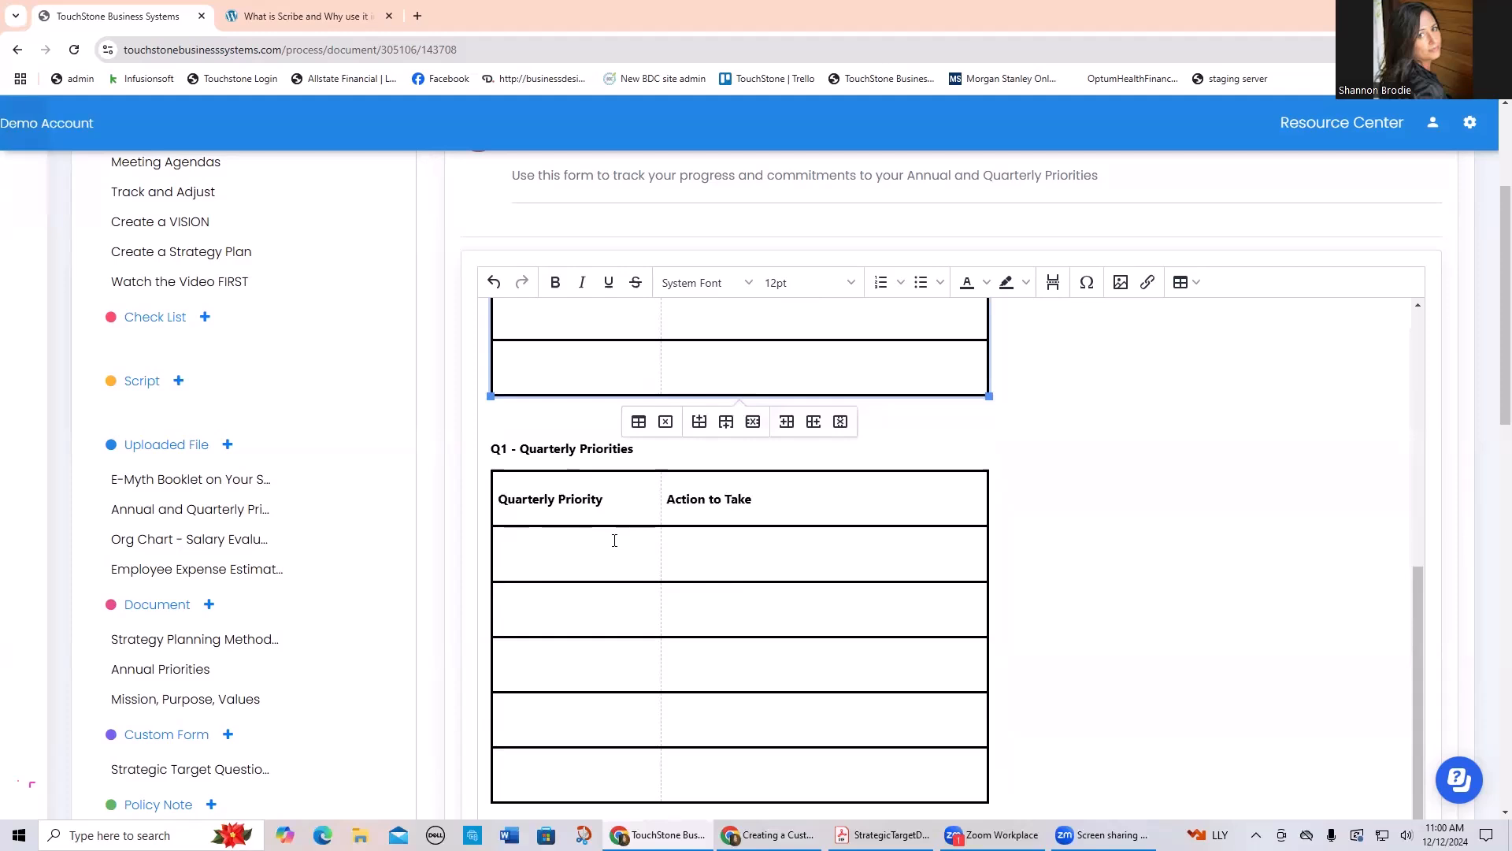
pyautogui.scroll(4, 614, 540)
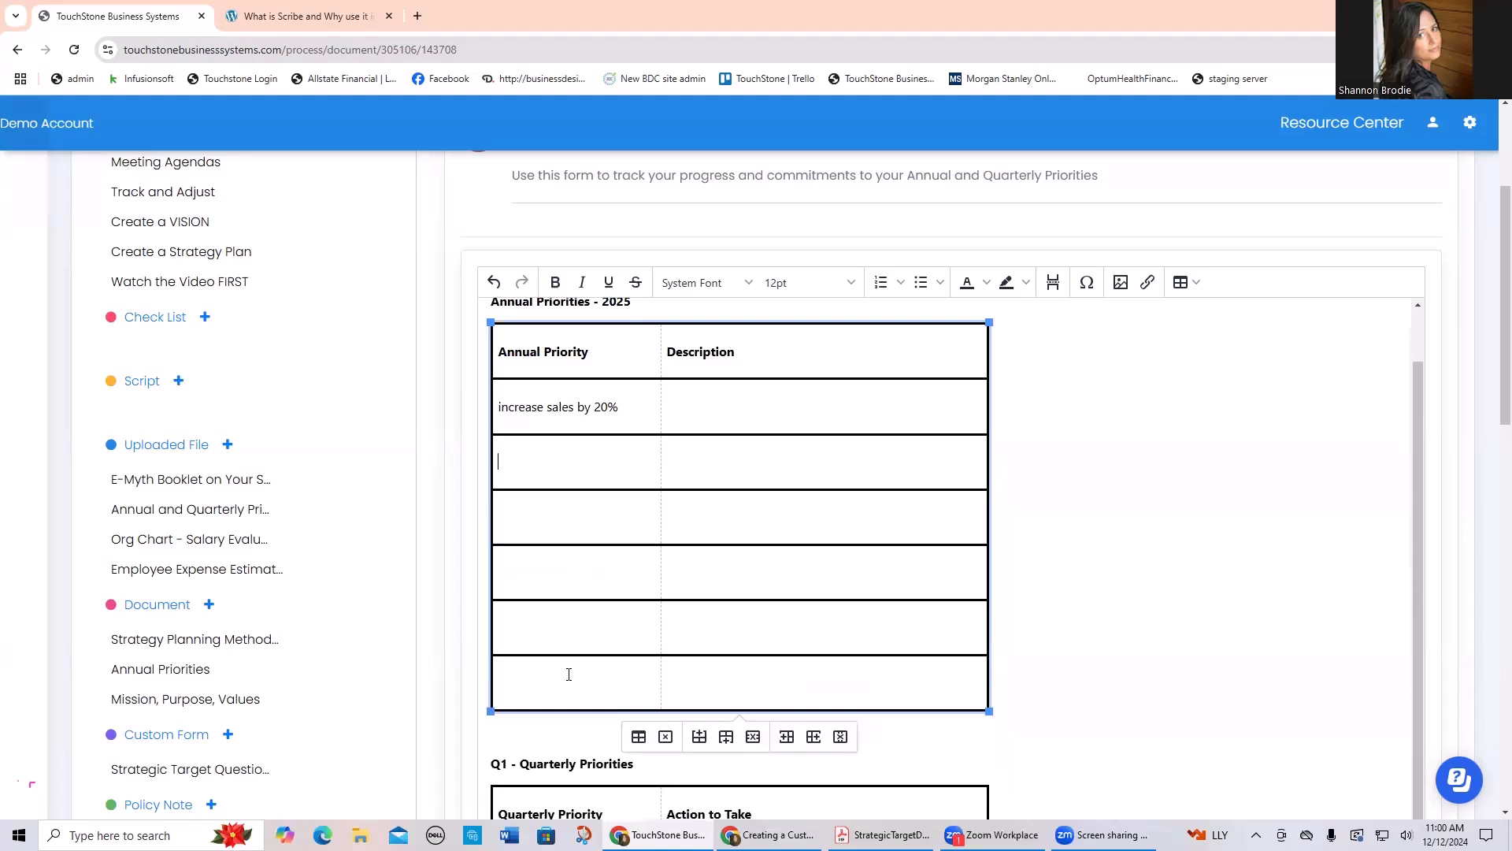
pyautogui.moveTo(618, 407); pyautogui.dragTo(489, 404)
pyautogui.rightClick(564, 409)
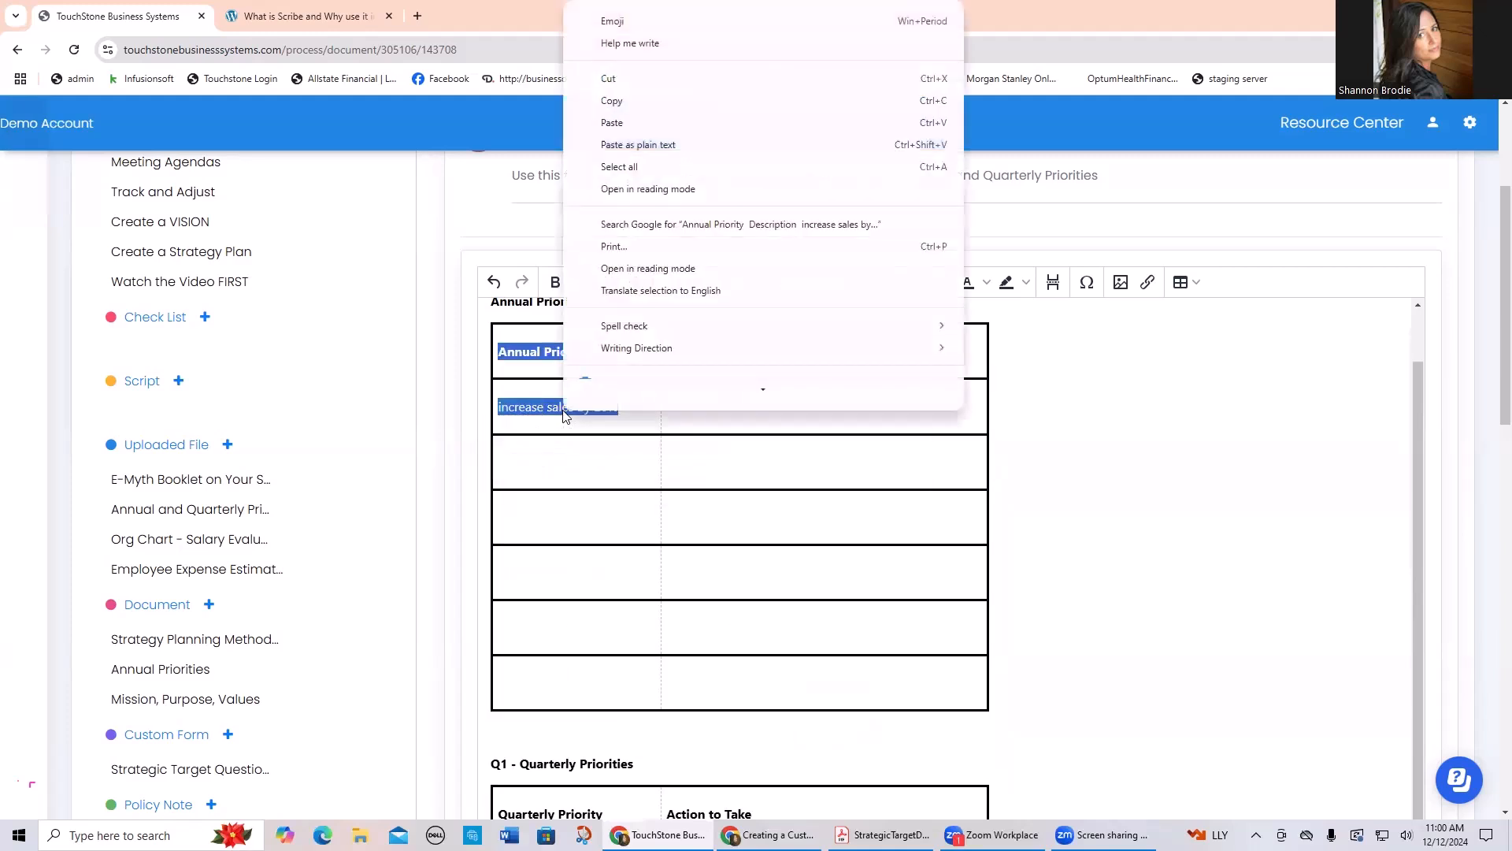
pyautogui.click(711, 422)
pyautogui.moveTo(616, 405); pyautogui.dragTo(498, 405)
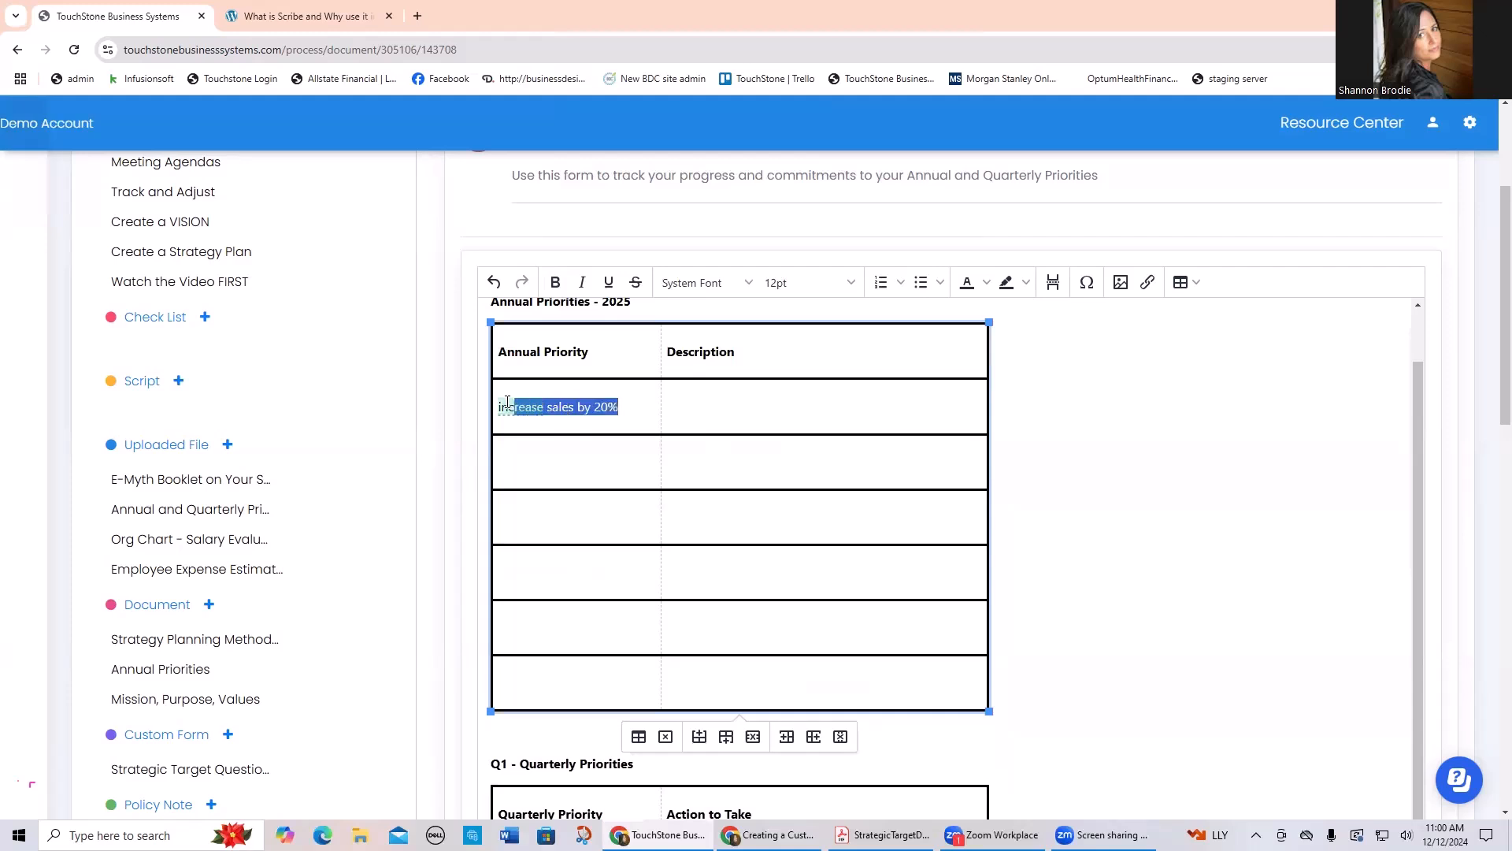
pyautogui.rightClick(529, 408)
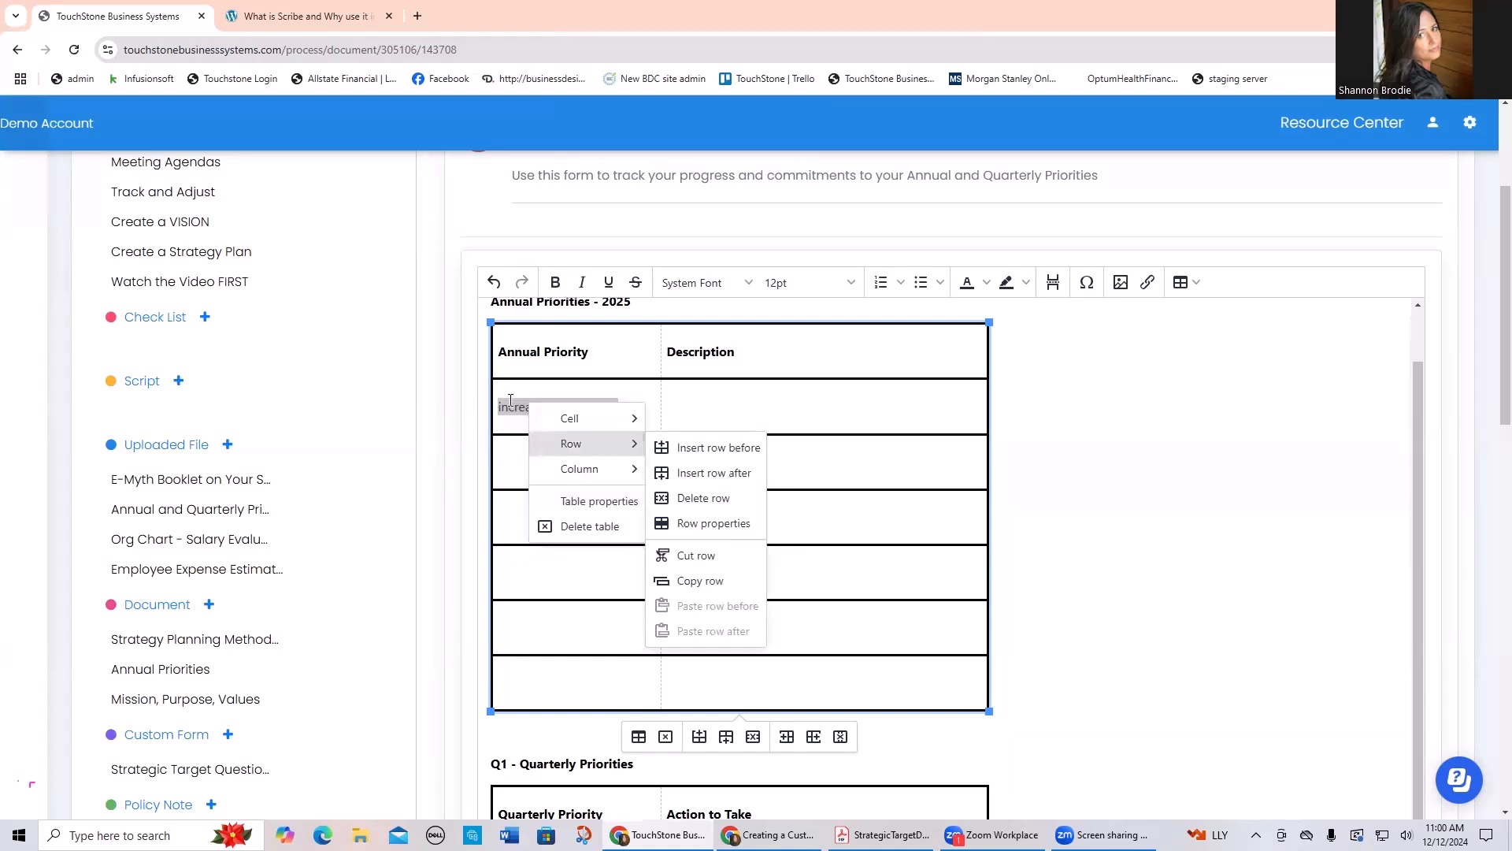
pyautogui.click(510, 404)
# Step: Fill the first Q1 Quarterly Priorities row with "20%" as the priority and "sales process, lg" as the action to take
pyautogui.scroll(-4, 762, 463)
pyautogui.click(539, 555)
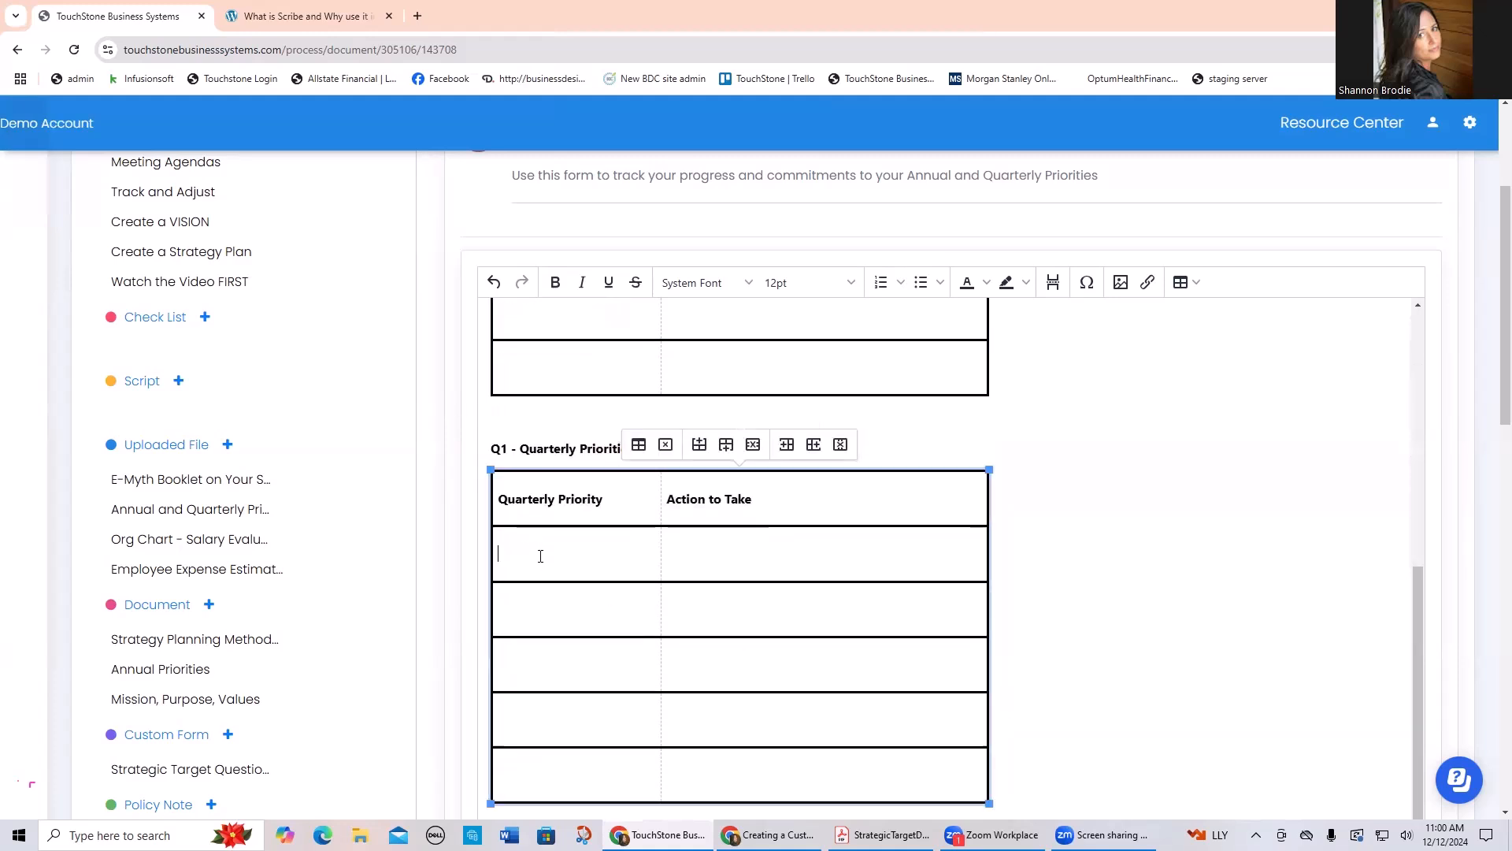
pyautogui.write('20%')
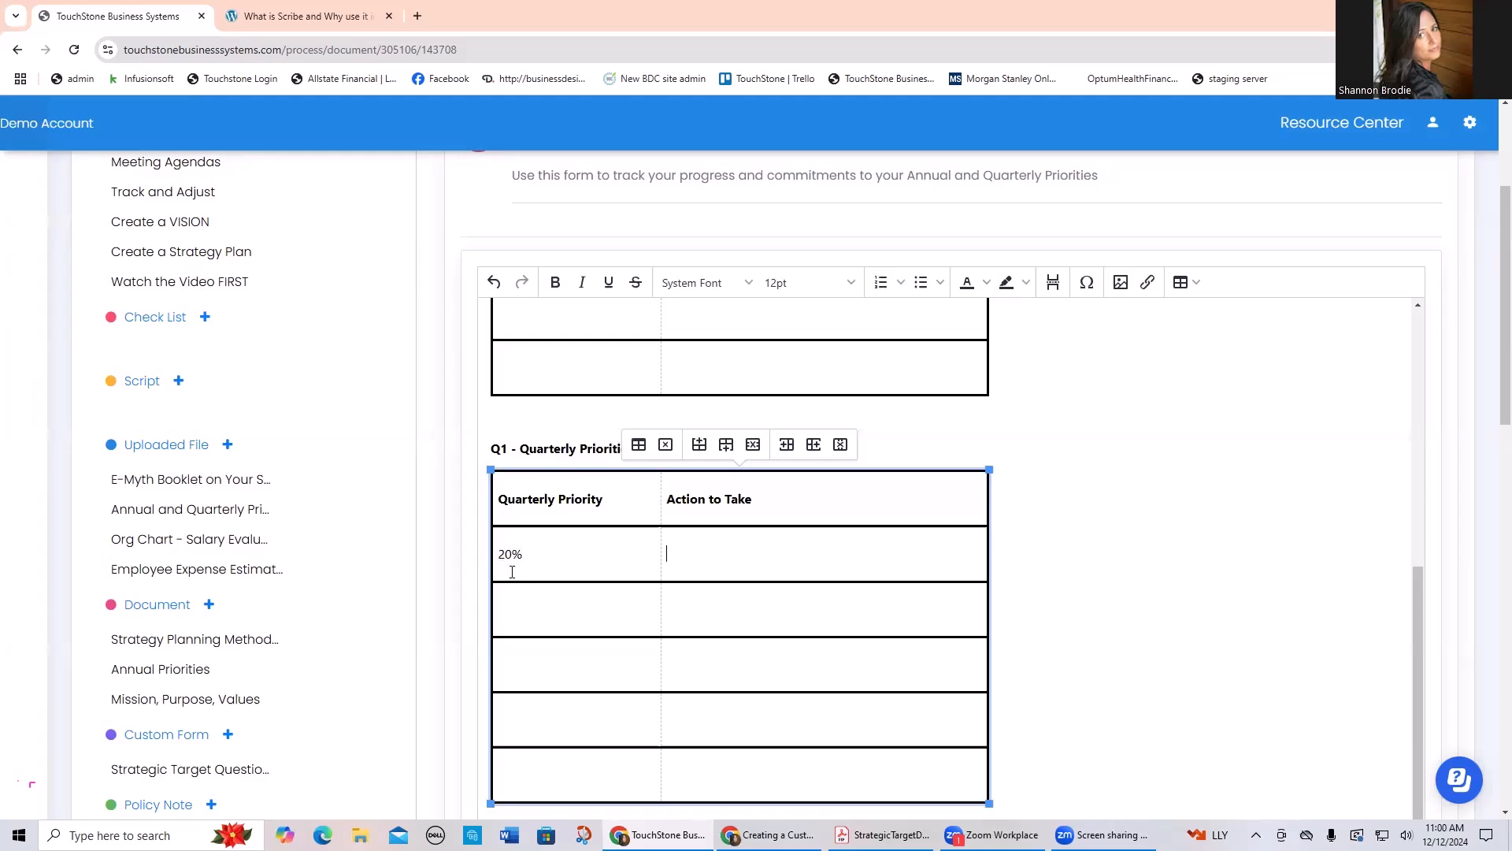
pyautogui.write('sa')
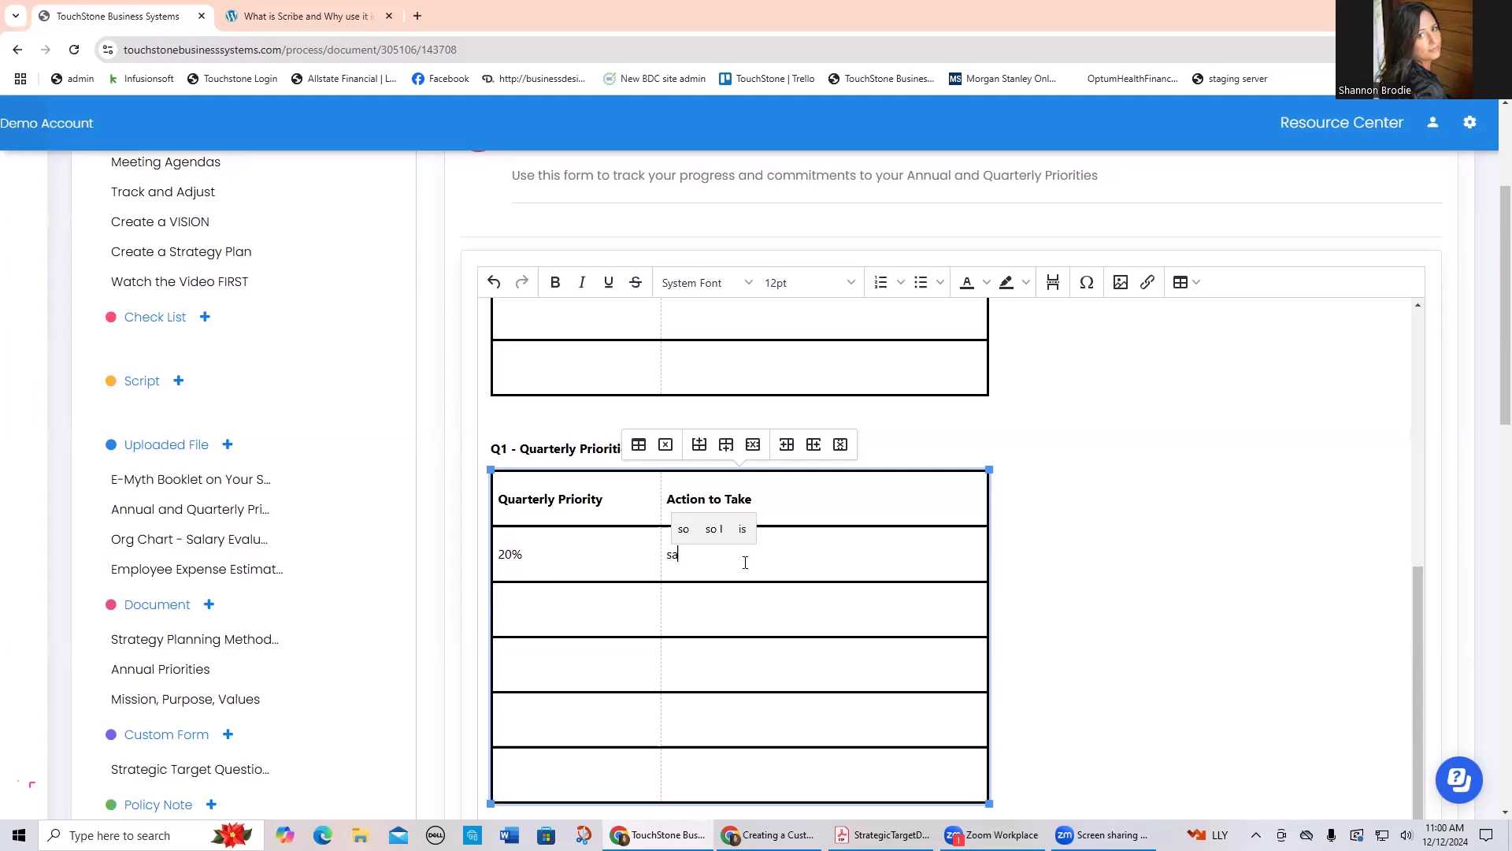
pyautogui.write('les process')
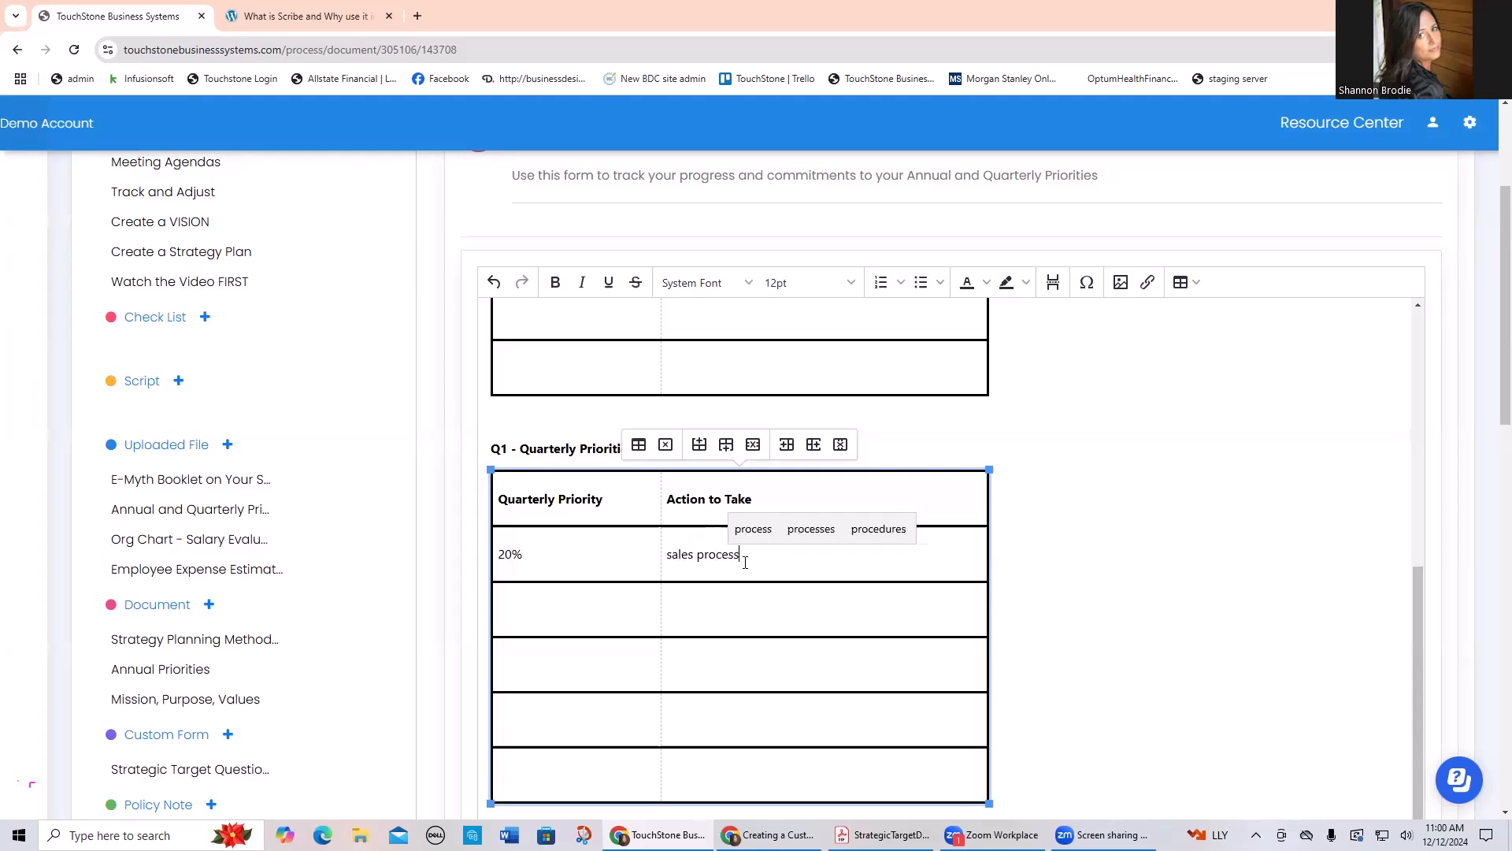
pyautogui.write(', lg')
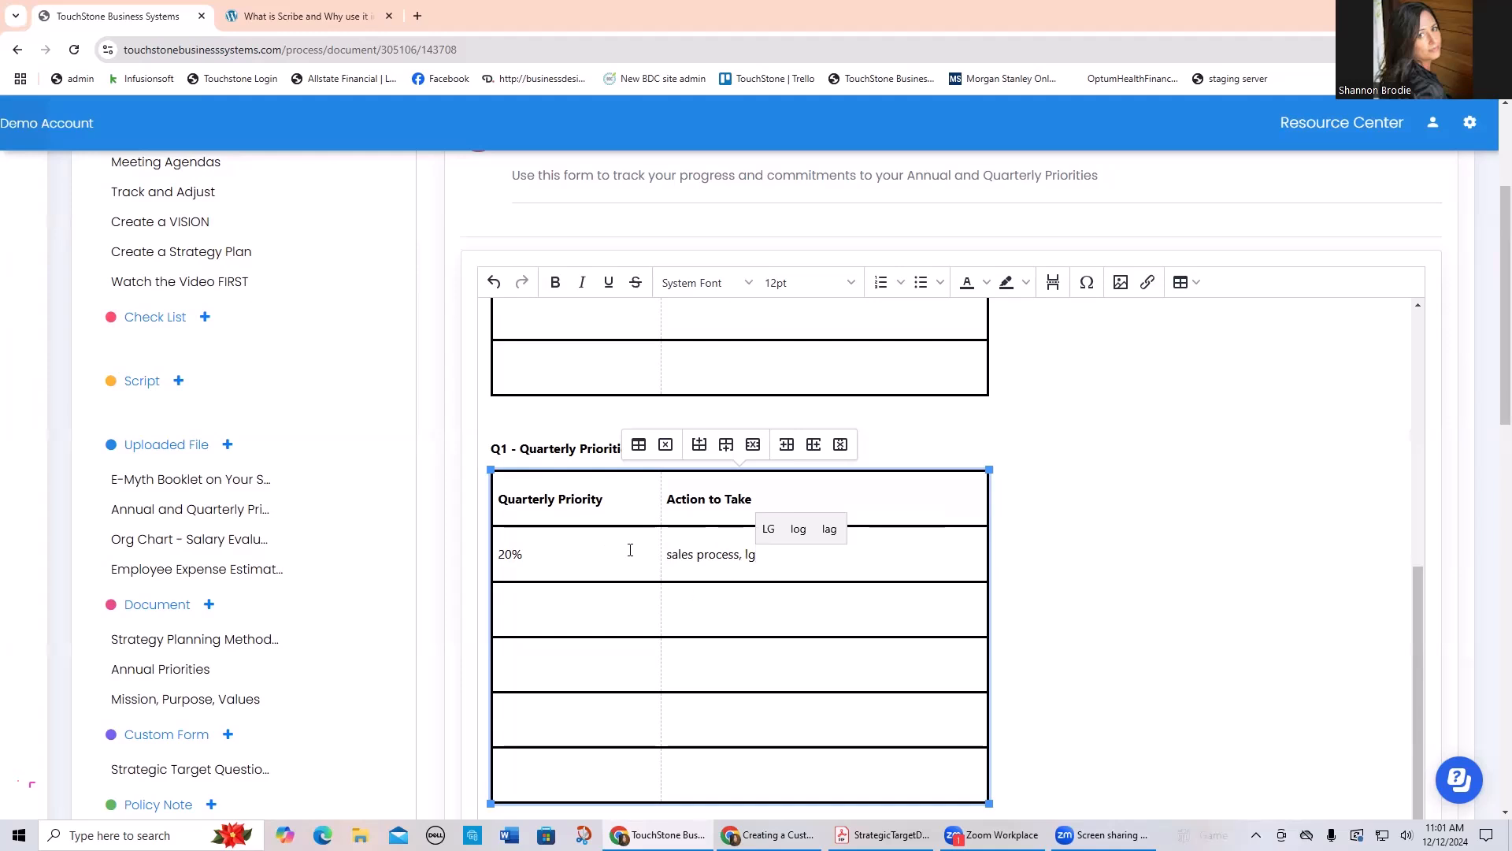
# Step: Review the Q1 and Q2 Quarterly Priorities tables against the 2025 annual priority they support
pyautogui.scroll(-1, 628, 547)
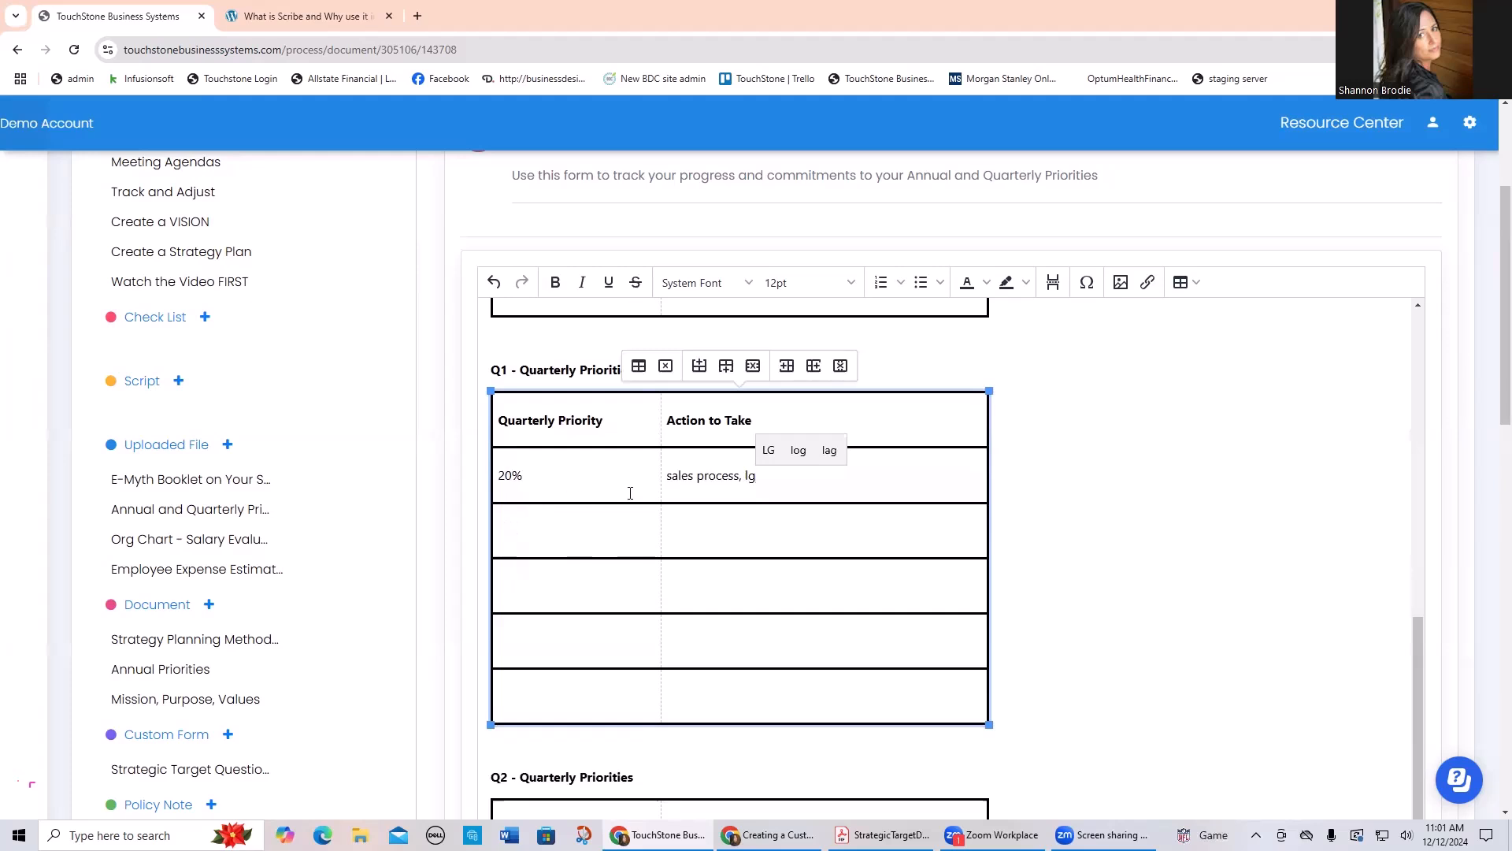
pyautogui.scroll(-3, 599, 449)
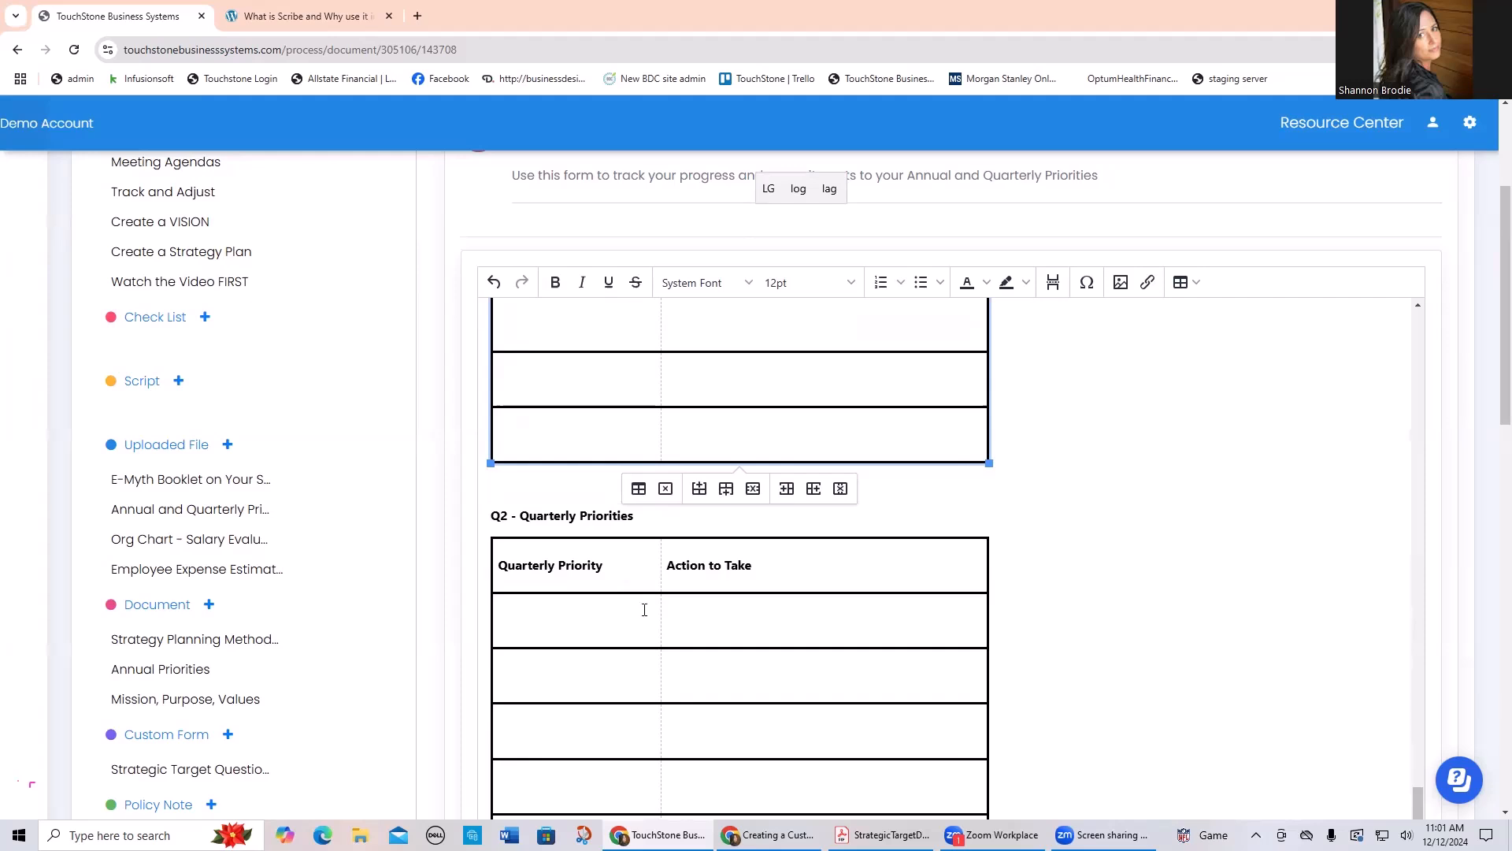
pyautogui.scroll(6, 646, 605)
pyautogui.scroll(3, 646, 605)
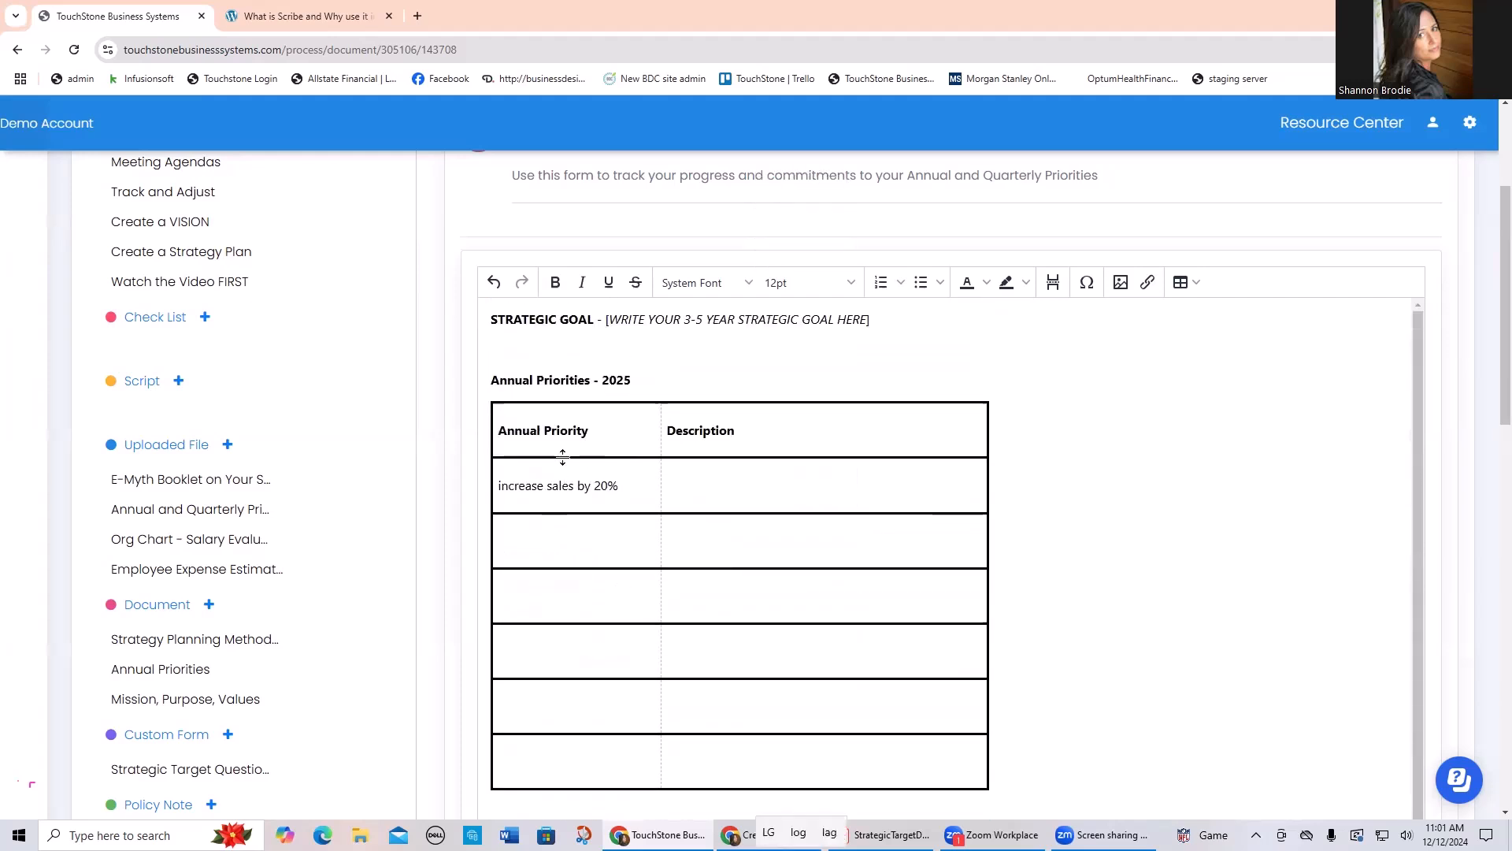
pyautogui.scroll(-5, 617, 662)
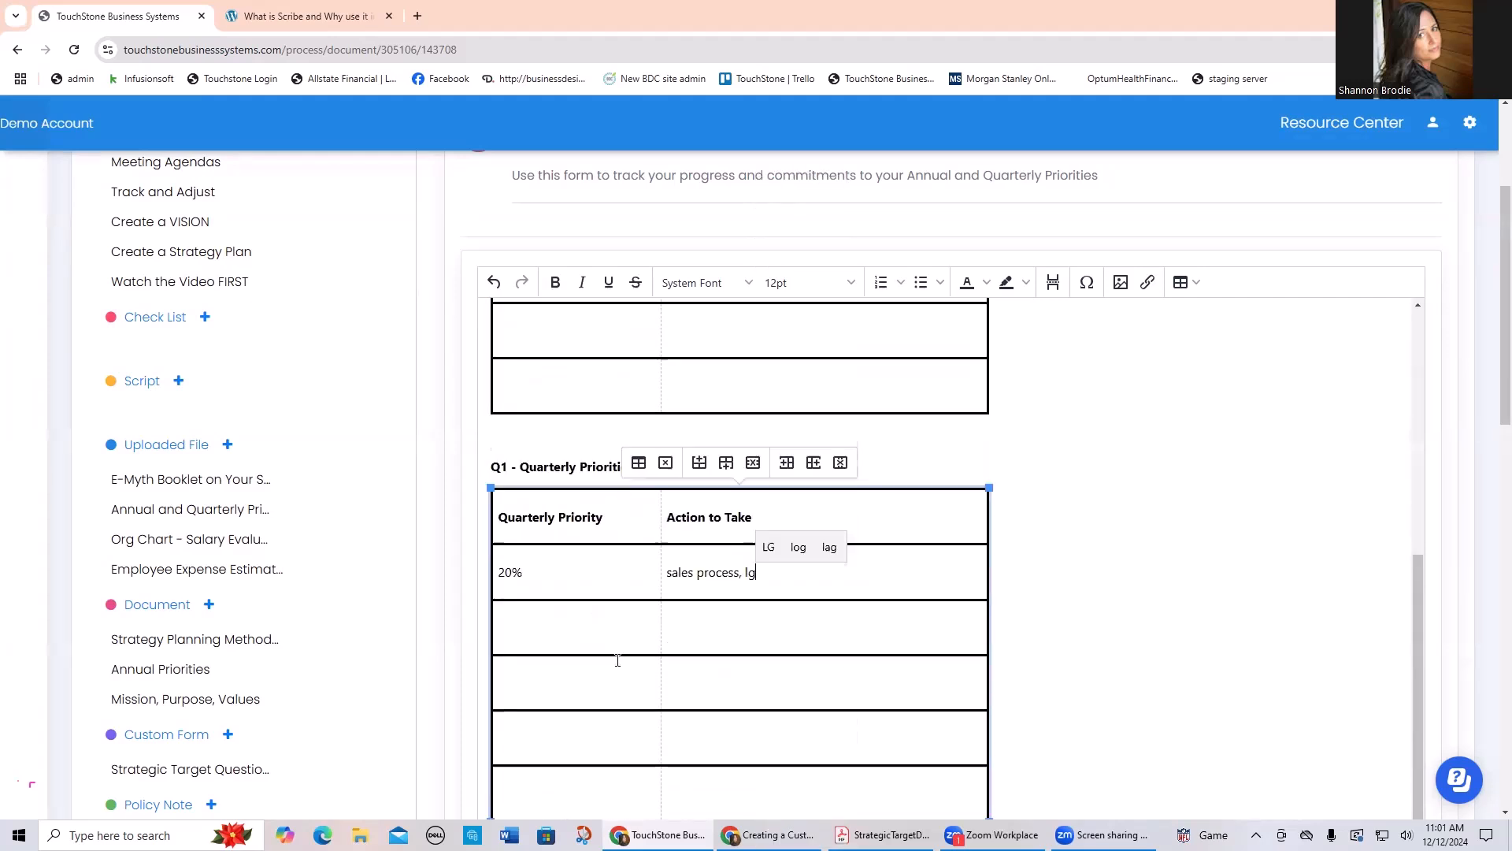
pyautogui.scroll(5, 789, 600)
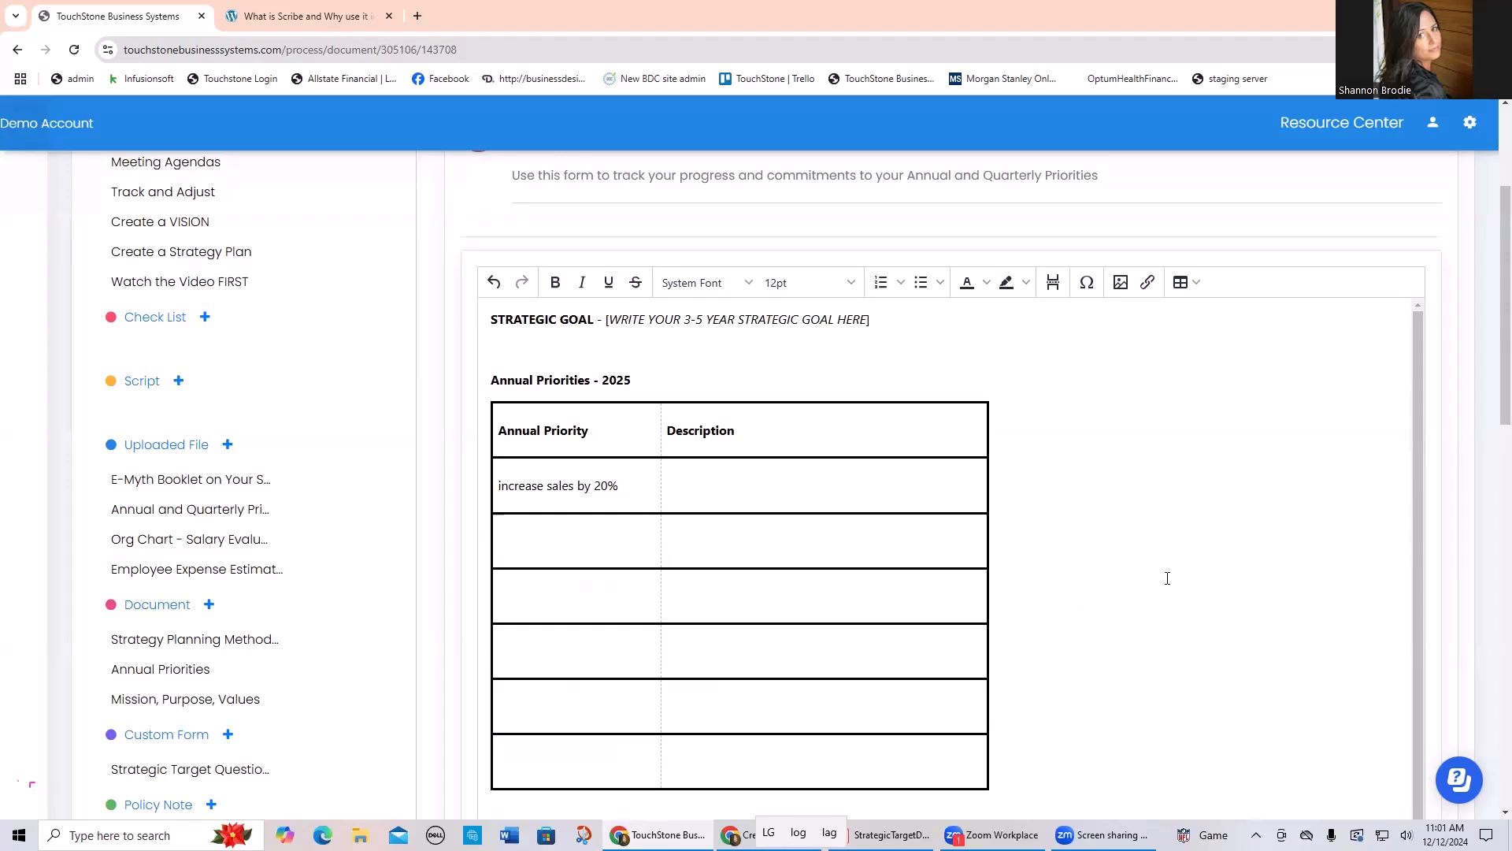
# Step: Leave the Annual Priorities document and return through Strategic Planning to the Strategy and Management process list
pyautogui.scroll(3, 1194, 576)
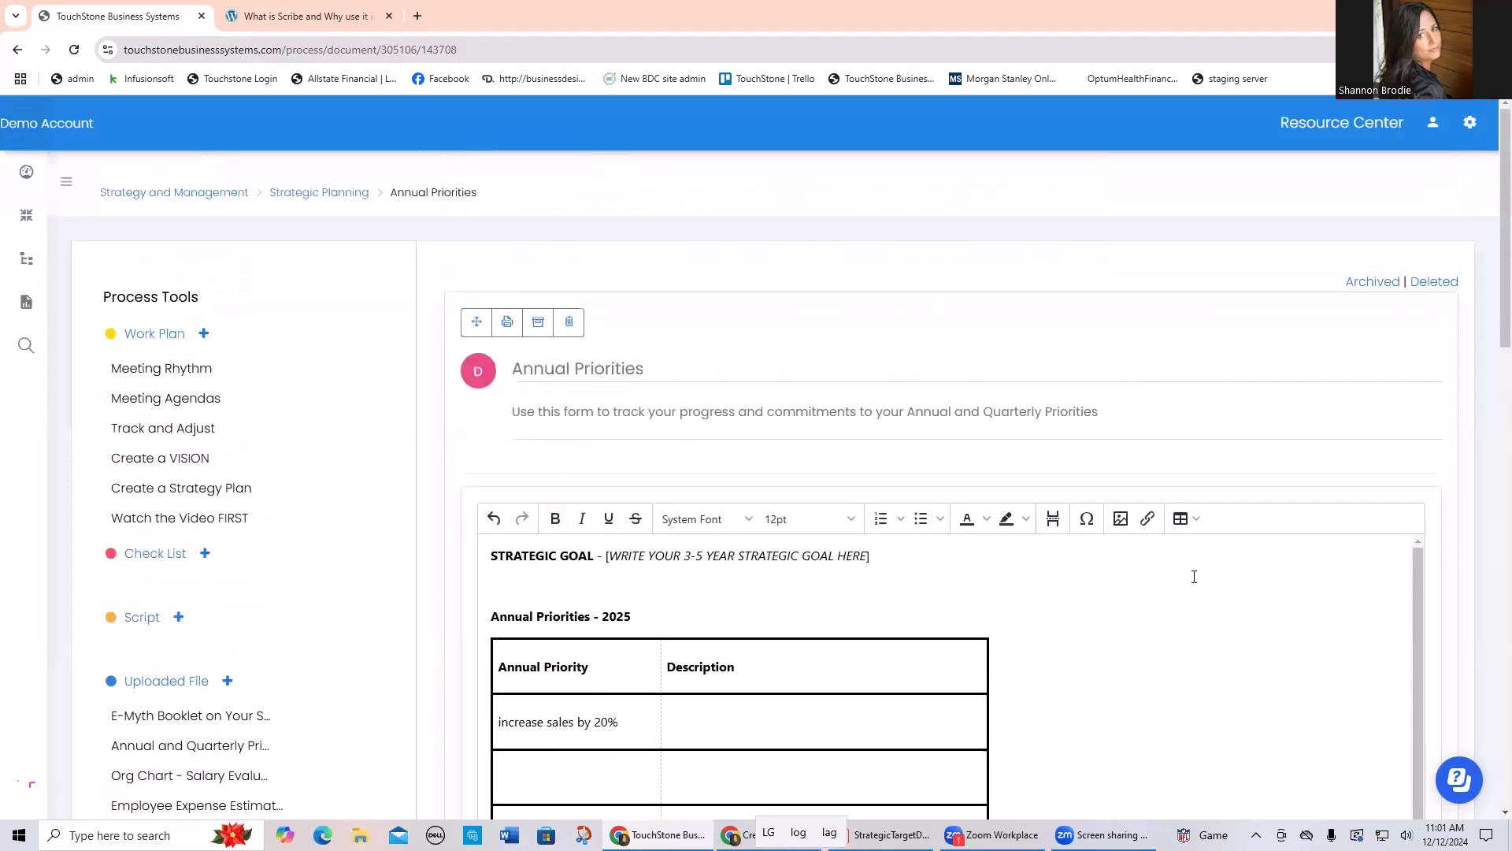
pyautogui.click(329, 194)
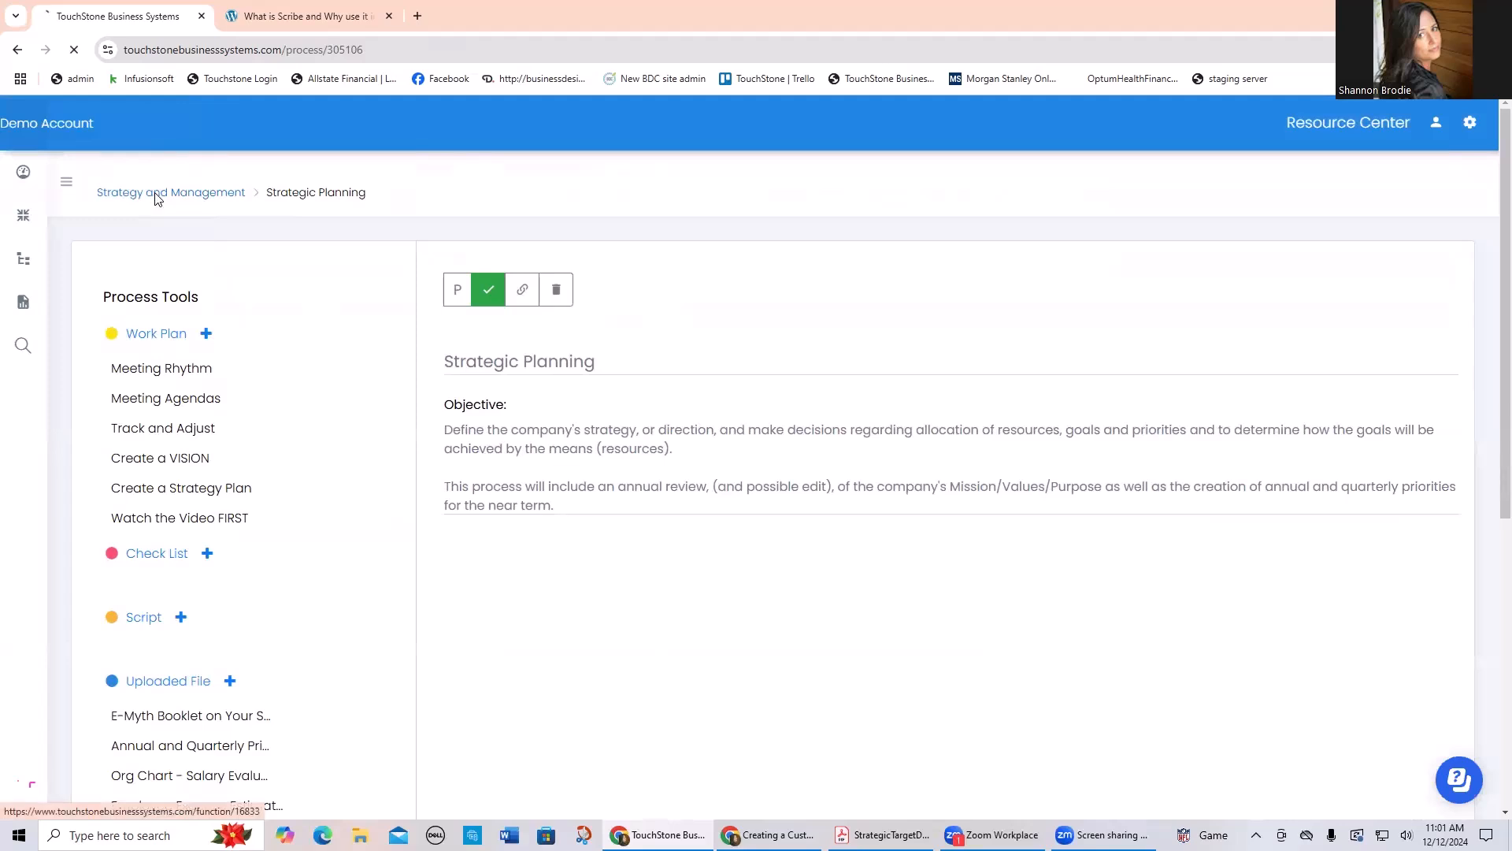
pyautogui.click(157, 197)
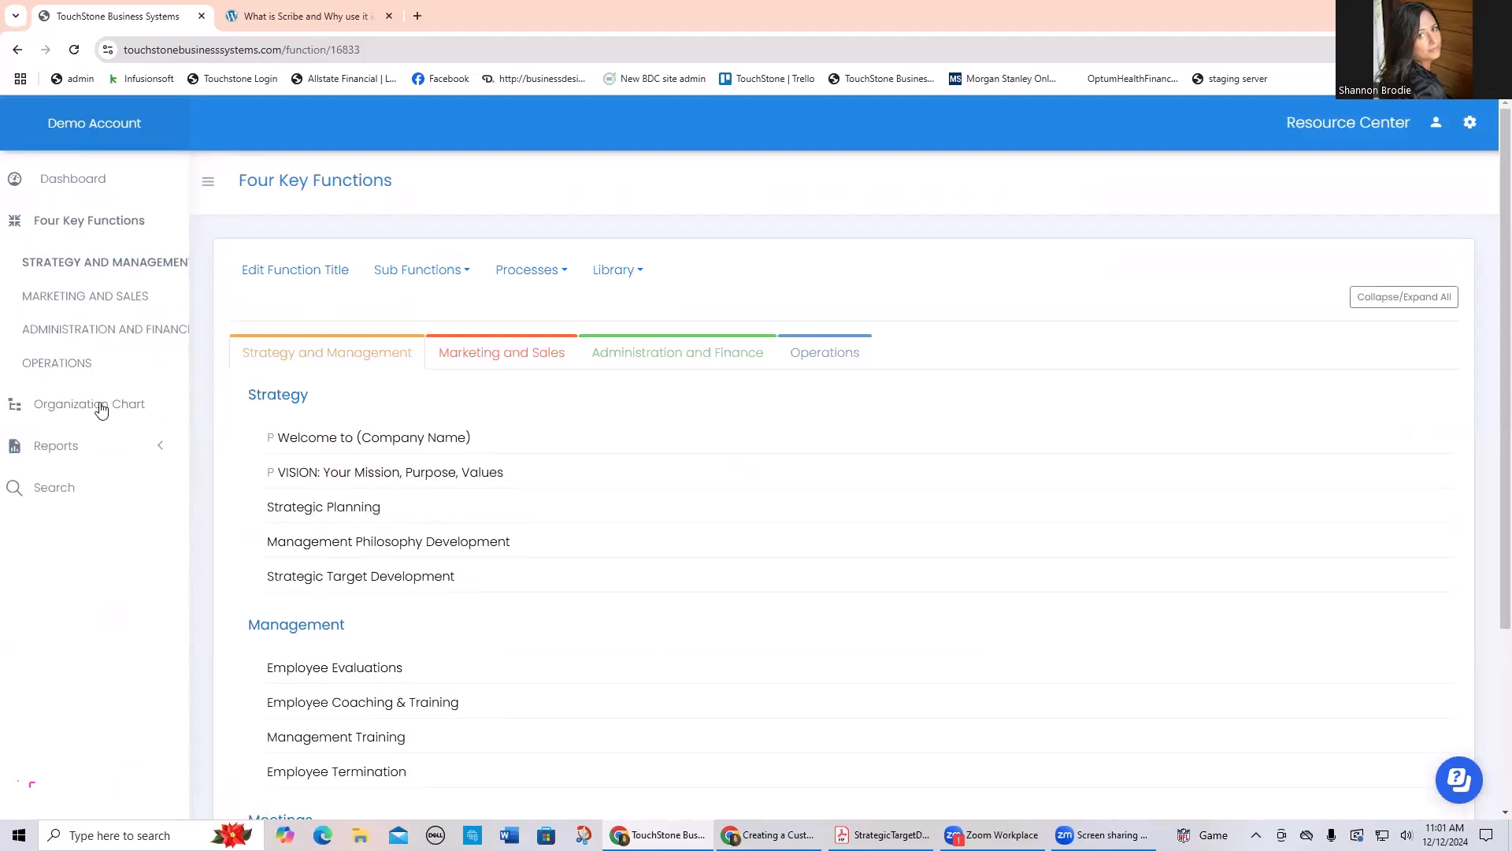
# Step: Open the Organization Chart and examine the full hierarchy of positions from the Board of Directors down
pyautogui.click(95, 404)
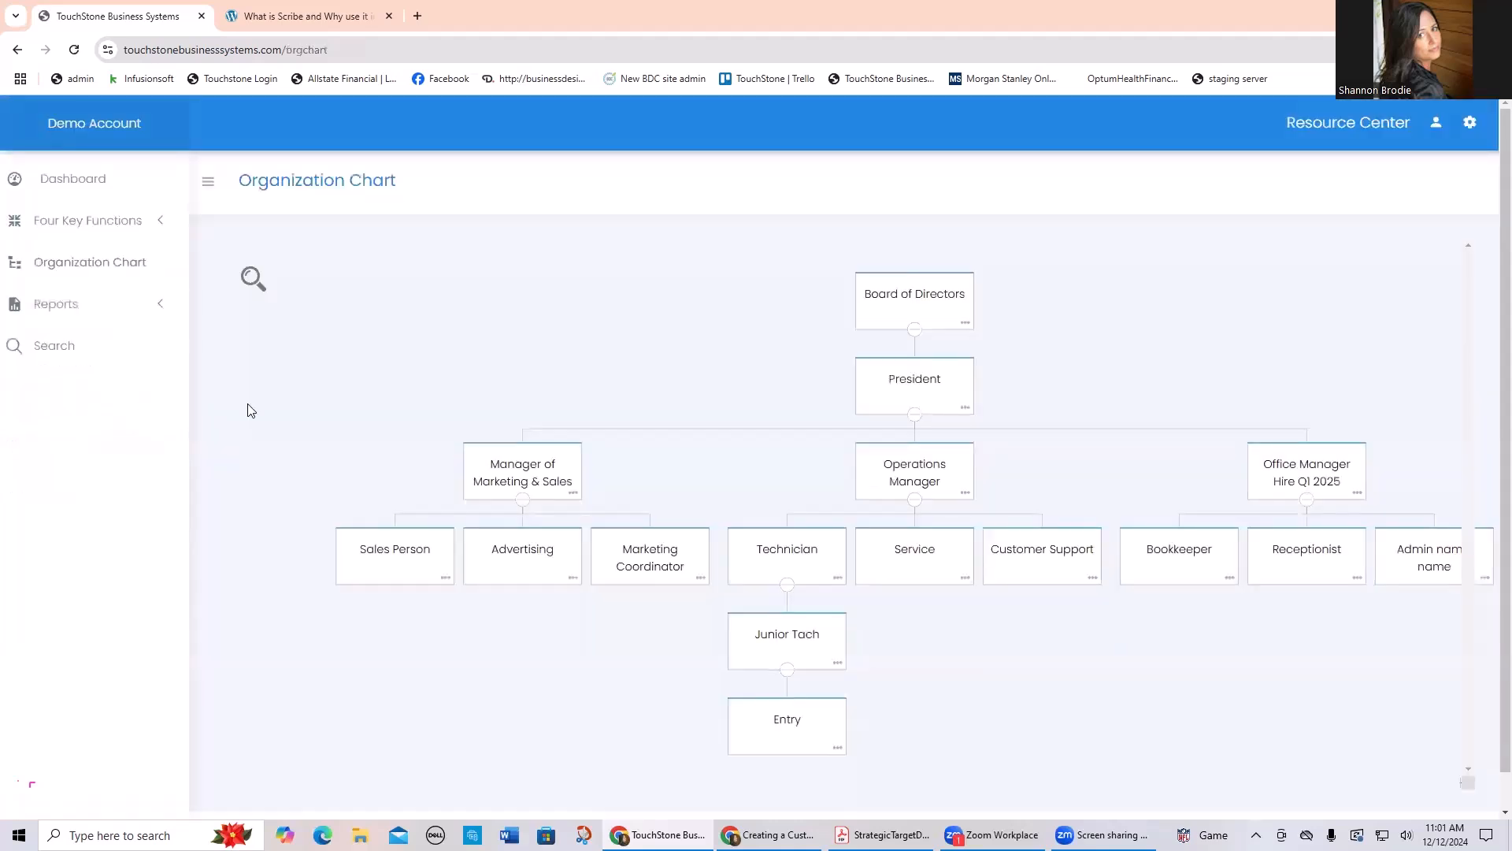
pyautogui.moveTo(636, 361); pyautogui.dragTo(556, 347)
pyautogui.scroll(-1, 556, 346)
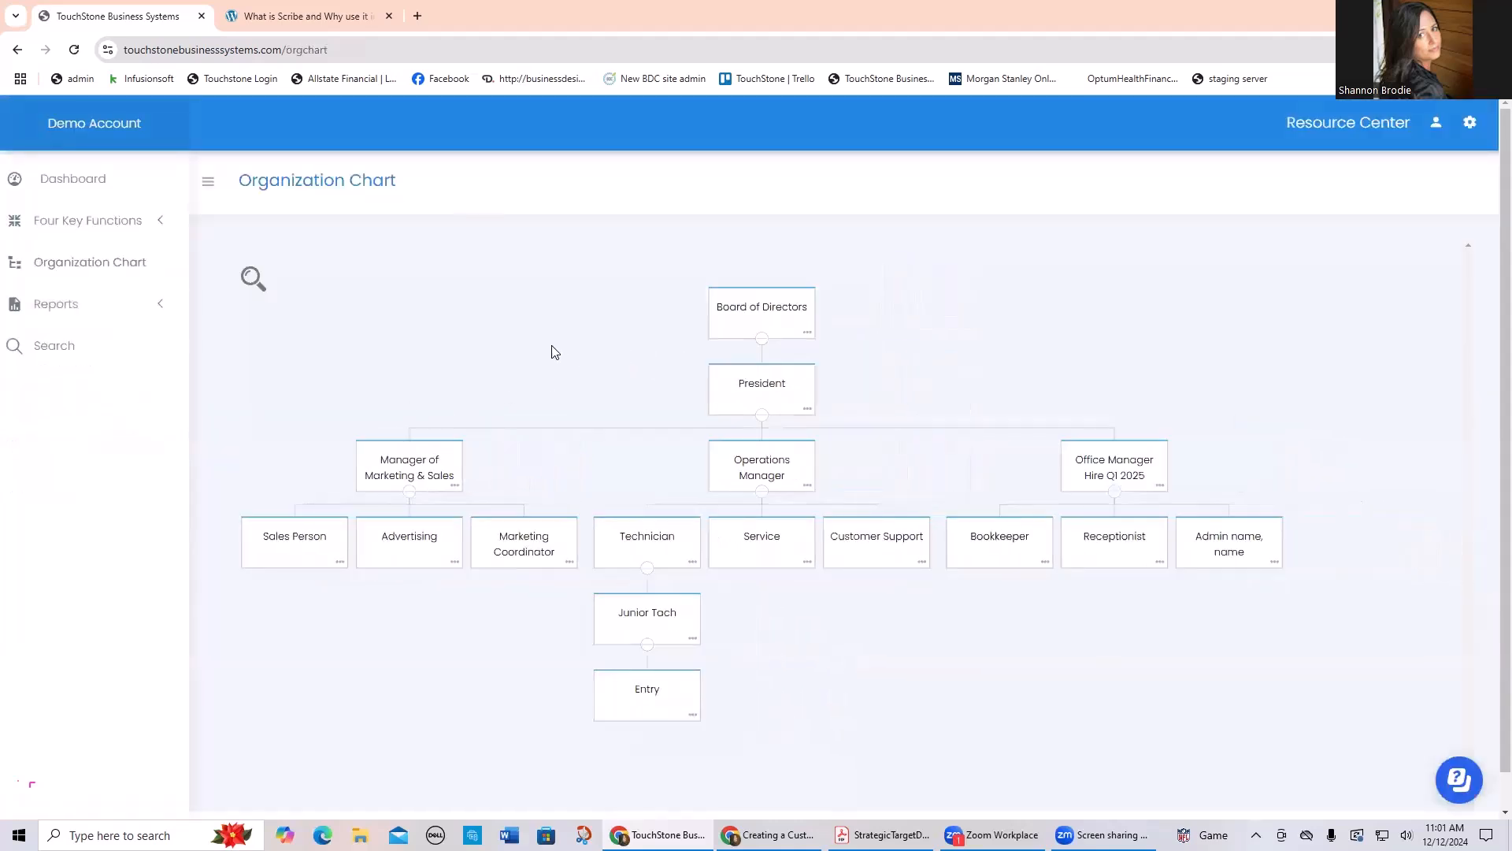